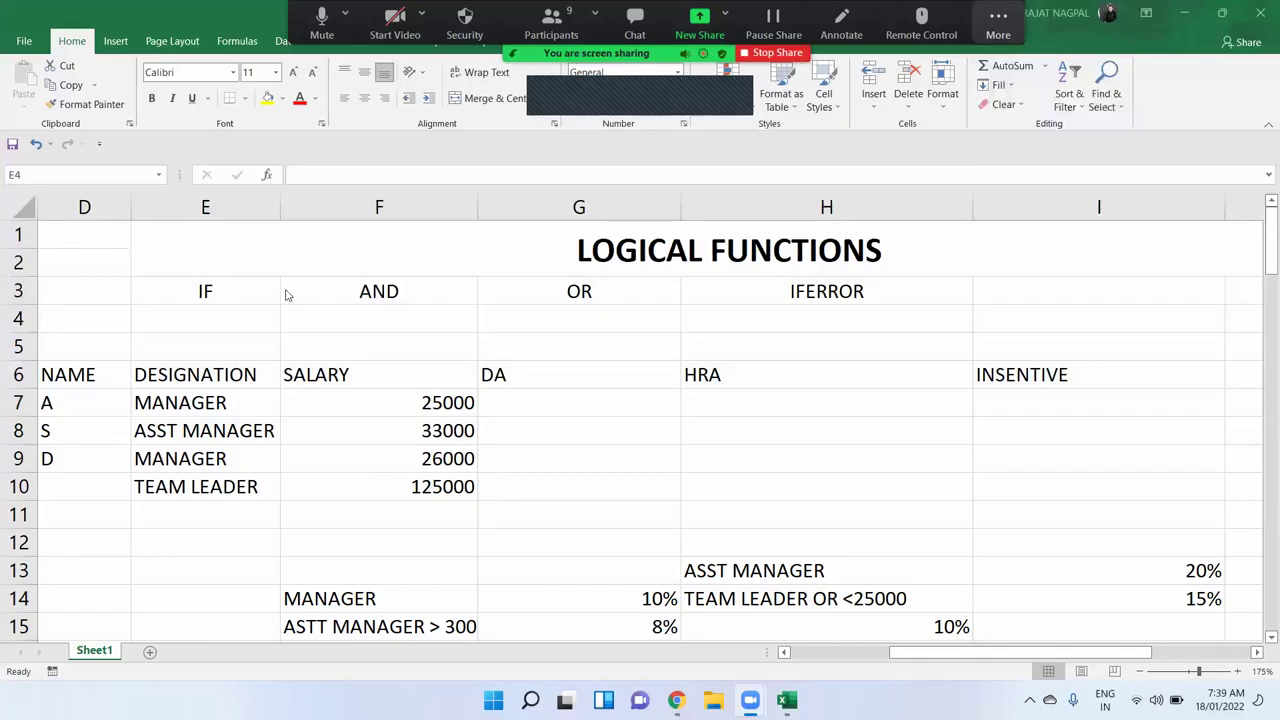
Enter sample values 350 in D4 and 250 in D5
{"action": "left_click", "coordinate": [238, 311]}
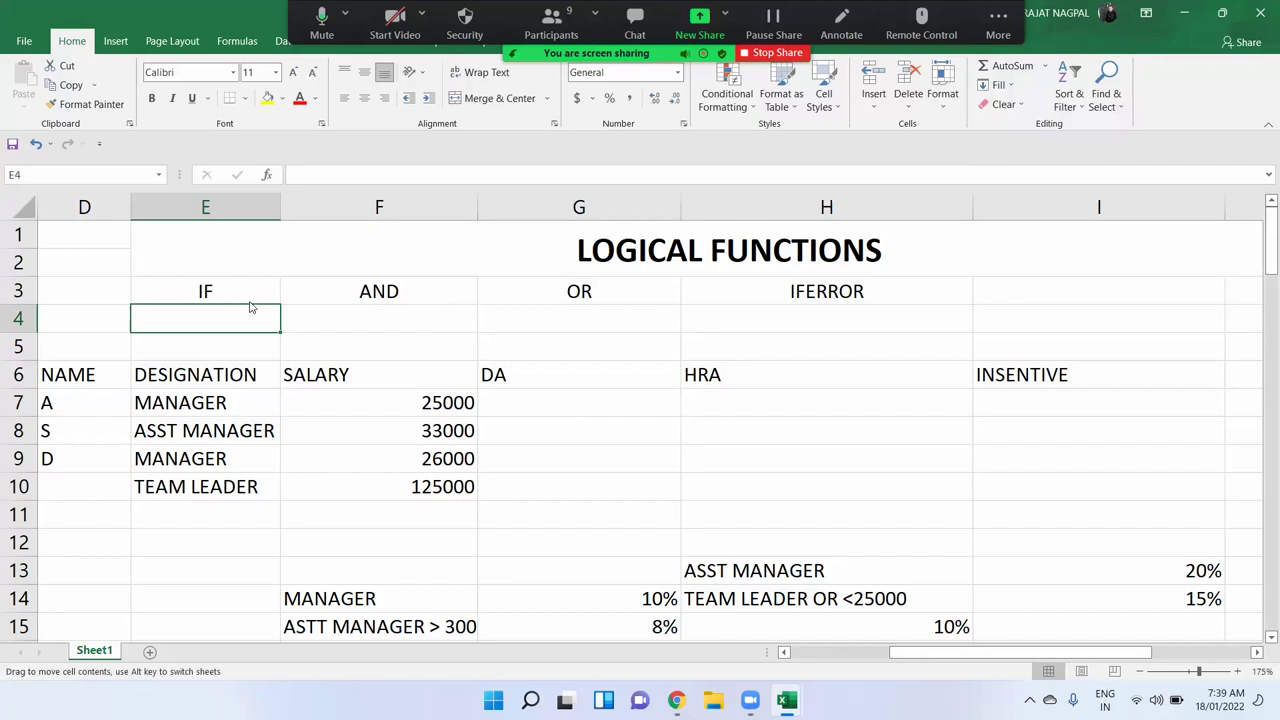
{"action": "left_click", "coordinate": [249, 300]}
{"action": "left_click", "coordinate": [221, 318]}
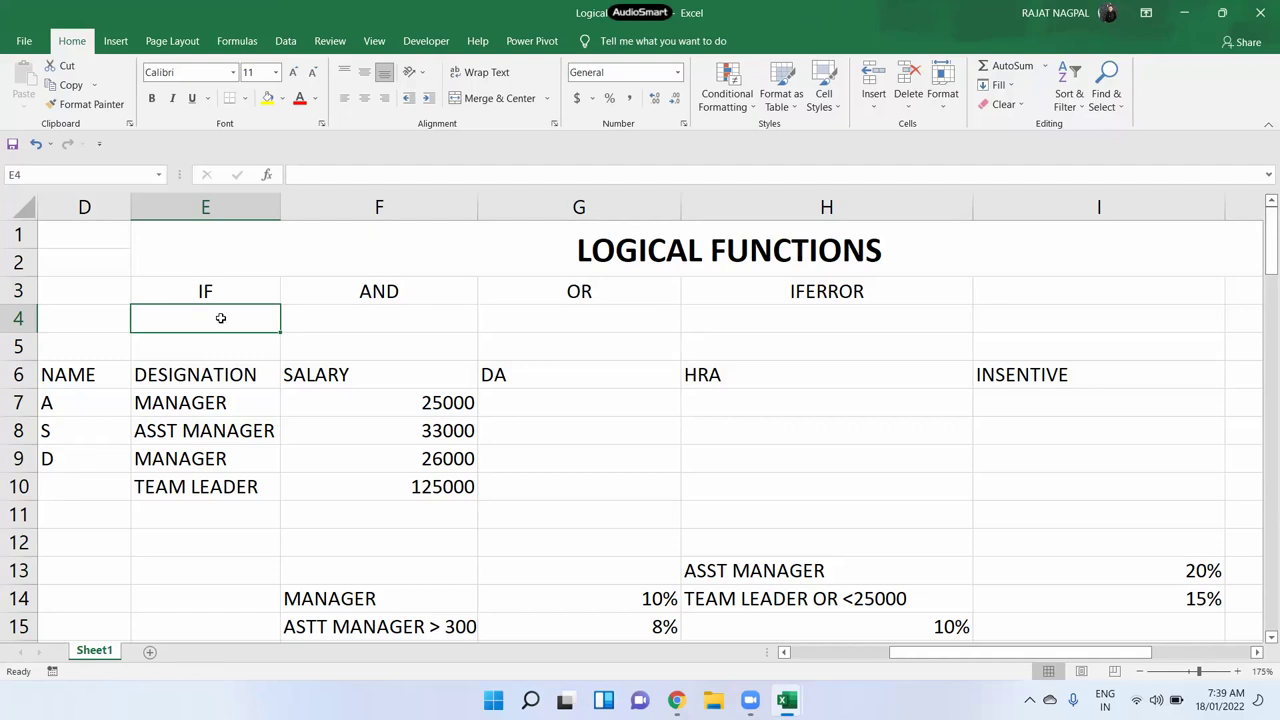
{"action": "key", "text": "Left"}
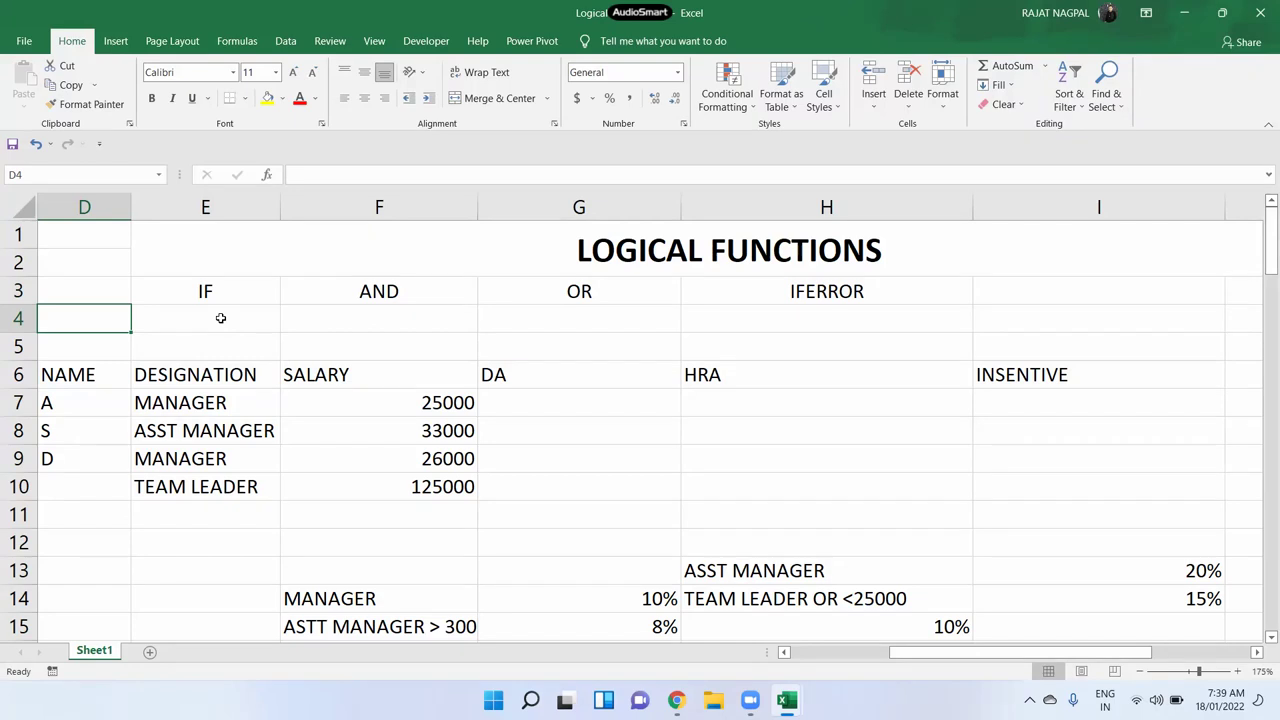
{"action": "key", "text": "F2"}
{"action": "type", "text": "350"}
{"action": "key", "text": "Return"}
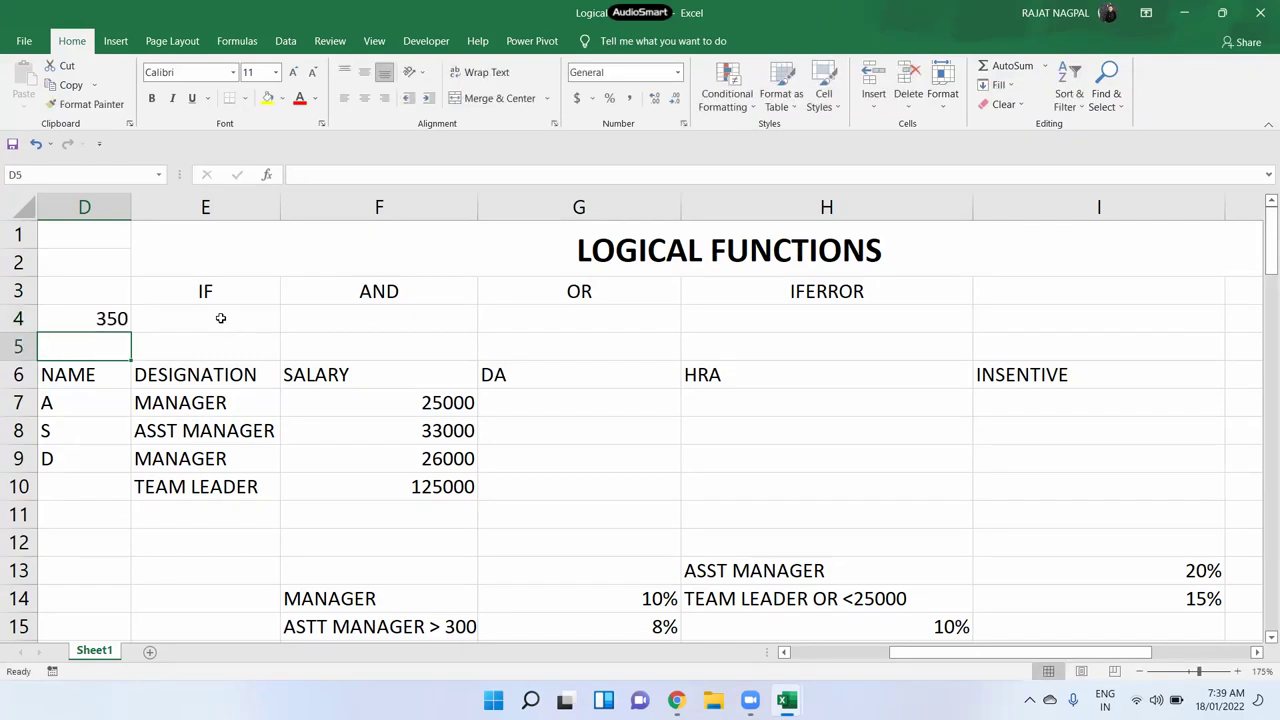
{"action": "type", "text": "25"}
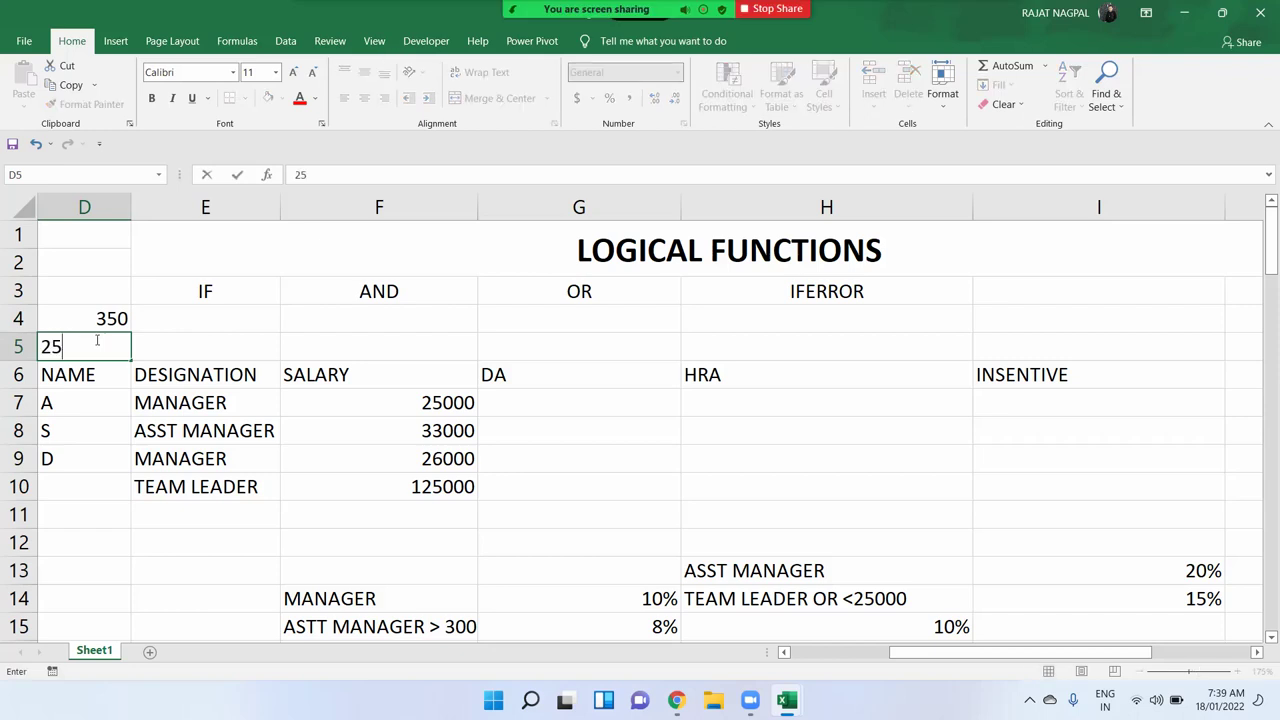
{"action": "type", "text": "0"}
{"action": "key", "text": "Return"}
Enter =IF(D4>300,"PASS","FAIL") in E4
{"action": "key", "text": "Right"}
{"action": "key", "text": "Up"}
{"action": "key", "text": "Up"}
{"action": "key", "text": "Left"}
{"action": "key", "text": "Right"}
{"action": "key", "text": "Left"}
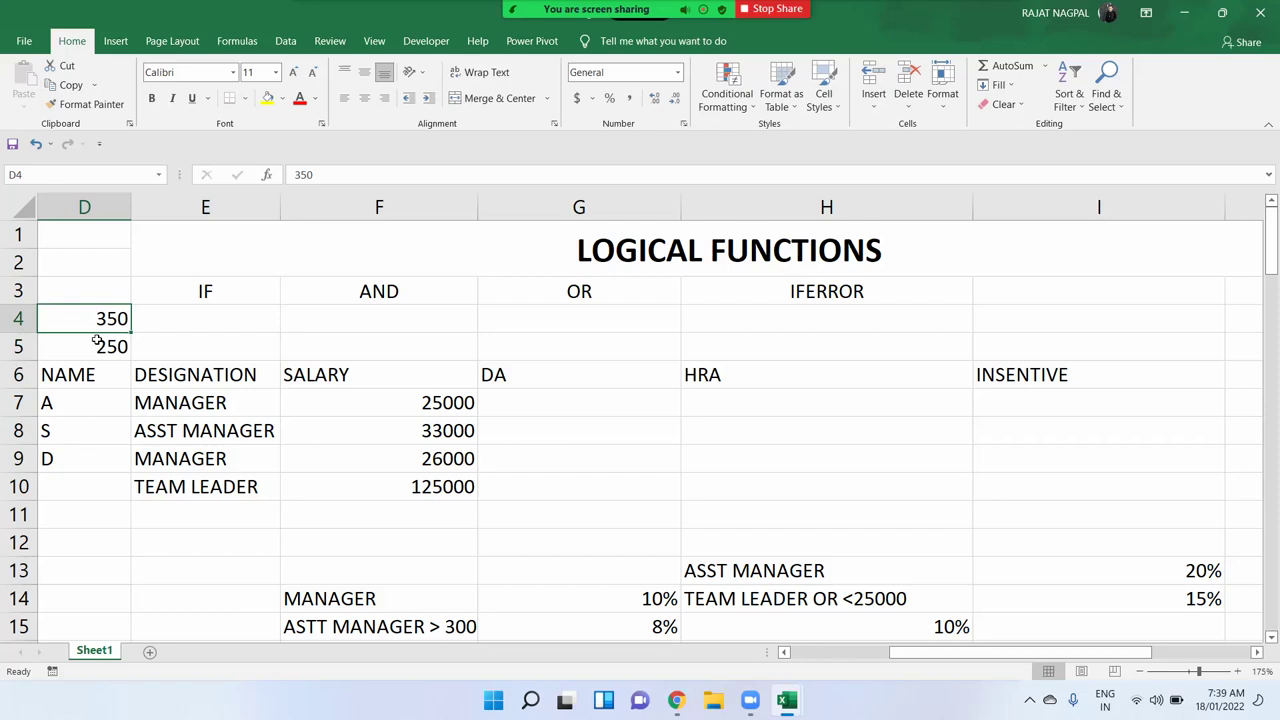
{"action": "key", "text": "Right"}
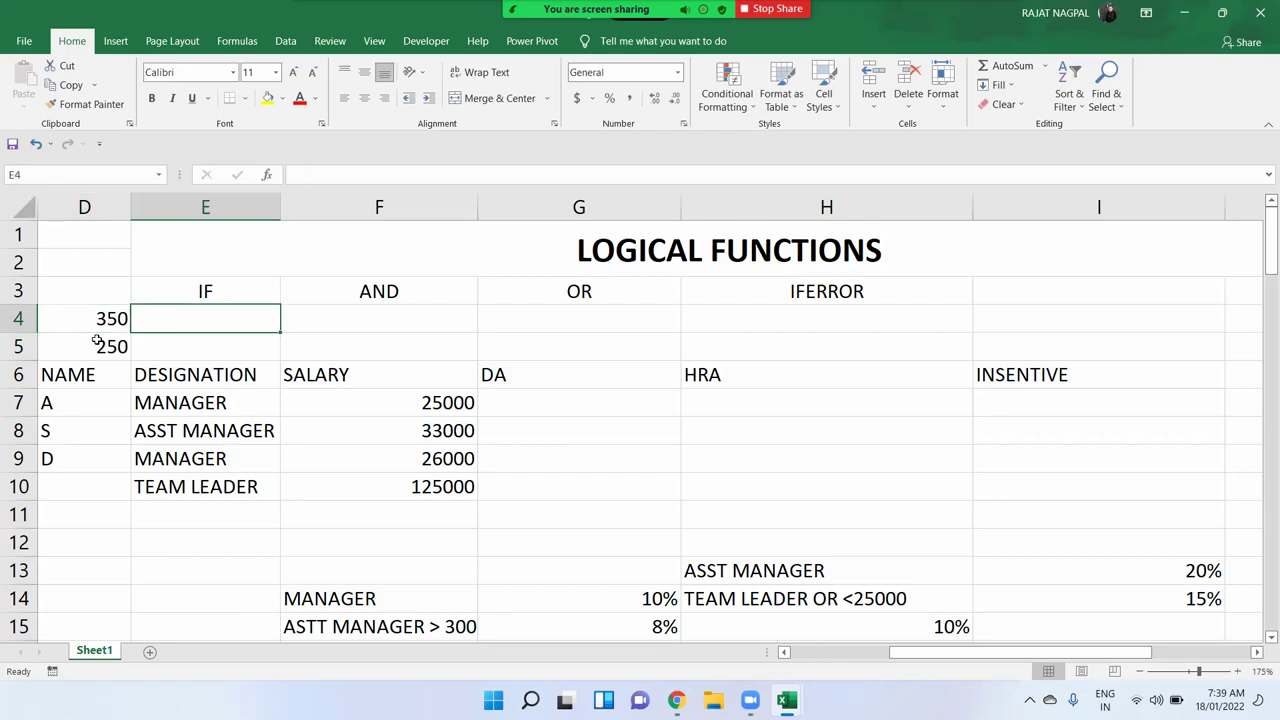
{"action": "key", "text": "Left"}
{"action": "key", "text": "Right"}
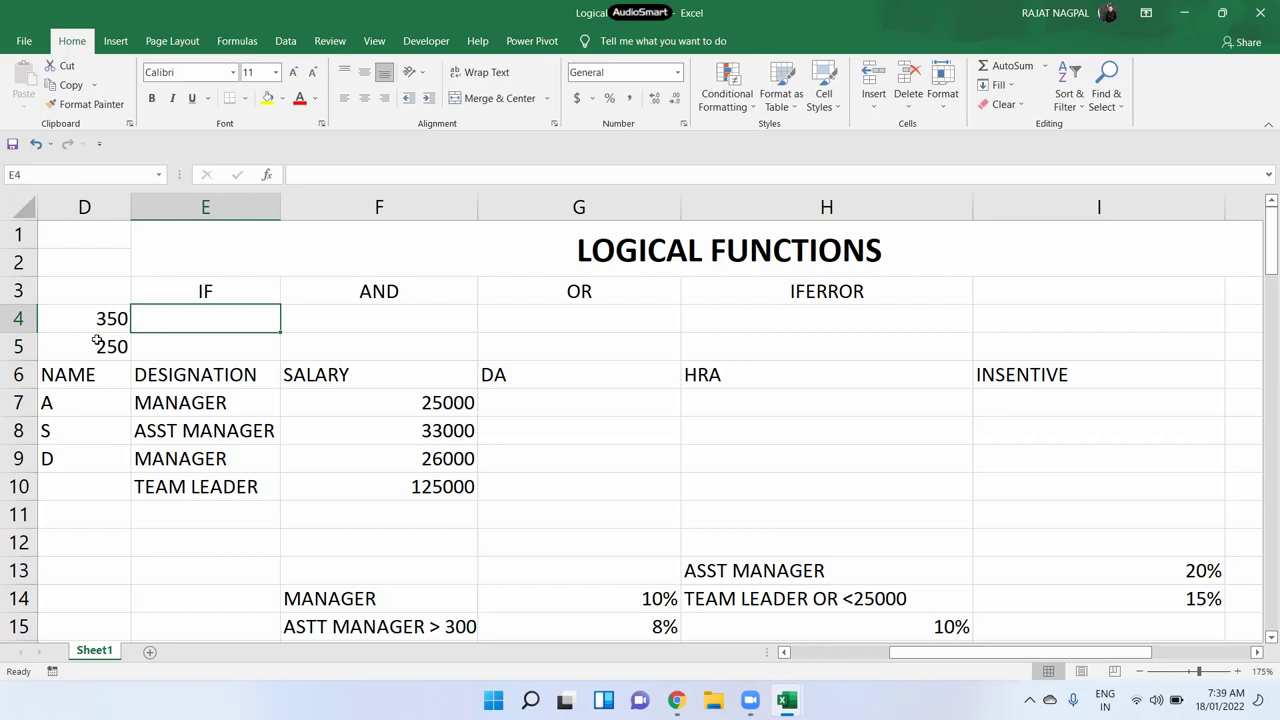
{"action": "type", "text": "=IF("}
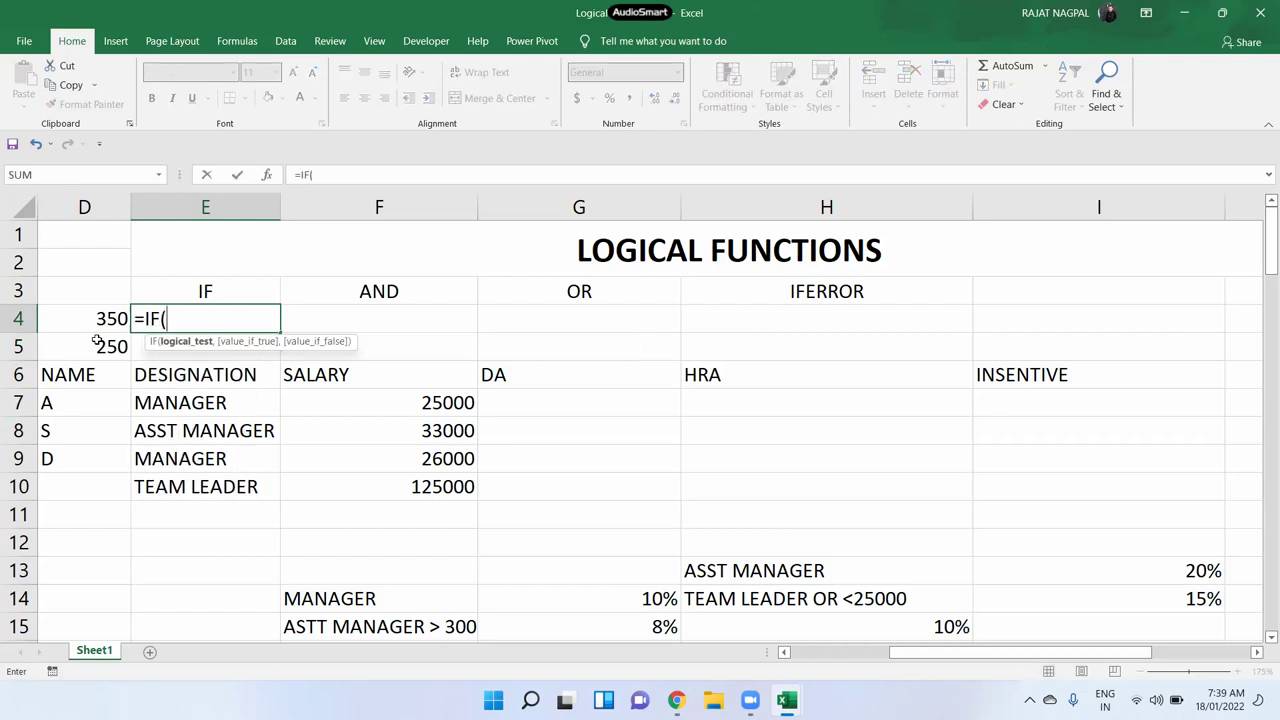
{"action": "key", "text": "Left"}
{"action": "type", "text": ">300,"}
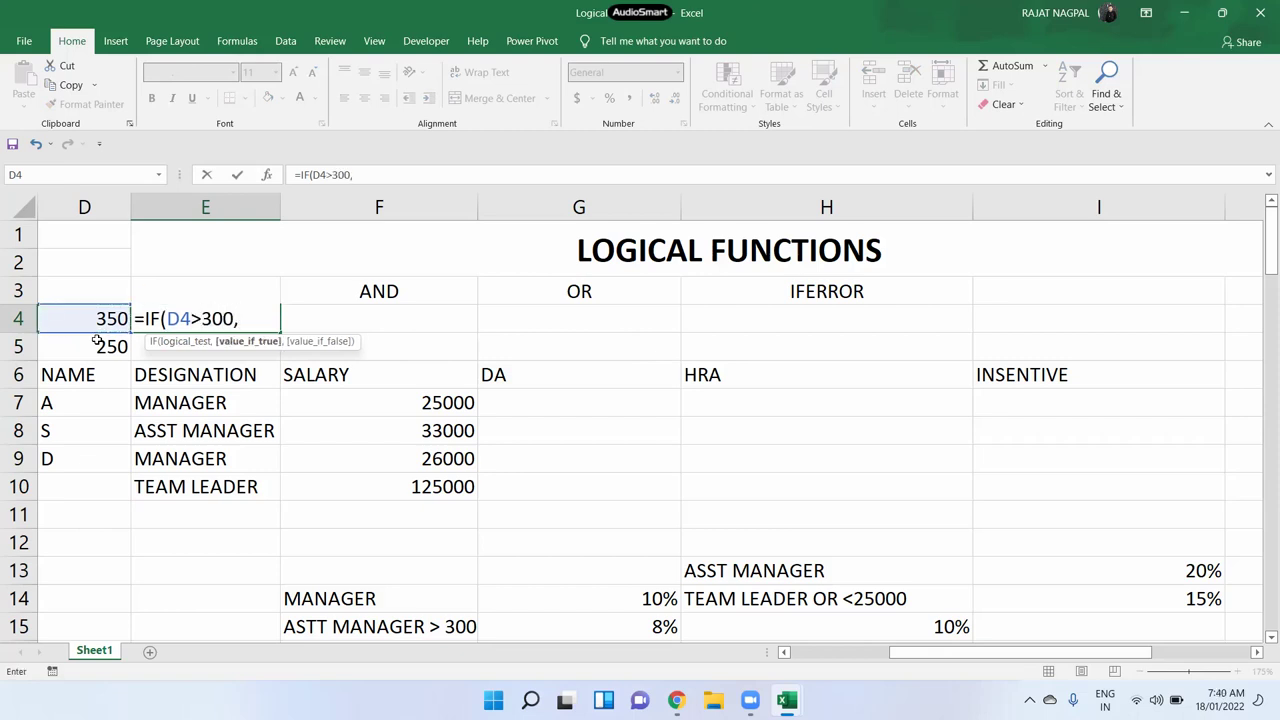
{"action": "type", "text": "\"PASS\","}
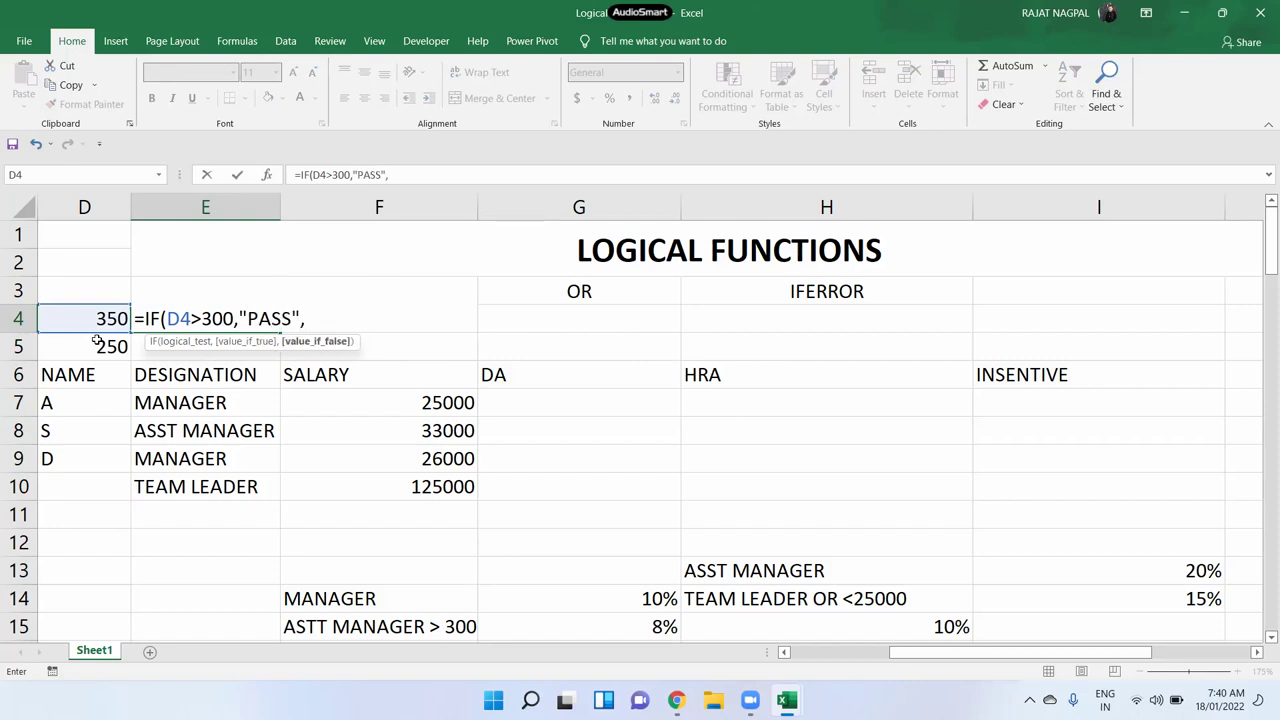
{"action": "type", "text": "\""}
{"action": "type", "text": "FAIL\")"}
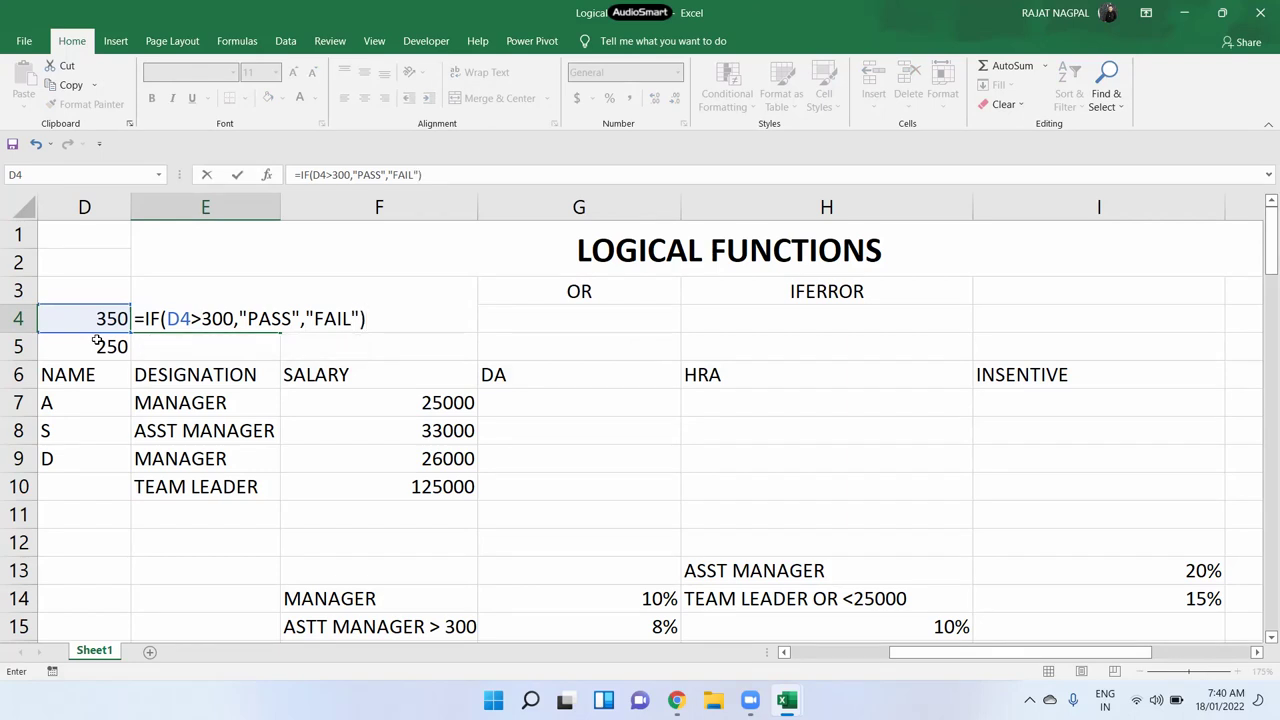
{"action": "key", "text": "Return"}
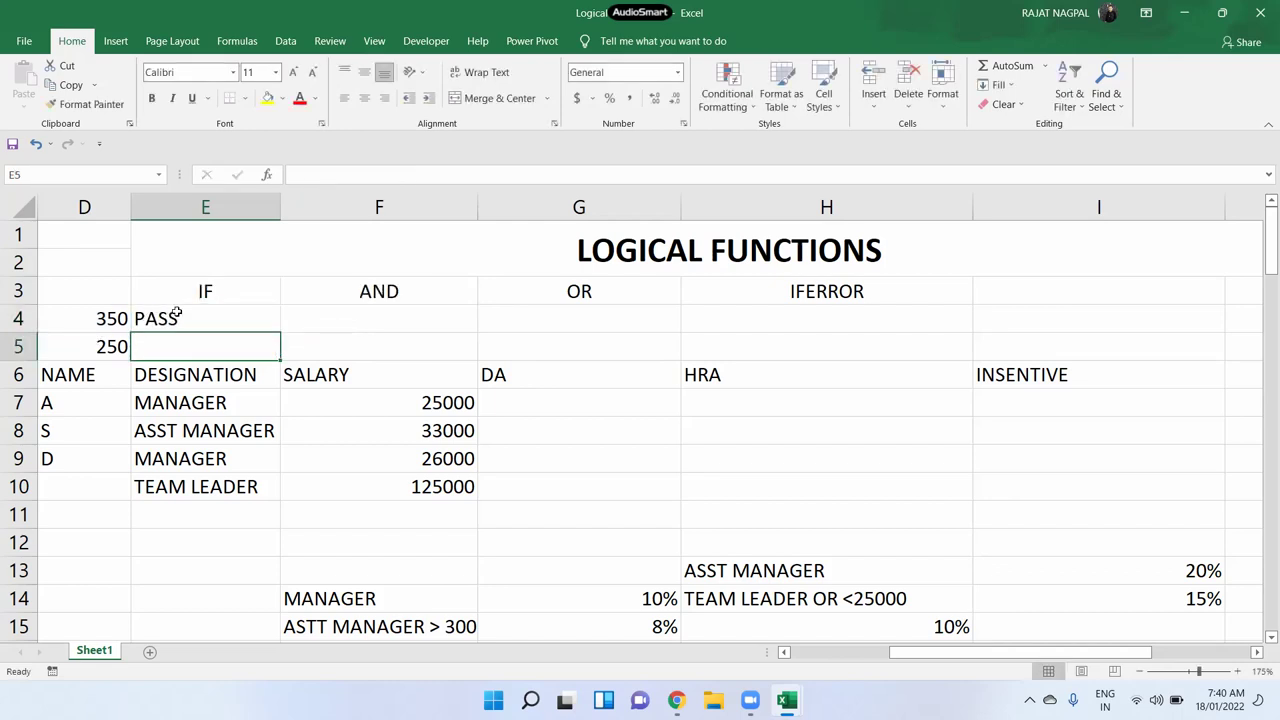
Copy the IF formula down to E5 so E4:E5 show PASS and FAIL
{"action": "left_click", "coordinate": [176, 318]}
{"action": "left_click", "coordinate": [283, 331]}
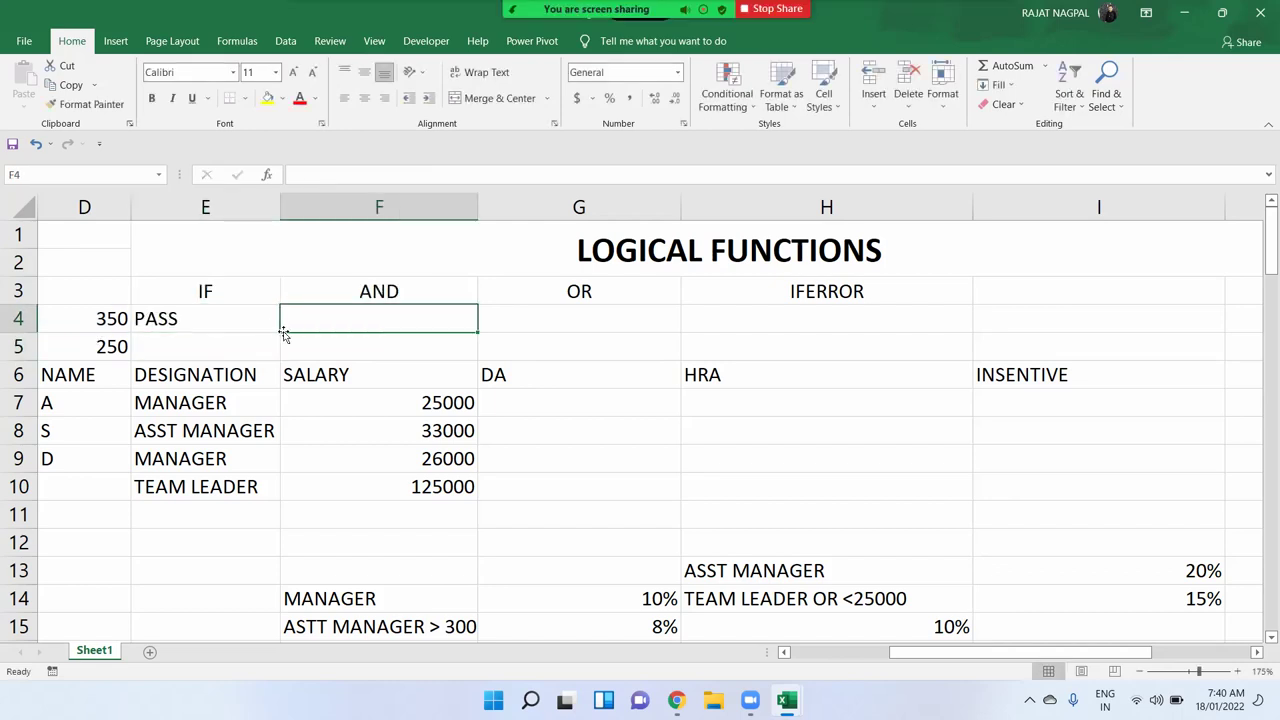
{"action": "left_click", "coordinate": [270, 323]}
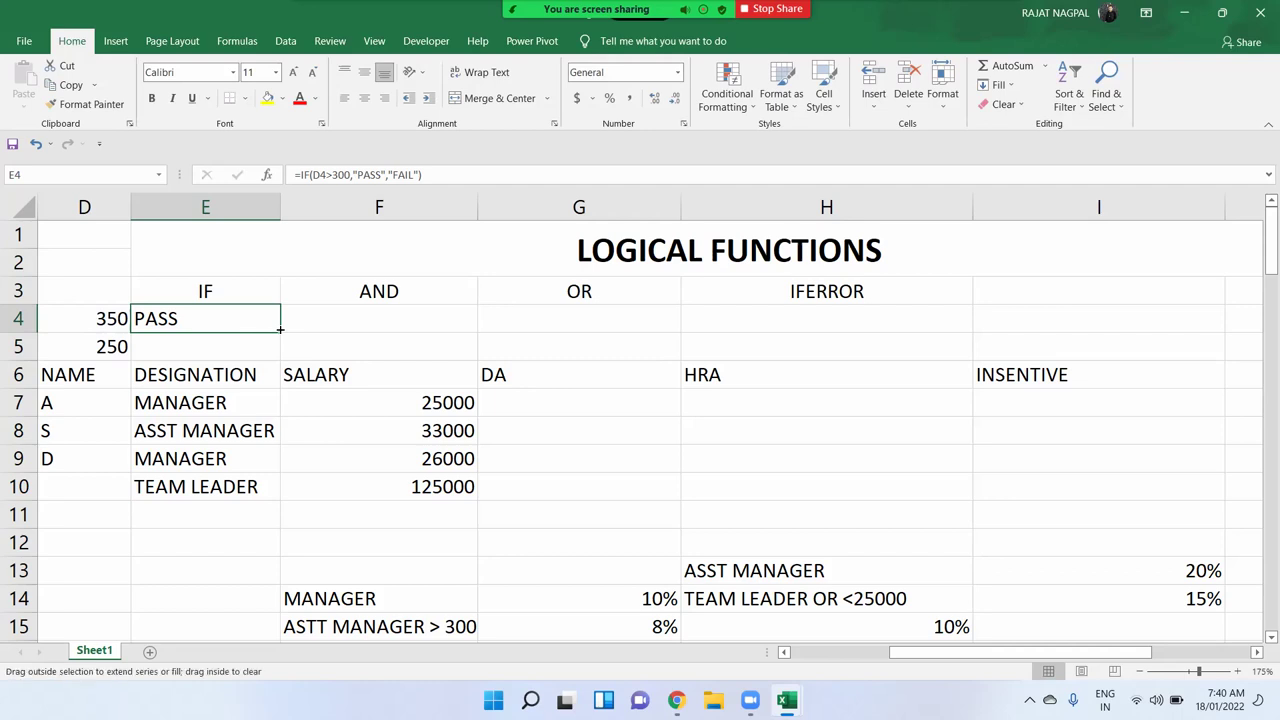
{"action": "left_click_drag", "start_coordinate": [280, 329], "coordinate": [280, 358]}
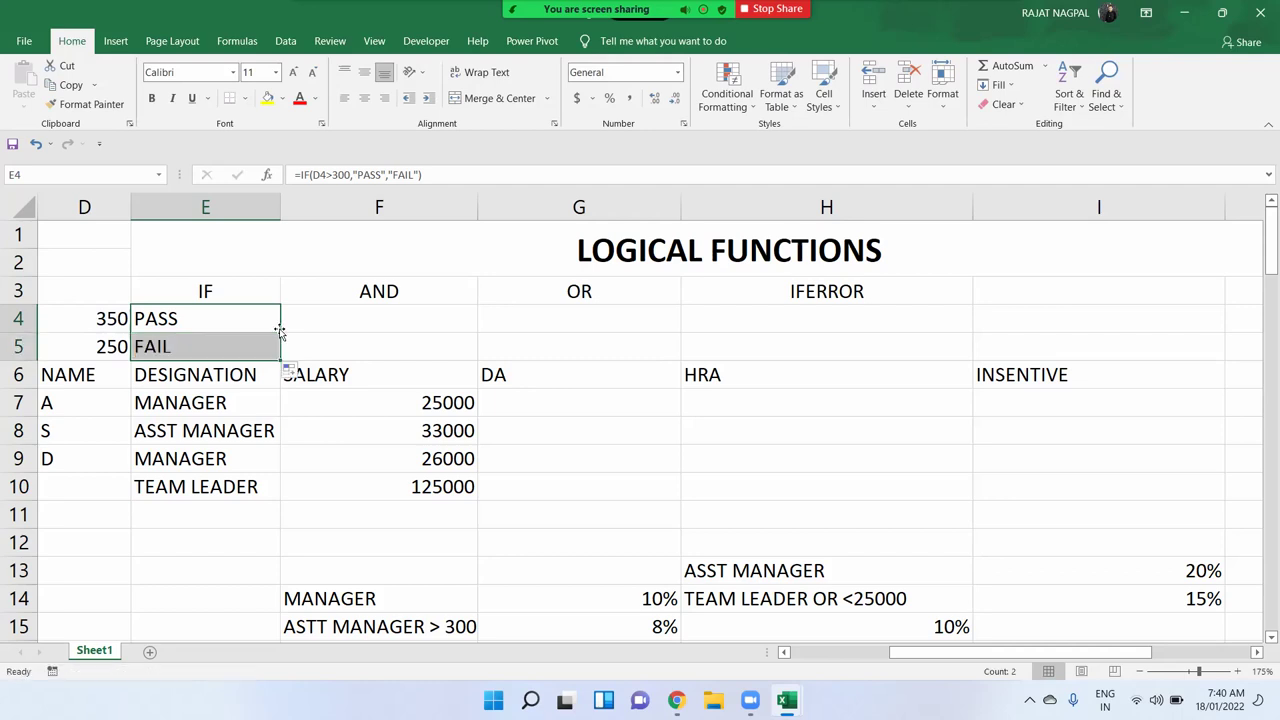
{"action": "left_click", "coordinate": [343, 318]}
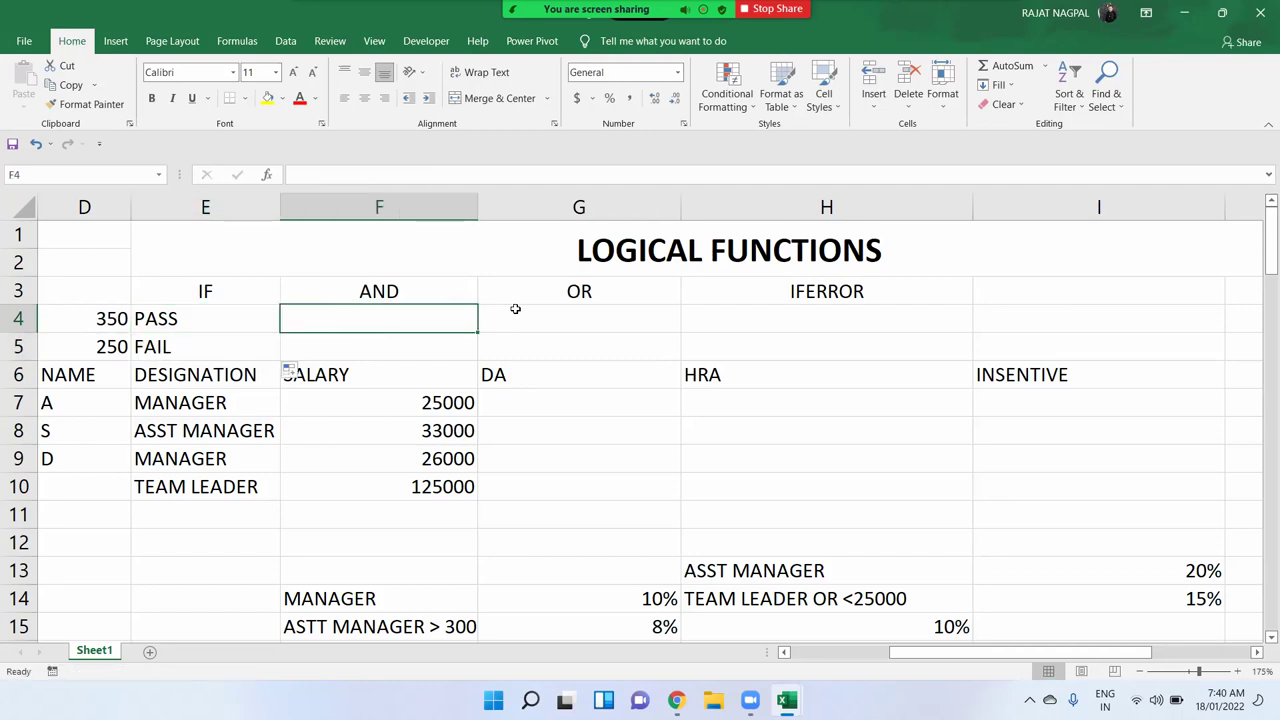
{"action": "left_click_drag", "start_coordinate": [511, 312], "coordinate": [422, 313]}
{"action": "left_click", "coordinate": [422, 313]}
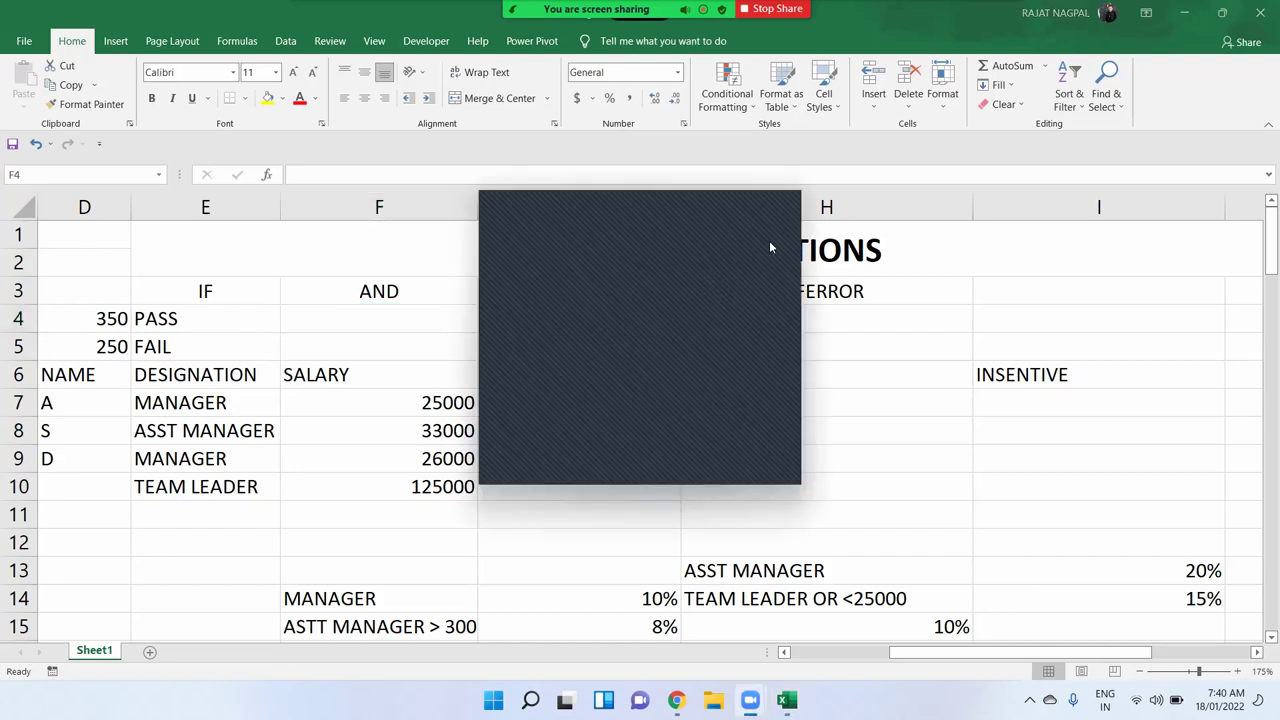
{"action": "left_click", "coordinate": [412, 313]}
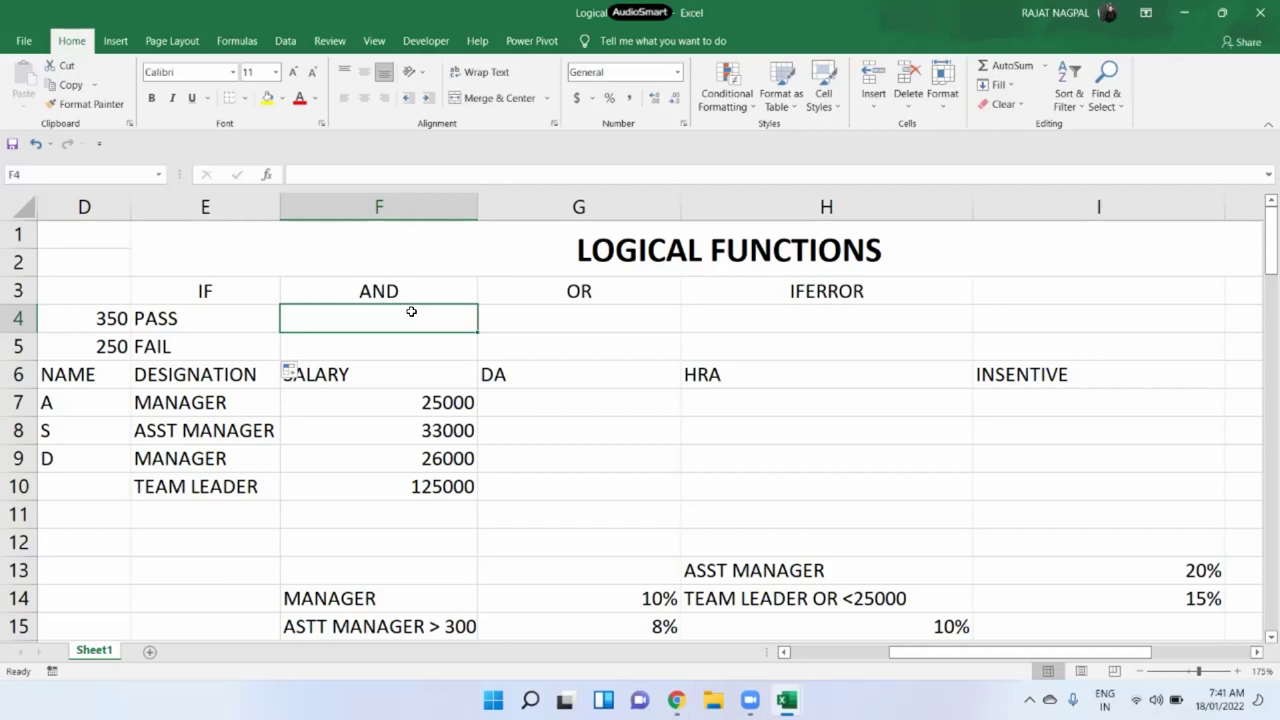
Enter =AND(150>130,160>170,160>130) in F4, which returns FALSE
{"action": "type", "text": "=A"}
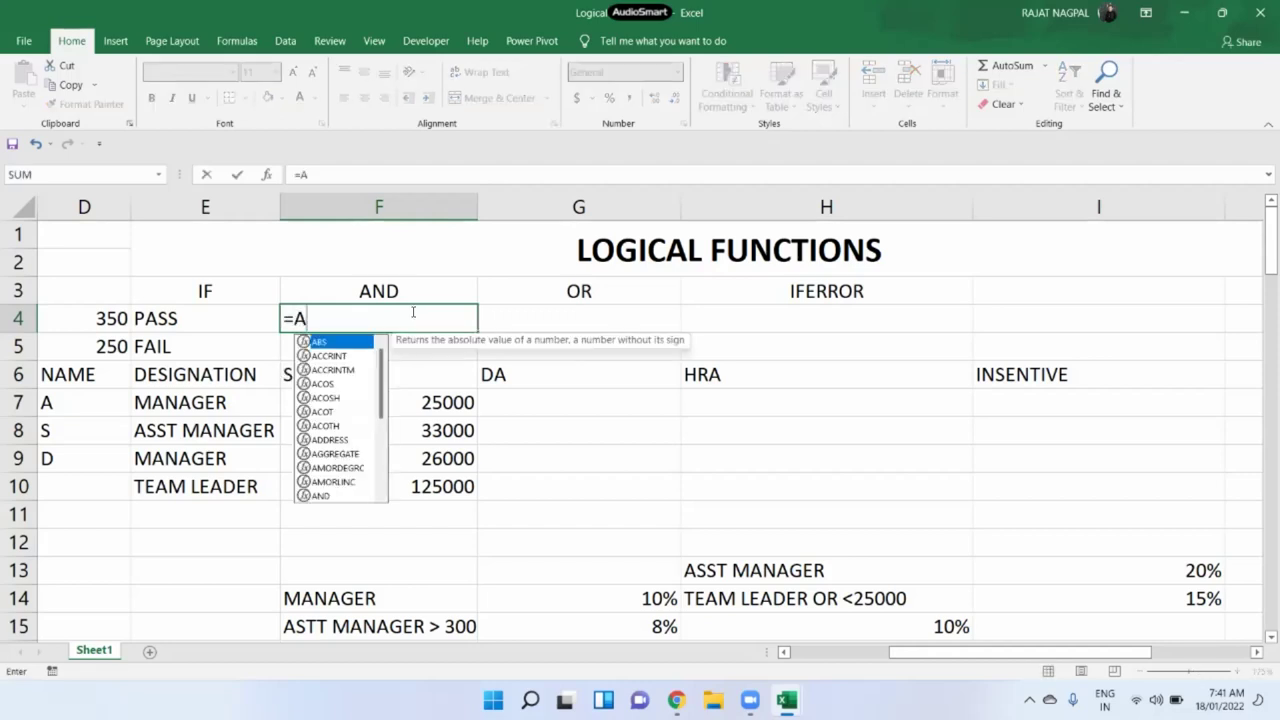
{"action": "type", "text": "ND("}
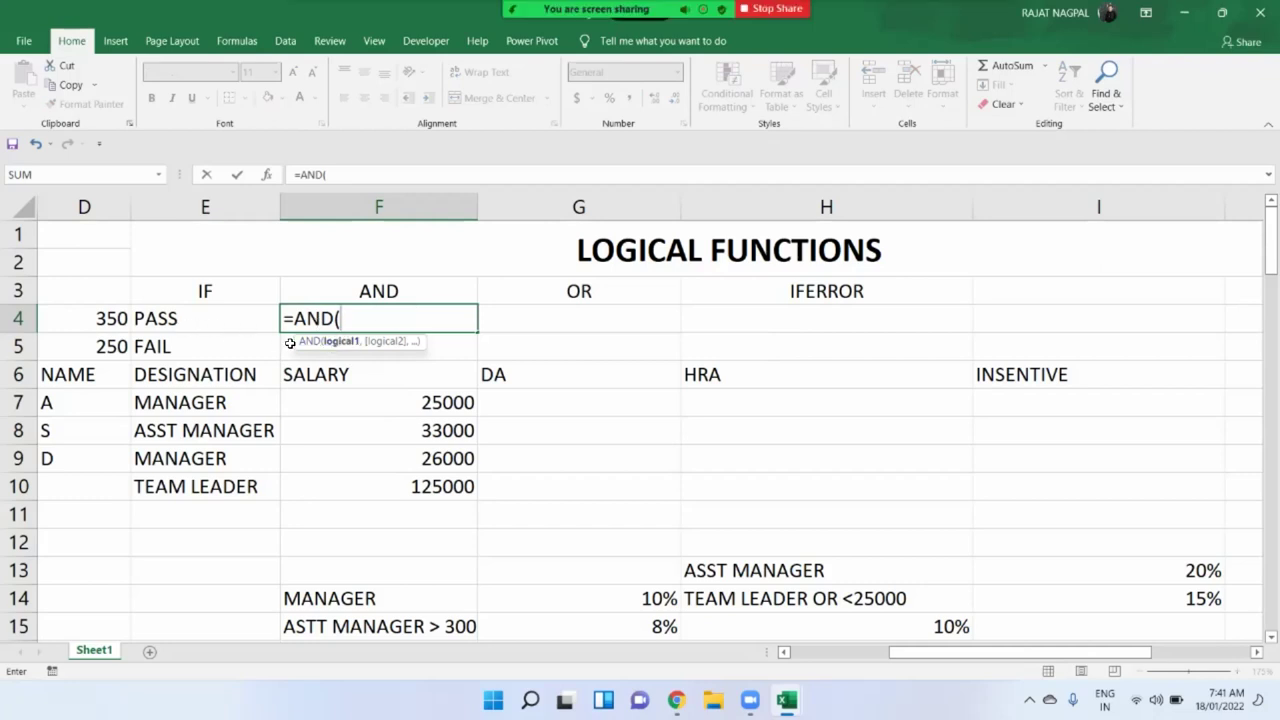
{"action": "type", "text": "150> "}
{"action": "type", "text": "130,"}
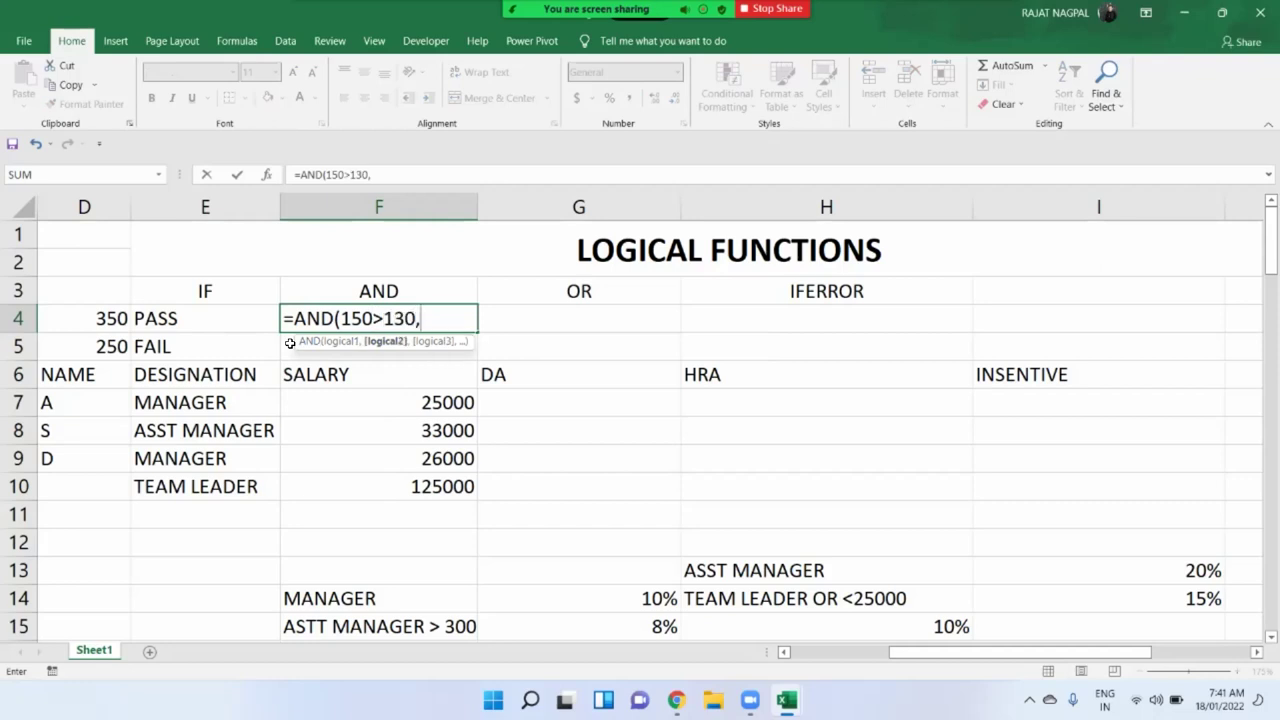
{"action": "type", "text": "160"}
{"action": "type", "text": ">170"}
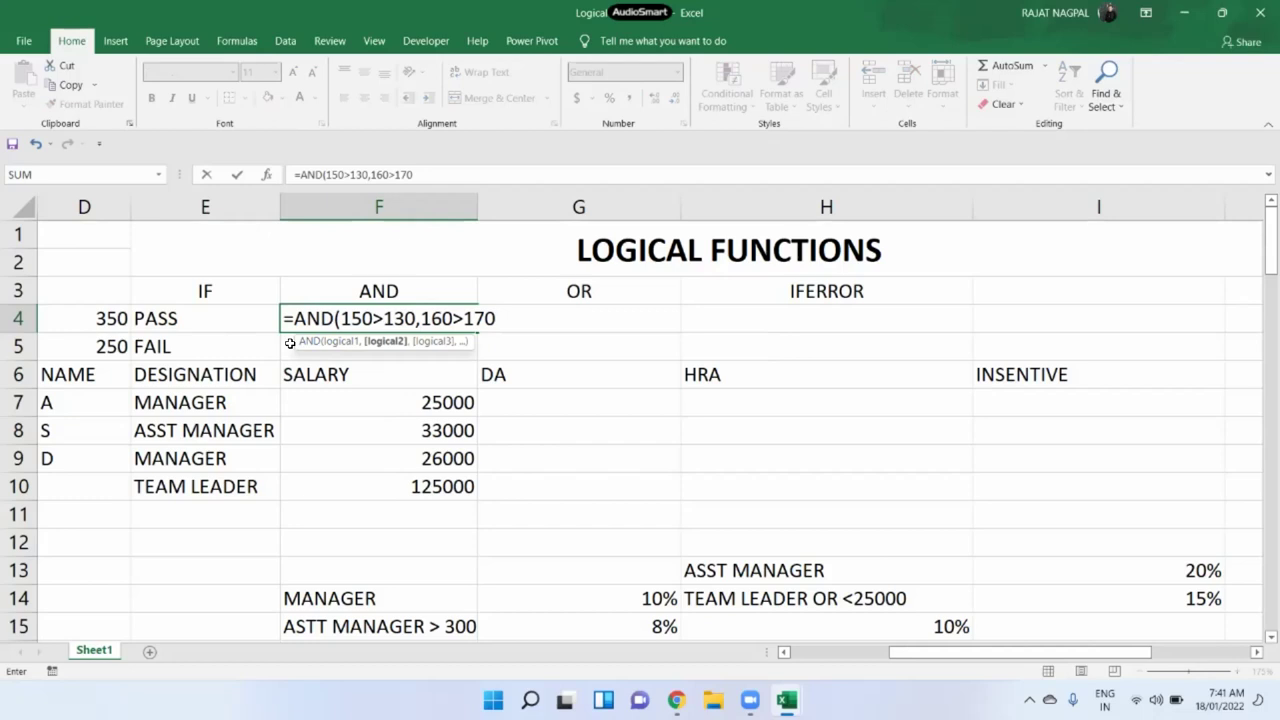
{"action": "type", "text": ",160>130)"}
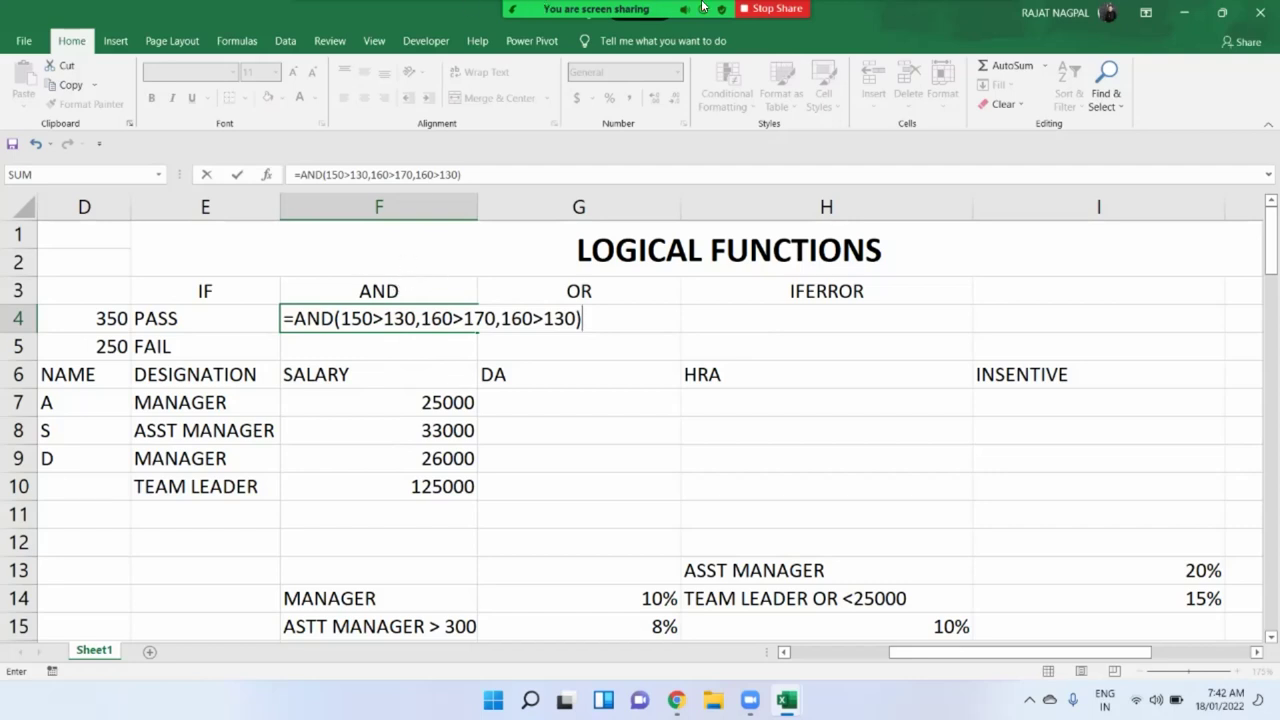
{"action": "mouse_move", "coordinate": [640, 12]}
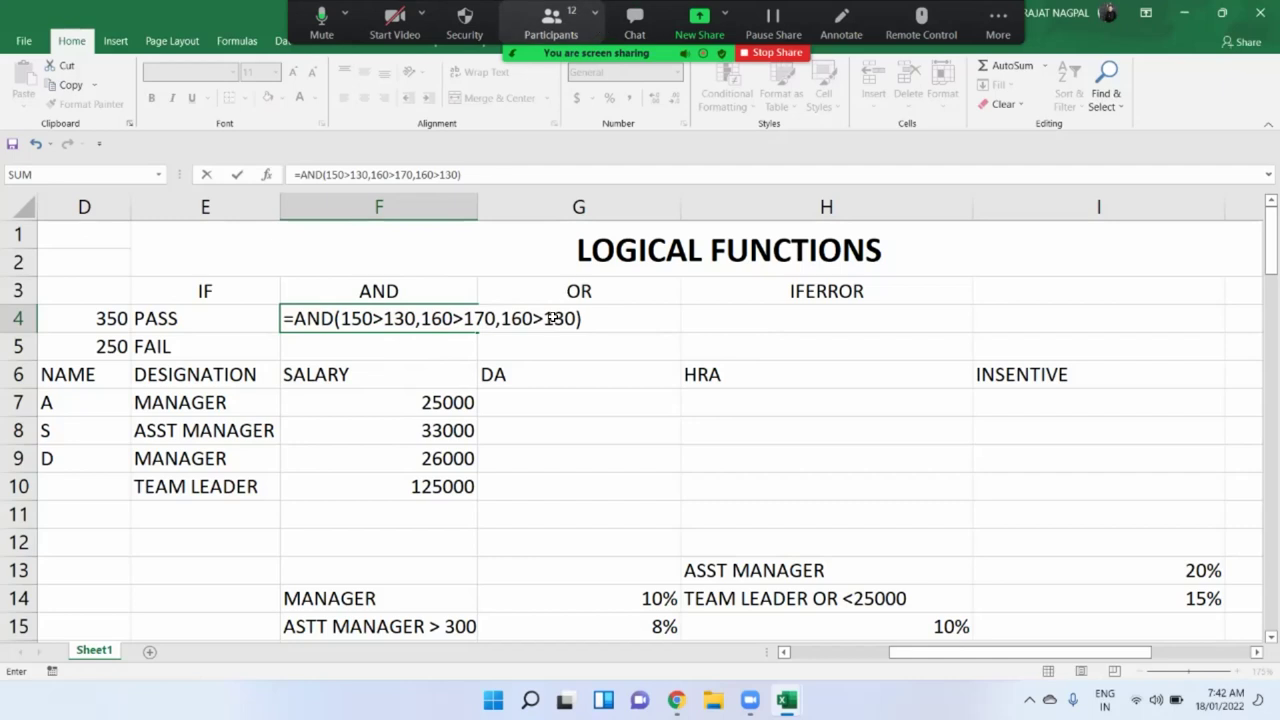
{"action": "key", "text": "Return"}
{"action": "left_click", "coordinate": [421, 318]}
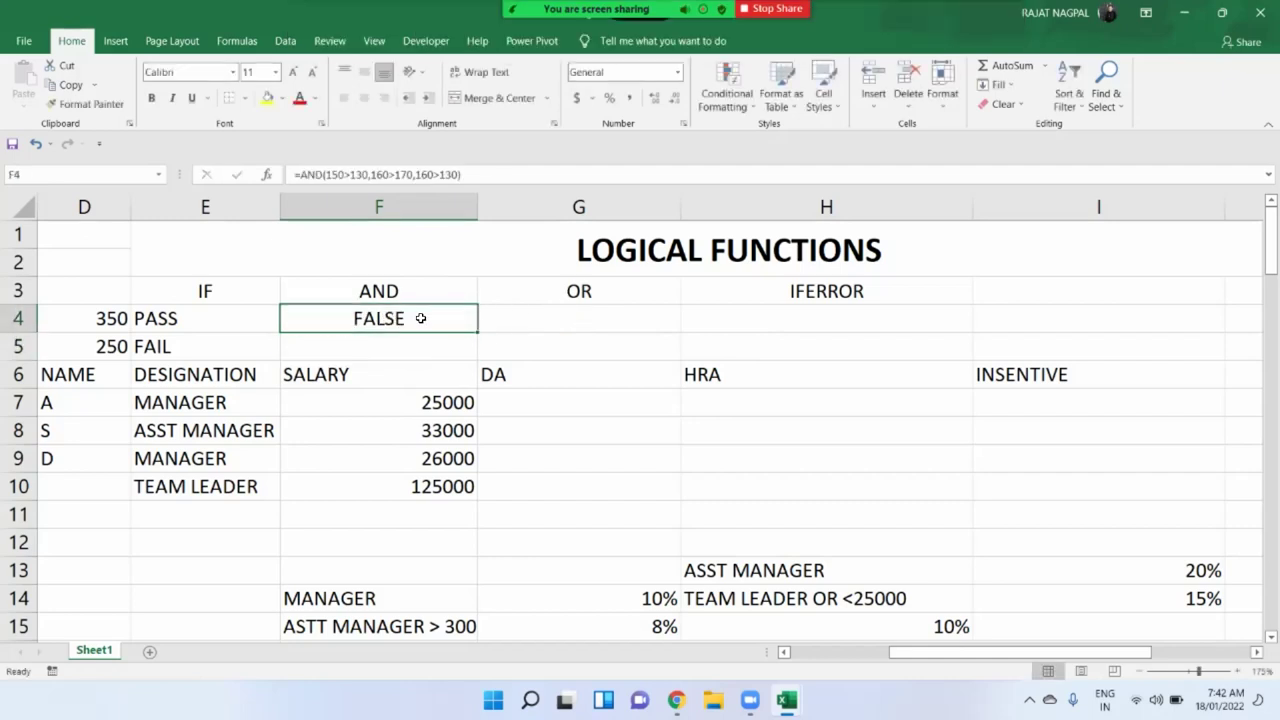
Edit F4's second condition to 180>170 so the AND formula returns TRUE
{"action": "double_click", "coordinate": [421, 318]}
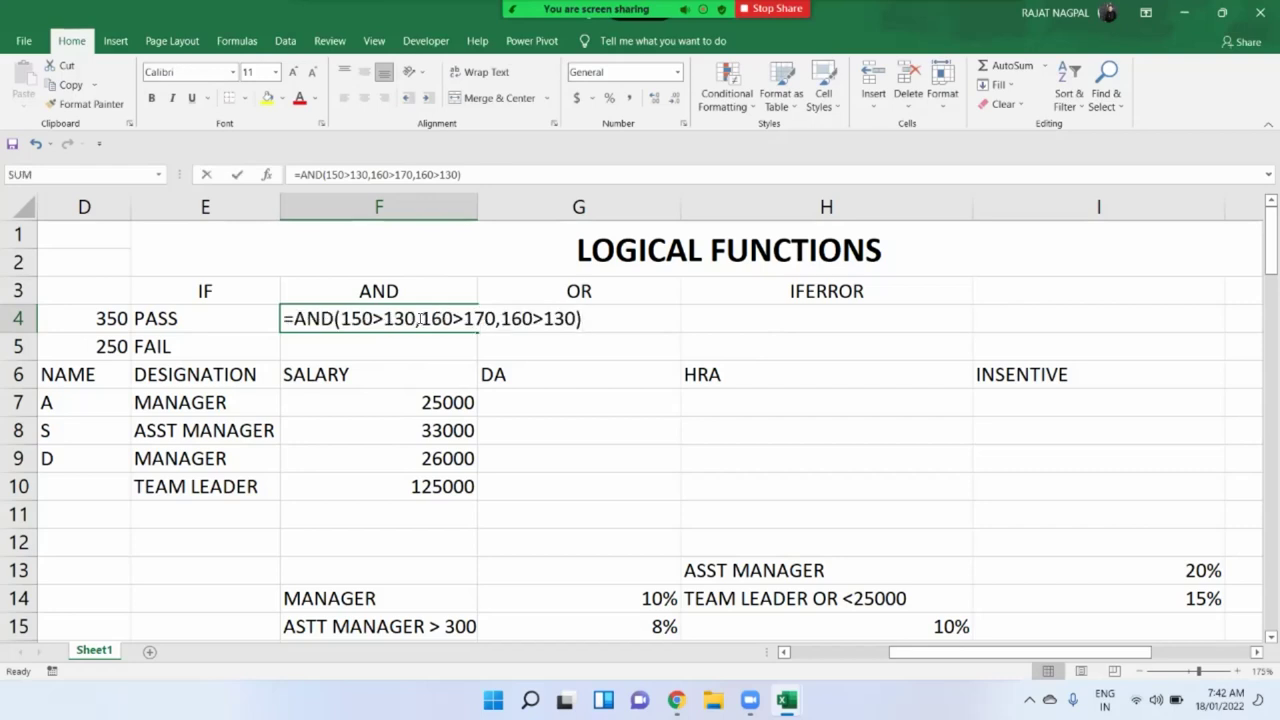
{"action": "key", "text": "BackSpace"}
{"action": "type", "text": "8"}
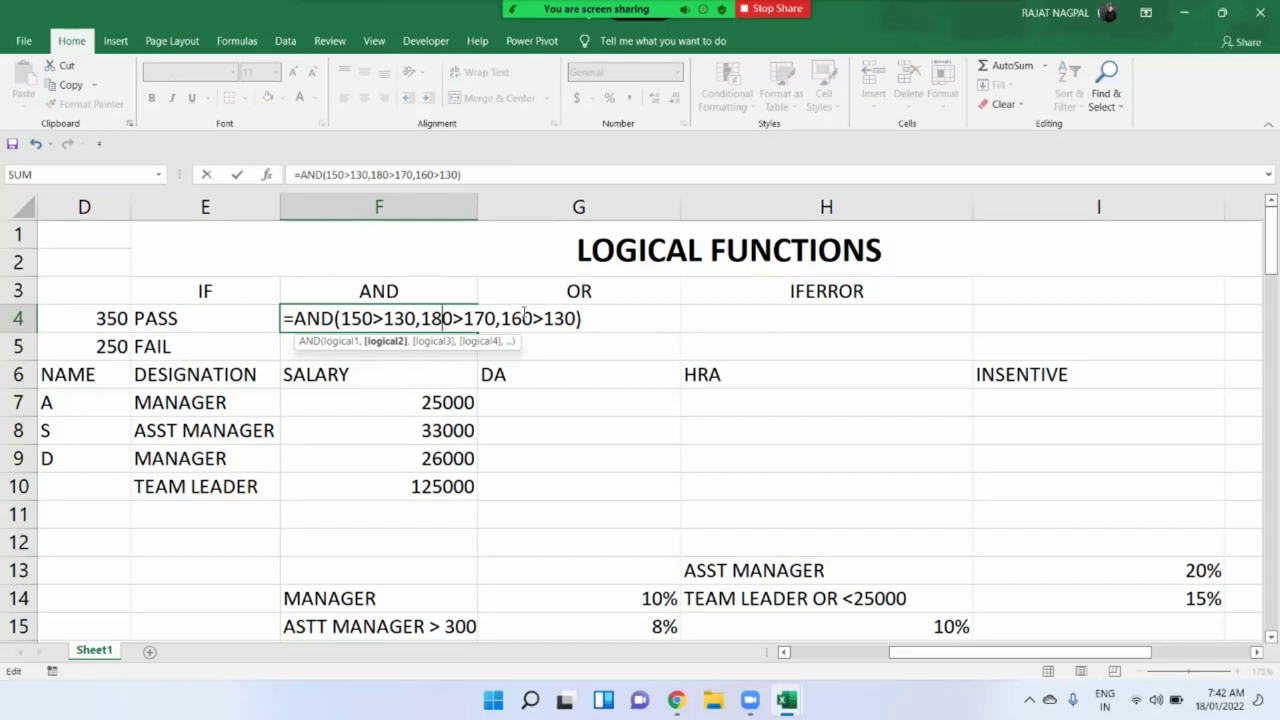
{"action": "left_click", "coordinate": [583, 318]}
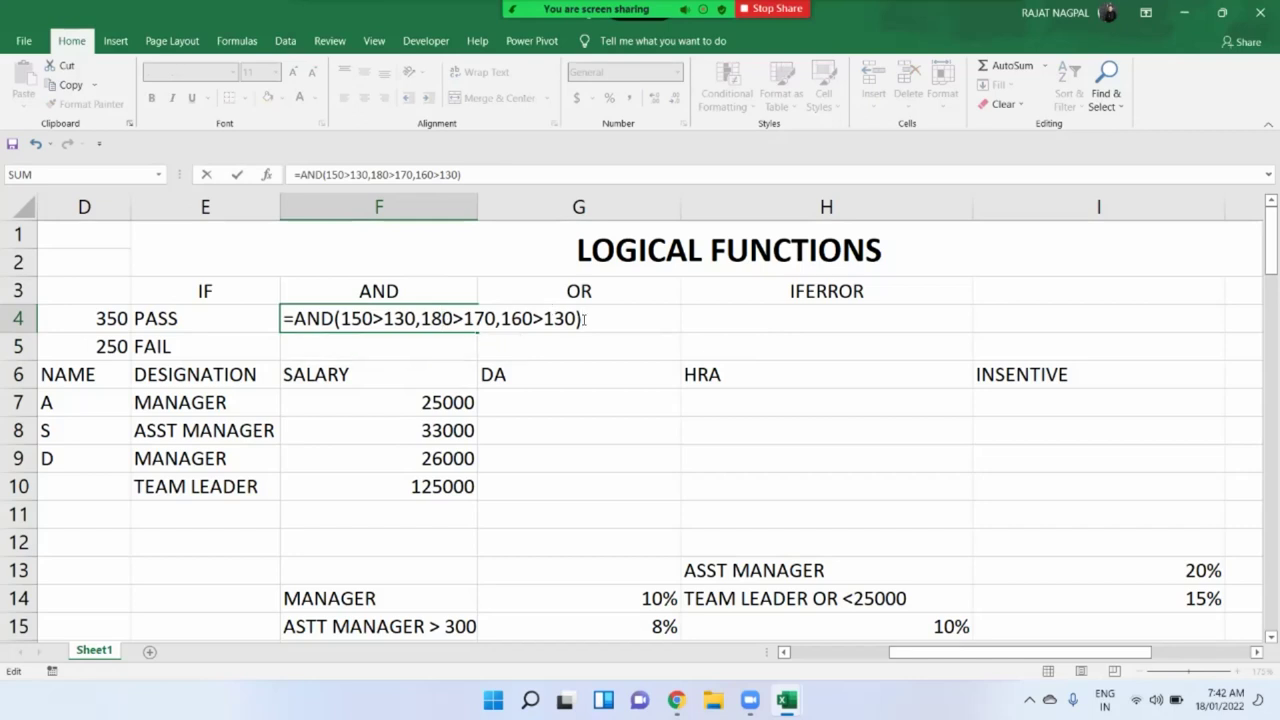
{"action": "key", "text": "Return"}
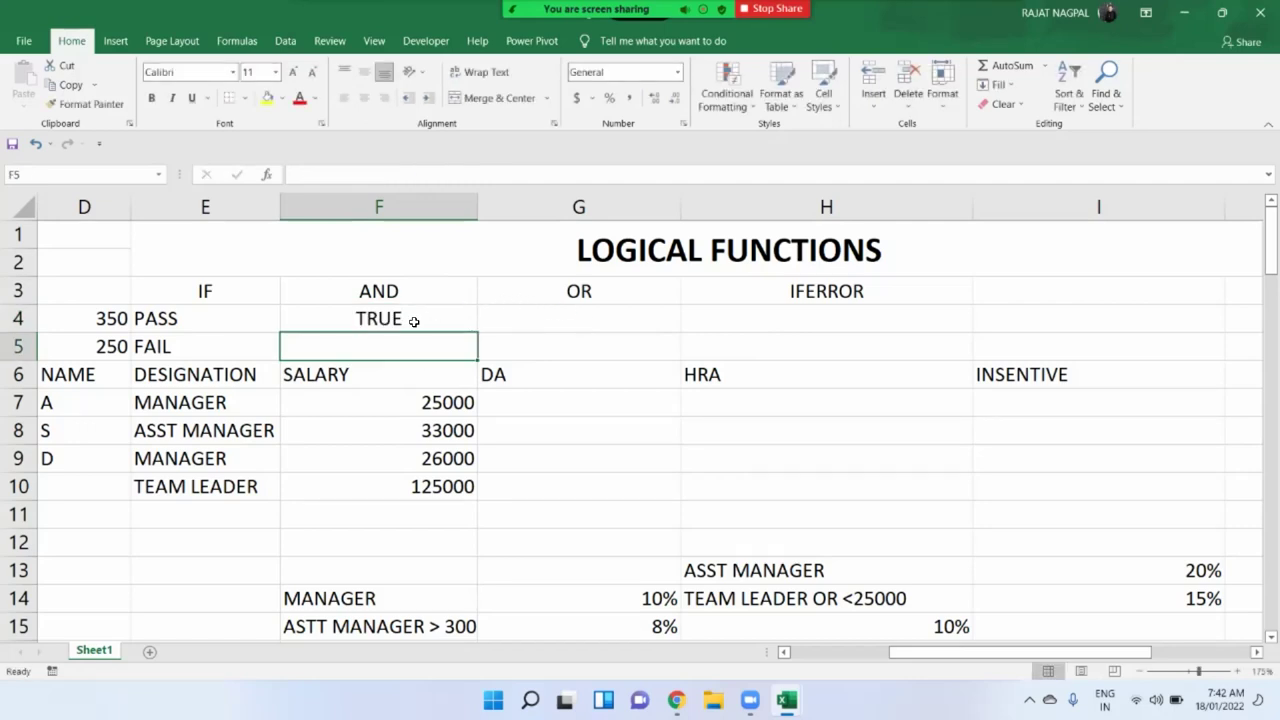
{"action": "left_click", "coordinate": [413, 321]}
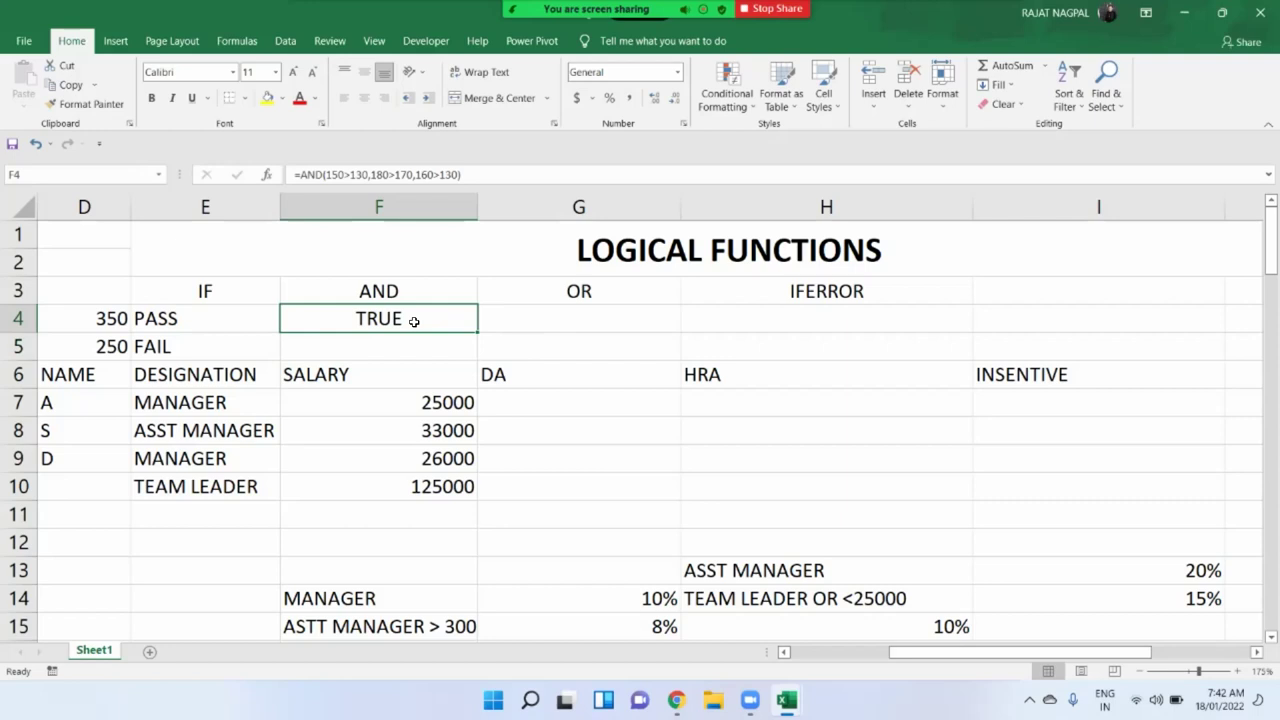
{"action": "key", "text": "Right"}
Enter =OR(180>140,120>110) in G4 under the OR heading
{"action": "type", "text": "="}
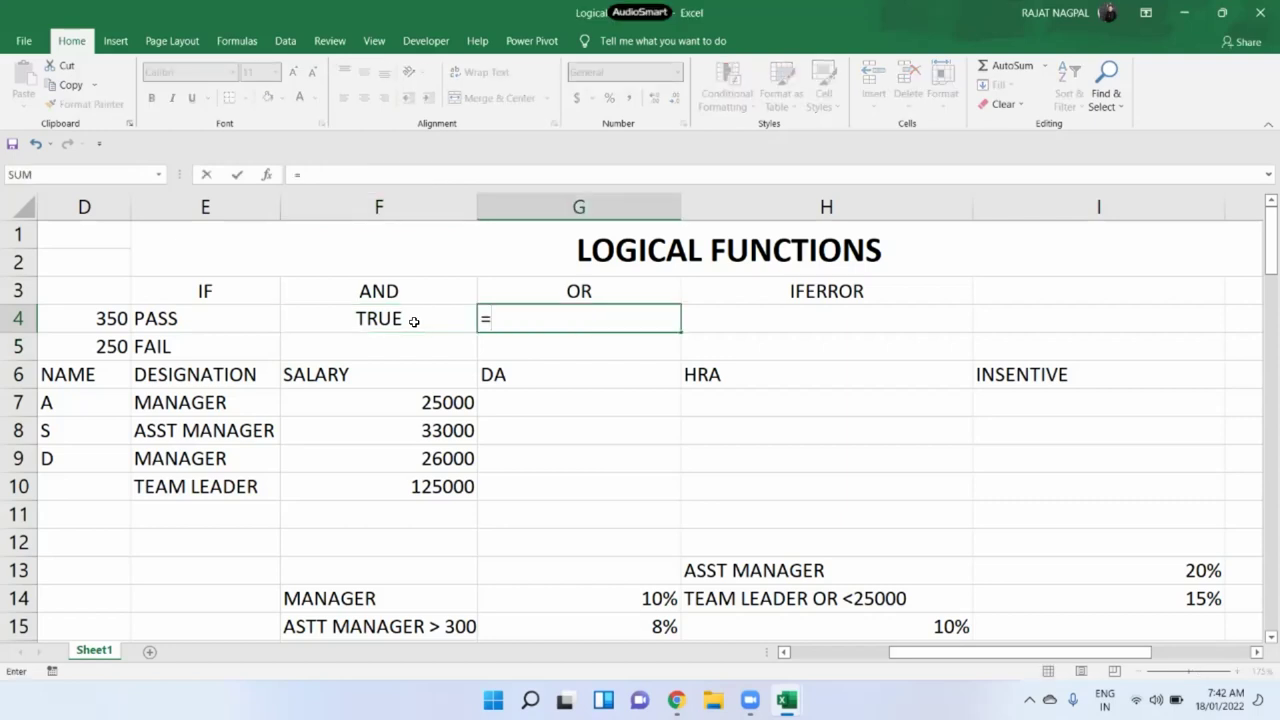
{"action": "type", "text": "OR("}
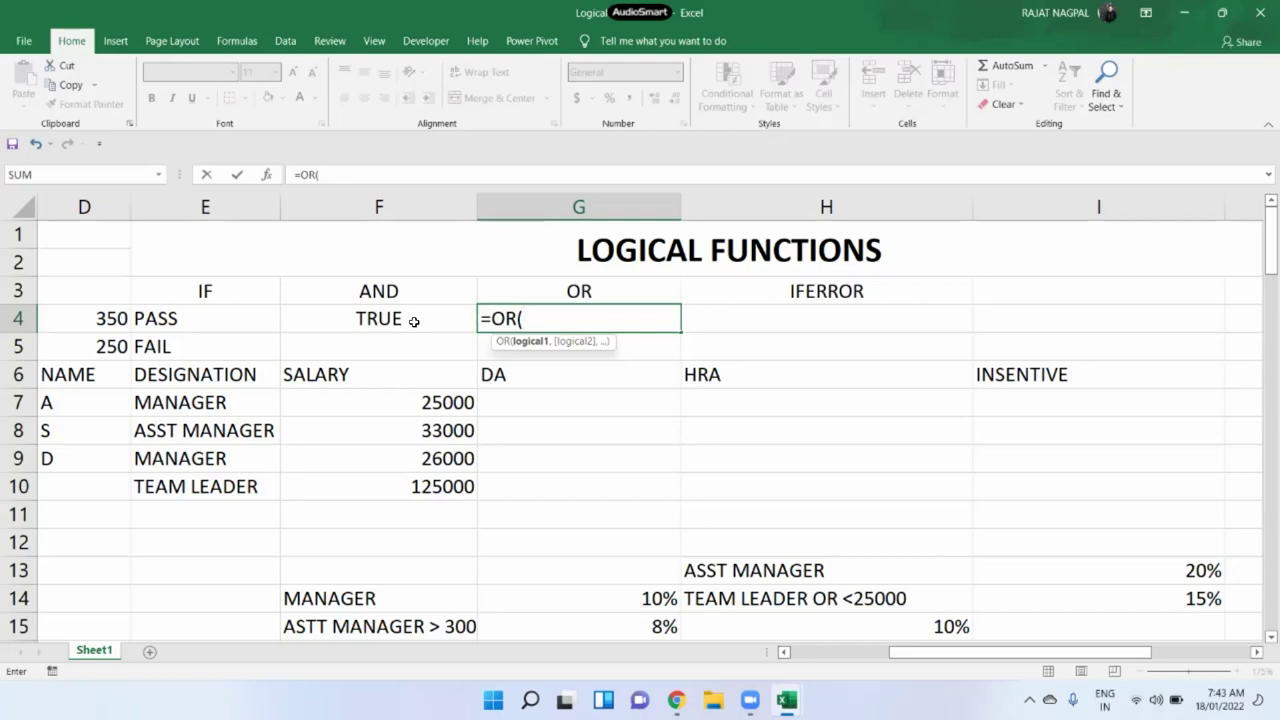
{"action": "type", "text": "1 80>140,"}
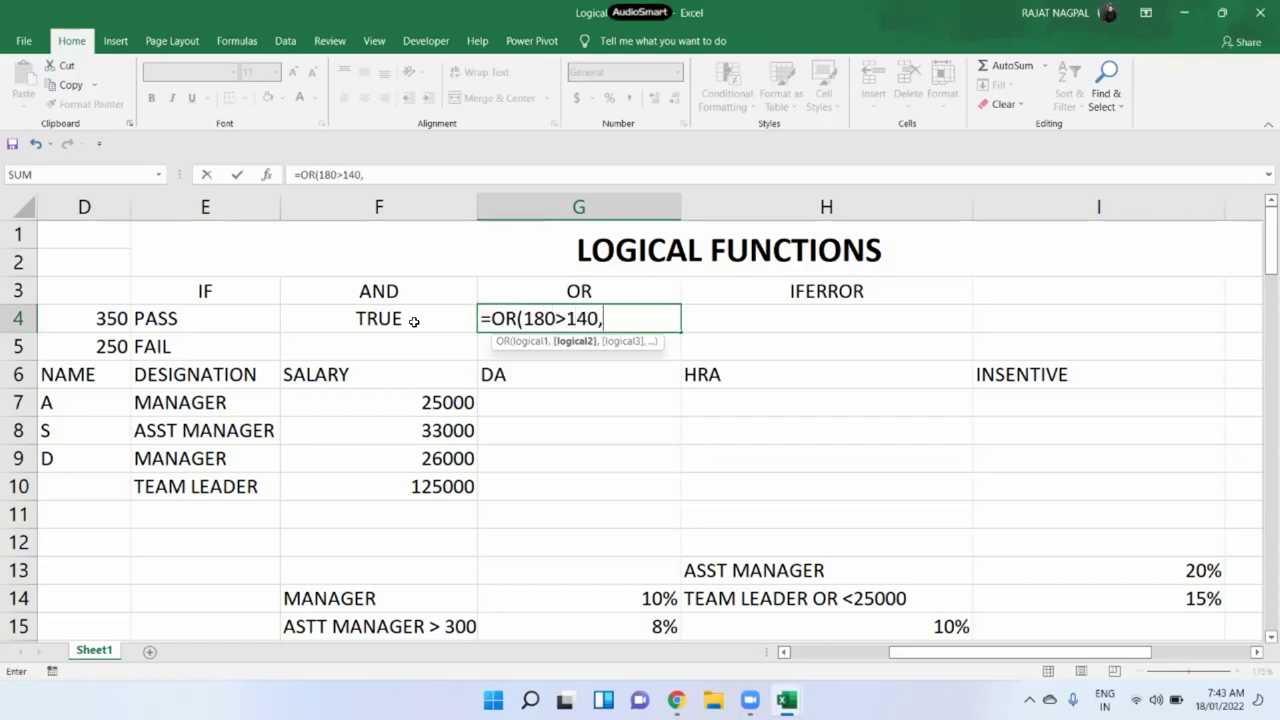
{"action": "type", "text": "120>"}
{"action": "type", "text": "110)"}
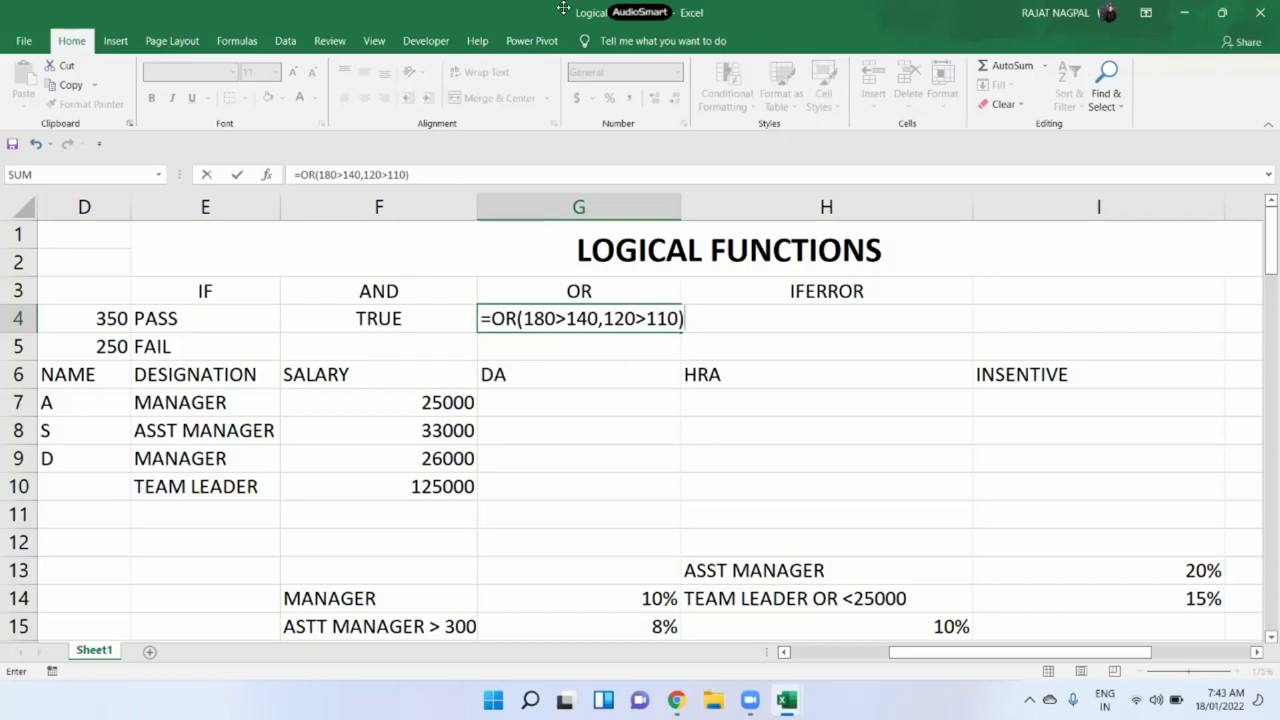
{"action": "mouse_move", "coordinate": [640, 8]}
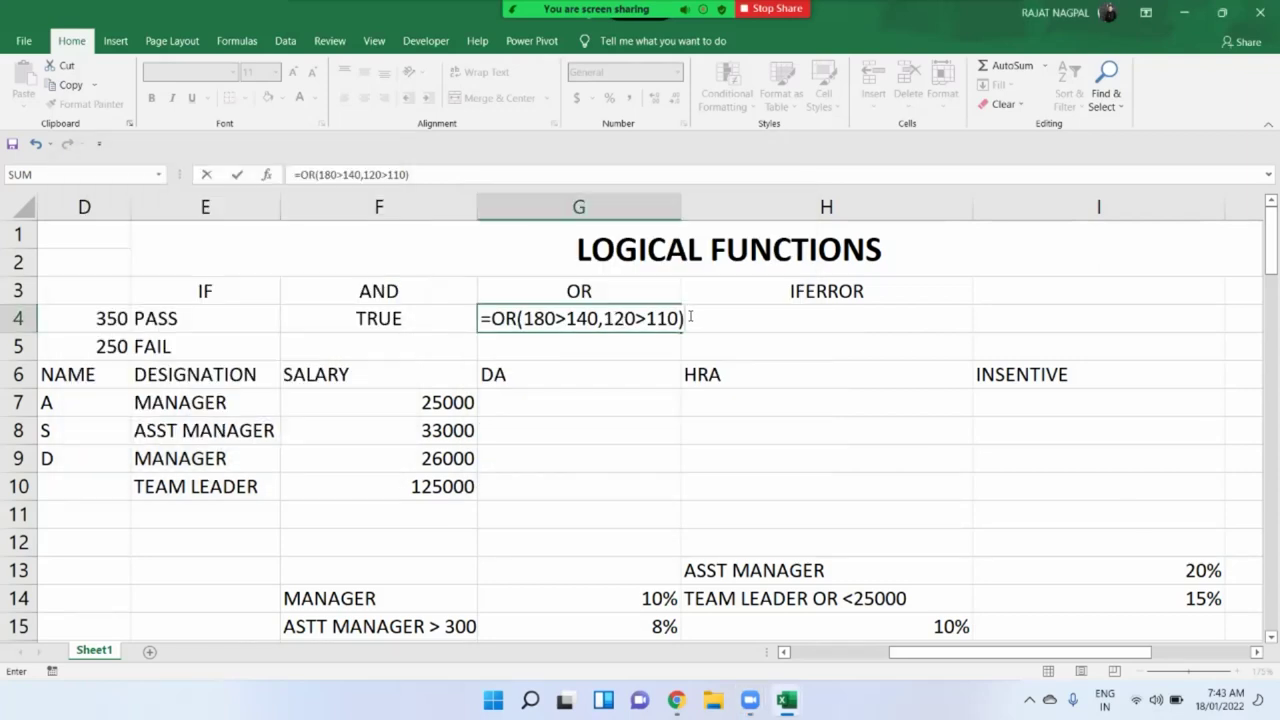
{"action": "key", "text": "Return"}
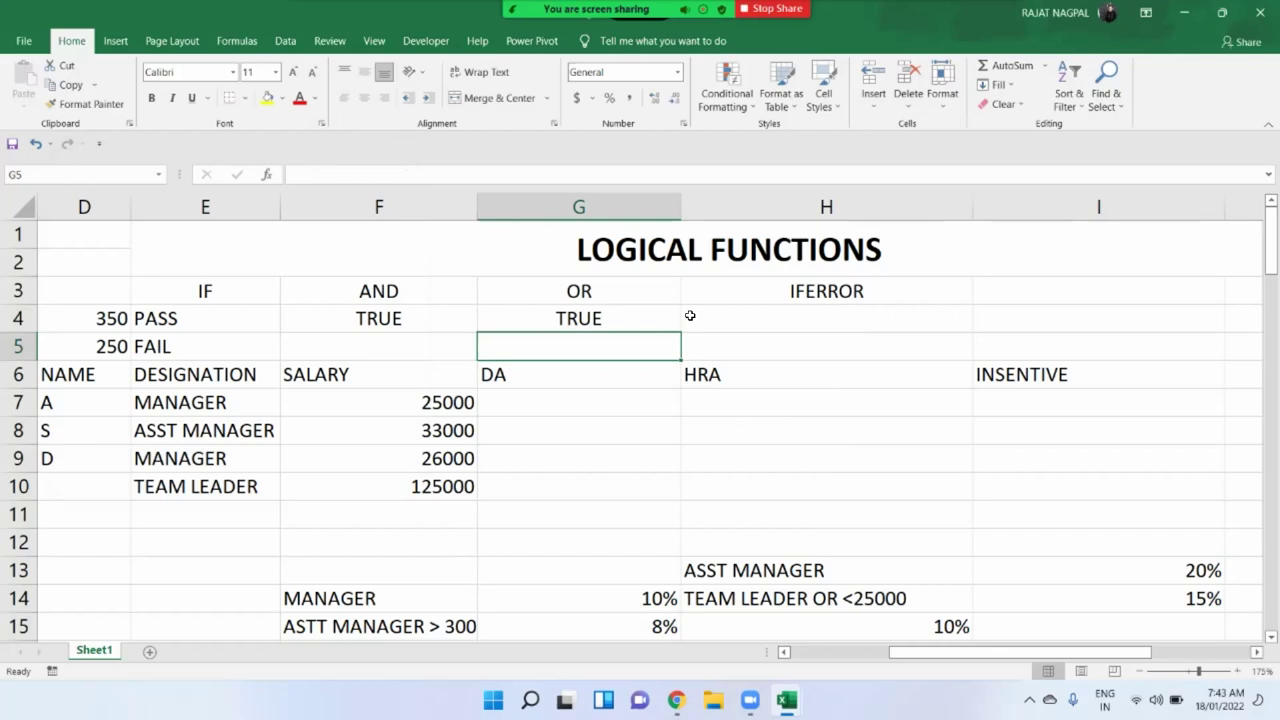
Enter =IFERROR(26/13,"NO EXIST") in H4 so it displays 2
{"action": "key", "text": "Up"}
{"action": "left_click", "coordinate": [690, 315]}
{"action": "type", "text": "="}
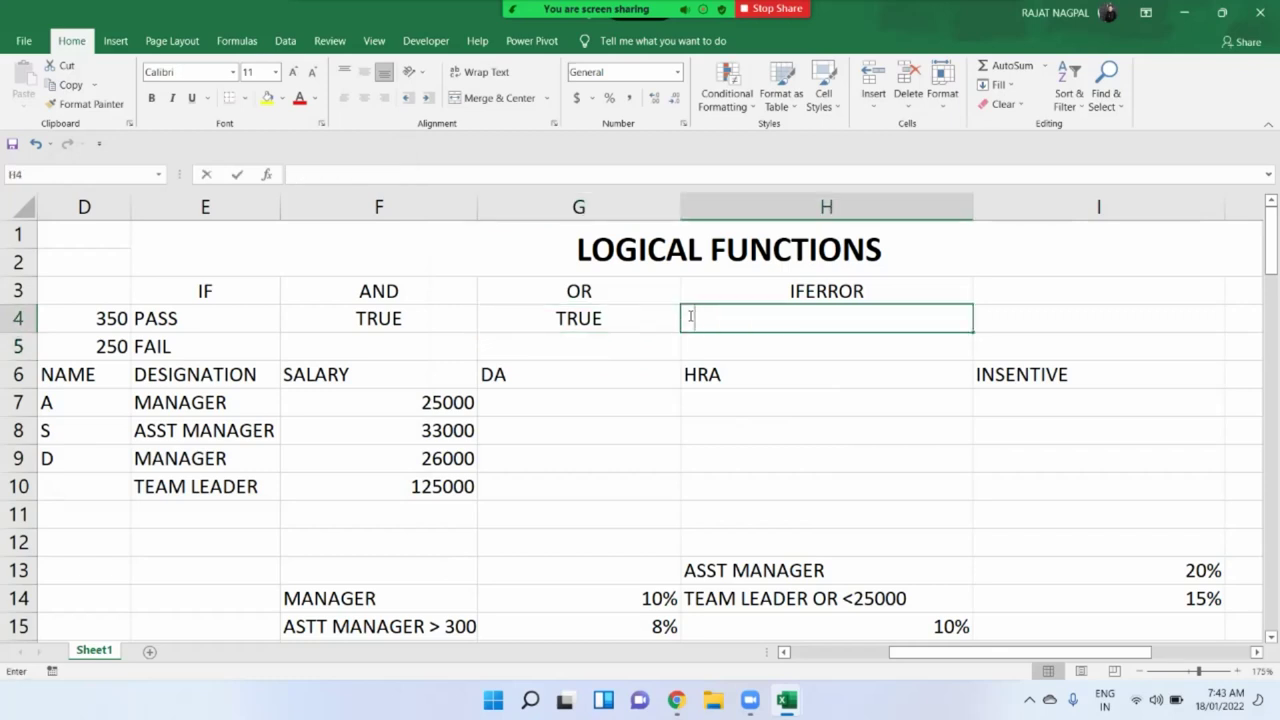
{"action": "type", "text": "IFERR"}
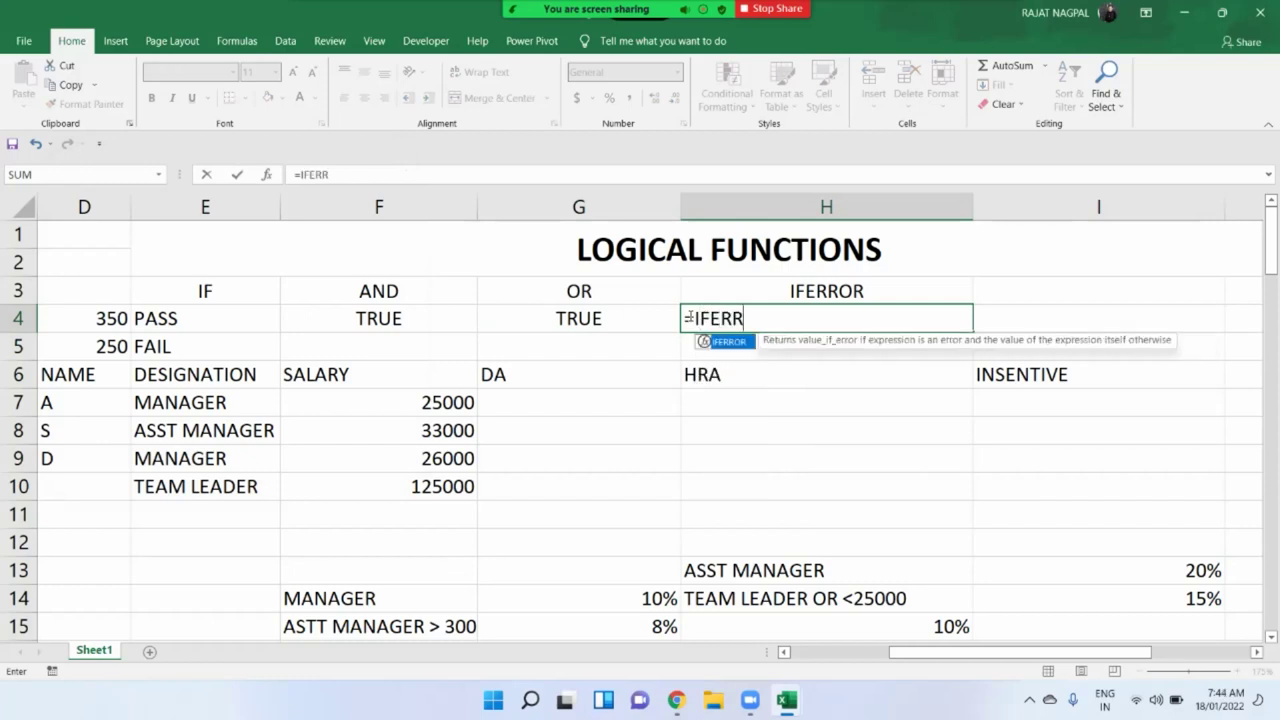
{"action": "type", "text": "P"}
{"action": "key", "text": "BackSpace"}
{"action": "type", "text": "OR"}
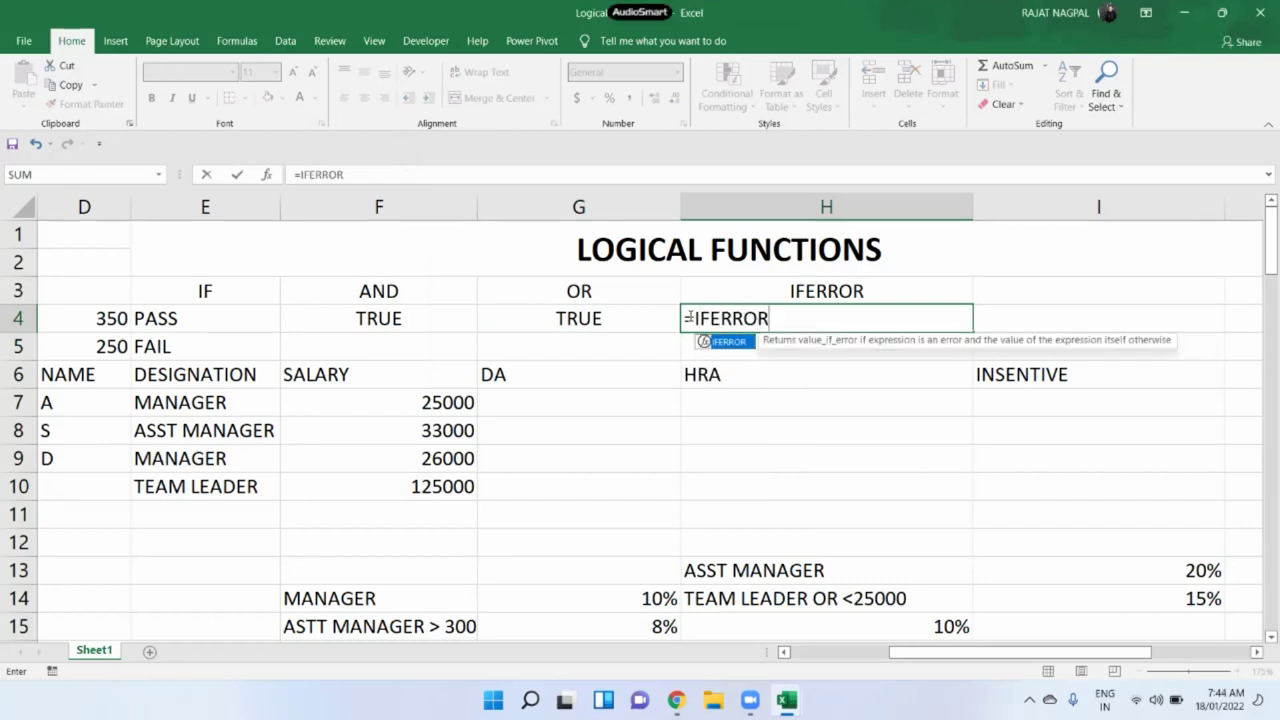
{"action": "type", "text": "("}
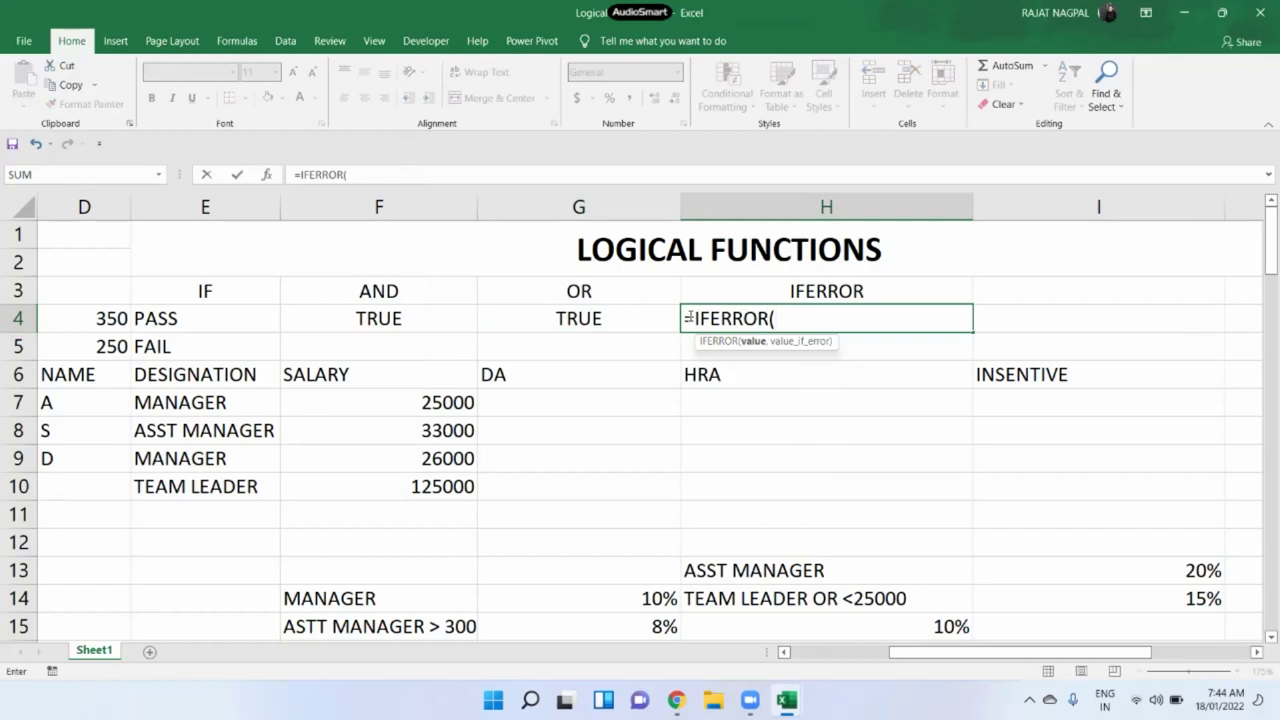
{"action": "type", "text": "26/13"}
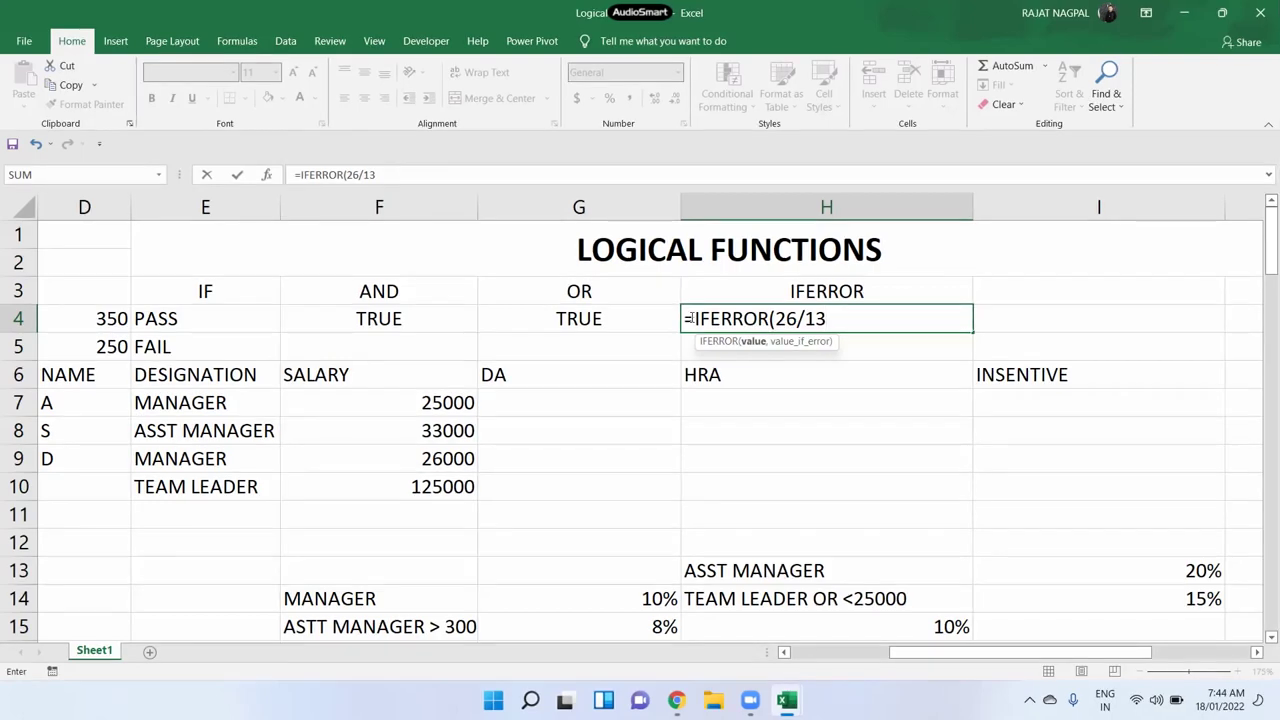
{"action": "type", "text": ","}
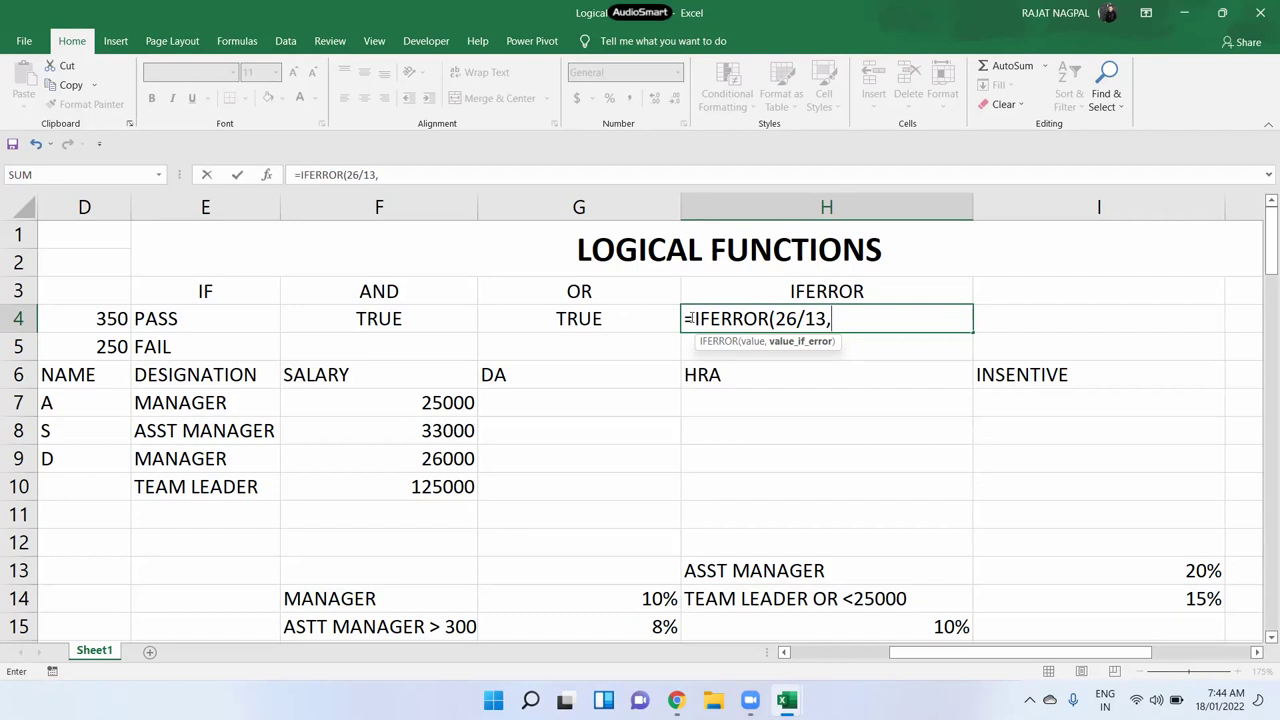
{"action": "type", "text": "\""}
{"action": "type", "text": "NO EXIST\")"}
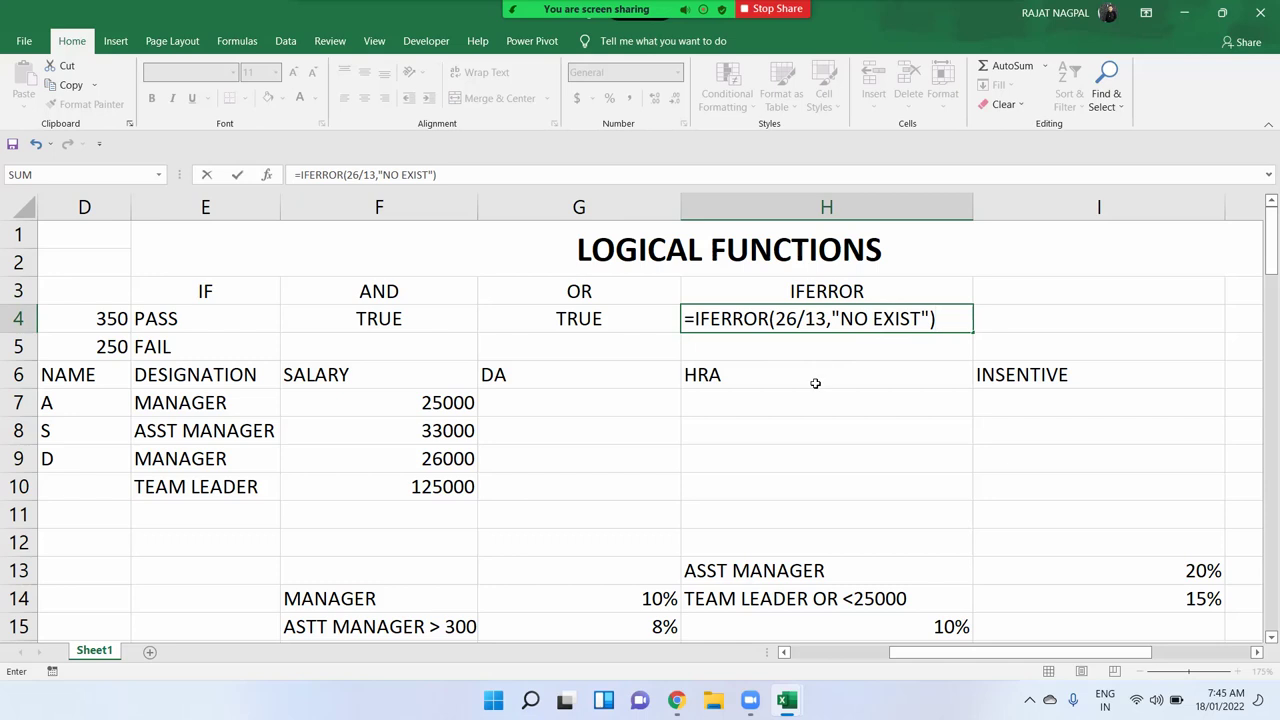
{"action": "key", "text": "Return"}
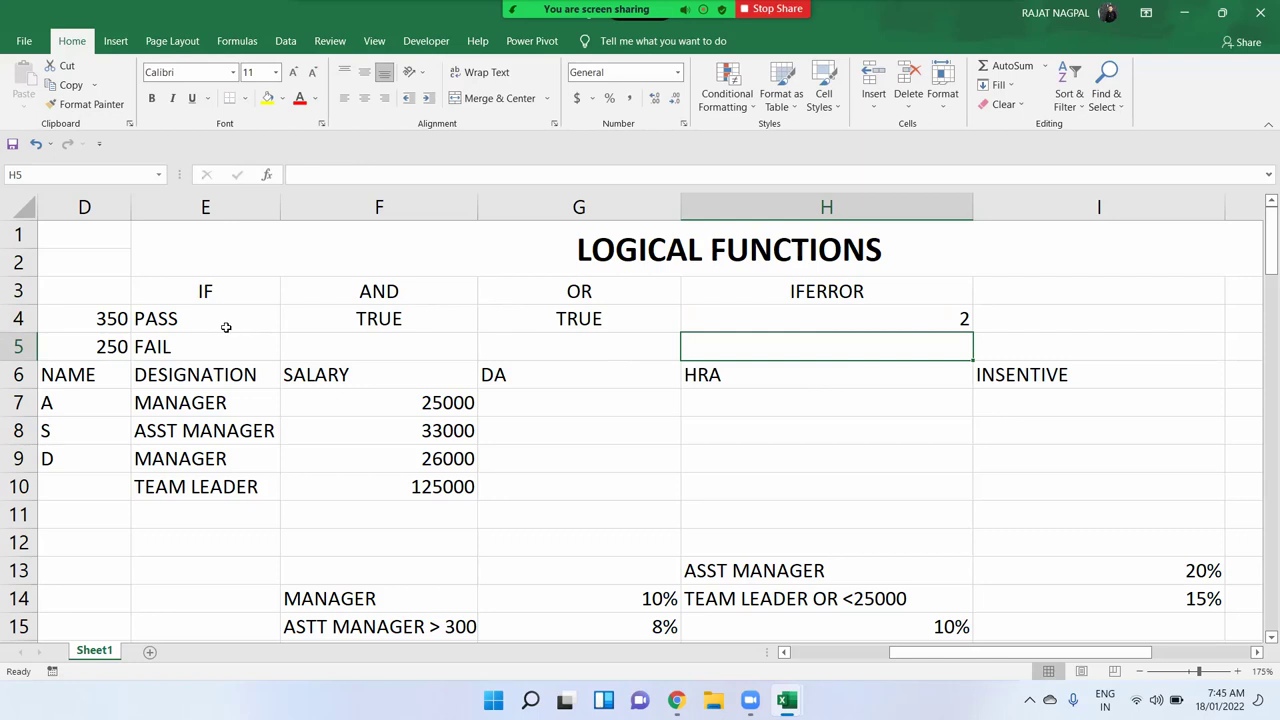
{"action": "left_click_drag", "start_coordinate": [226, 327], "coordinate": [775, 343]}
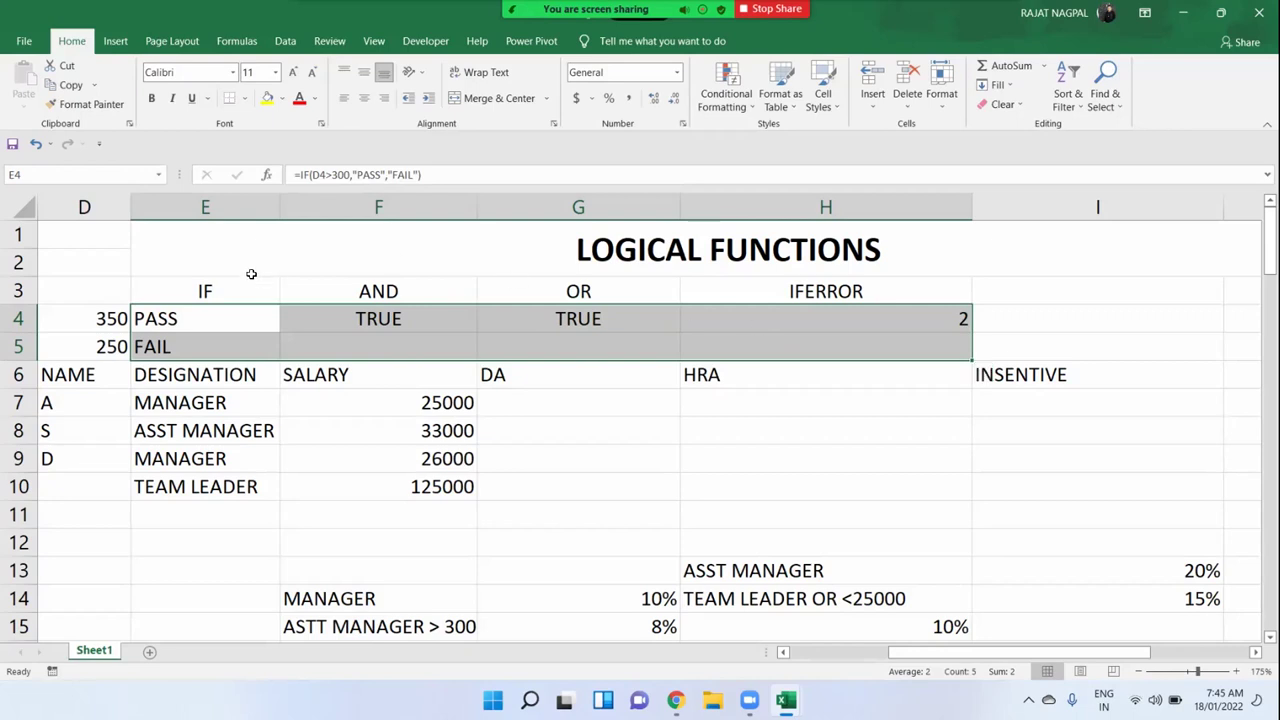
{"action": "double_click", "coordinate": [186, 315]}
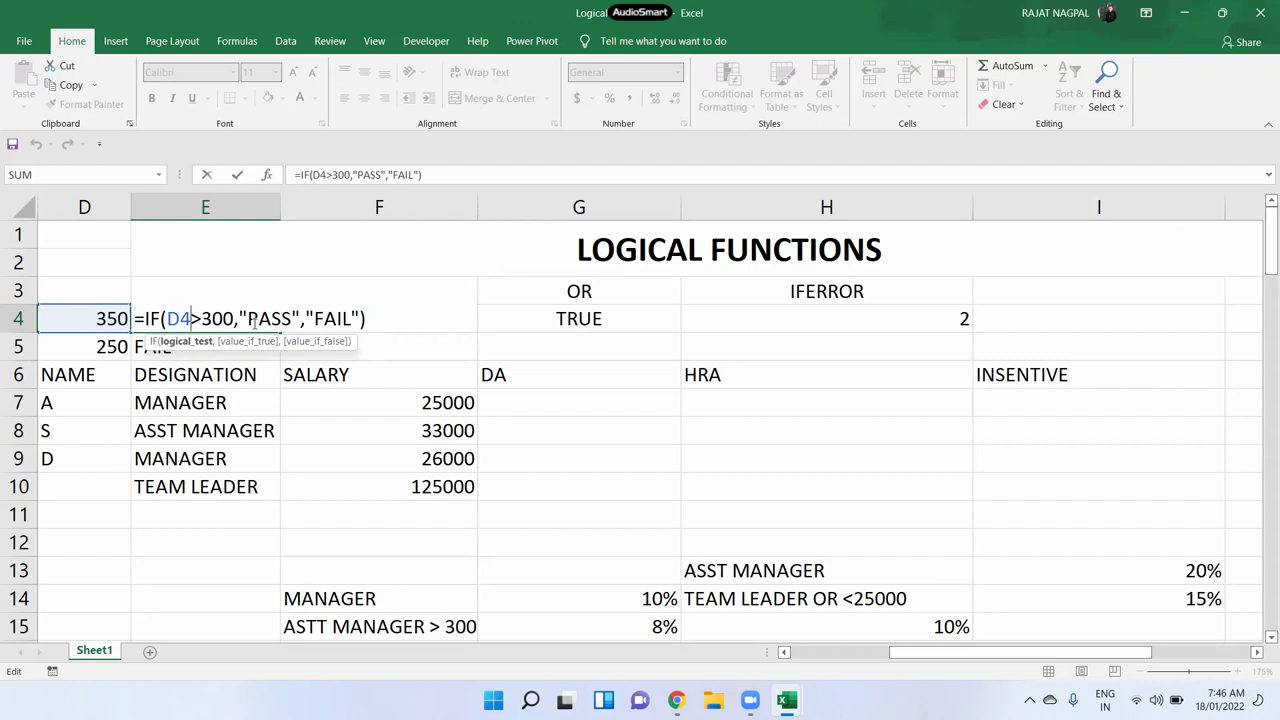
{"action": "key", "text": "Return"}
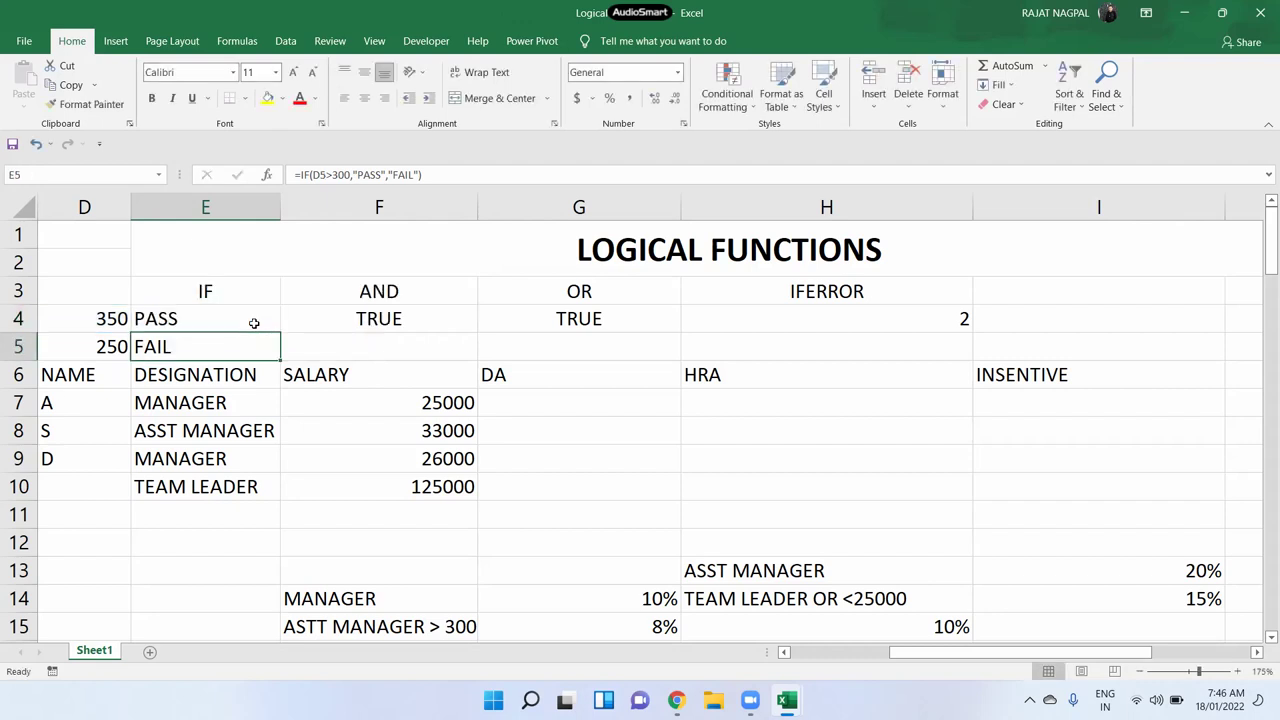
Type the criterion label MANAGER & S>30000 into E12
{"action": "left_click", "coordinate": [259, 532]}
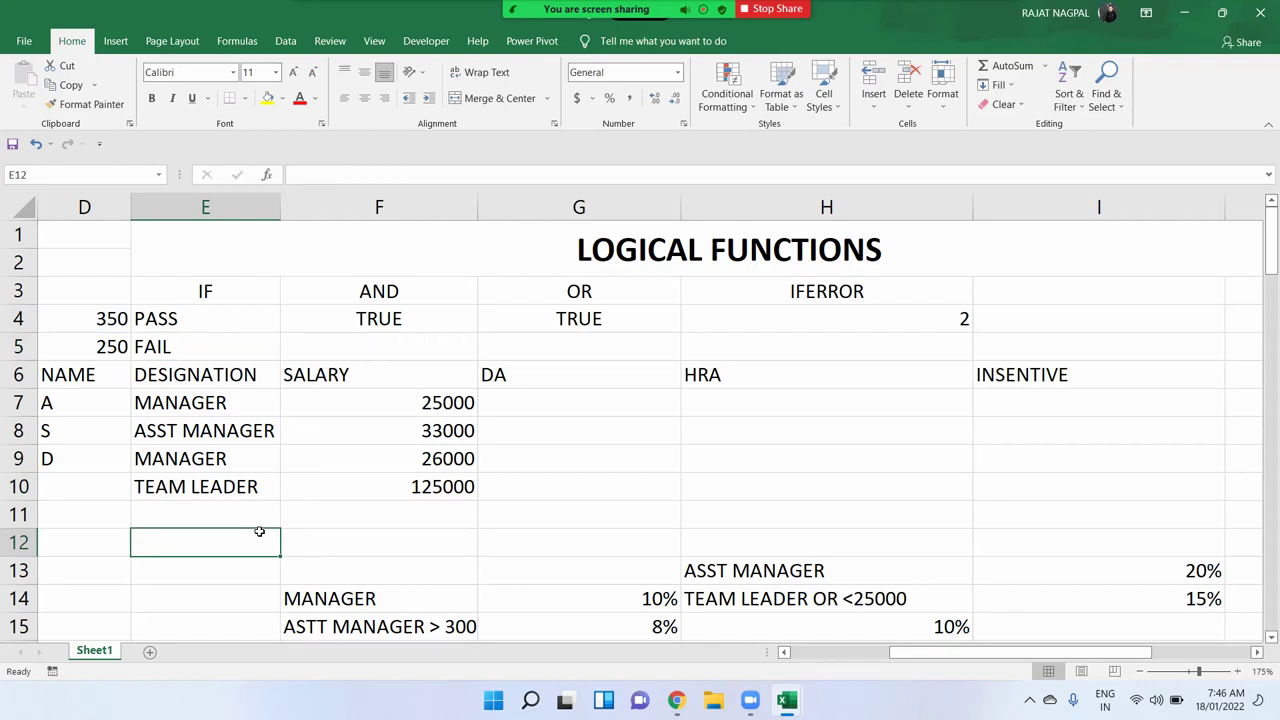
{"action": "type", "text": "MANA"}
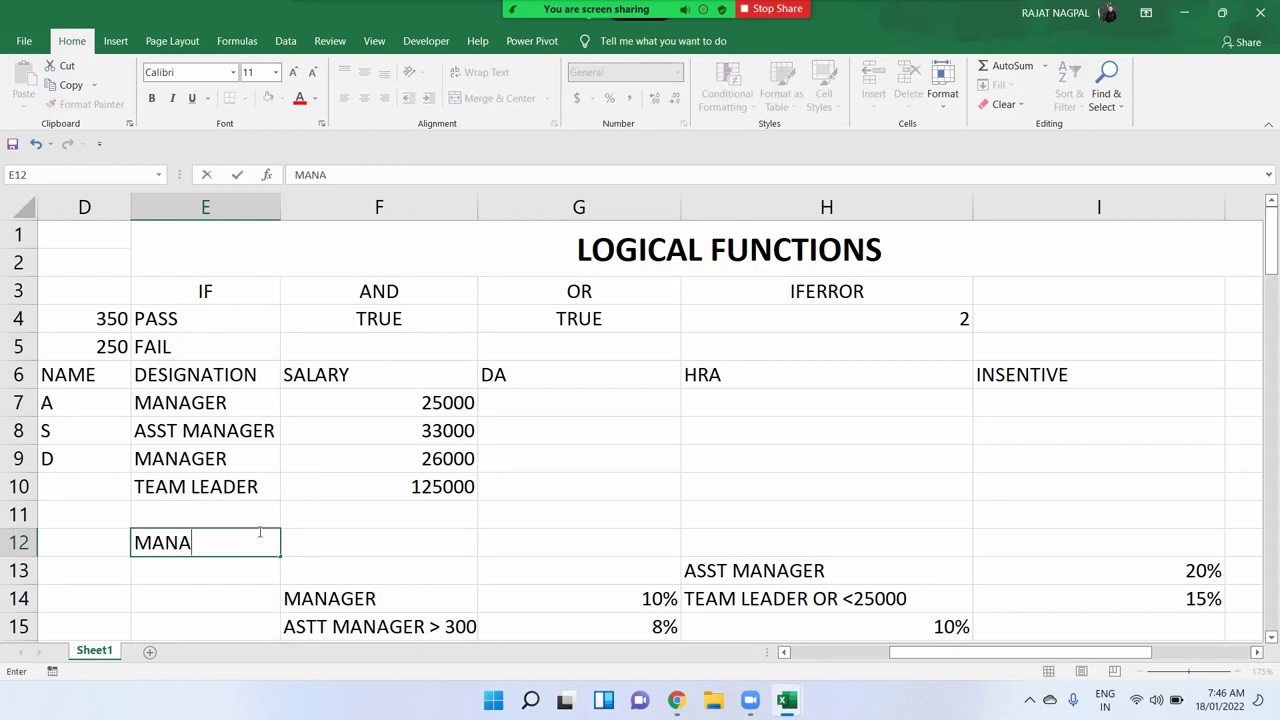
{"action": "type", "text": "GER"}
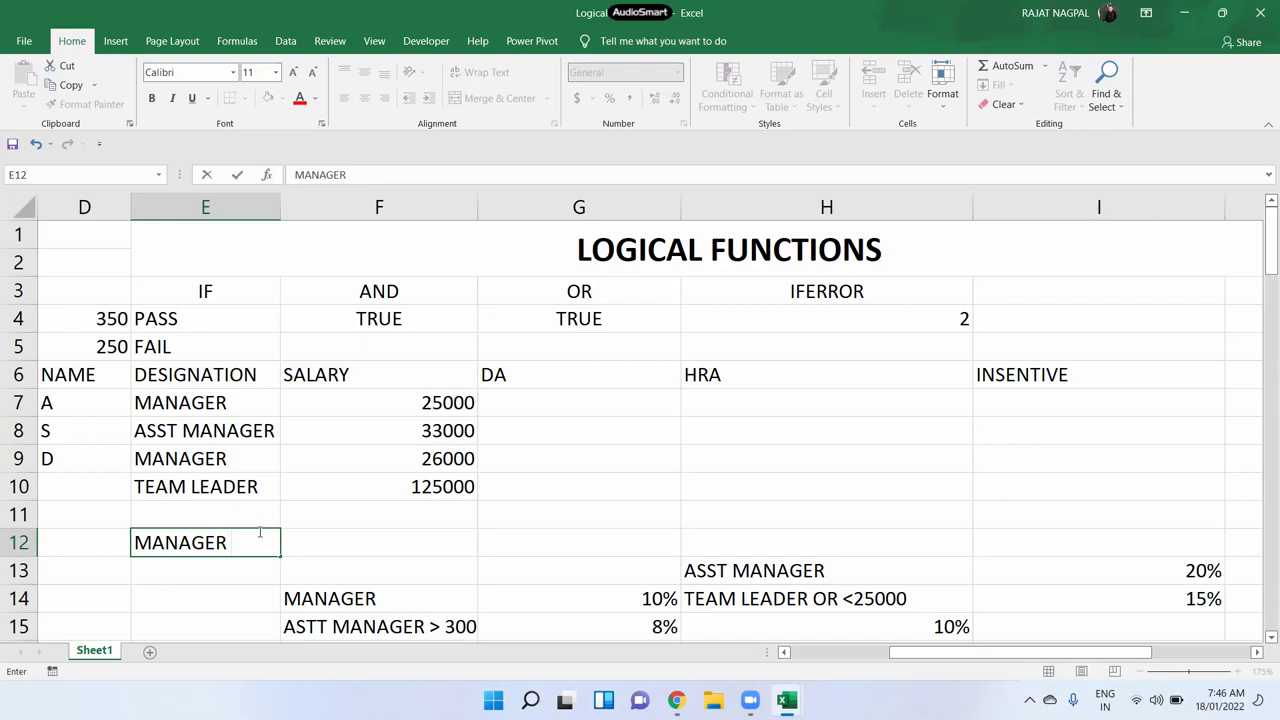
{"action": "type", "text": " & S"}
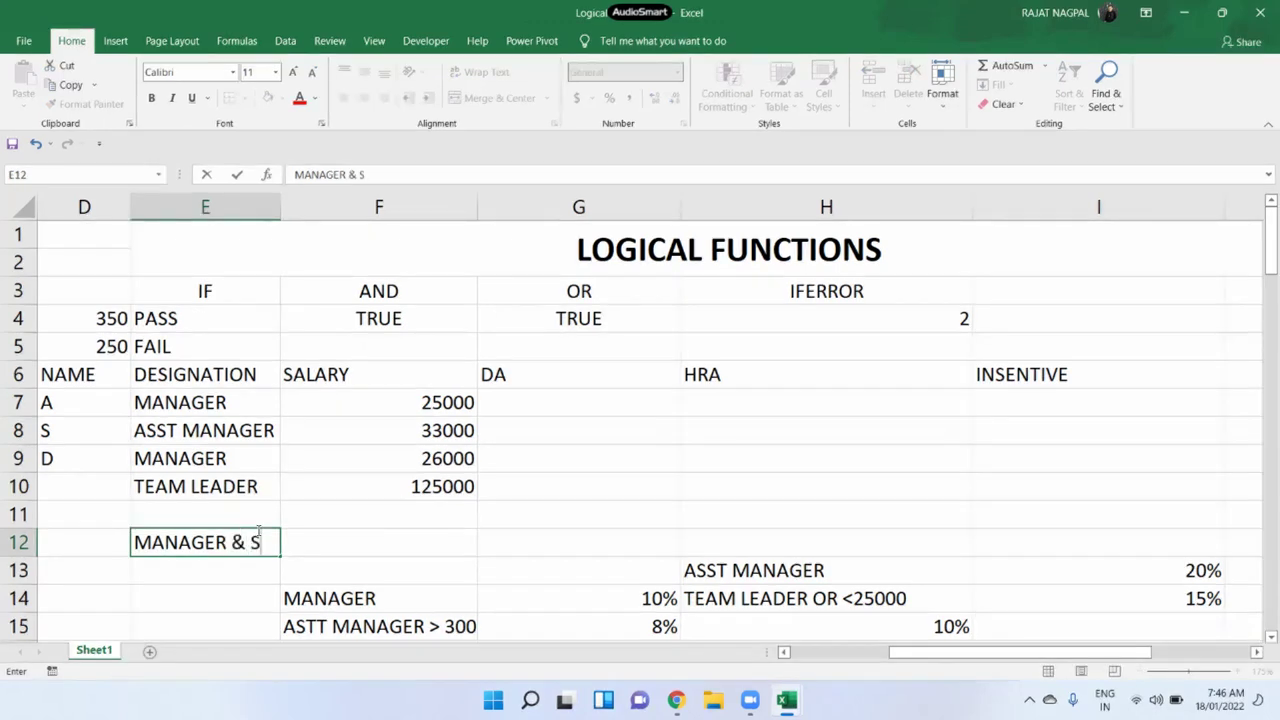
{"action": "type", "text": ">"}
{"action": "type", "text": "30"}
{"action": "type", "text": "000"}
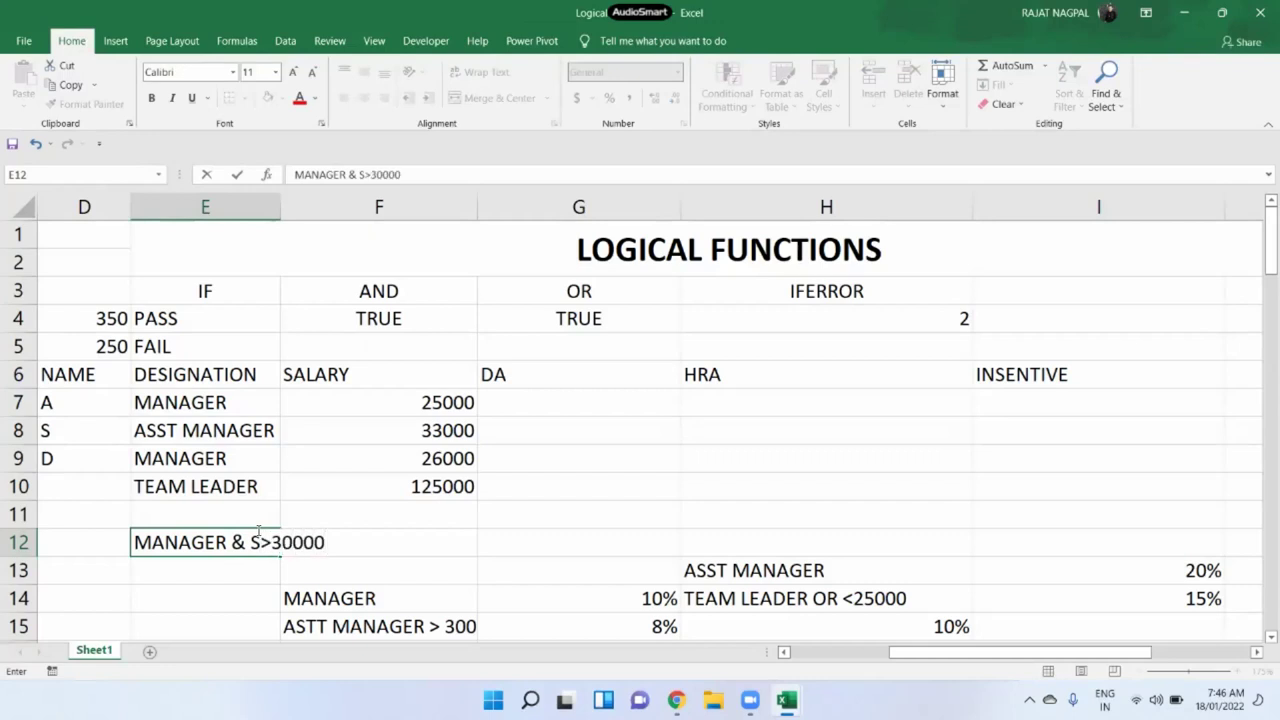
{"action": "key", "text": "Return"}
{"action": "key", "text": "Up"}
{"action": "key", "text": "Right"}
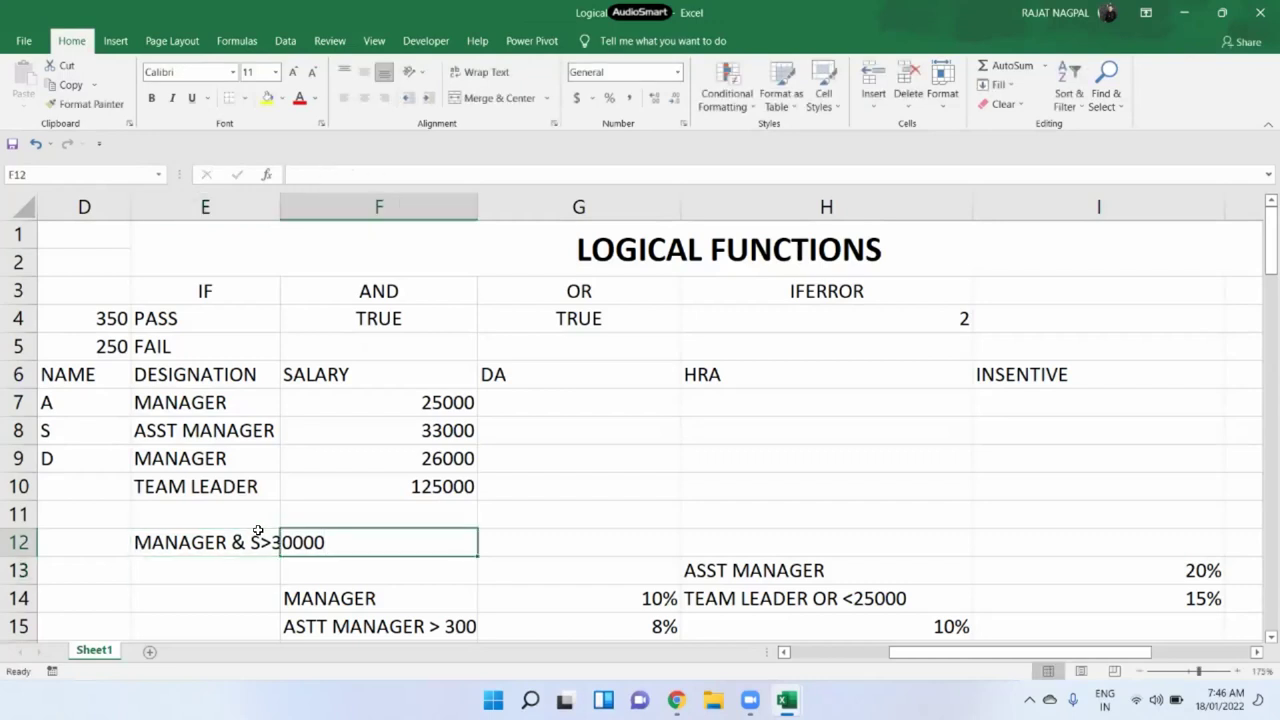
Autofit column E to the criterion label and enter the 10% rate in F12
{"action": "double_click", "coordinate": [281, 207]}
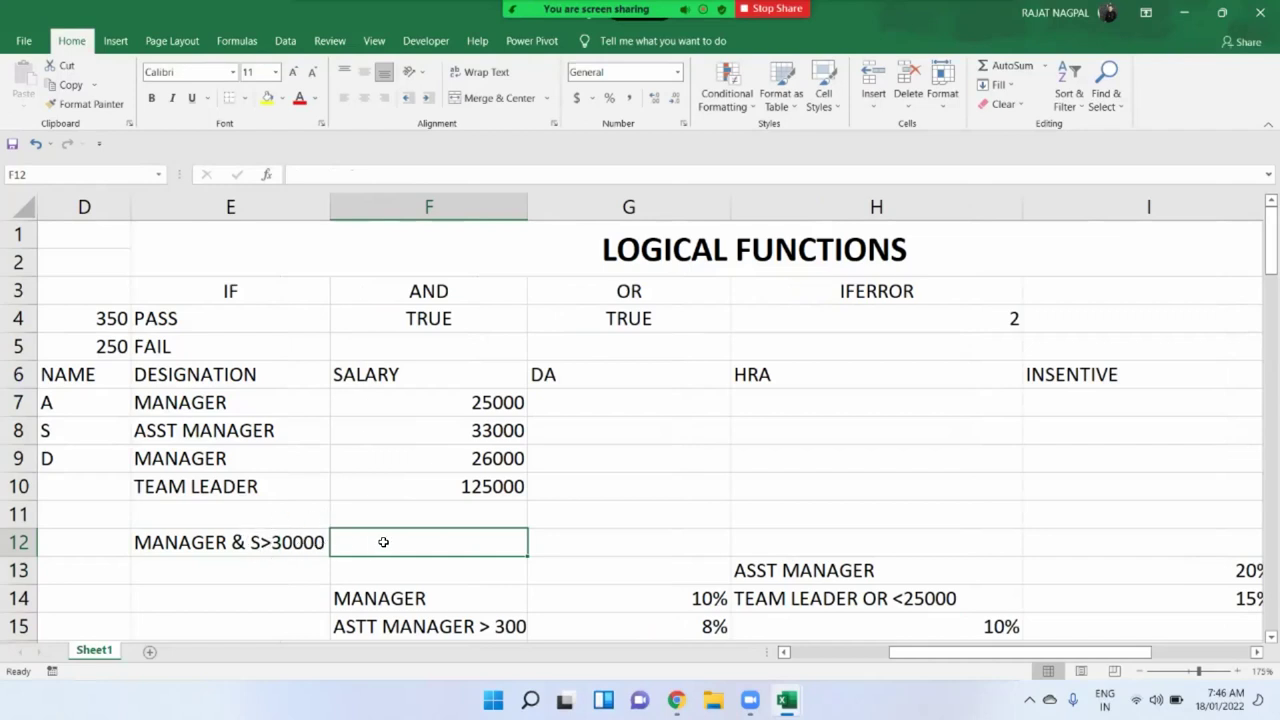
{"action": "type", "text": "10%"}
{"action": "key", "text": "Return"}
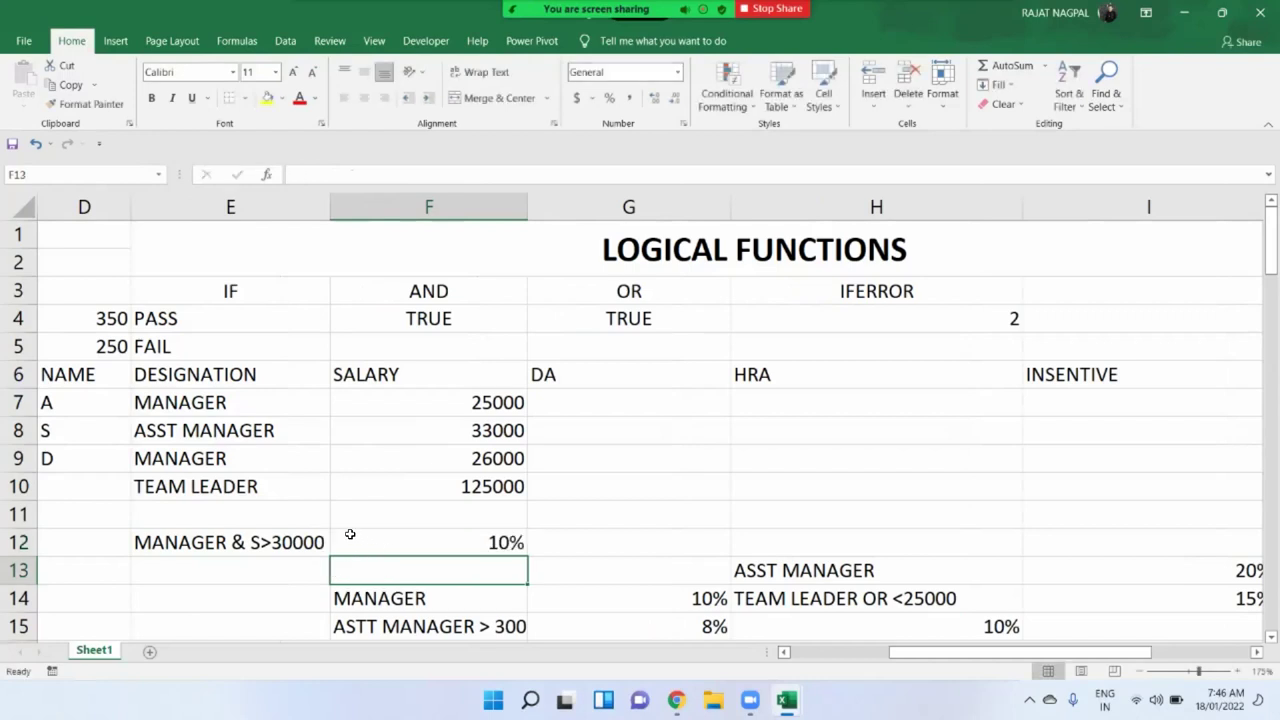
{"action": "left_click", "coordinate": [276, 546]}
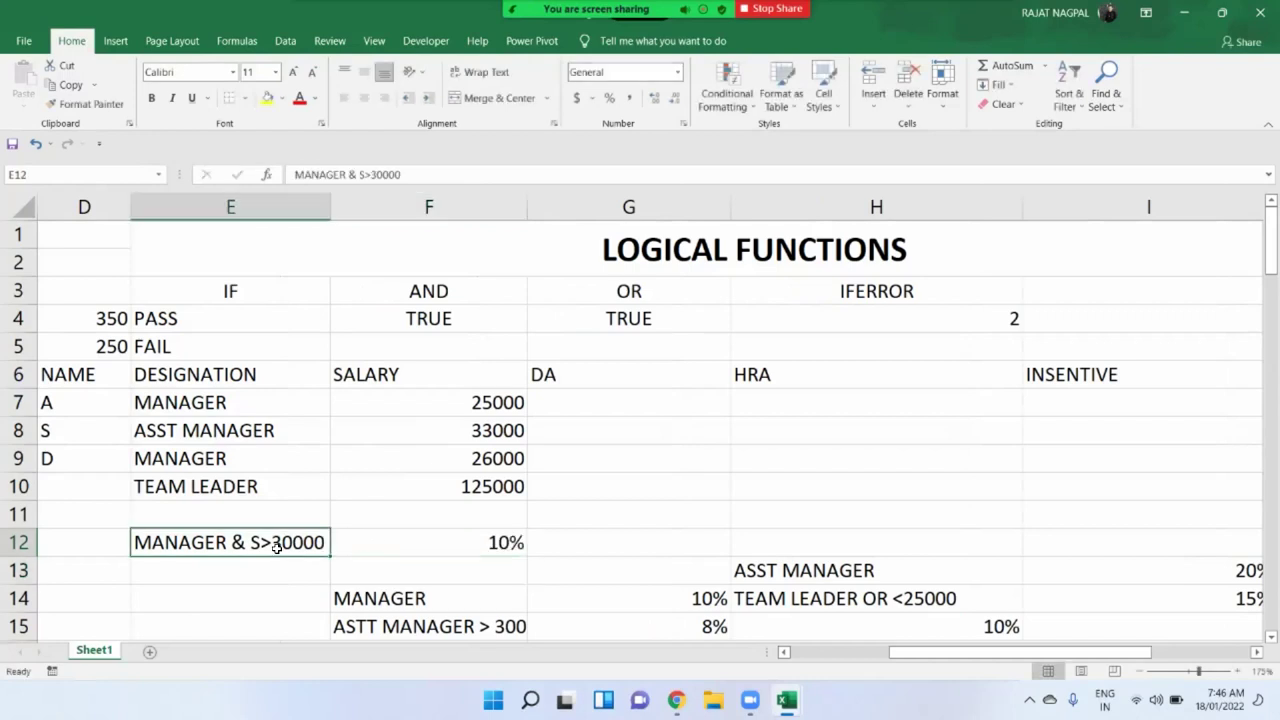
{"action": "left_click", "coordinate": [242, 401]}
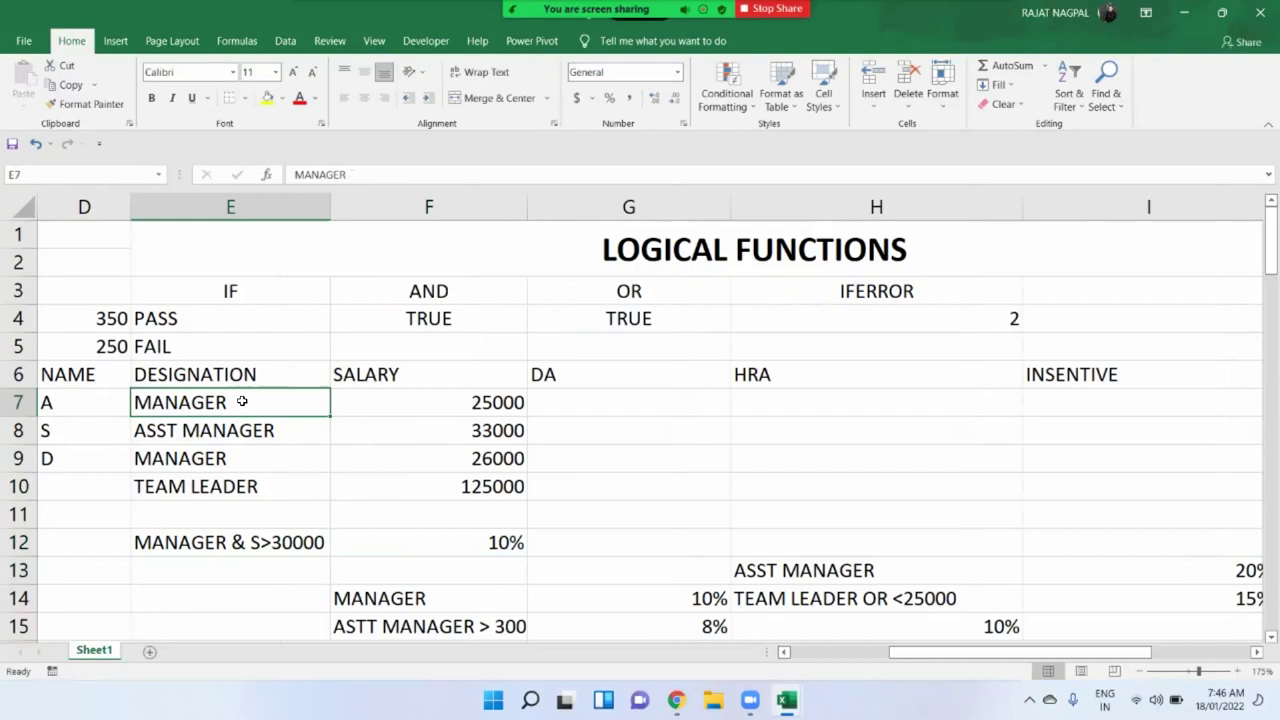
{"action": "left_click", "coordinate": [393, 415]}
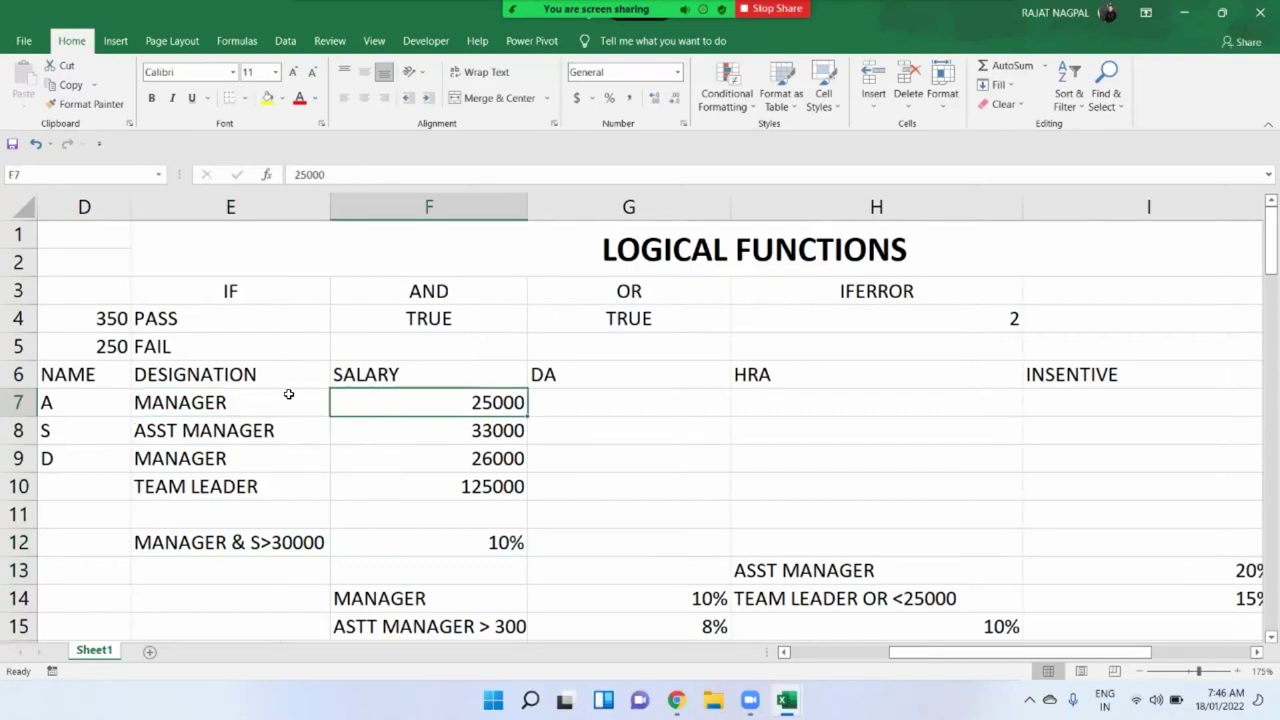
{"action": "left_click_drag", "start_coordinate": [288, 398], "coordinate": [394, 398]}
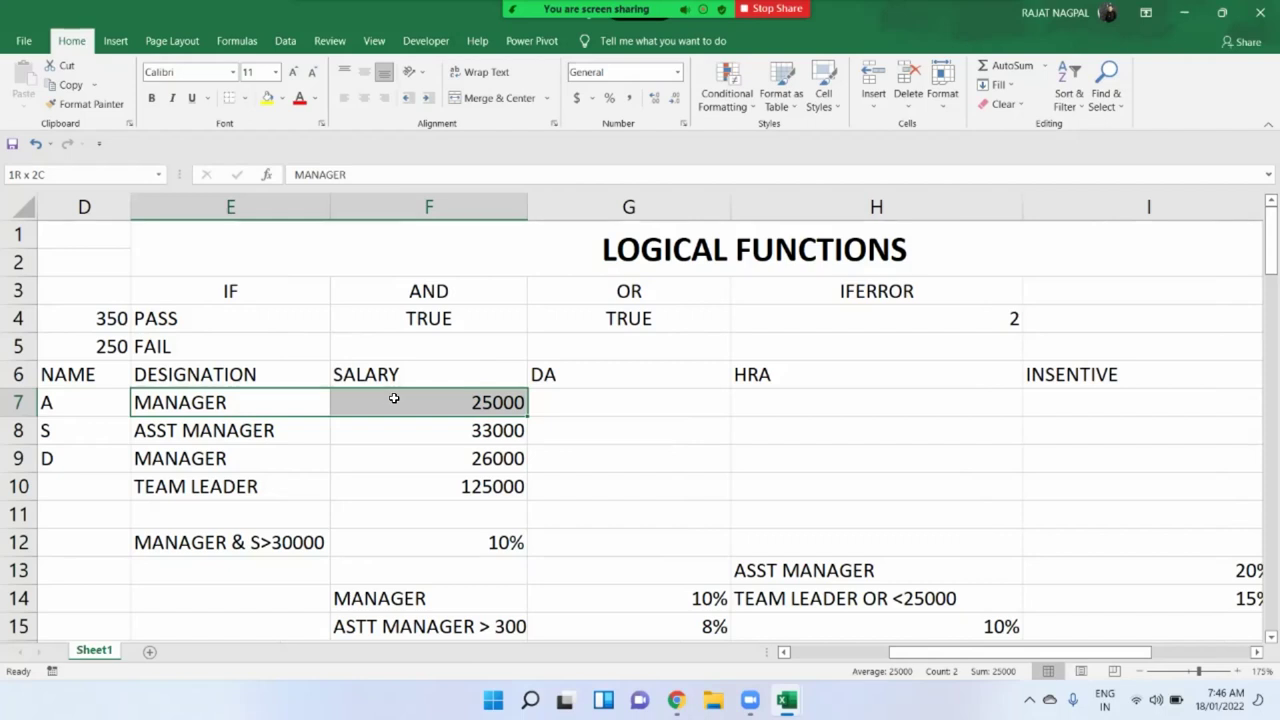
{"action": "left_click", "coordinate": [441, 545]}
Enter the 5% rate in G12 beside the 10% rate
{"action": "left_click", "coordinate": [567, 531]}
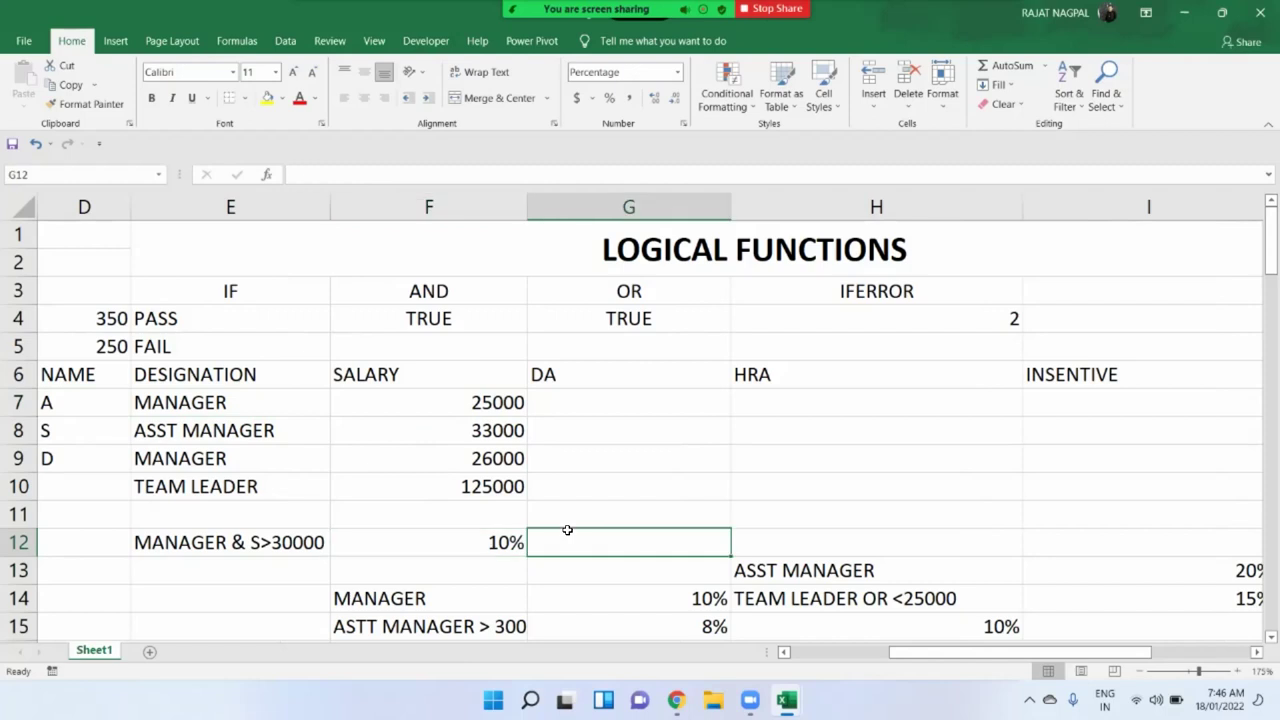
{"action": "type", "text": "5%"}
{"action": "key", "text": "BackSpace"}
{"action": "type", "text": "%"}
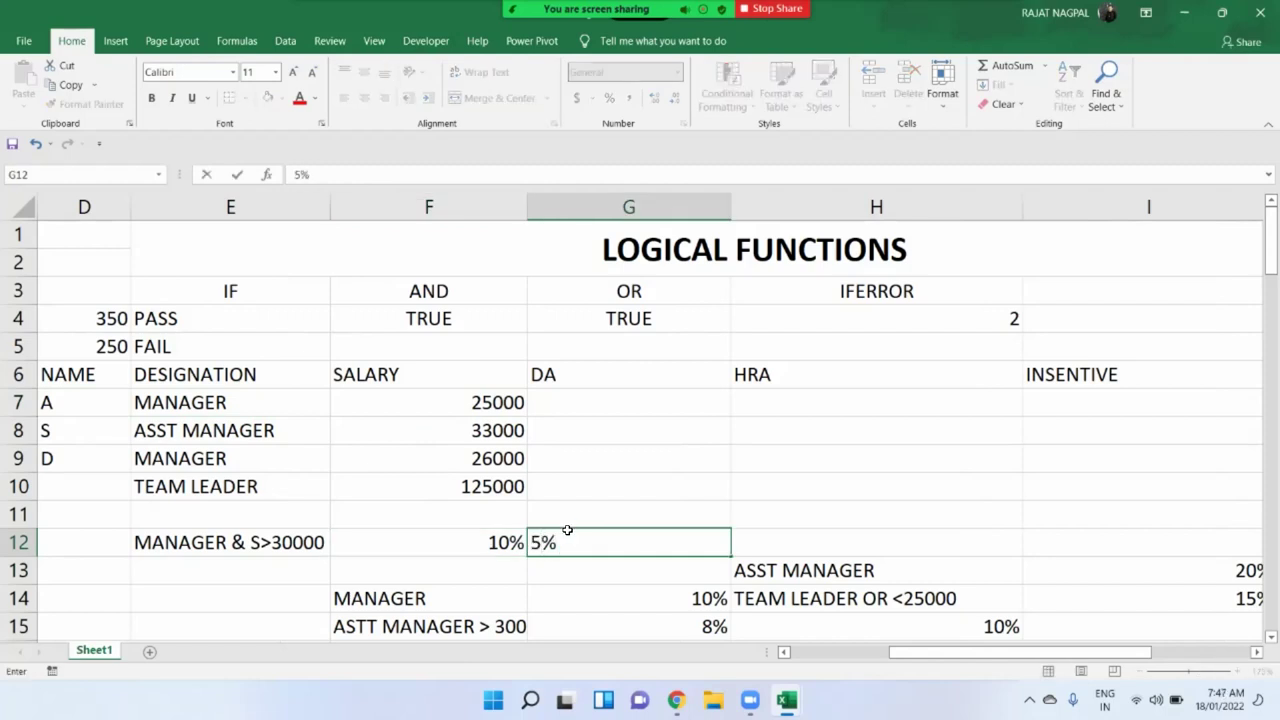
{"action": "key", "text": "Return"}
{"action": "mouse_move", "coordinate": [441, 537]}
{"action": "left_mouse_down"}
{"action": "mouse_move", "coordinate": [595, 517]}
{"action": "mouse_move", "coordinate": [602, 541]}
{"action": "left_mouse_up"}
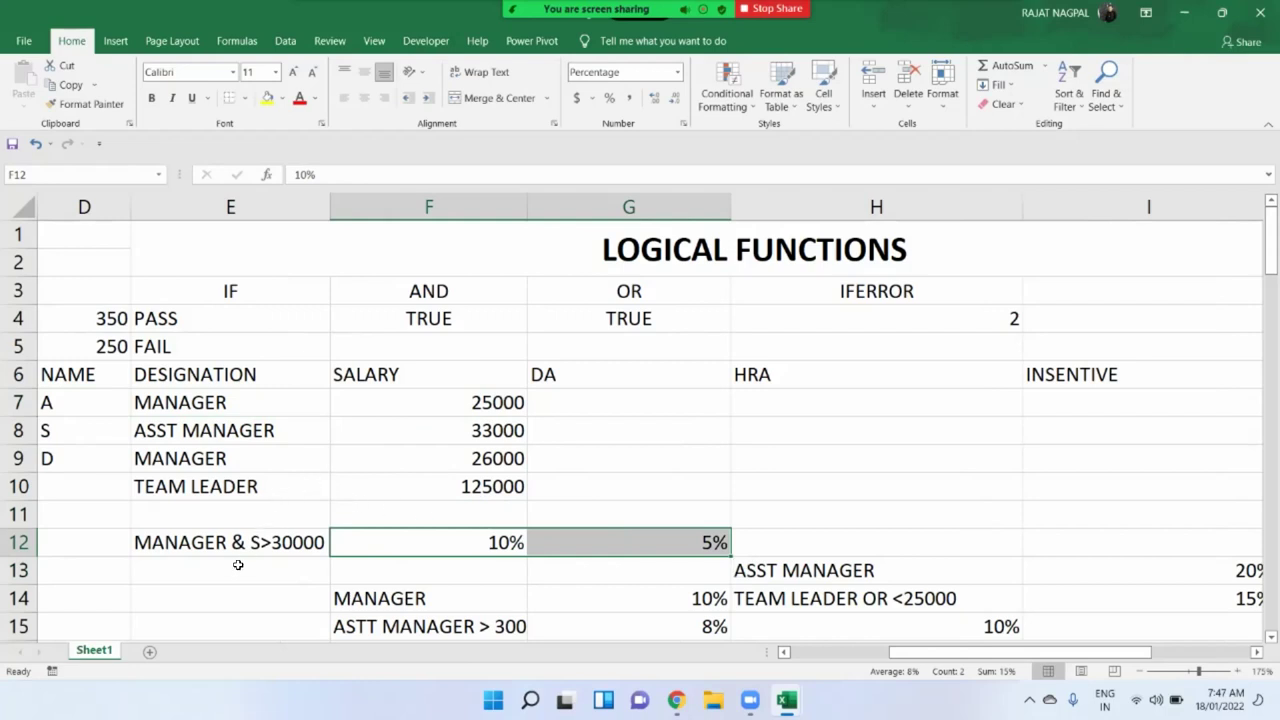
{"action": "left_click", "coordinate": [207, 543]}
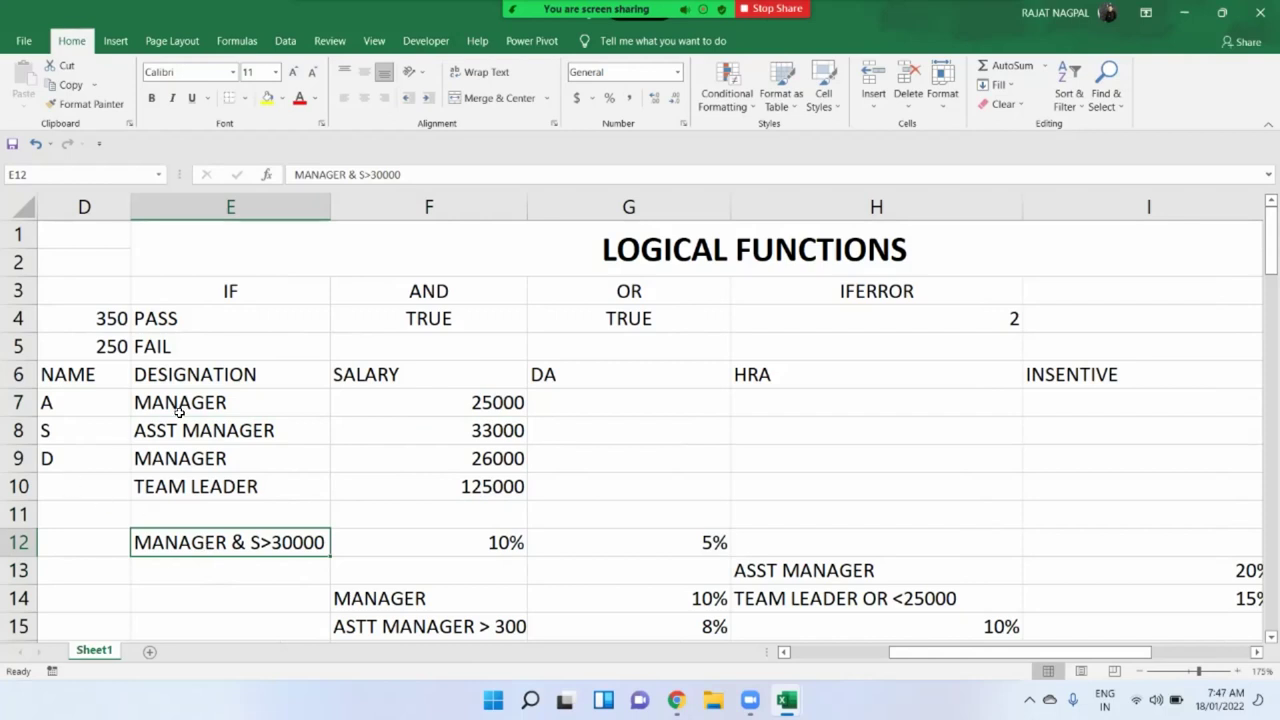
{"action": "mouse_move", "coordinate": [272, 404]}
{"action": "left_mouse_down"}
{"action": "mouse_move", "coordinate": [320, 411]}
{"action": "mouse_move", "coordinate": [306, 430]}
{"action": "left_mouse_up"}
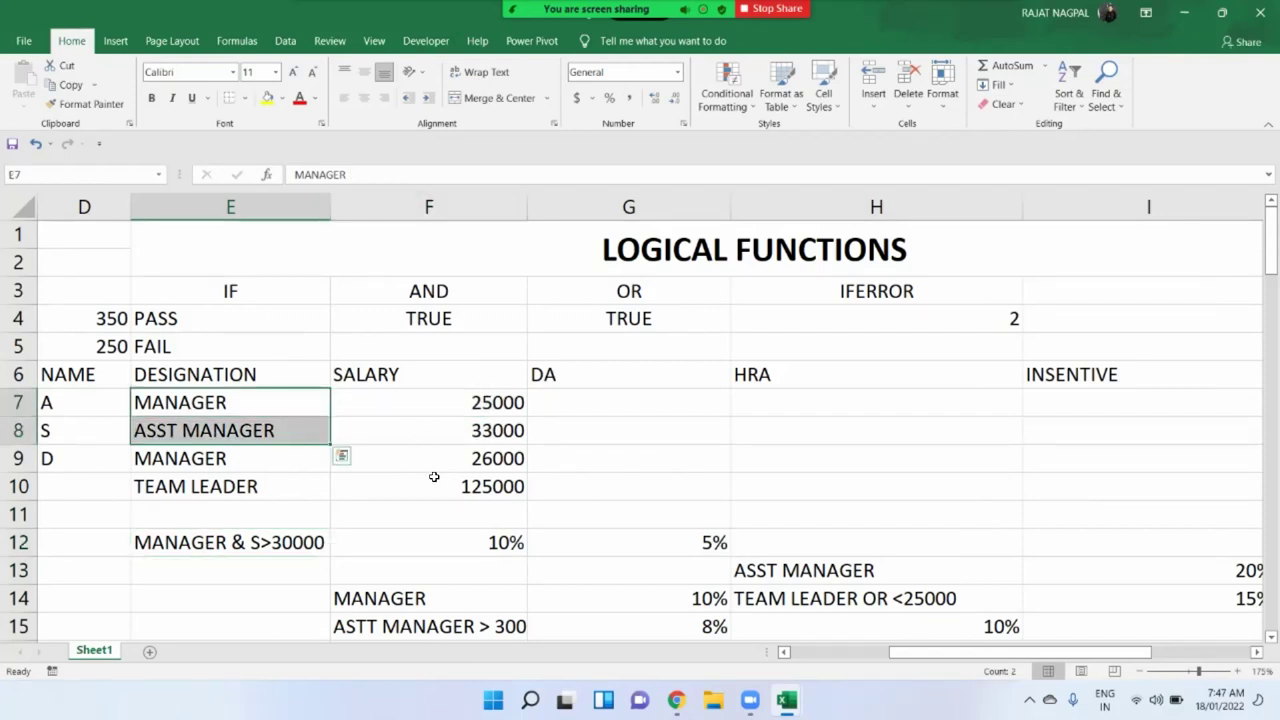
{"action": "left_click", "coordinate": [435, 533]}
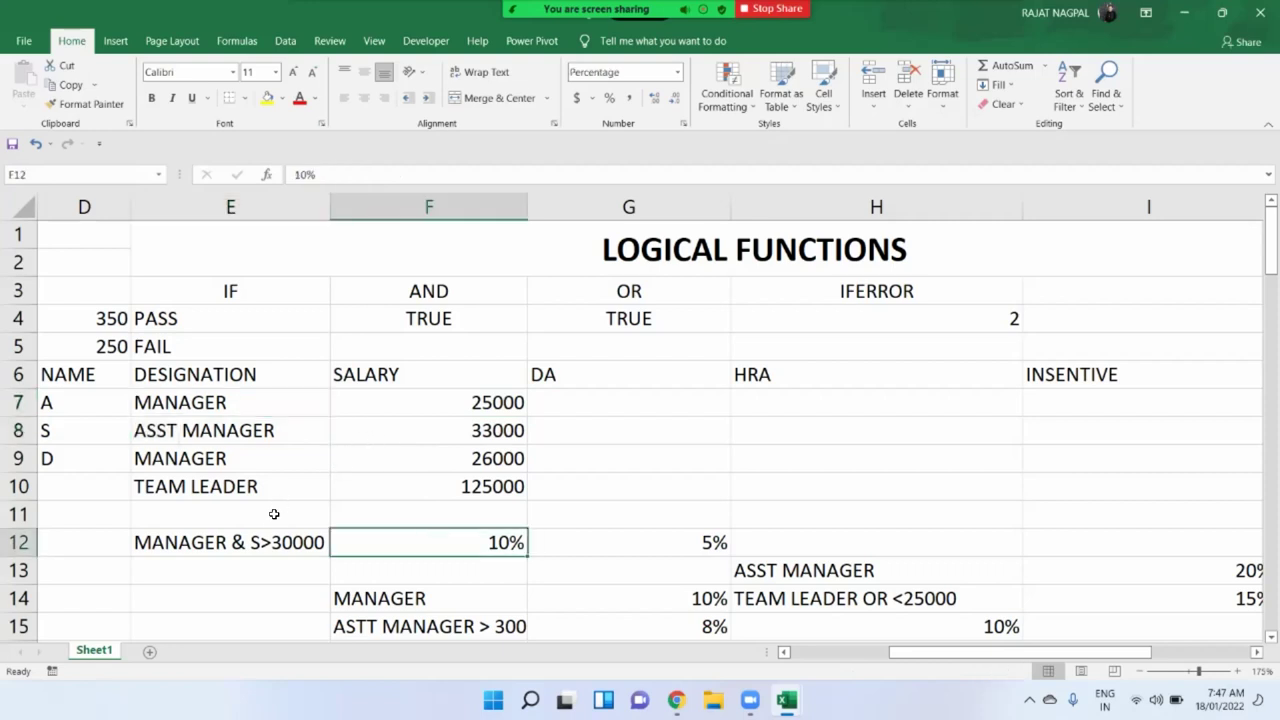
{"action": "left_click", "coordinate": [244, 541]}
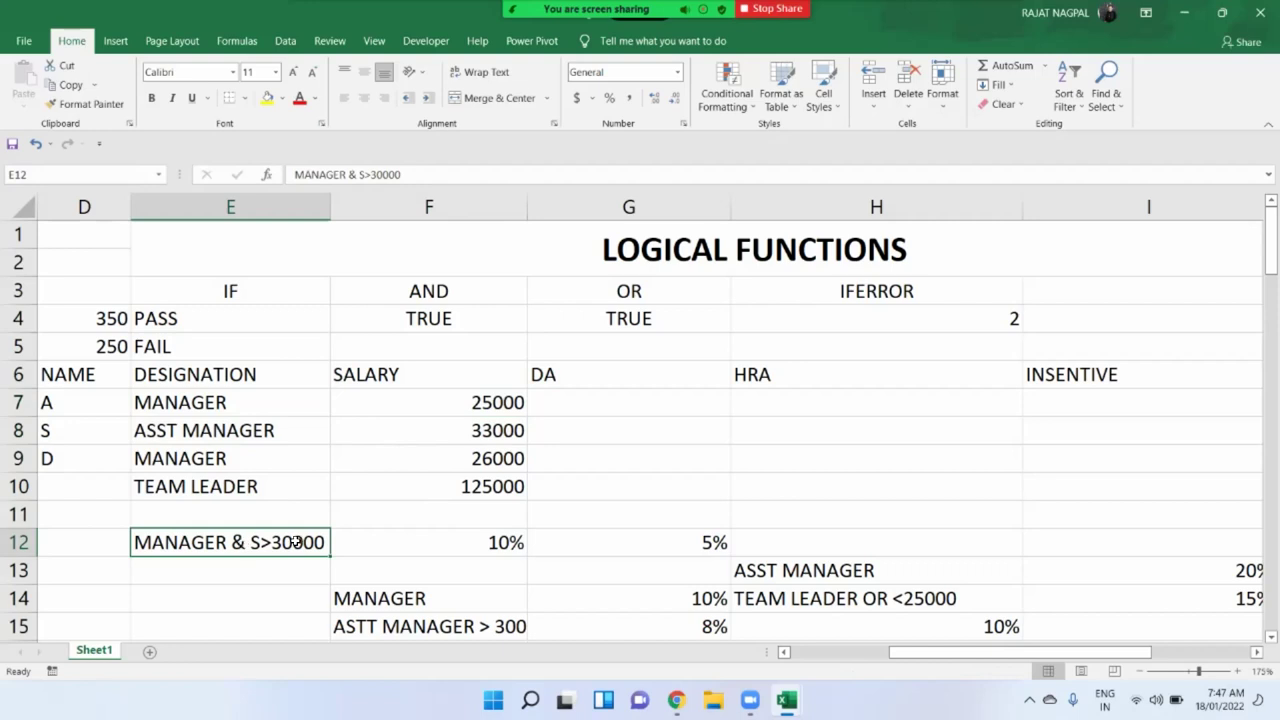
{"action": "left_click", "coordinate": [397, 538]}
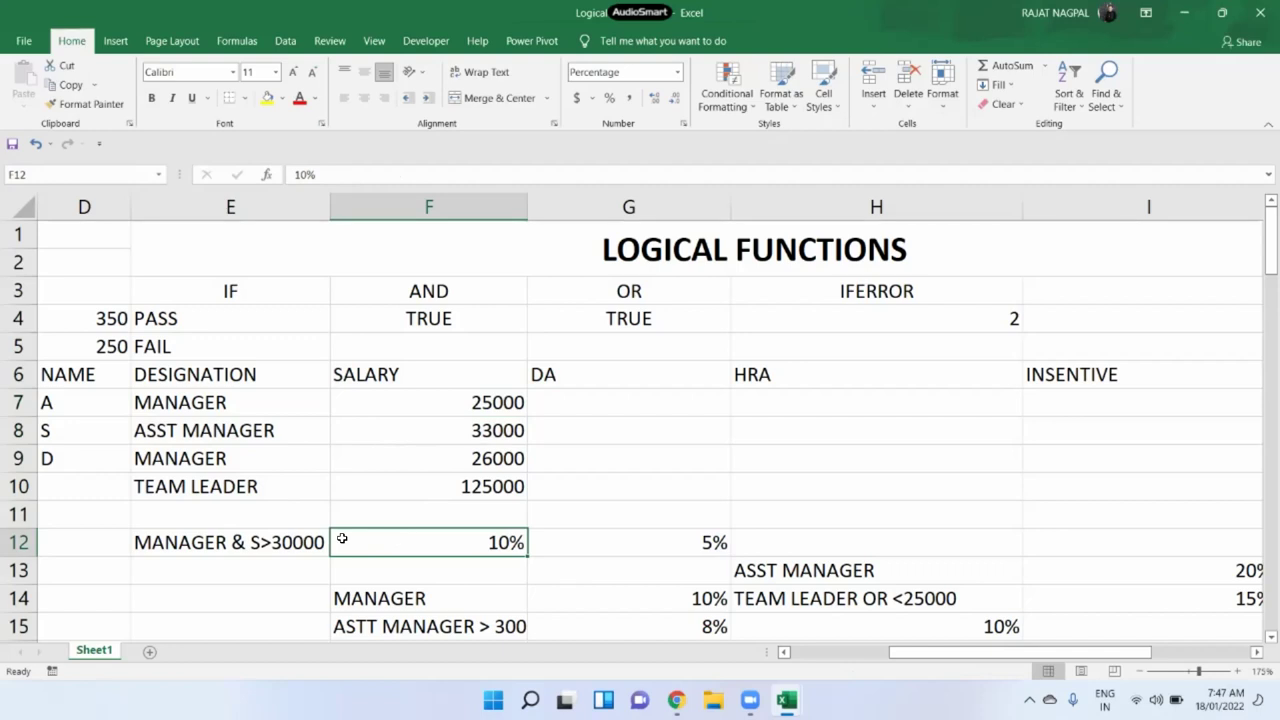
{"action": "left_click", "coordinate": [203, 532]}
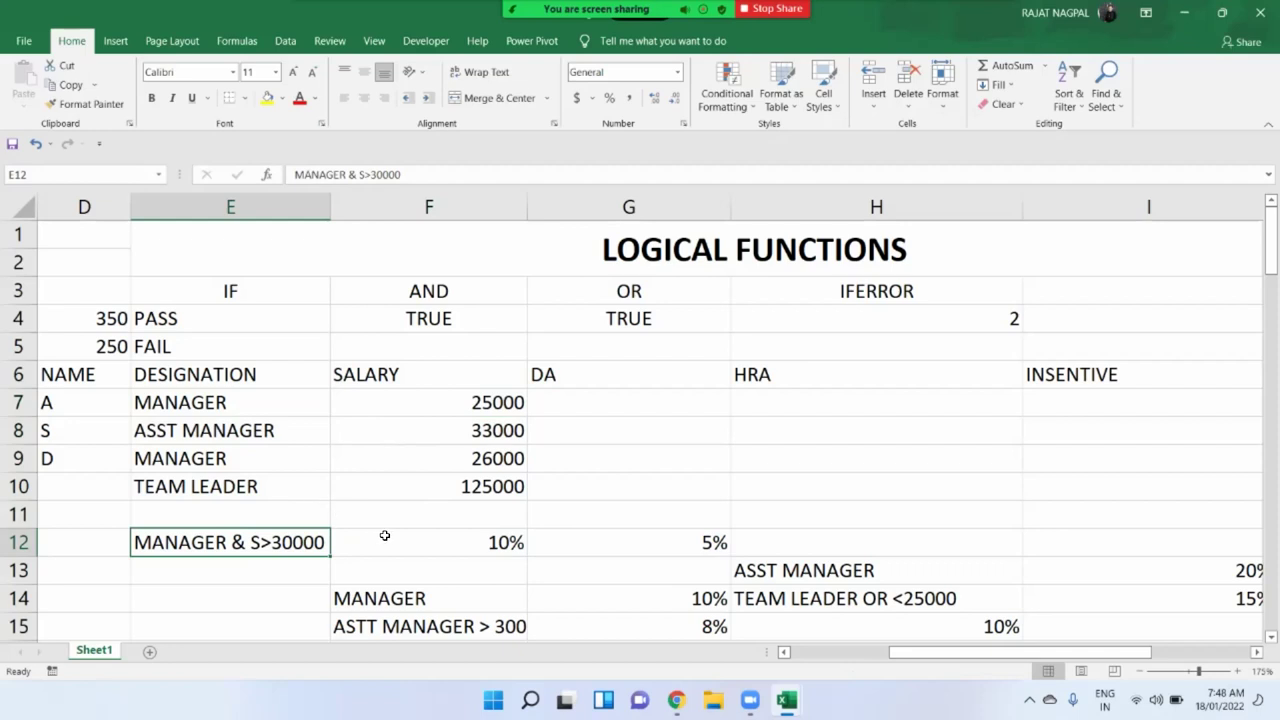
{"action": "left_click", "coordinate": [384, 536]}
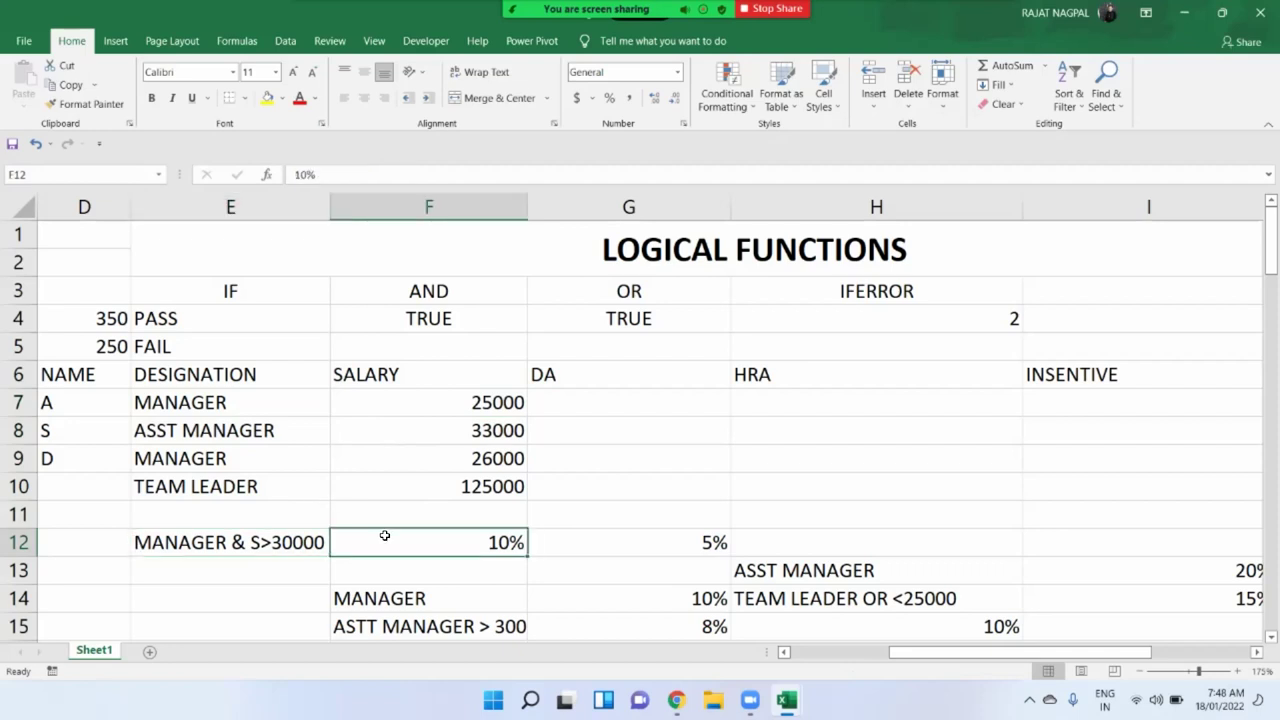
{"action": "left_click", "coordinate": [552, 542]}
{"action": "left_click", "coordinate": [277, 535]}
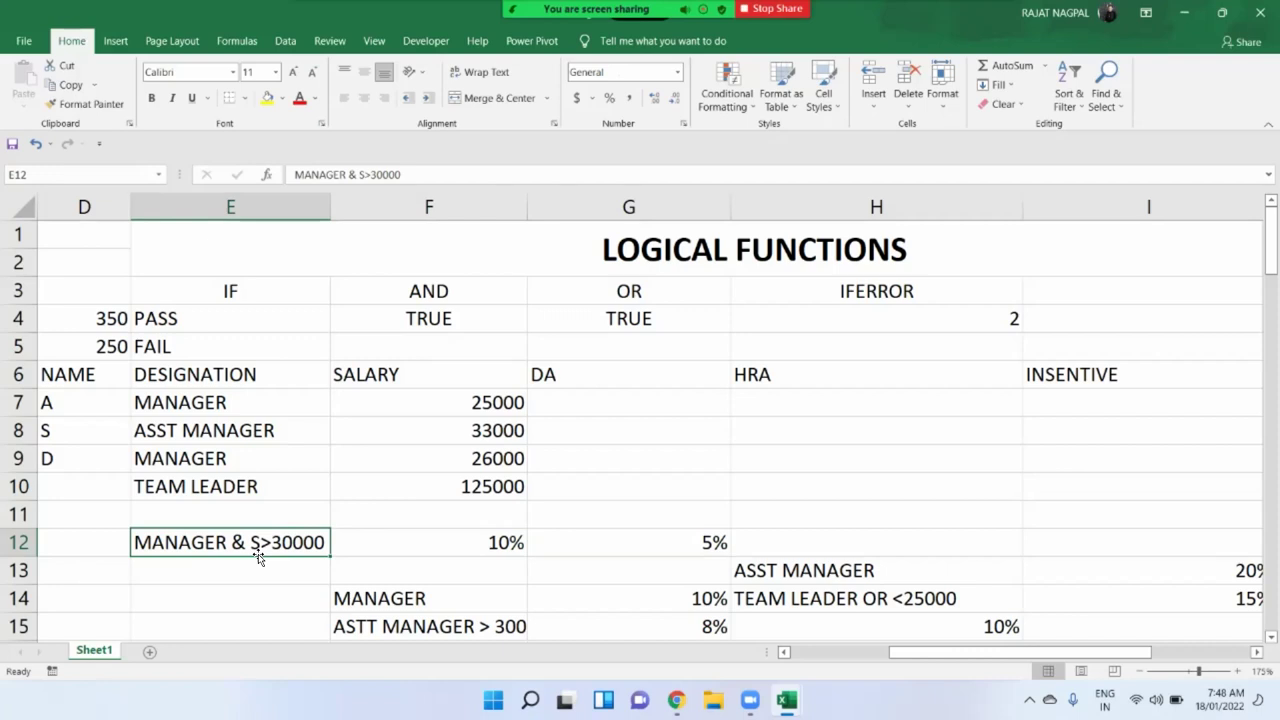
{"action": "left_click", "coordinate": [242, 406]}
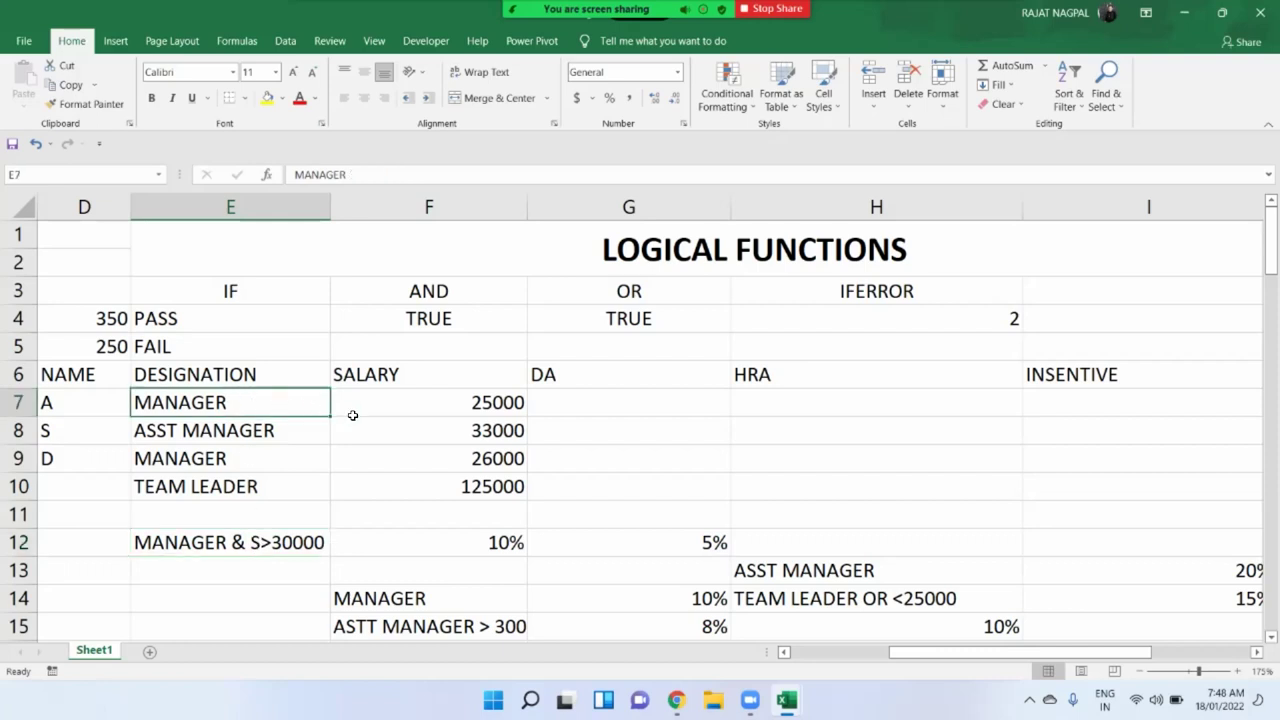
{"action": "left_click_drag", "start_coordinate": [352, 415], "coordinate": [652, 250]}
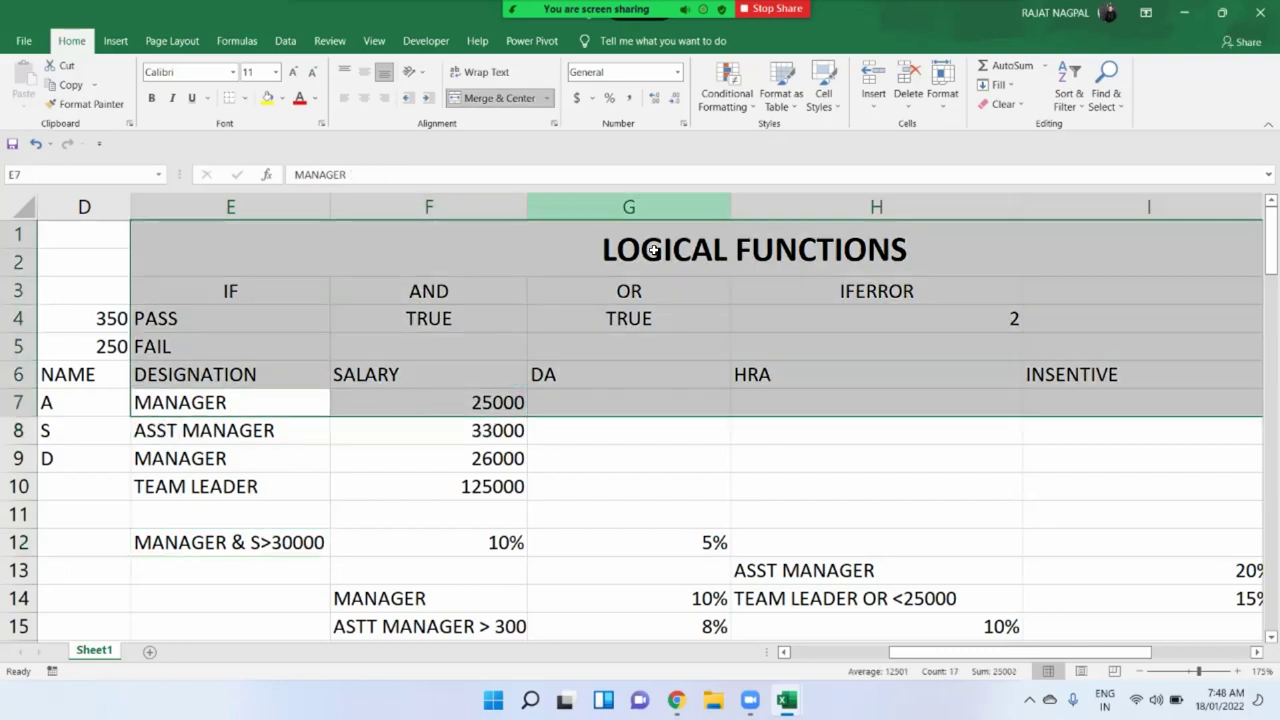
{"action": "left_click_drag", "start_coordinate": [652, 250], "coordinate": [386, 402]}
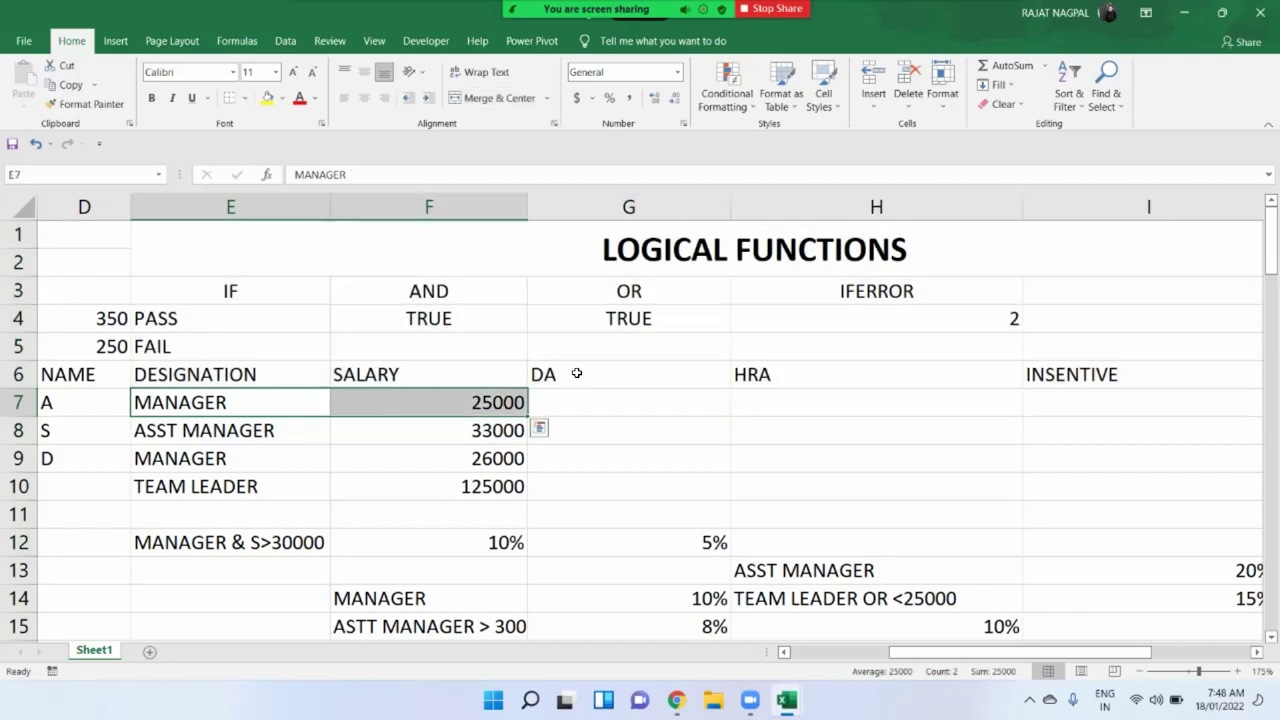
{"action": "left_click", "coordinate": [577, 407]}
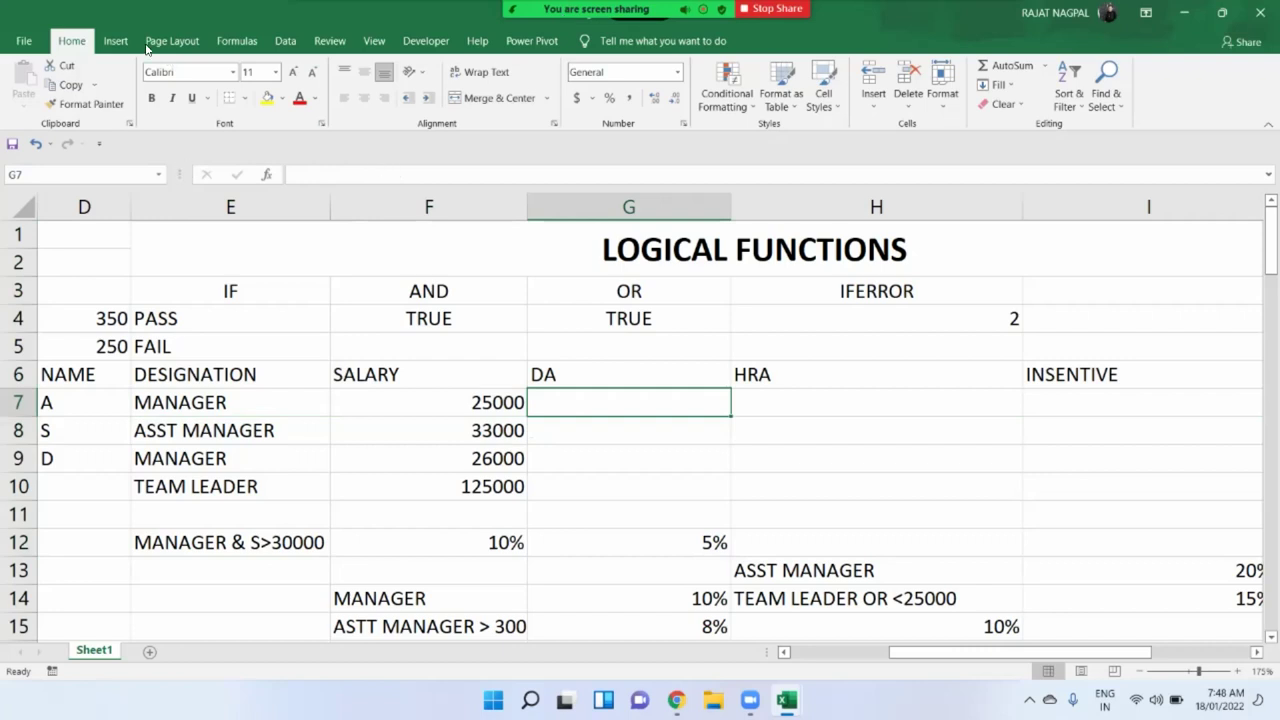
{"action": "left_click", "coordinate": [252, 537]}
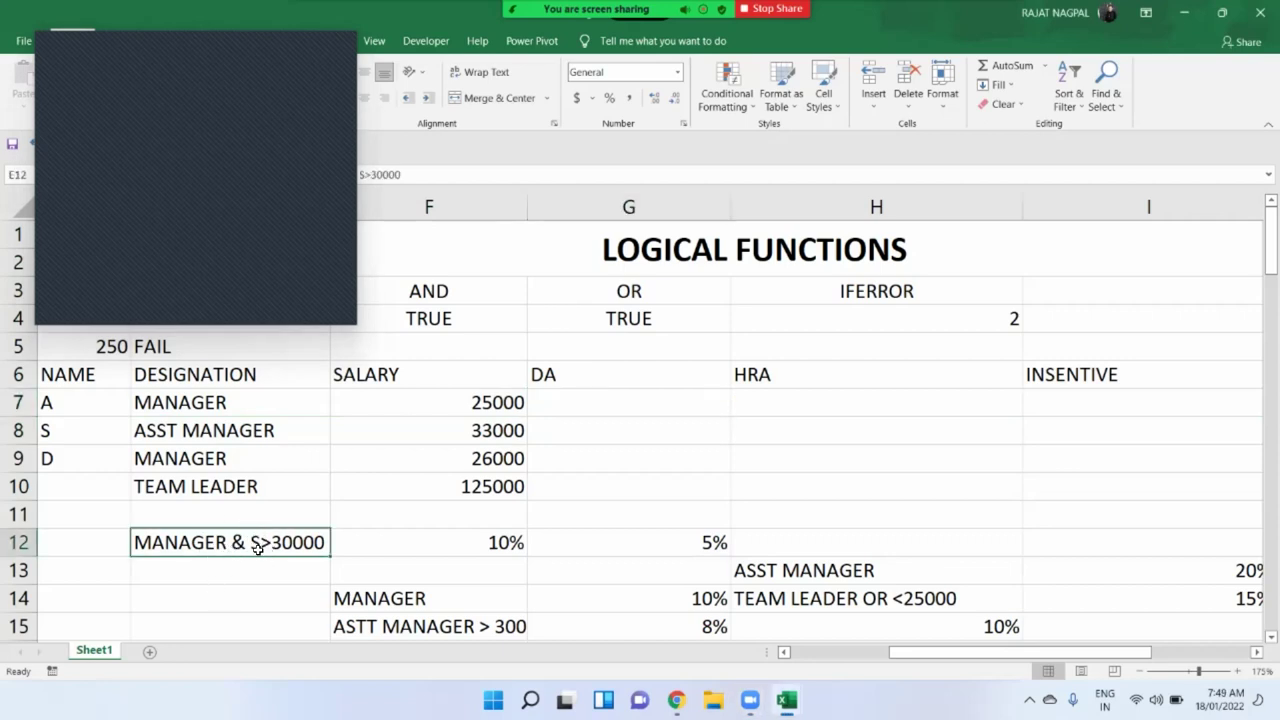
{"action": "mouse_move", "coordinate": [223, 397]}
{"action": "left_mouse_down"}
{"action": "mouse_move", "coordinate": [386, 371]}
{"action": "mouse_move", "coordinate": [398, 398]}
{"action": "left_mouse_up"}
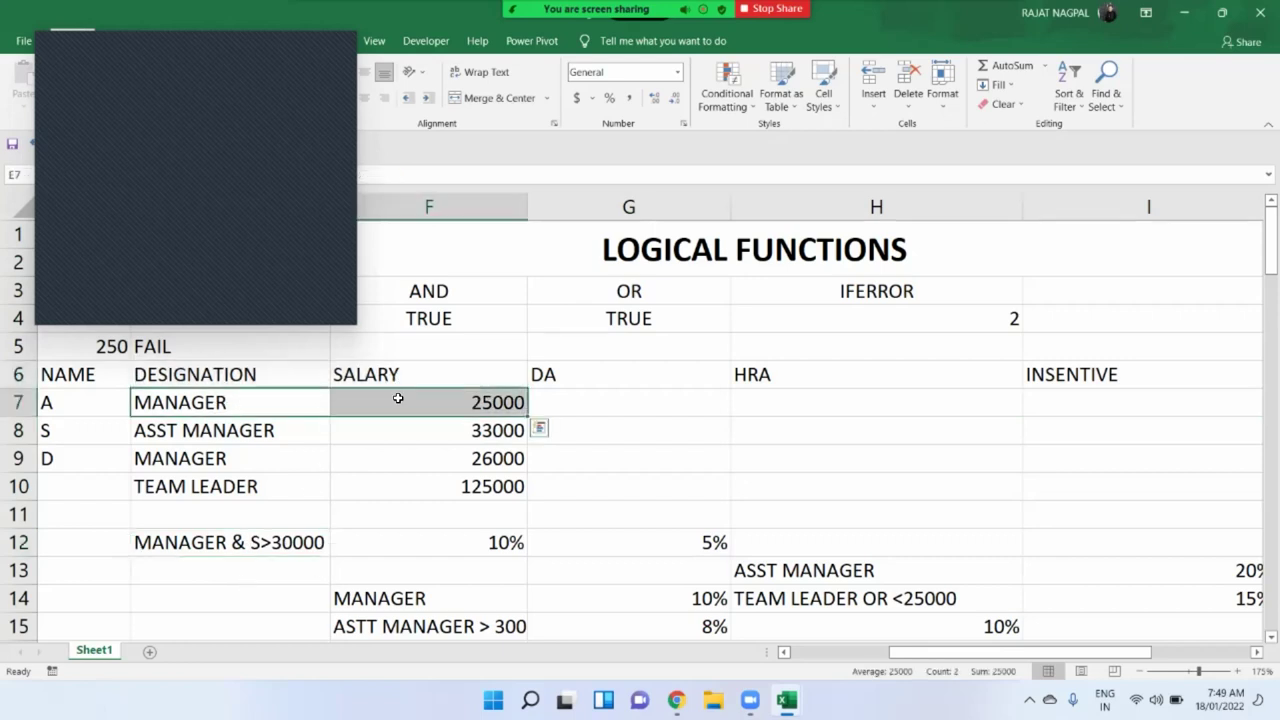
{"action": "left_click", "coordinate": [597, 399]}
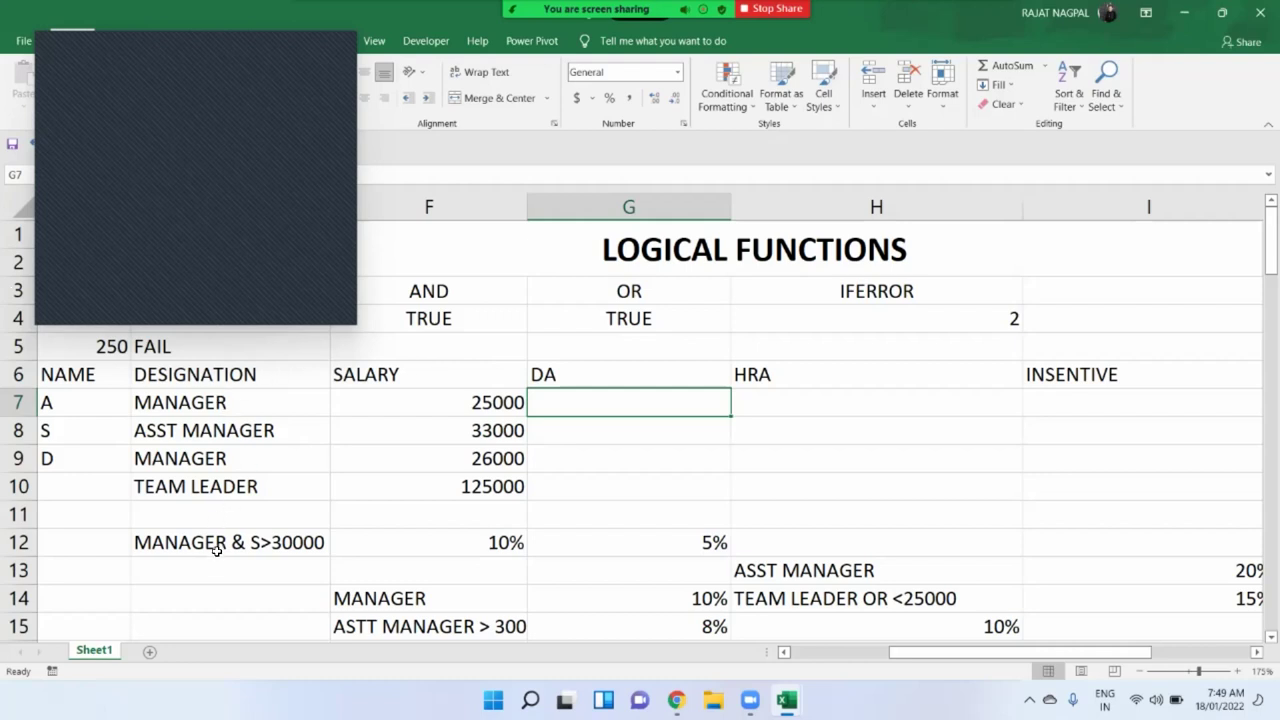
Compare the first employee's designation and salary with the MANAGER & S>30000 criterion, then select G7
{"action": "left_click", "coordinate": [284, 541]}
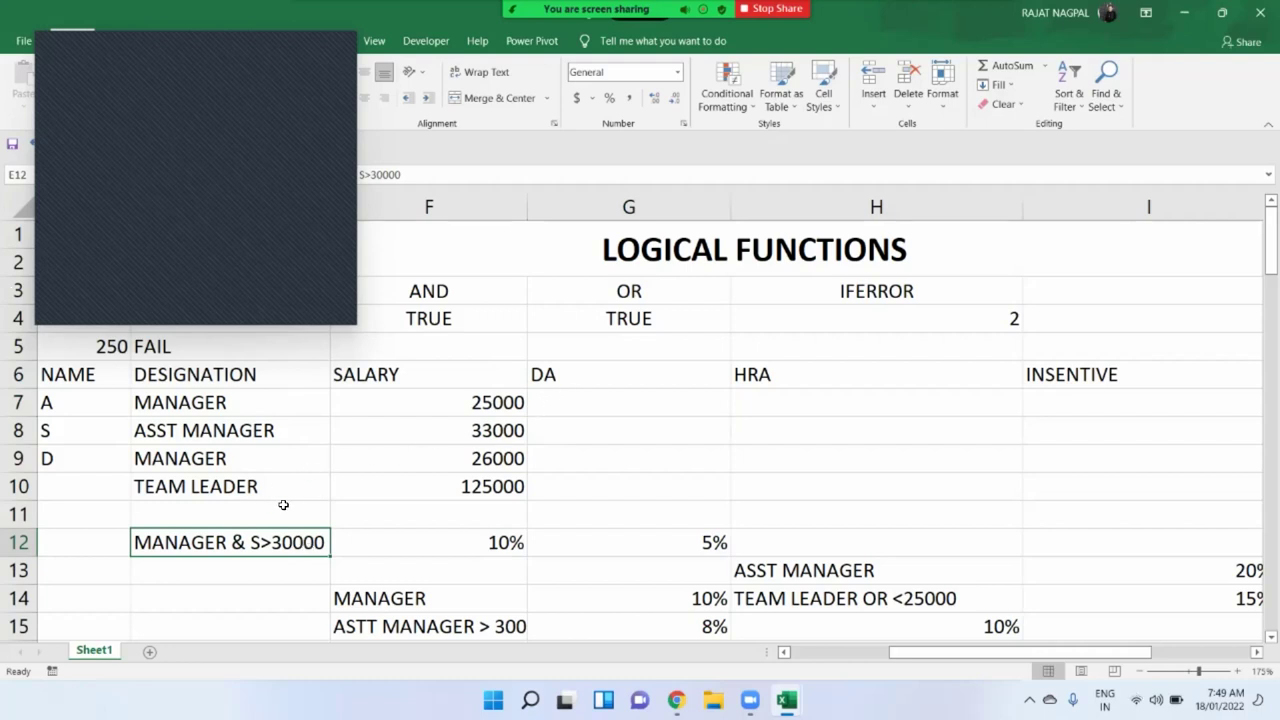
{"action": "left_click_drag", "start_coordinate": [271, 406], "coordinate": [404, 410]}
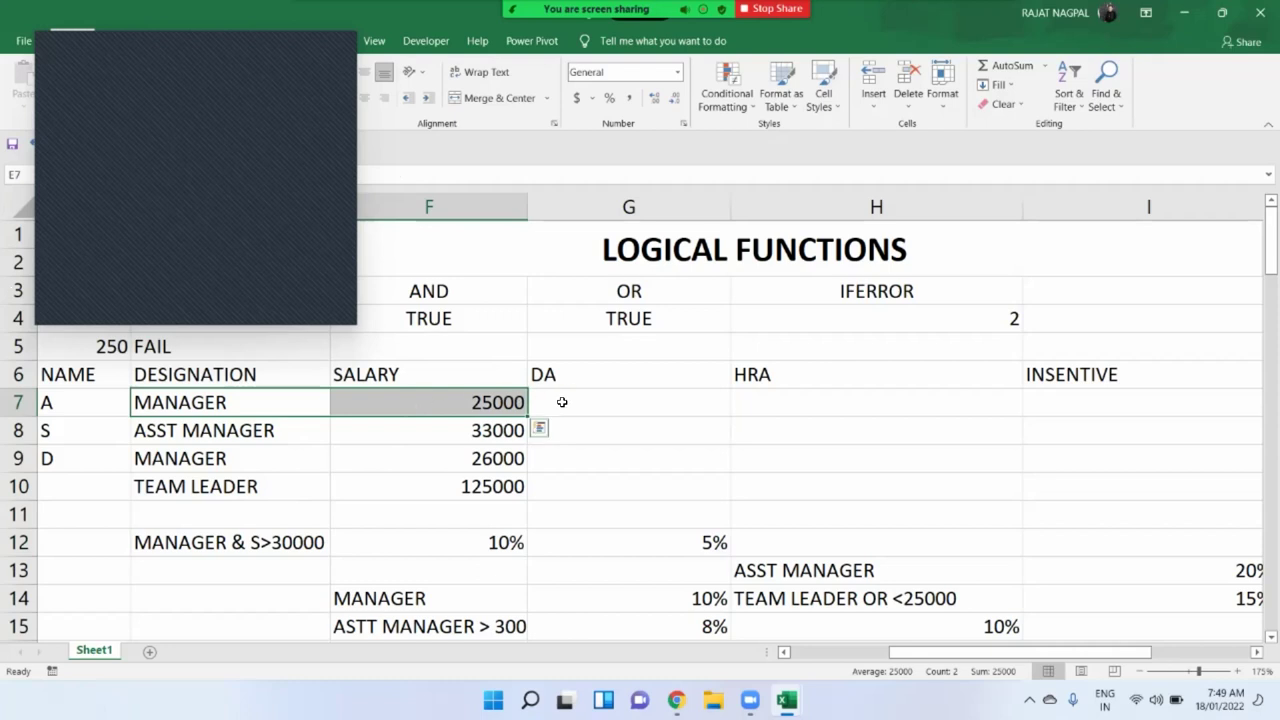
{"action": "left_click", "coordinate": [562, 402]}
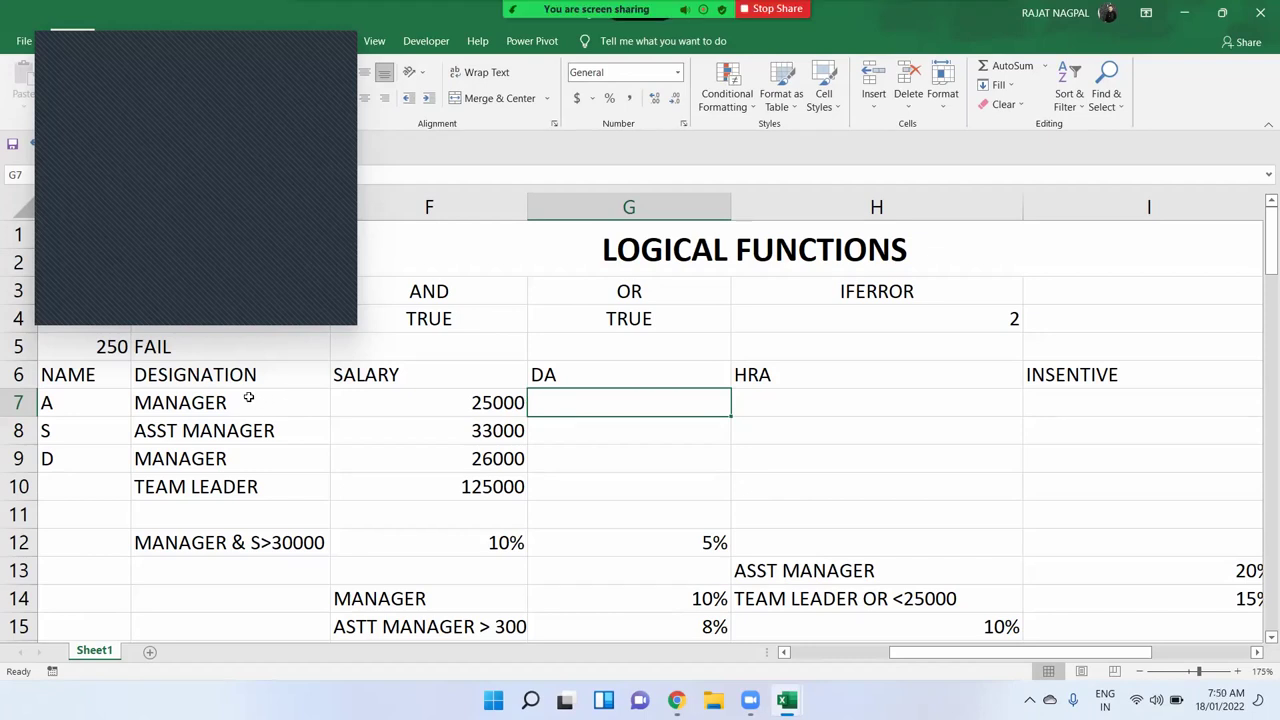
{"action": "left_click", "coordinate": [249, 398]}
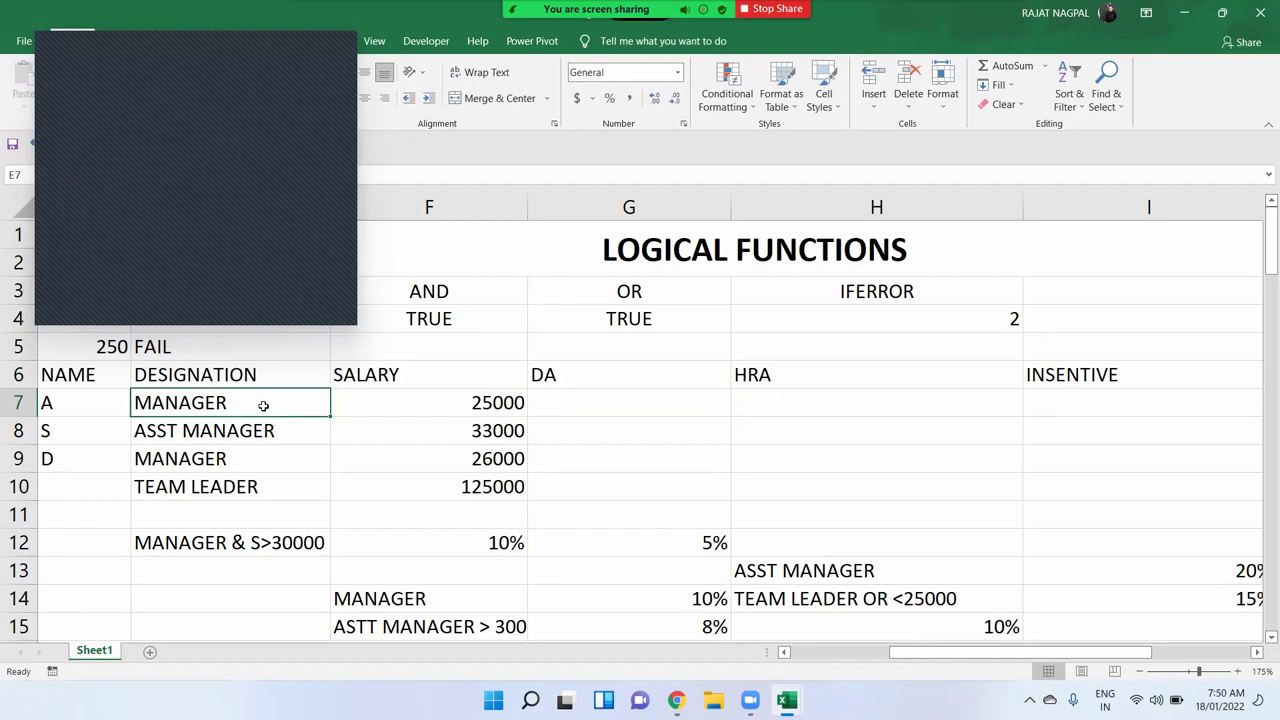
{"action": "left_click", "coordinate": [268, 545]}
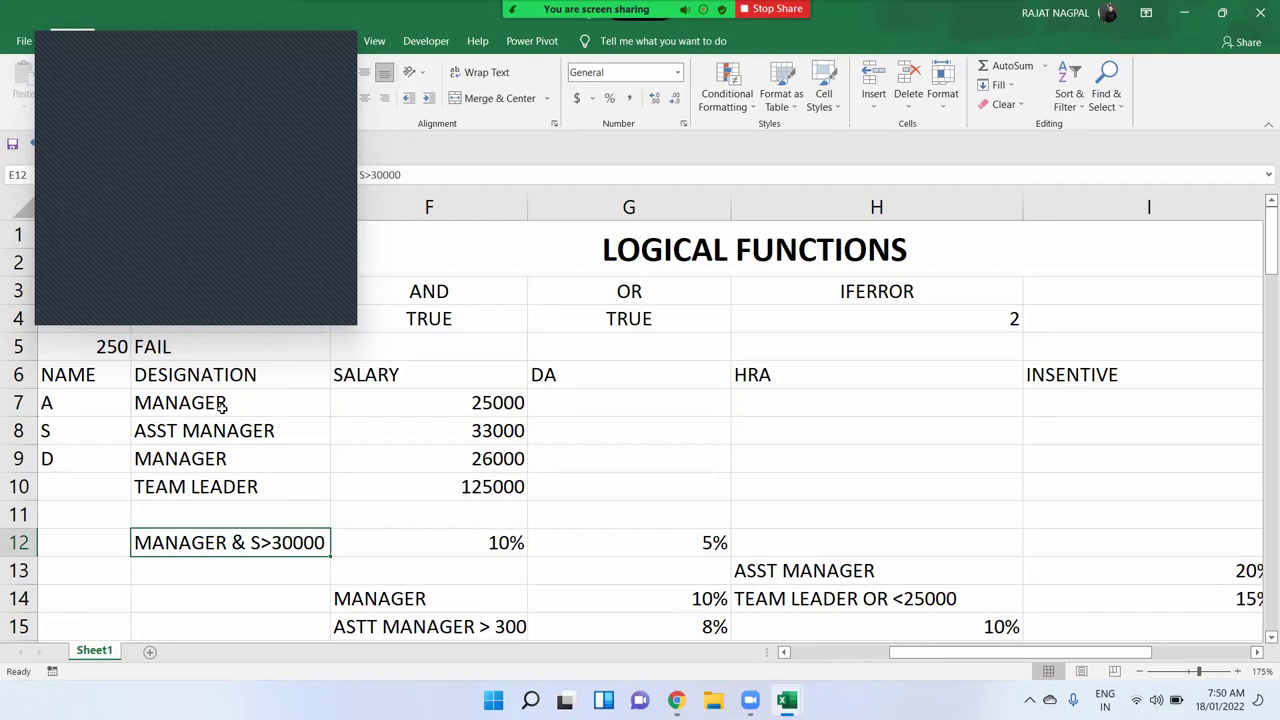
{"action": "left_click_drag", "start_coordinate": [222, 405], "coordinate": [368, 404]}
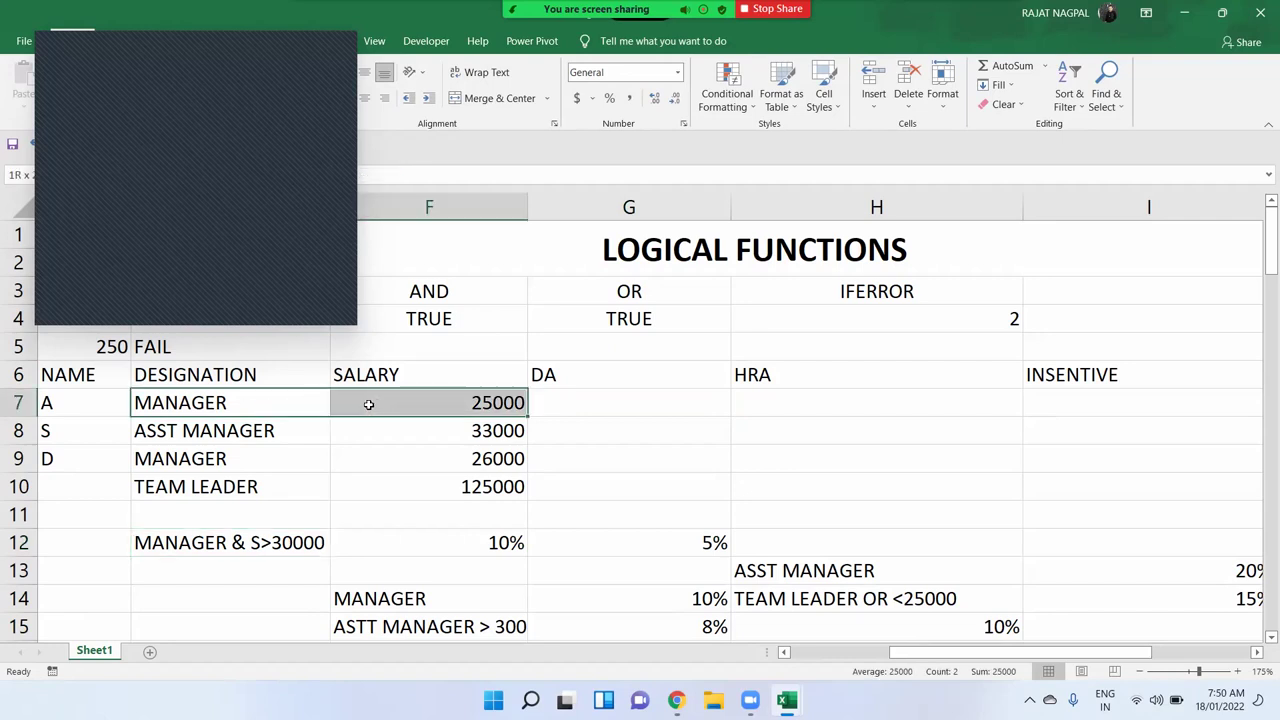
{"action": "left_click_drag", "start_coordinate": [368, 404], "coordinate": [272, 404]}
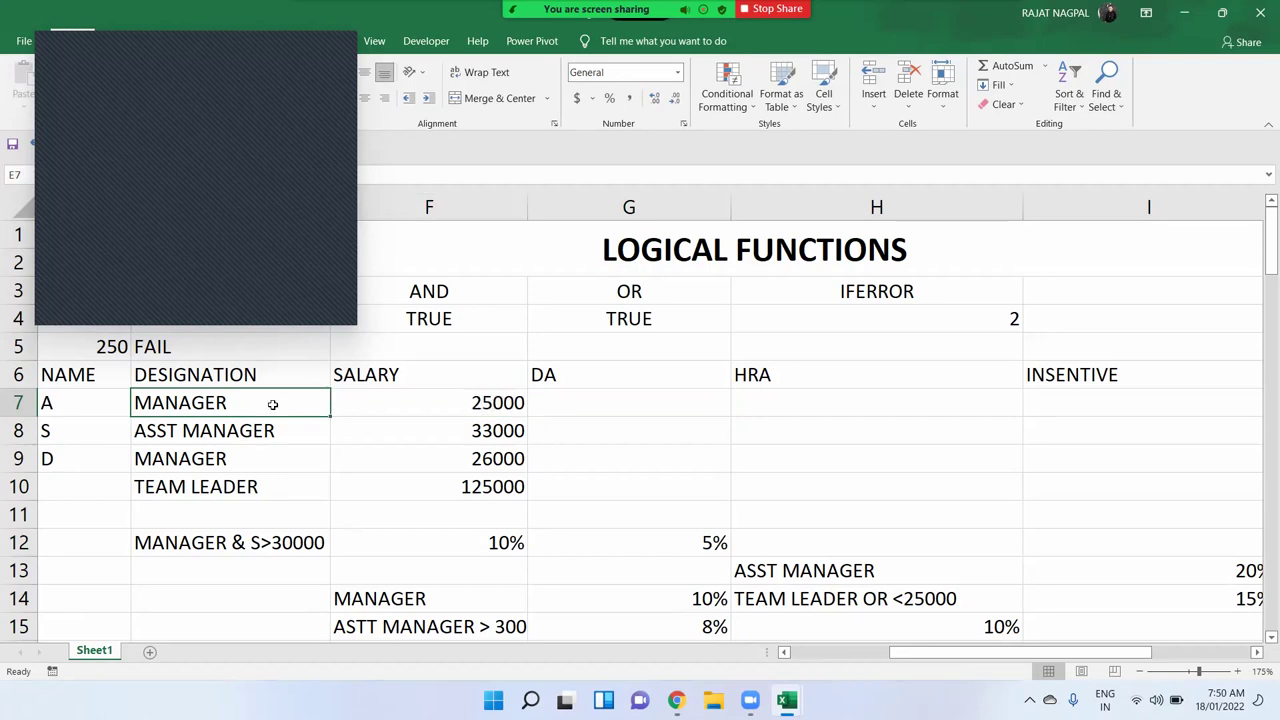
{"action": "left_click", "coordinate": [378, 407]}
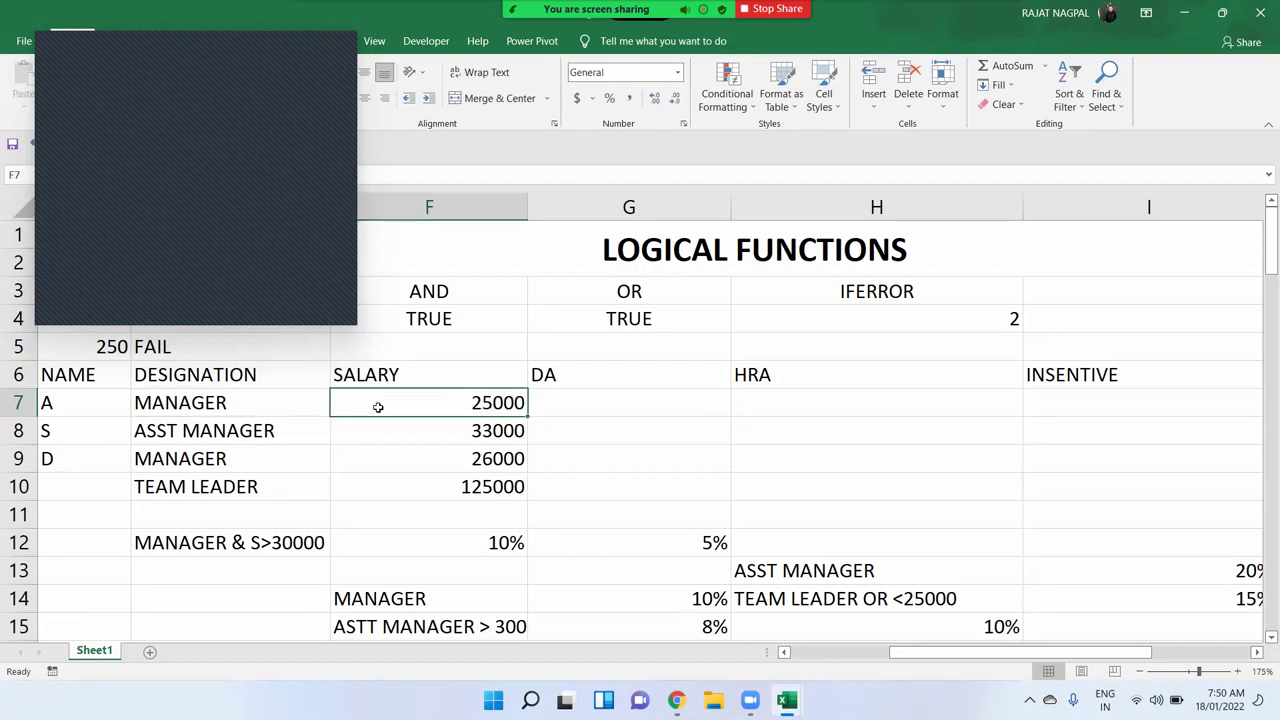
{"action": "left_click", "coordinate": [285, 408]}
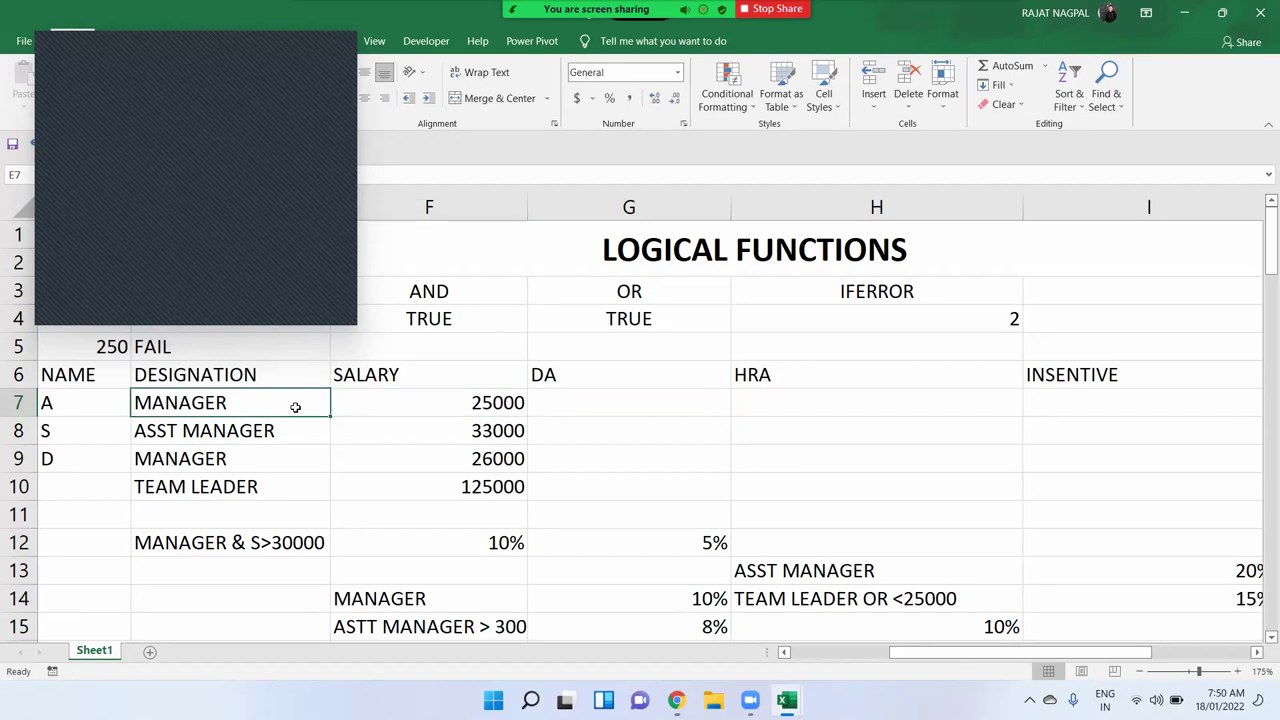
{"action": "left_click", "coordinate": [368, 407], "text": "shift"}
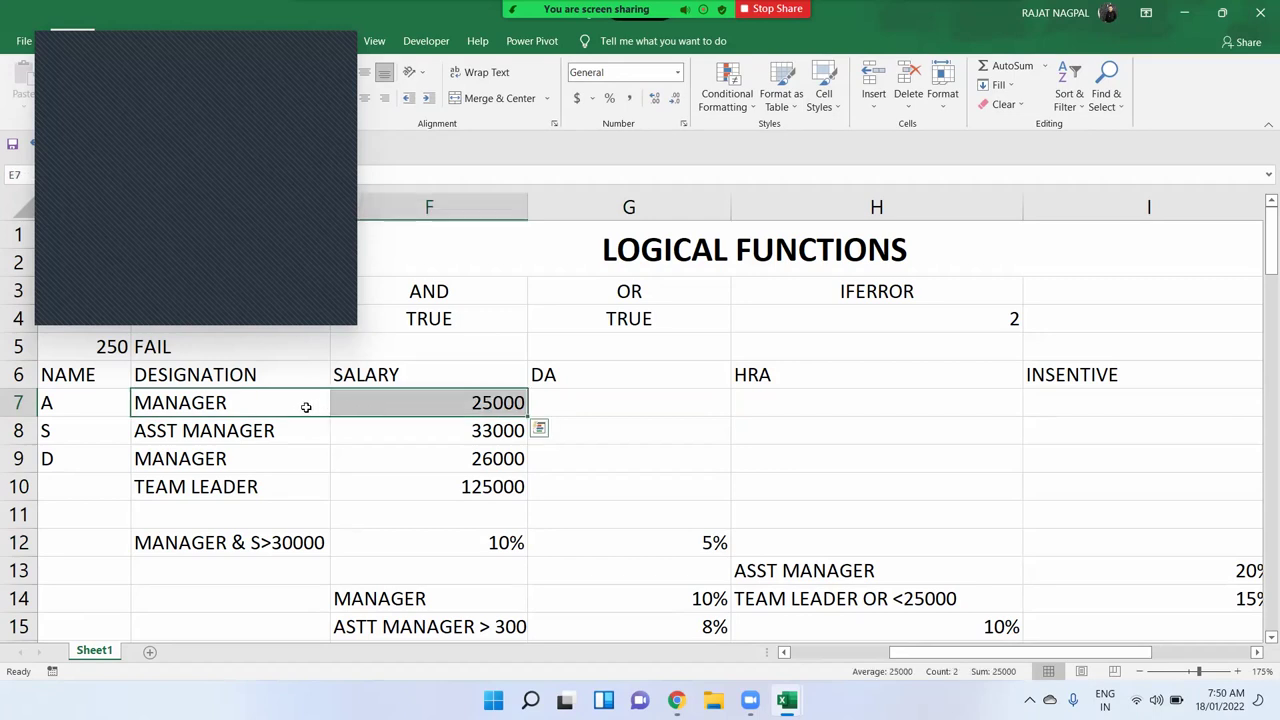
{"action": "left_click_drag", "start_coordinate": [282, 416], "coordinate": [286, 416]}
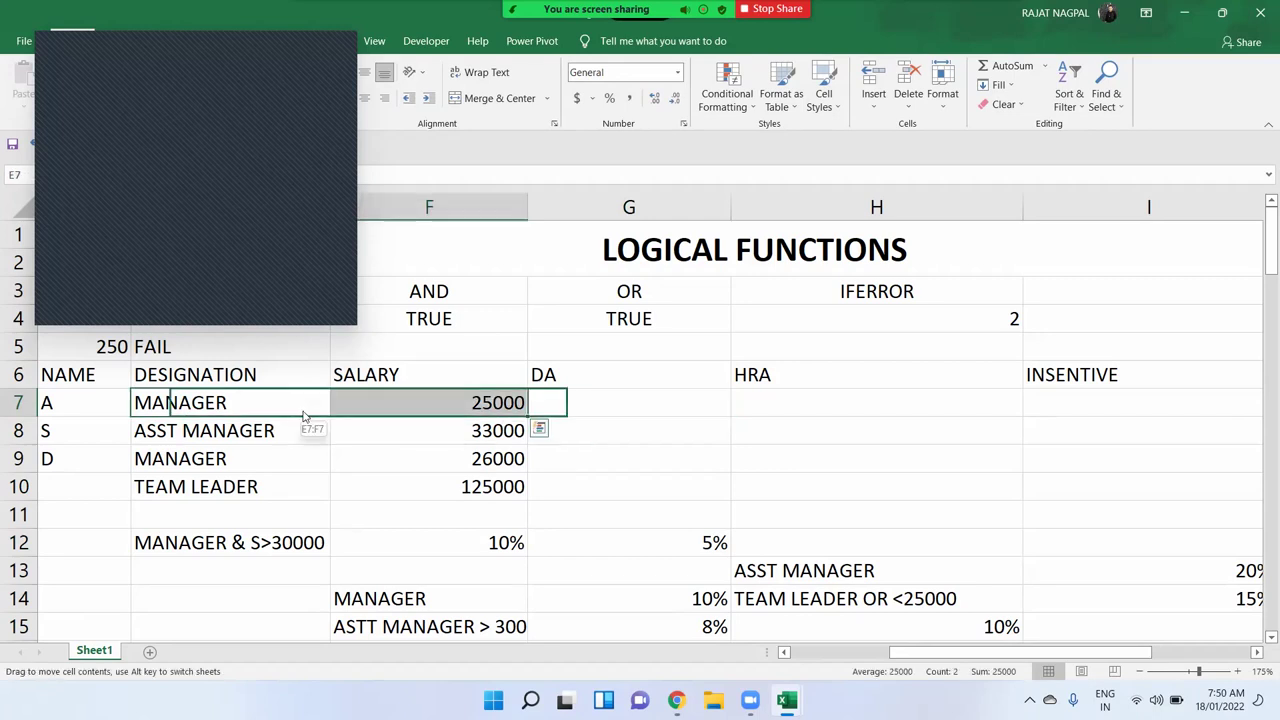
{"action": "left_click", "coordinate": [548, 422]}
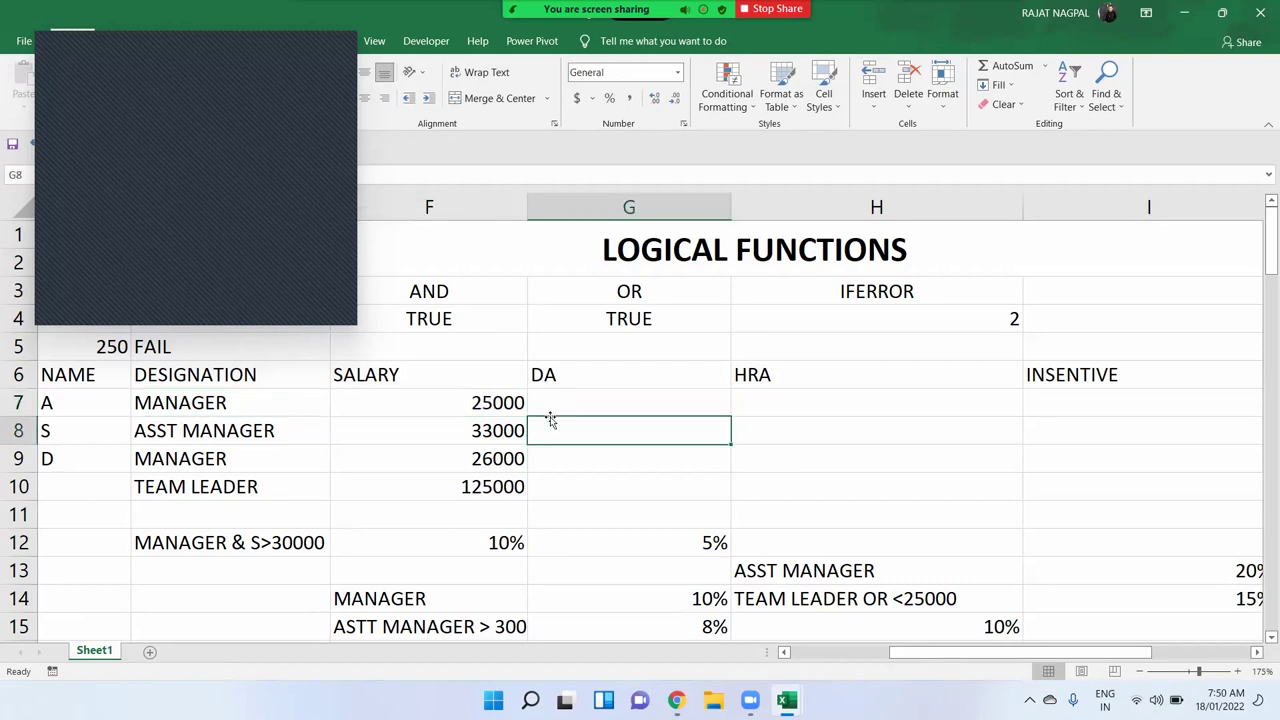
{"action": "left_click", "coordinate": [555, 402]}
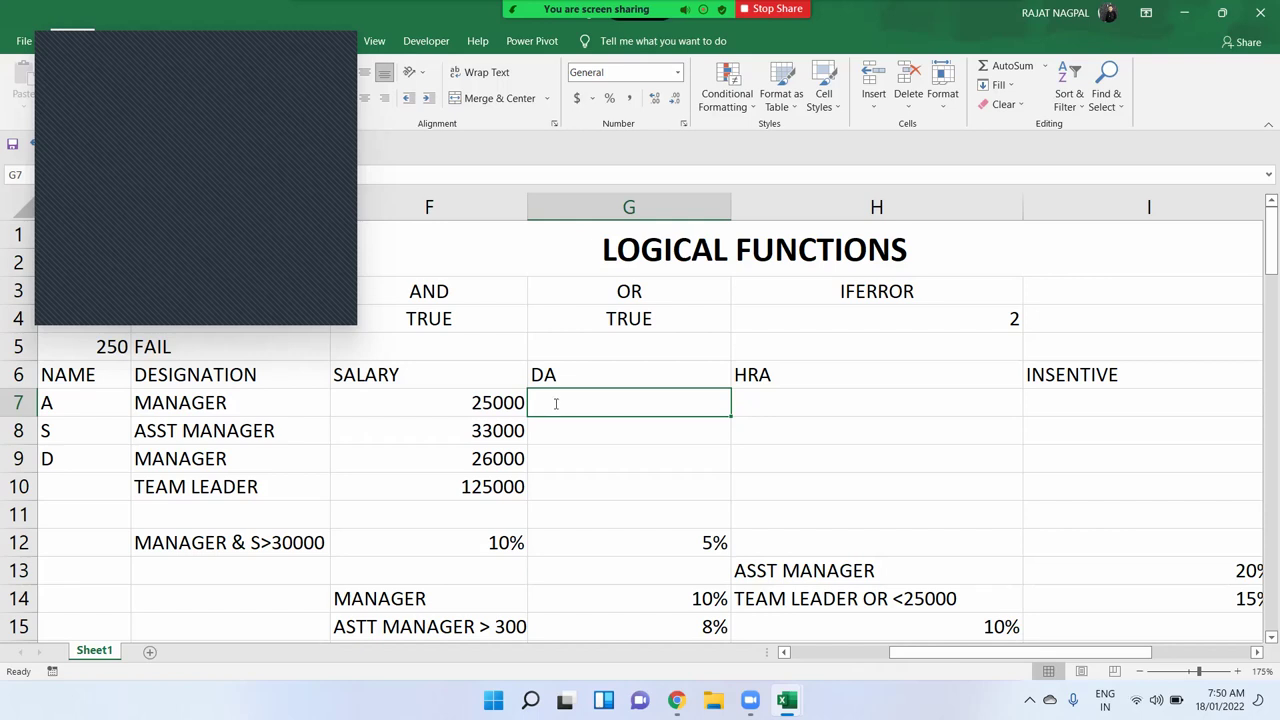
Enter =AND(E7="MANAGER",F7>30000) in G7, which returns FALSE
{"action": "type", "text": "=AND"}
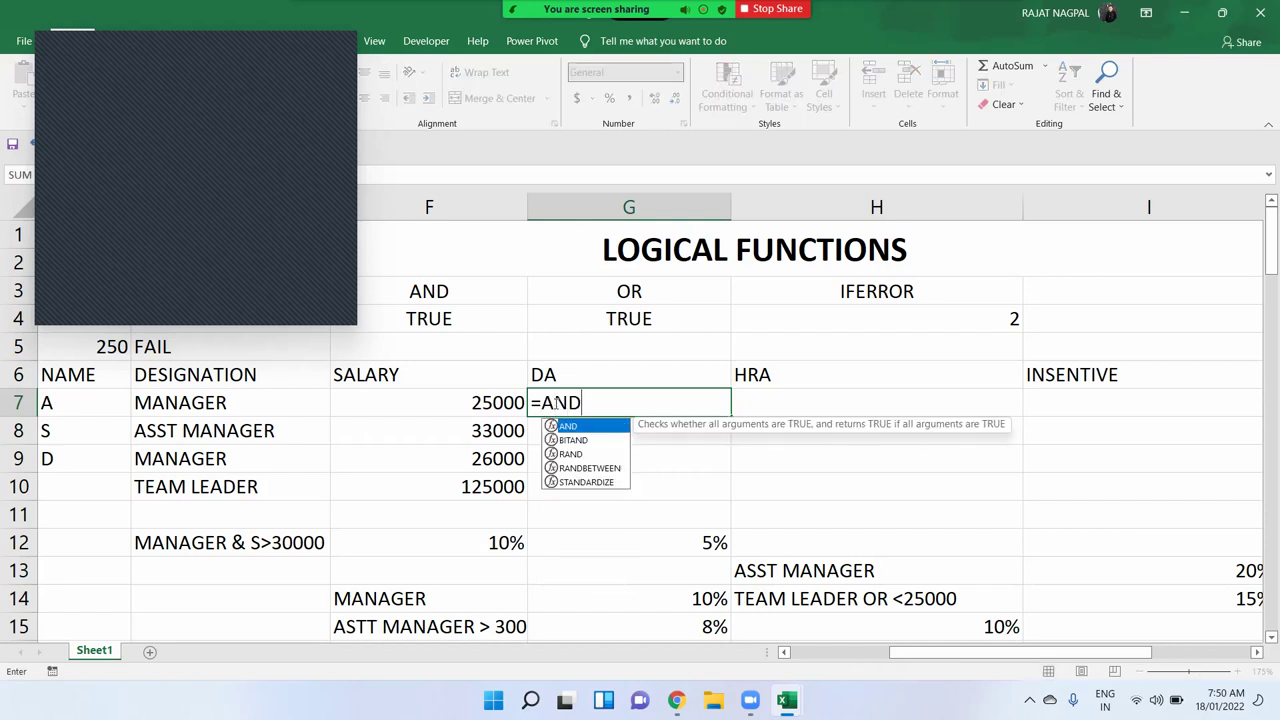
{"action": "type", "text": "("}
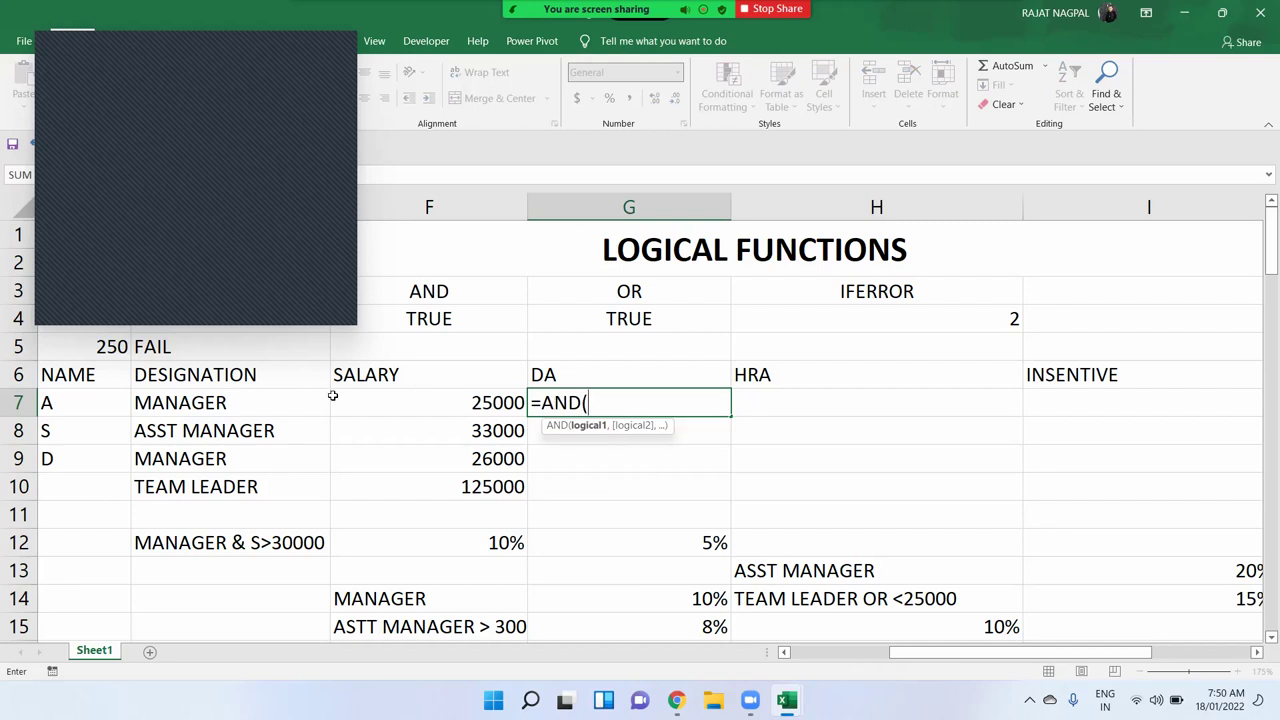
{"action": "left_click", "coordinate": [246, 408]}
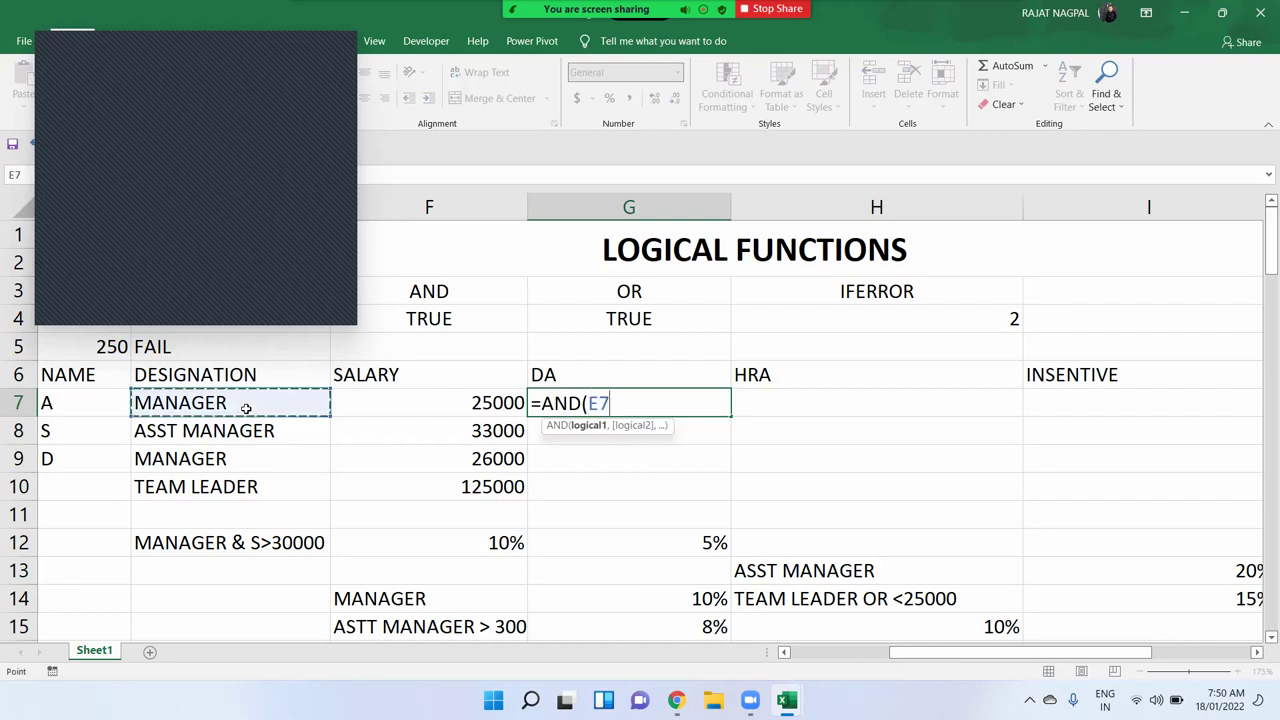
{"action": "type", "text": ","}
{"action": "key", "text": "BackSpace"}
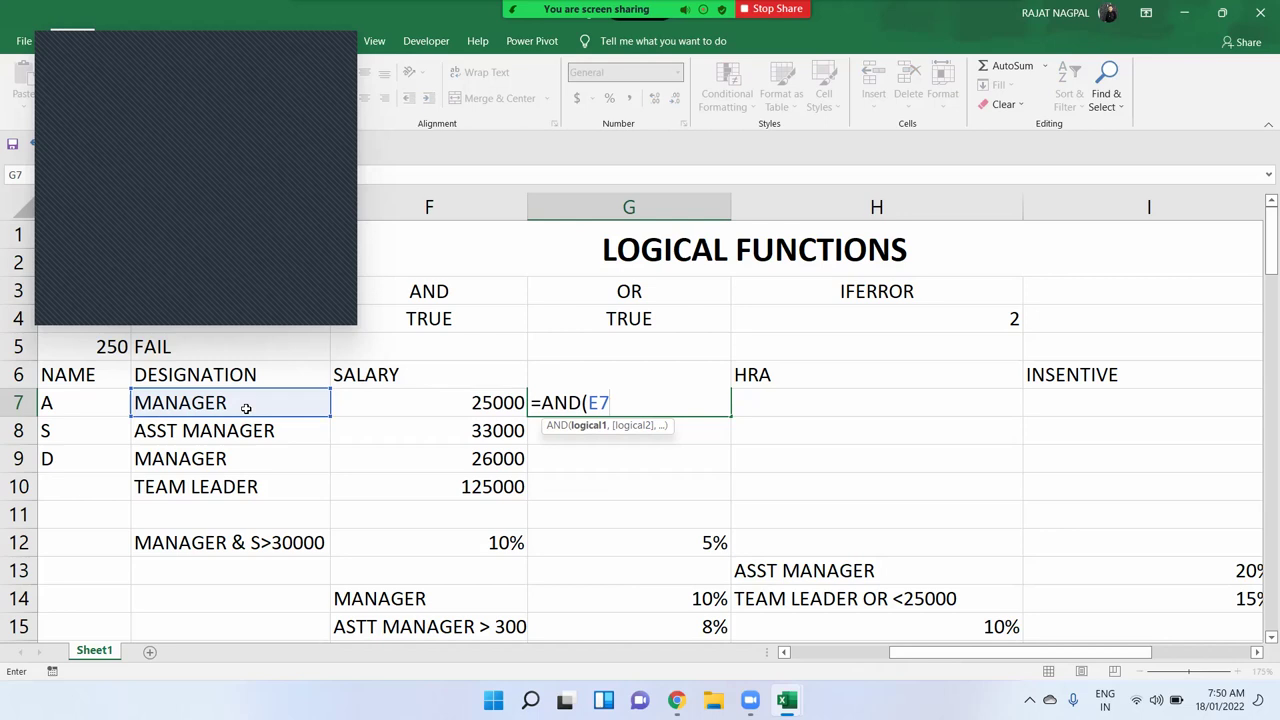
{"action": "type", "text": "=\"MANAGER"}
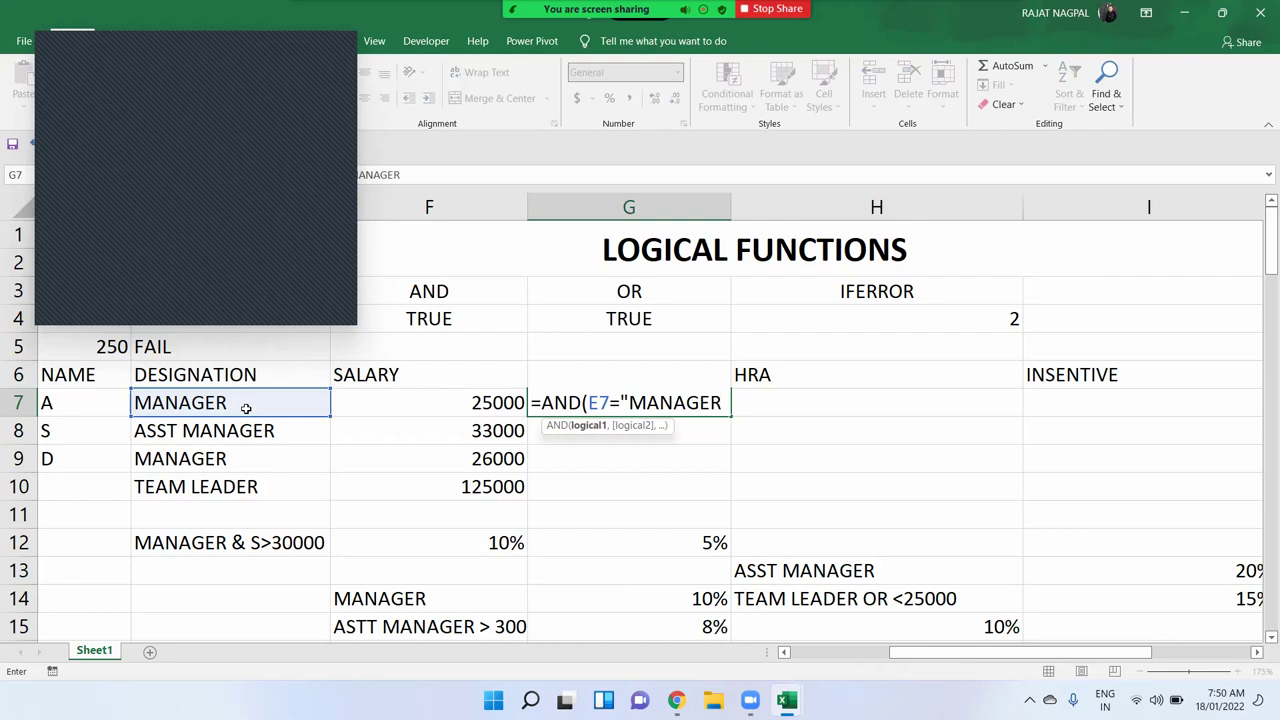
{"action": "type", "text": "\","}
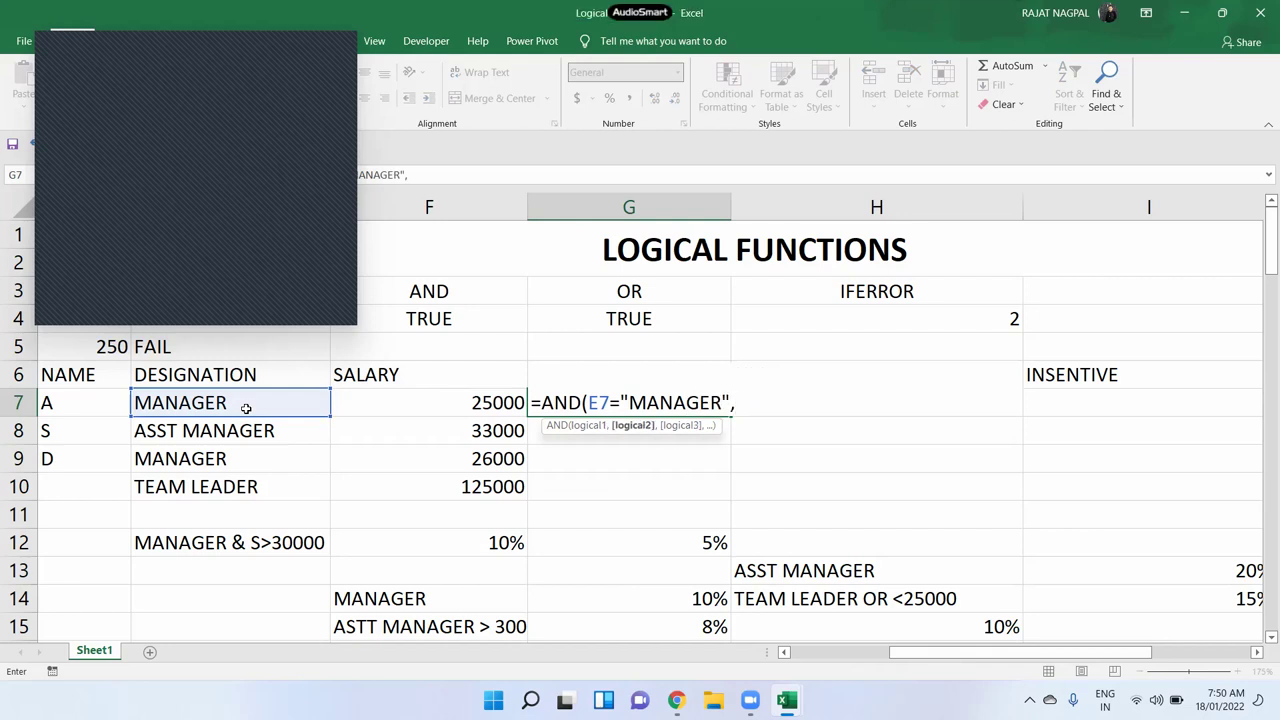
{"action": "left_click", "coordinate": [415, 407]}
{"action": "type", "text": ">30000"}
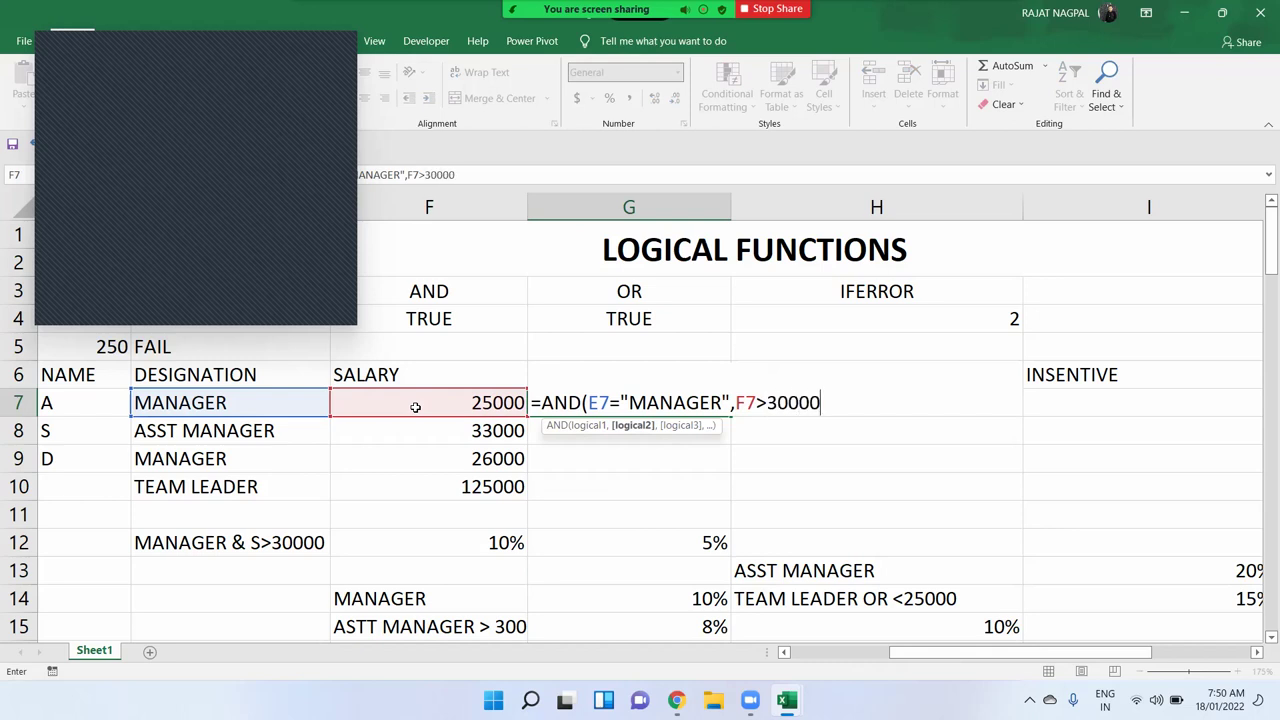
{"action": "type", "text": ")"}
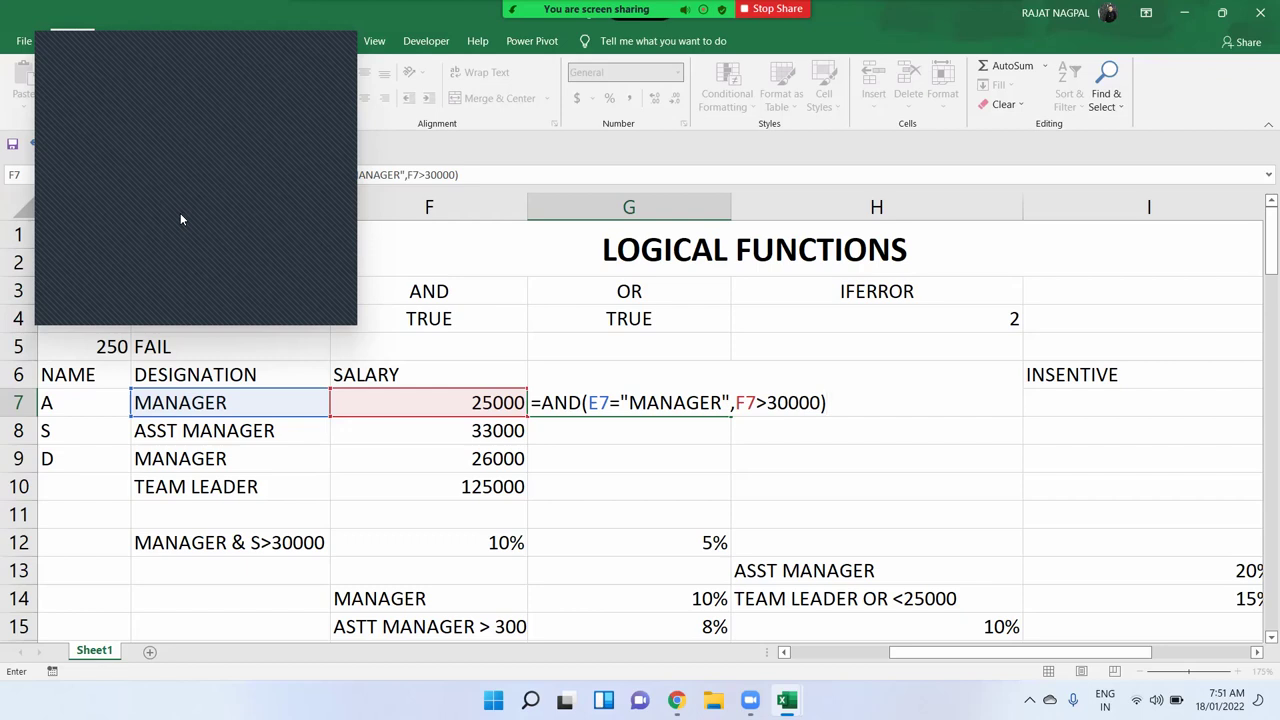
{"action": "left_click", "coordinate": [701, 403]}
{"action": "left_click", "coordinate": [829, 404]}
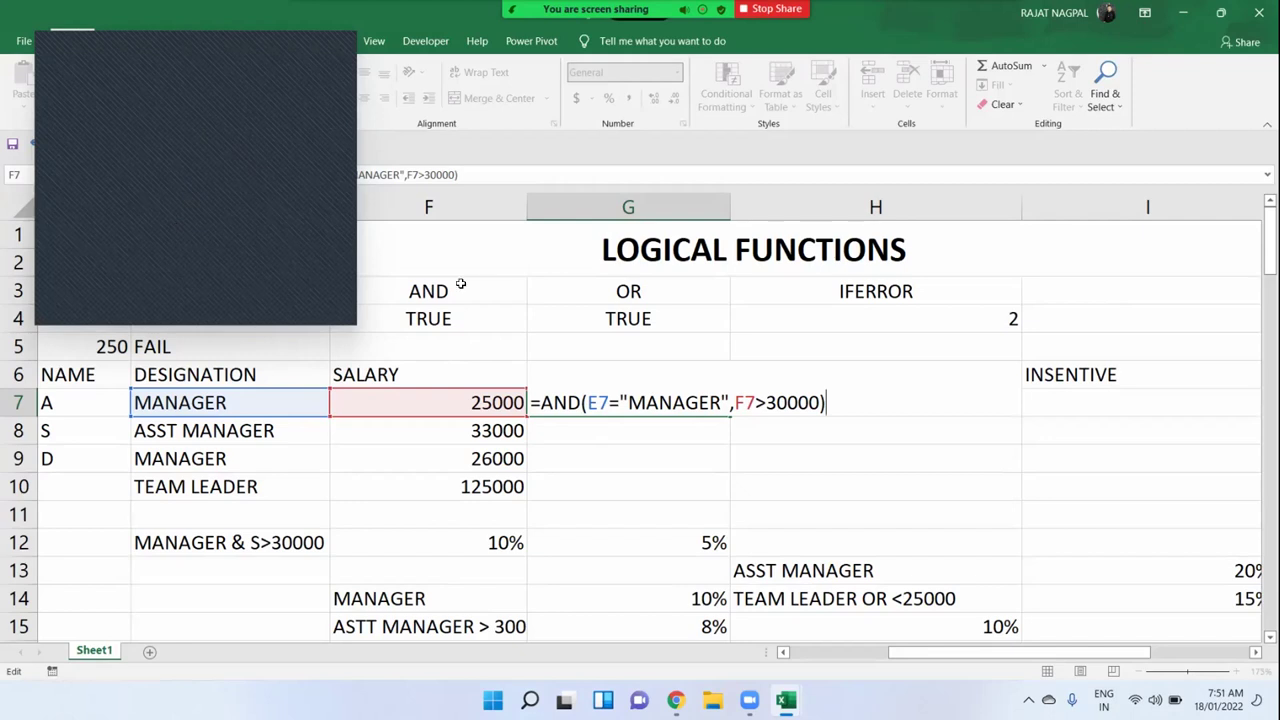
{"action": "key", "text": "Left"}
{"action": "key", "text": "Left"}
{"action": "key", "text": "Left"}
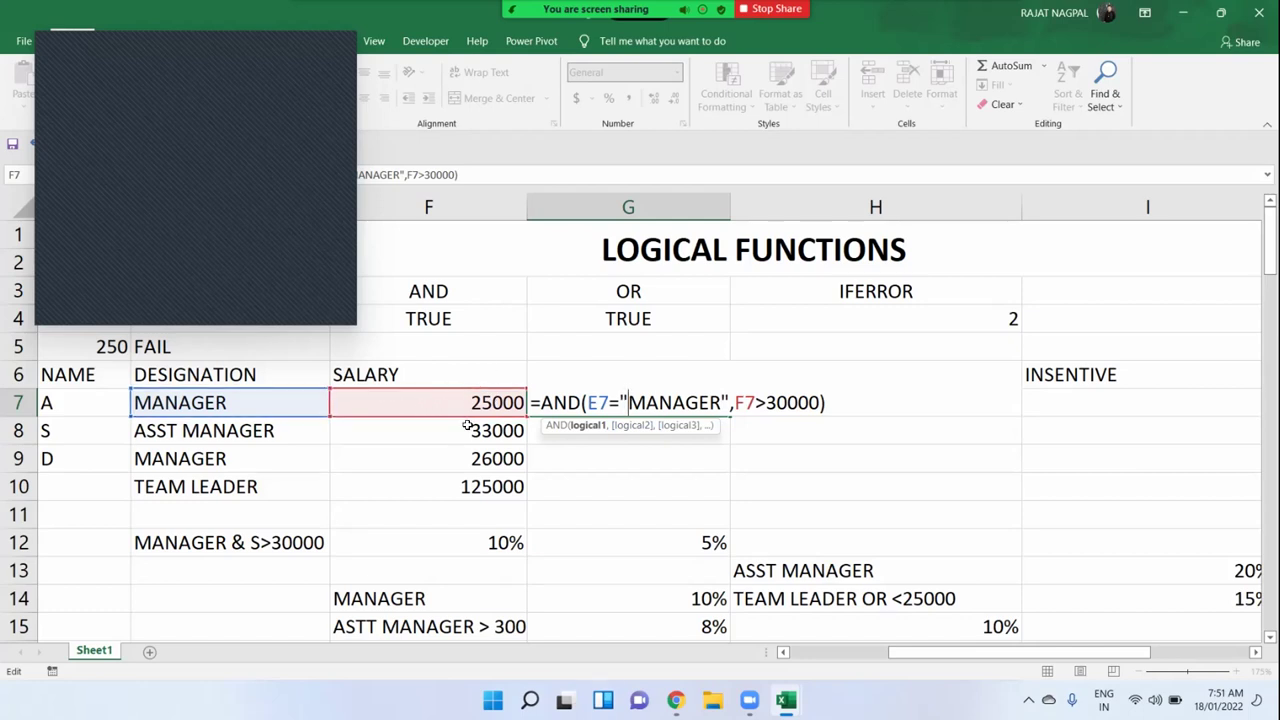
{"action": "key", "text": "Return"}
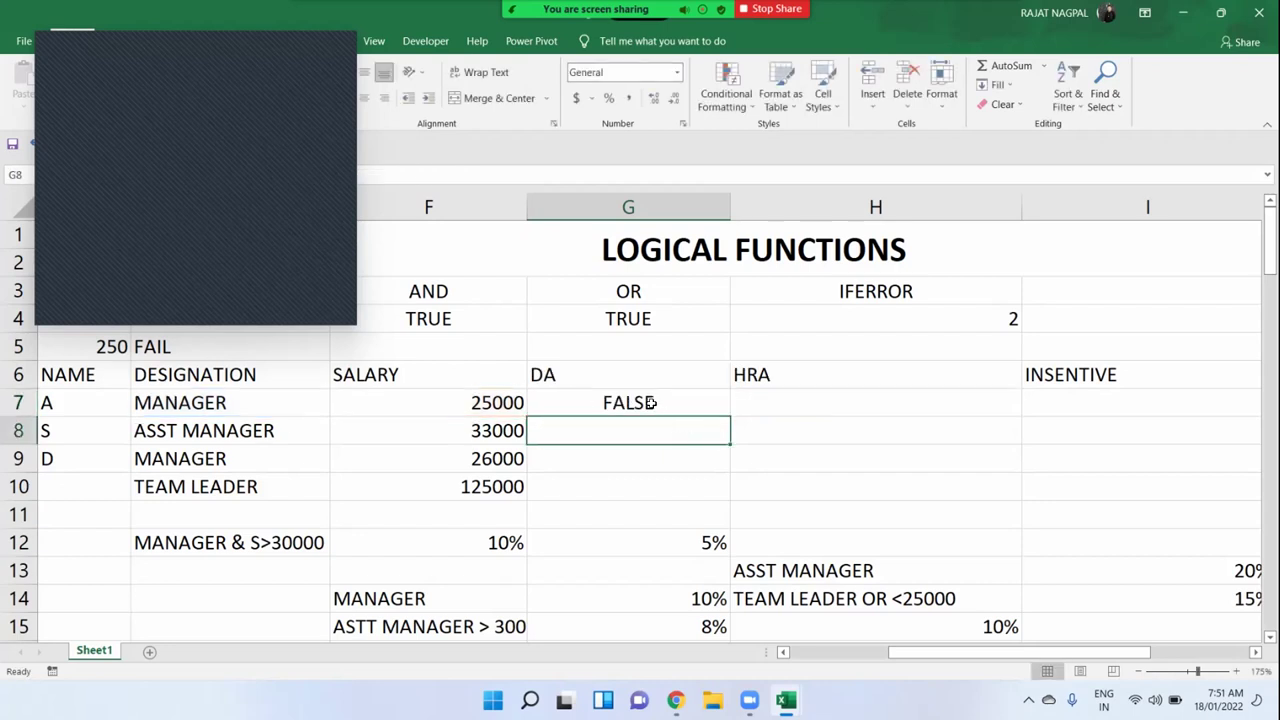
{"action": "left_click", "coordinate": [650, 401]}
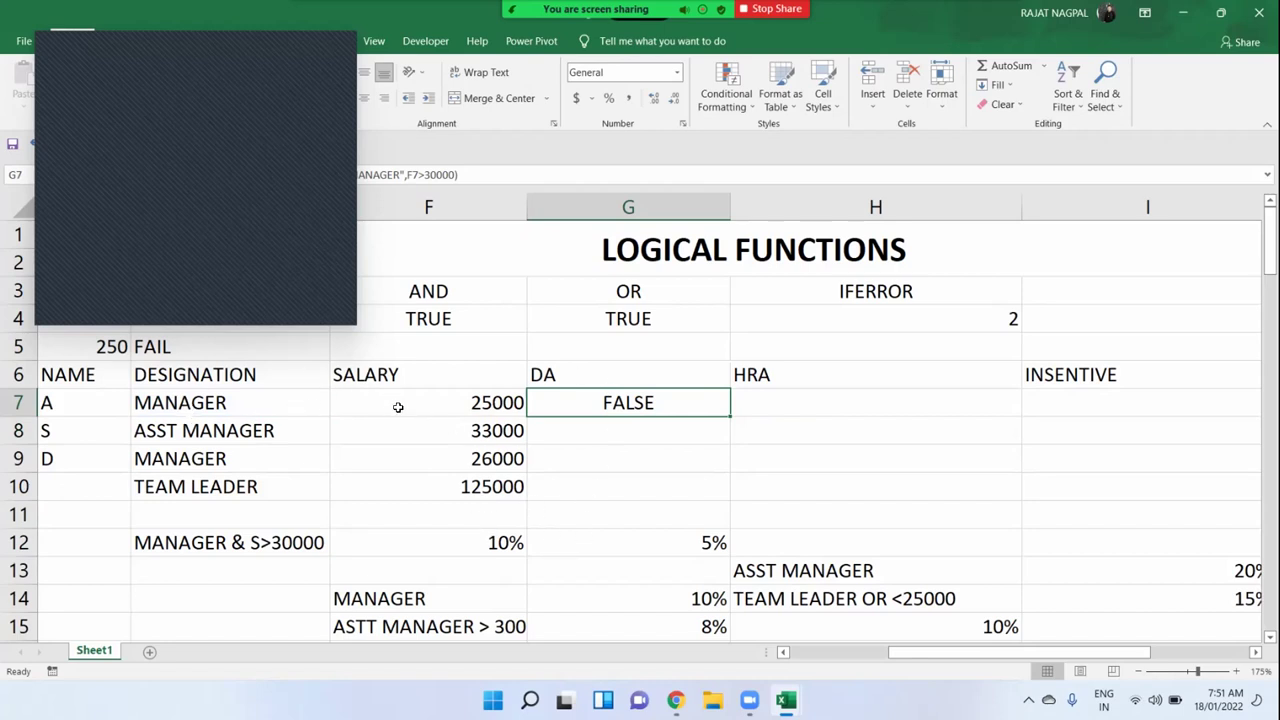
{"action": "left_click", "coordinate": [381, 537]}
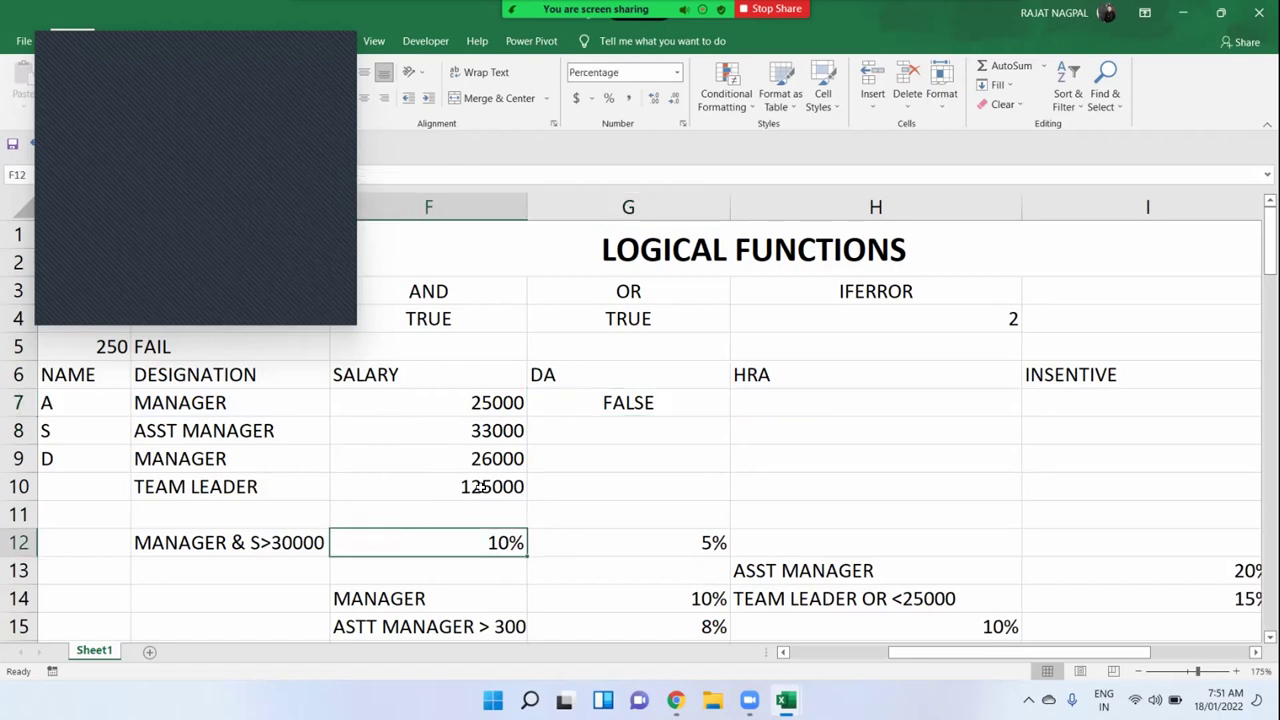
{"action": "left_click", "coordinate": [582, 405]}
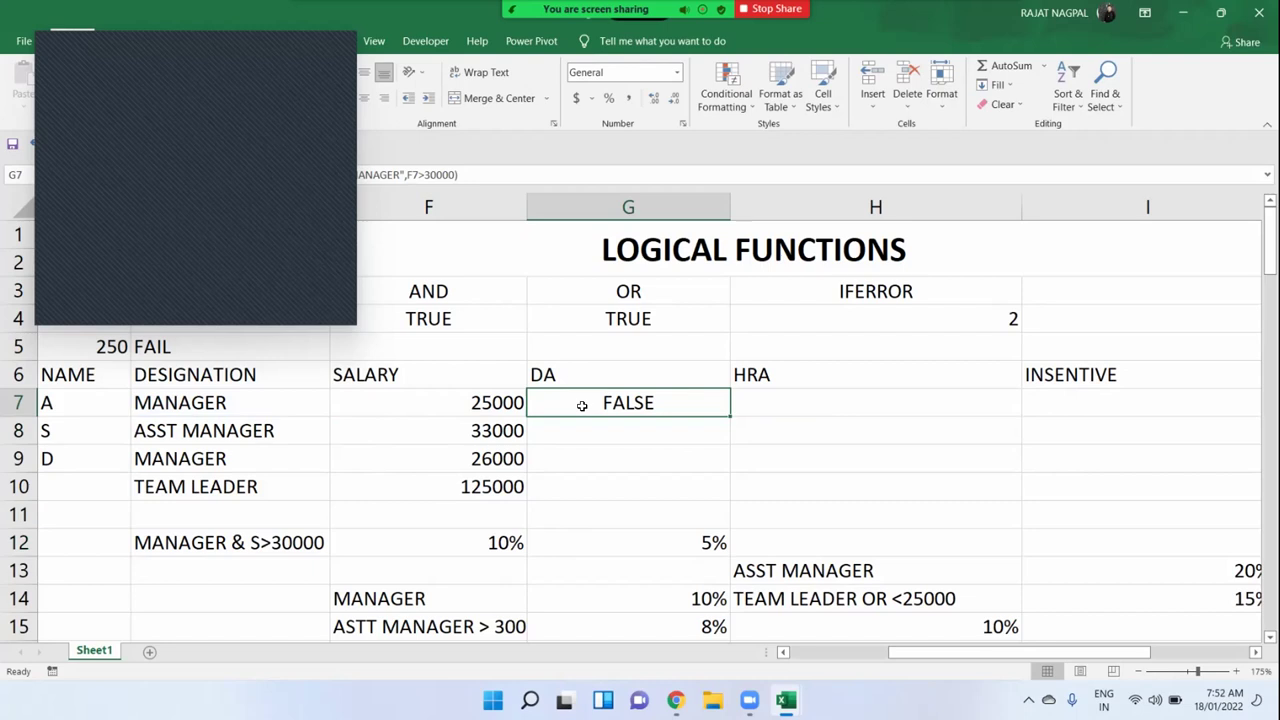
{"action": "key", "text": "Delete"}
Start G7's formula as =IF(AND(E7="MANAGER",F7>30000), using E7 and F7 references
{"action": "type", "text": "=IF"}
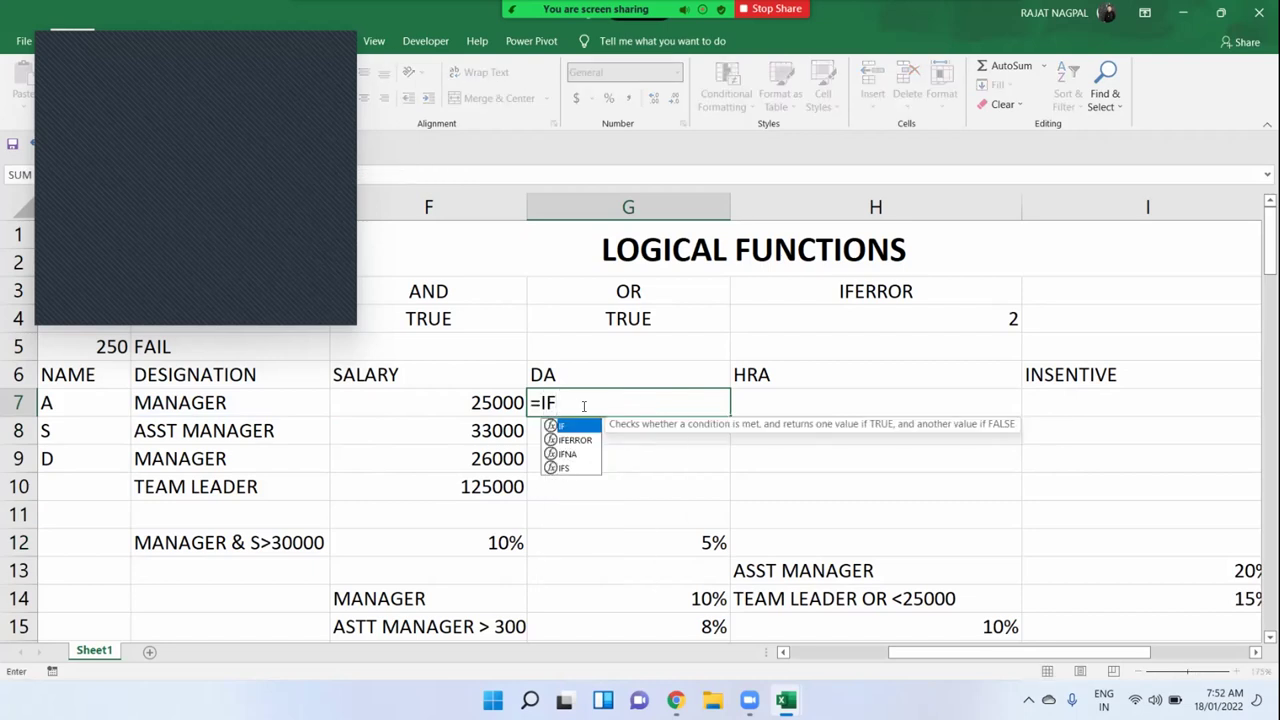
{"action": "type", "text": "(A"}
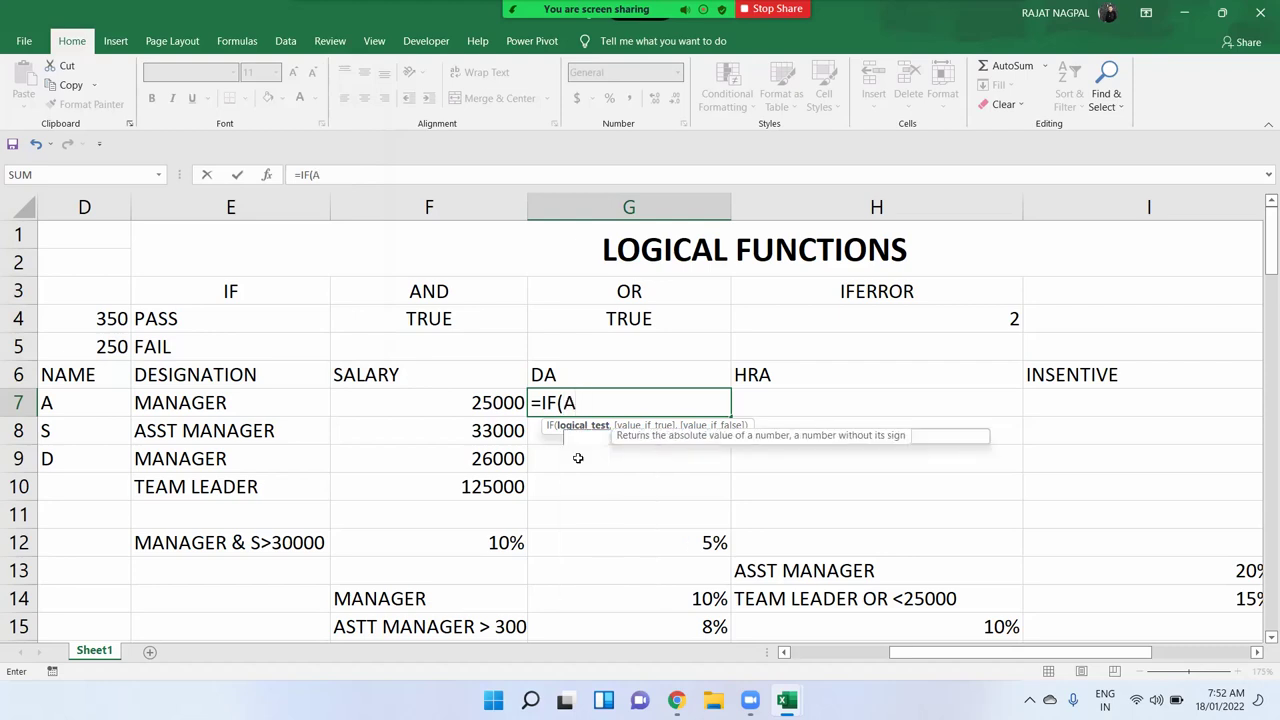
{"action": "type", "text": "ND"}
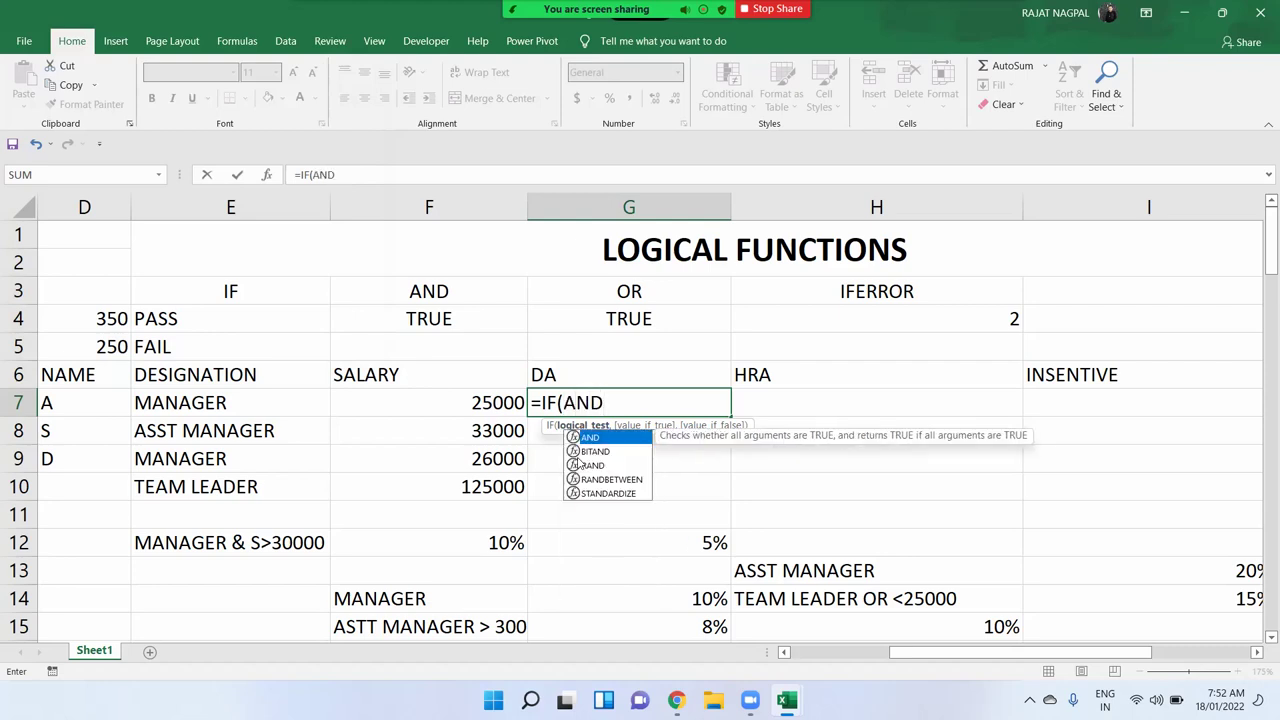
{"action": "type", "text": "("}
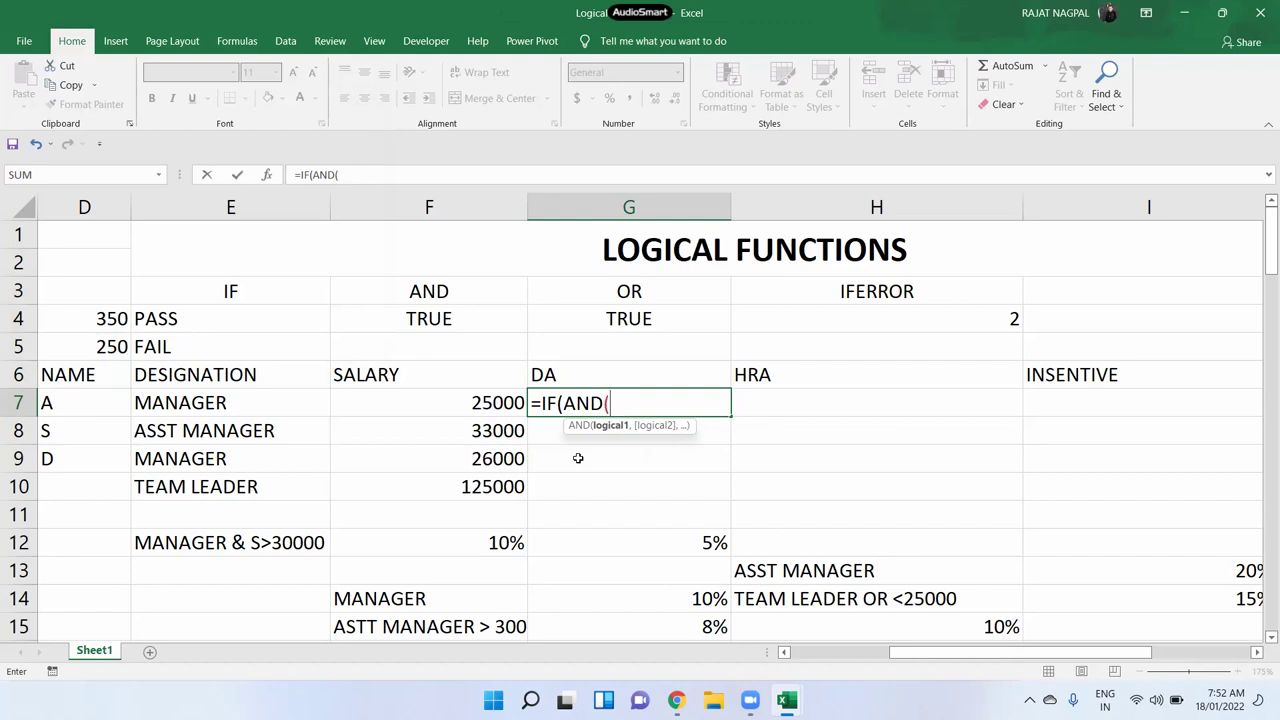
{"action": "left_click", "coordinate": [498, 400]}
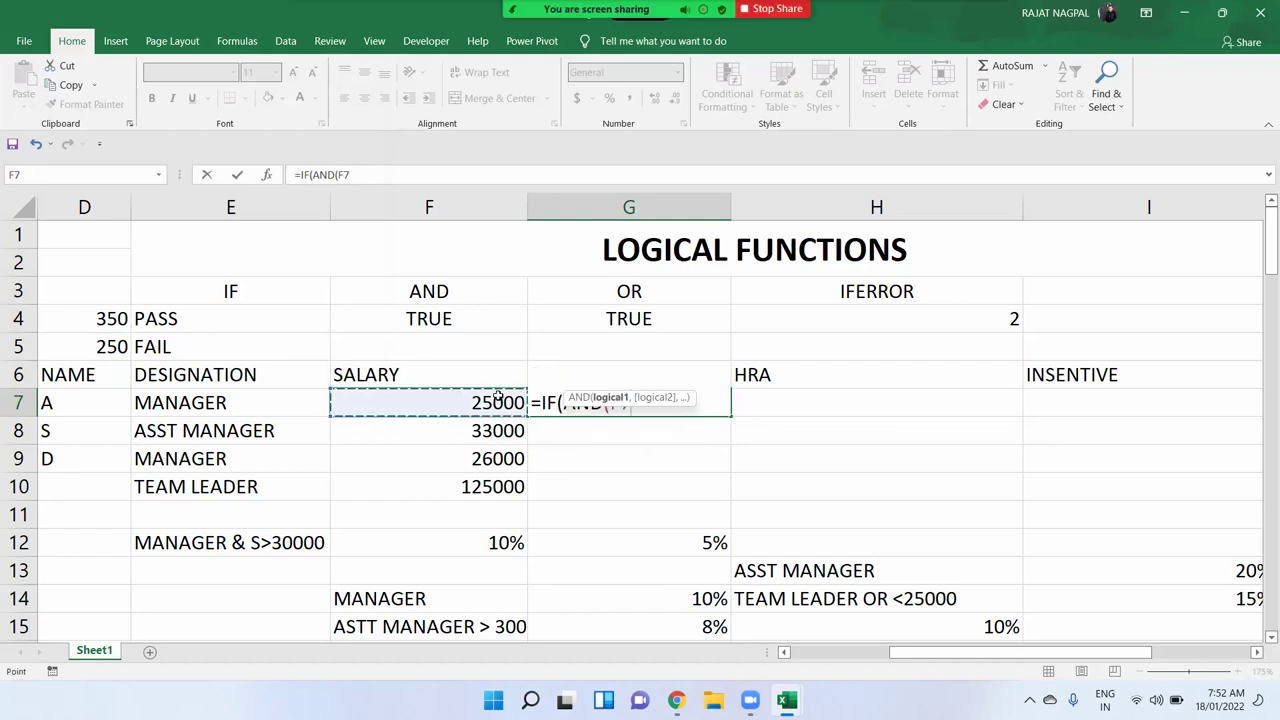
{"action": "type", "text": ">"}
{"action": "key", "text": "BackSpace"}
{"action": "key", "text": "BackSpace"}
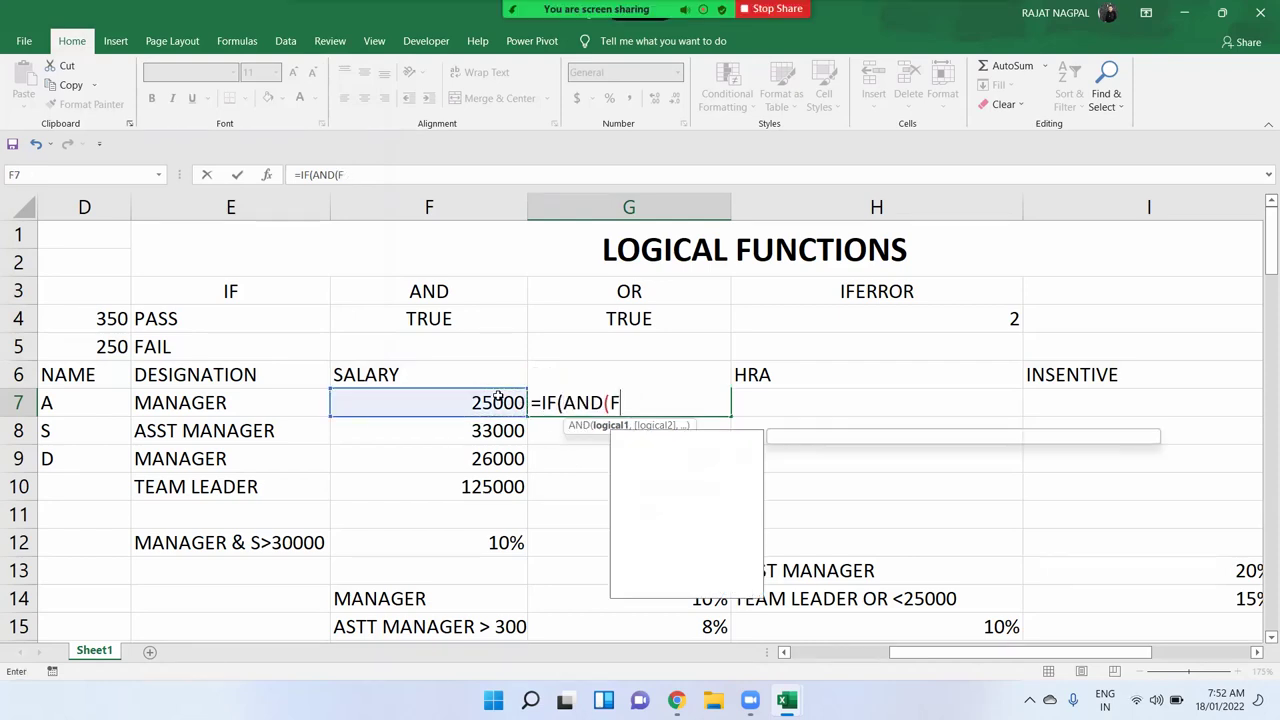
{"action": "key", "text": "BackSpace"}
{"action": "left_click", "coordinate": [300, 393]}
{"action": "type", "text": "=\"MANAGER\","}
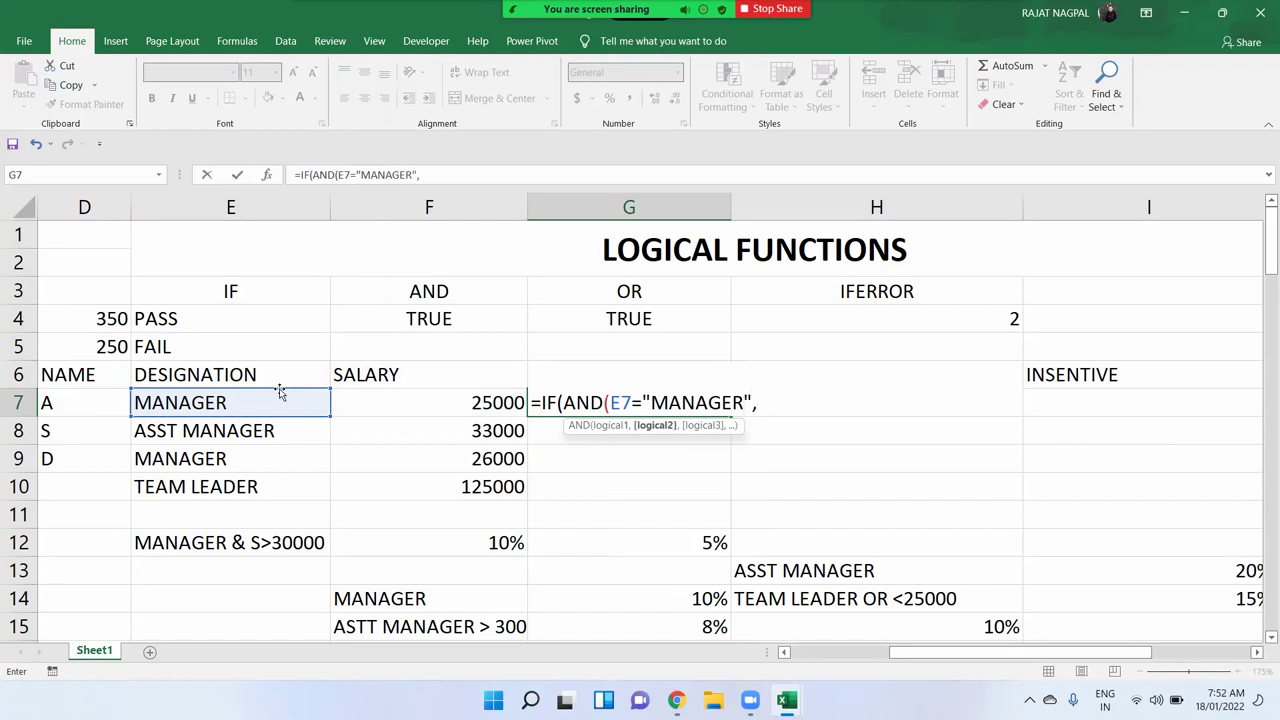
{"action": "left_click", "coordinate": [386, 408]}
{"action": "type", "text": ">30000"}
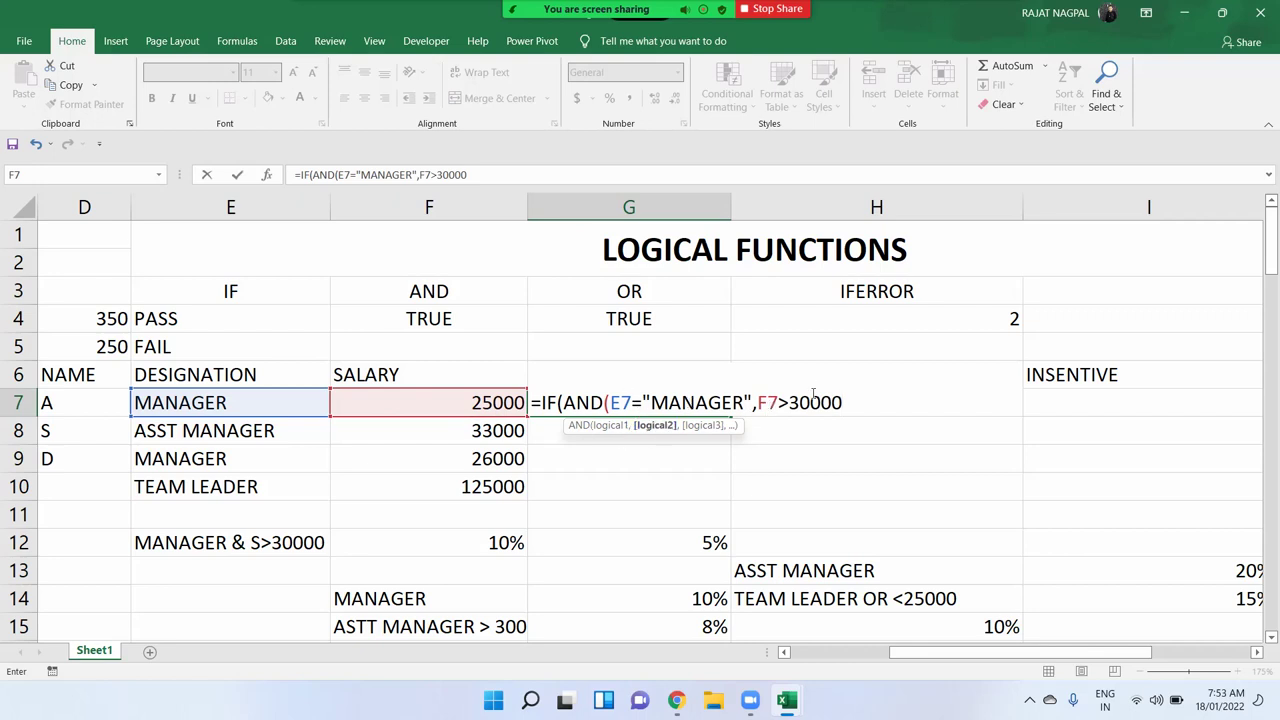
{"action": "type", "text": ")"}
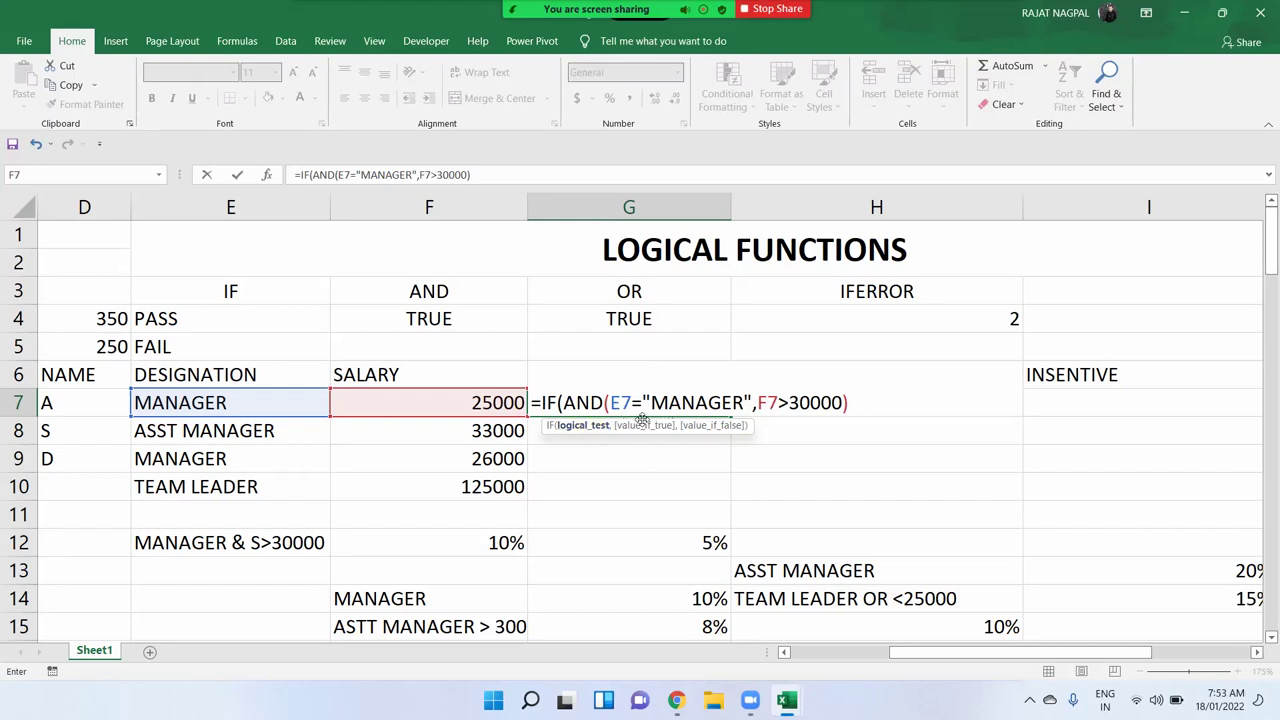
{"action": "type", "text": ","}
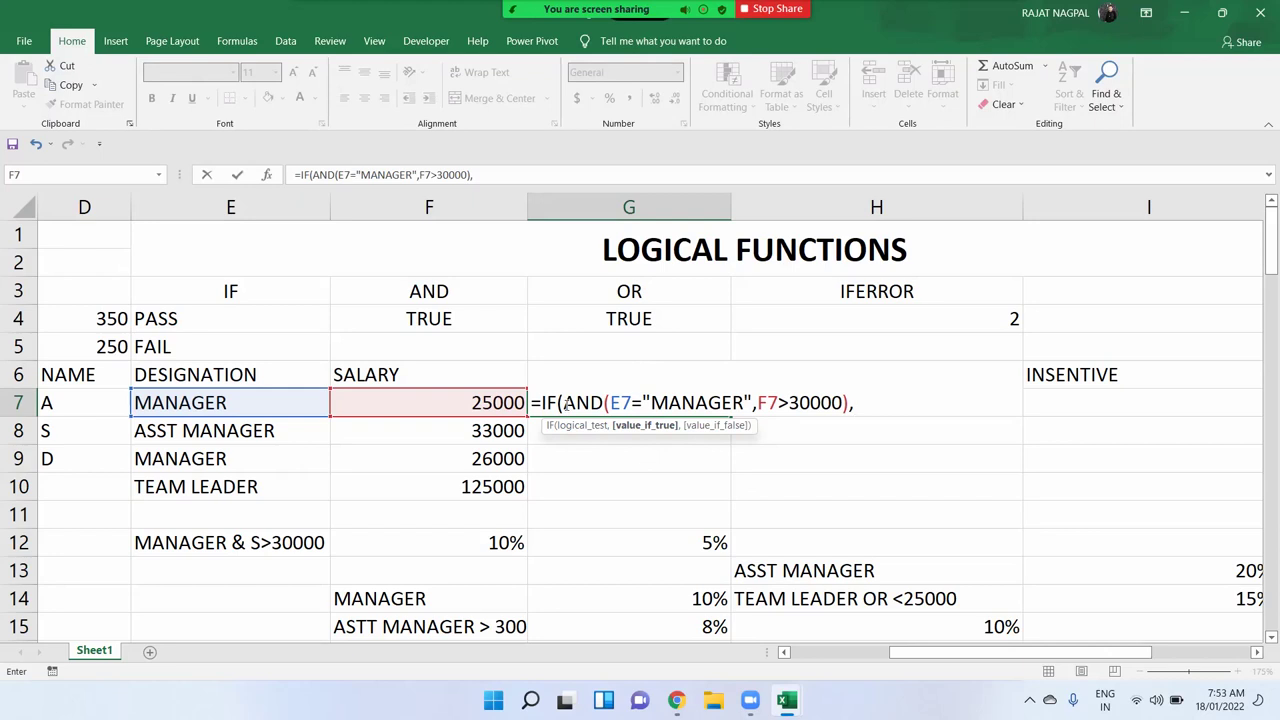
Finish the IF with F7*10% if true and F7*5% otherwise, giving a DA of 1250
{"action": "left_click", "coordinate": [572, 403]}
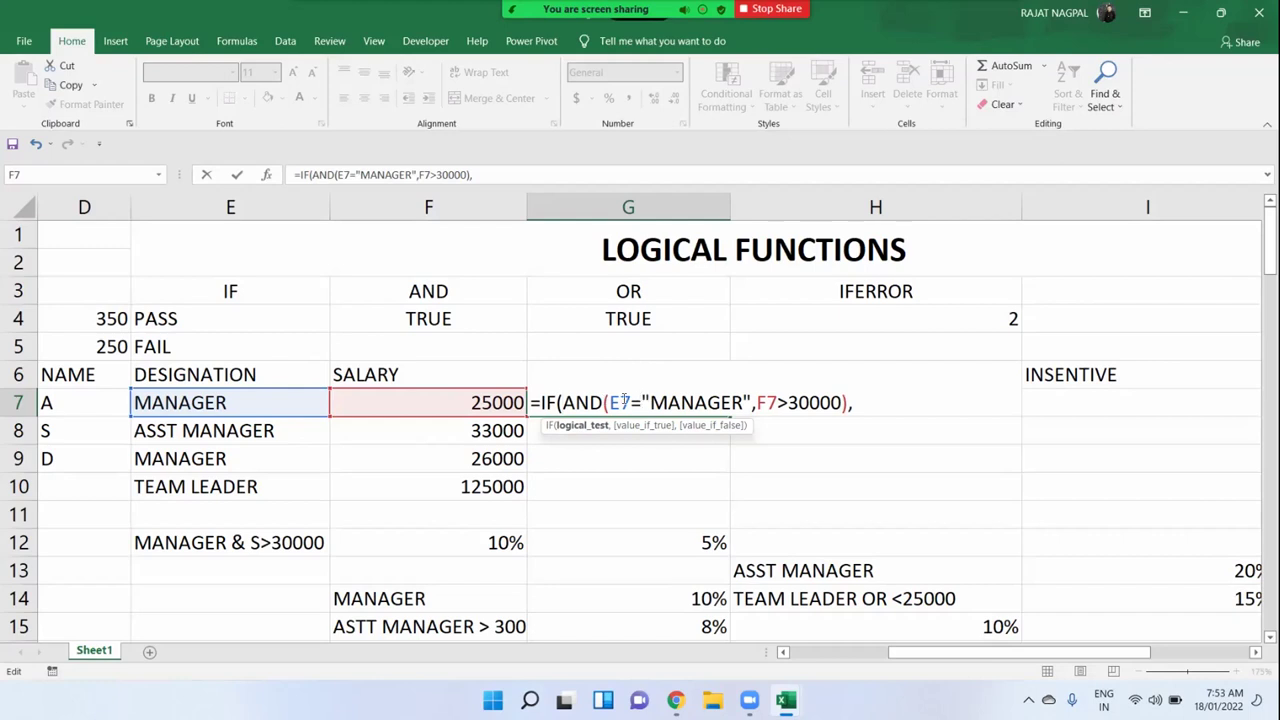
{"action": "left_click", "coordinate": [246, 408]}
{"action": "left_click", "coordinate": [858, 402]}
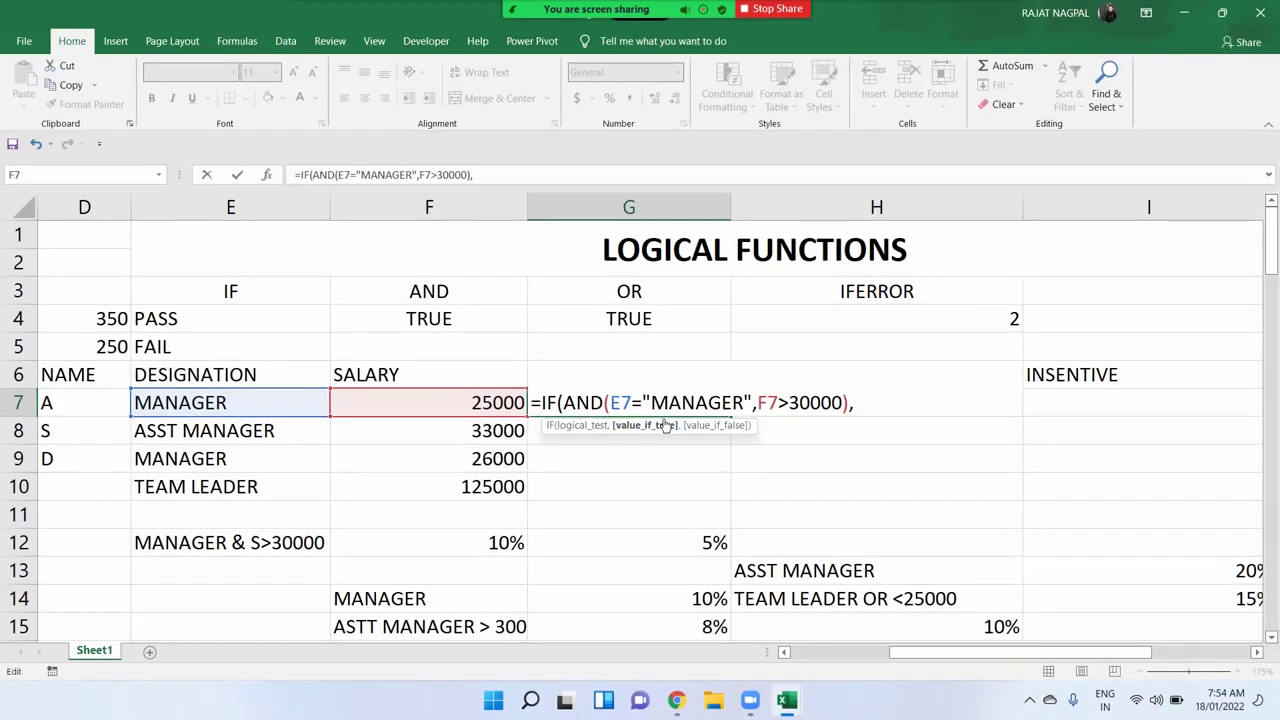
{"action": "left_click", "coordinate": [448, 404]}
{"action": "type", "text": "*10%"}
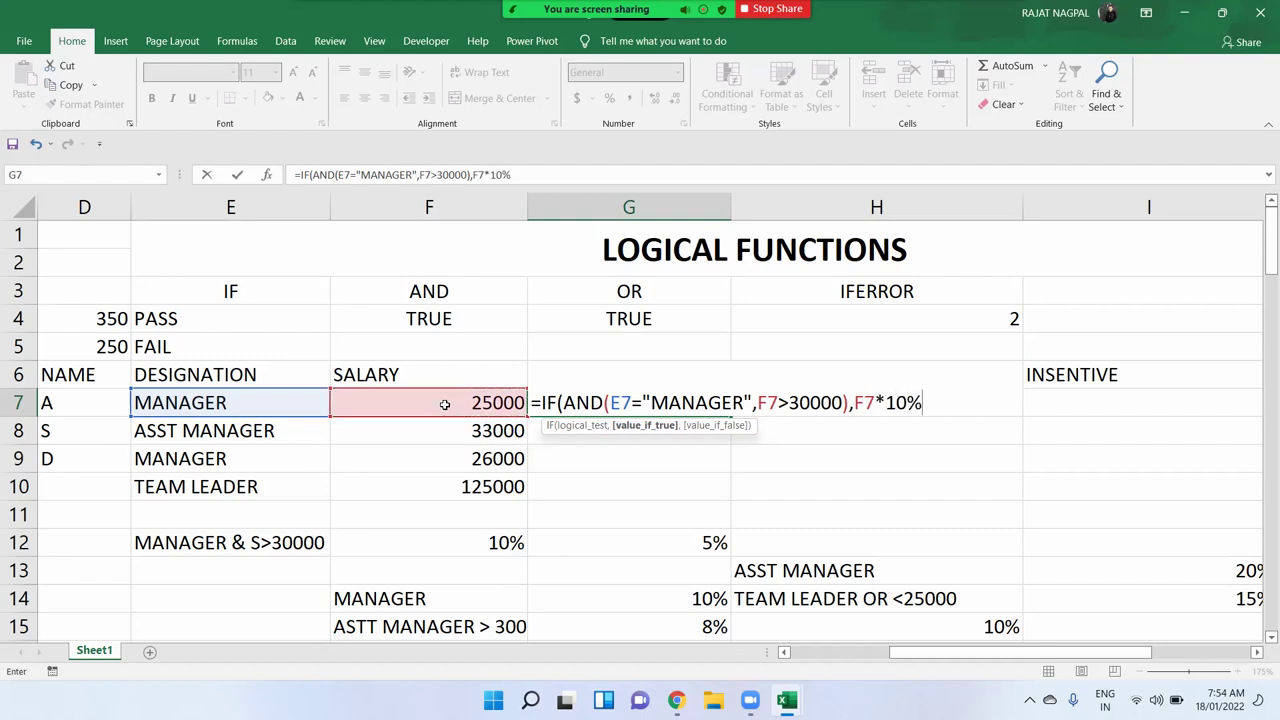
{"action": "type", "text": ","}
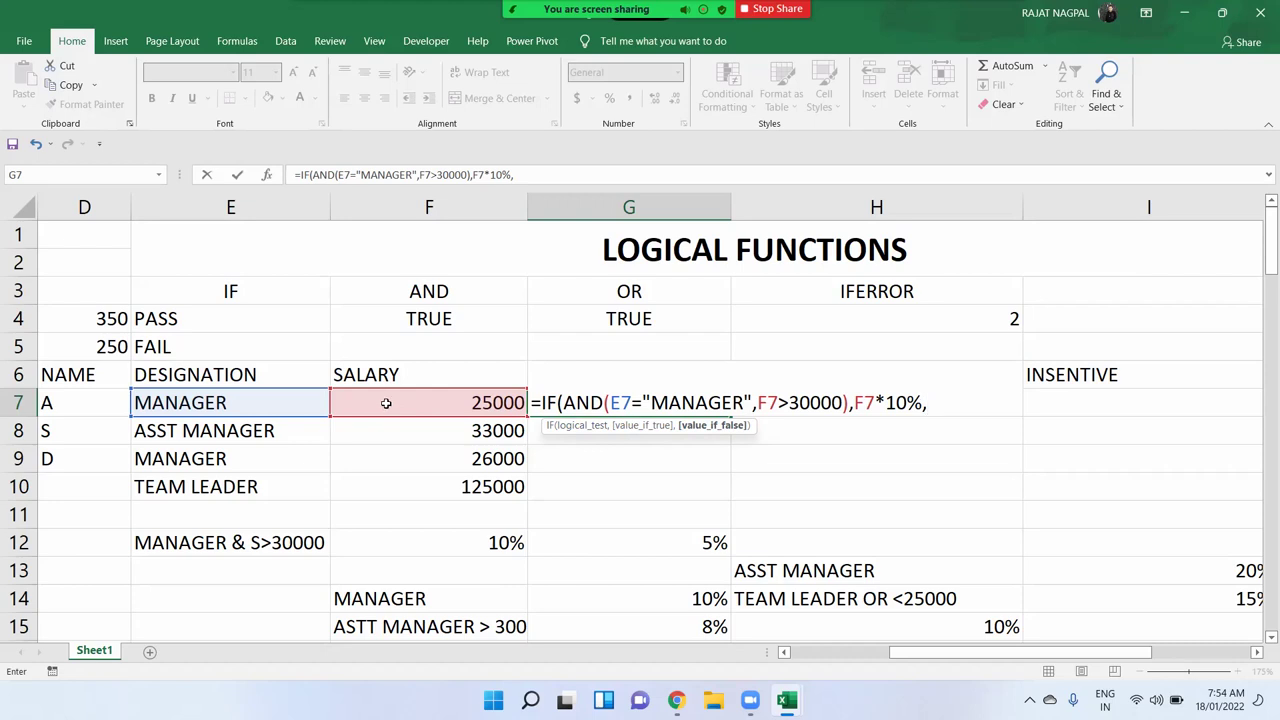
{"action": "left_click", "coordinate": [390, 402]}
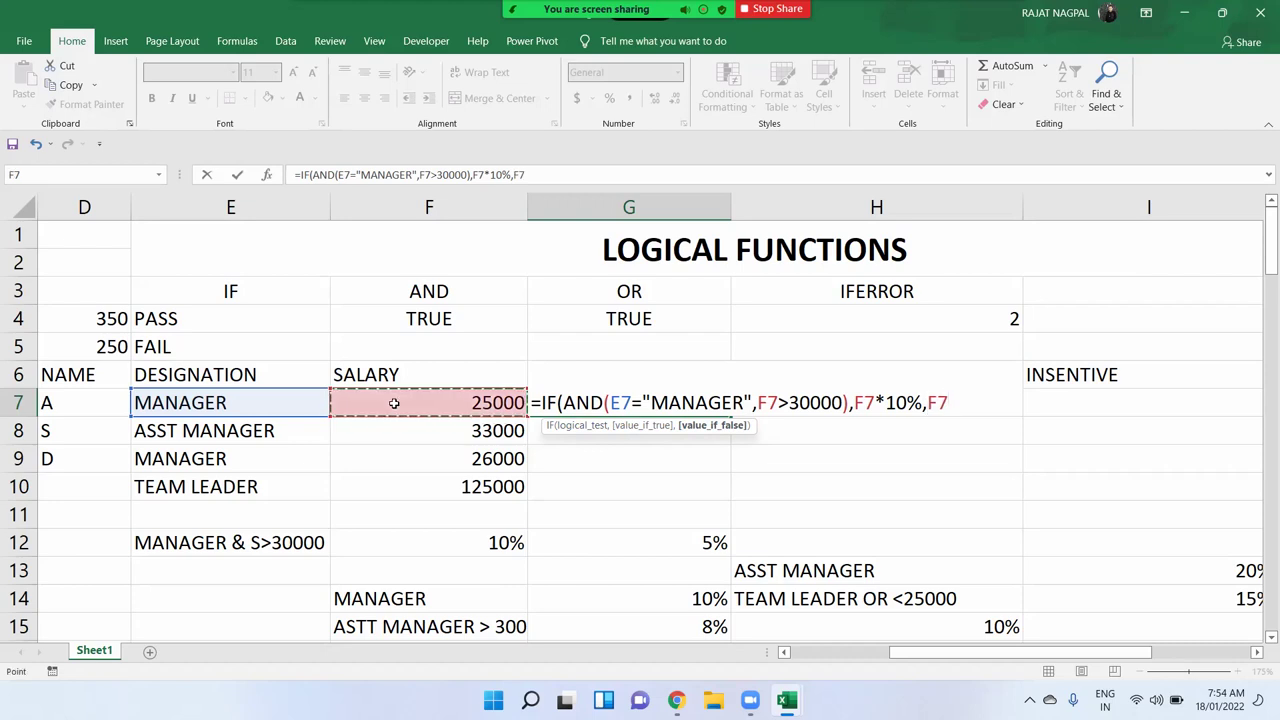
{"action": "type", "text": "*5%"}
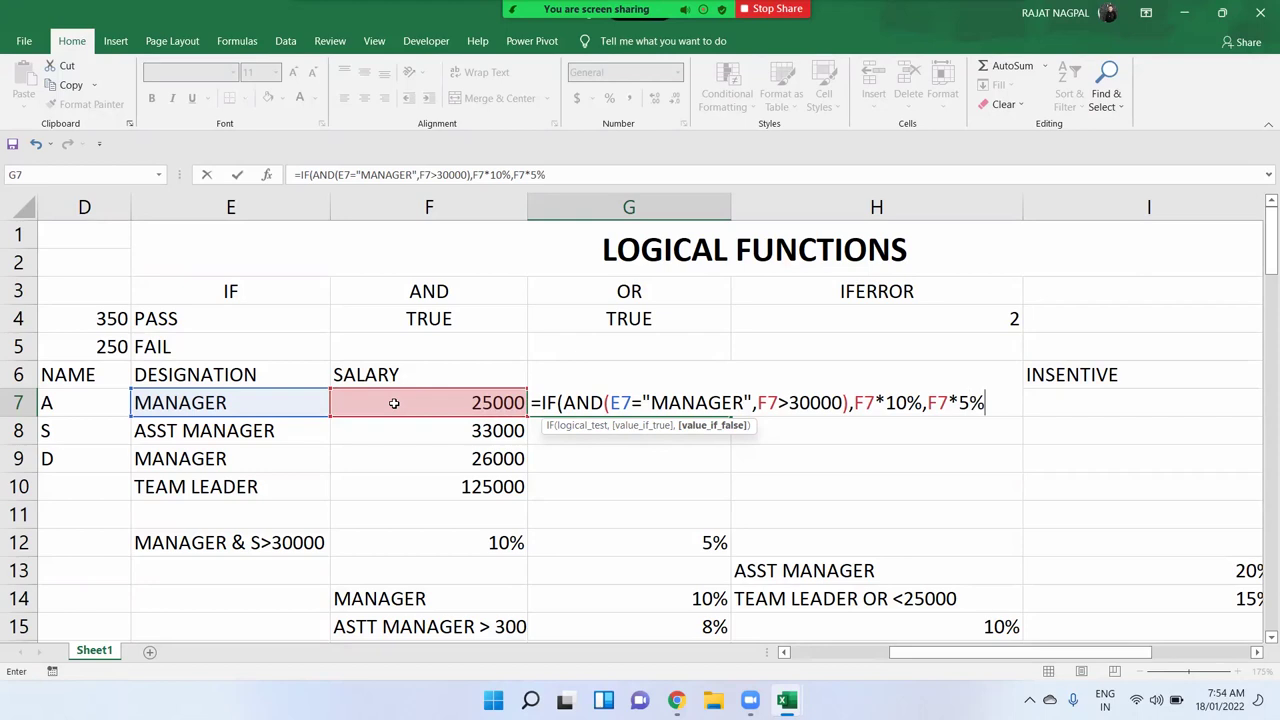
{"action": "type", "text": ")"}
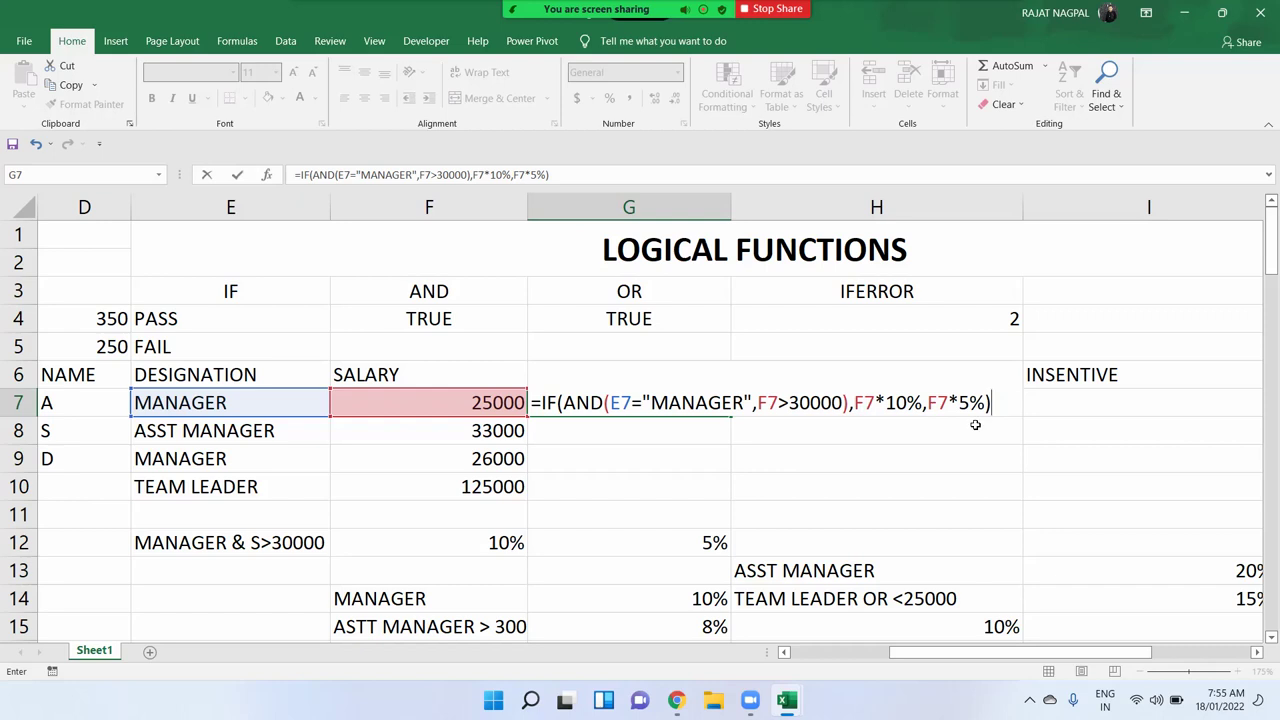
{"action": "key", "text": "Return"}
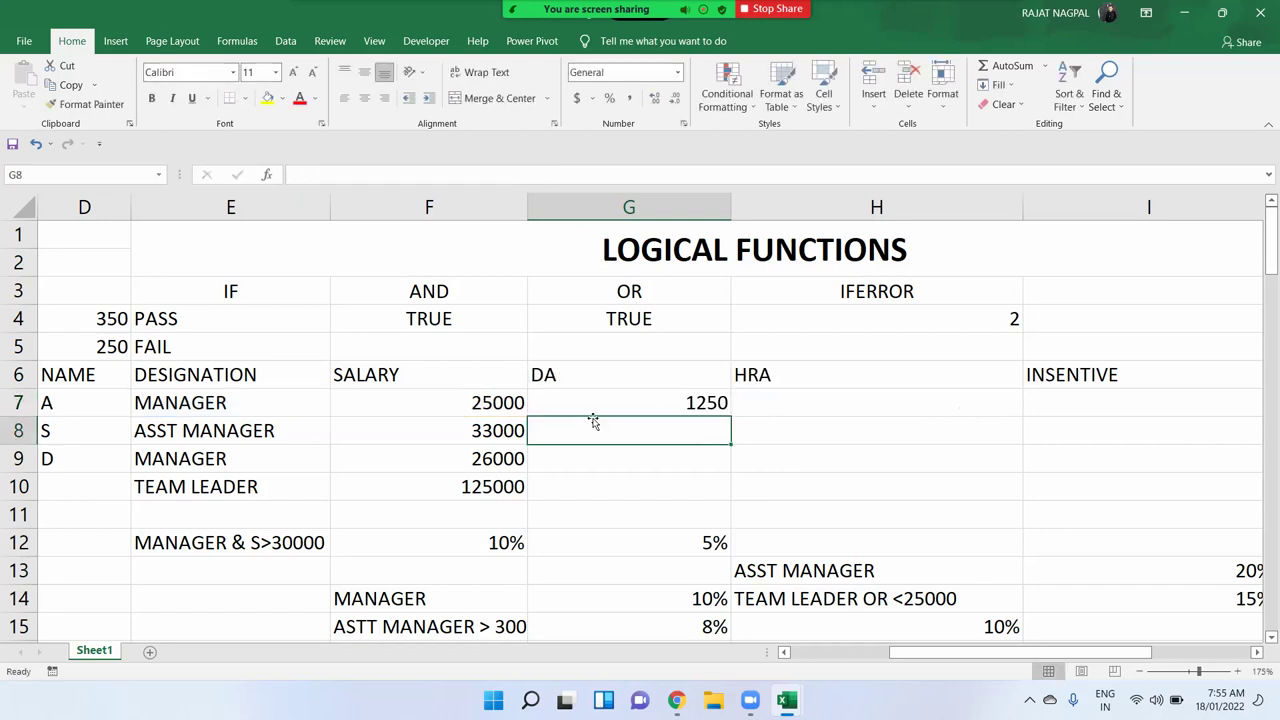
{"action": "left_click", "coordinate": [497, 400]}
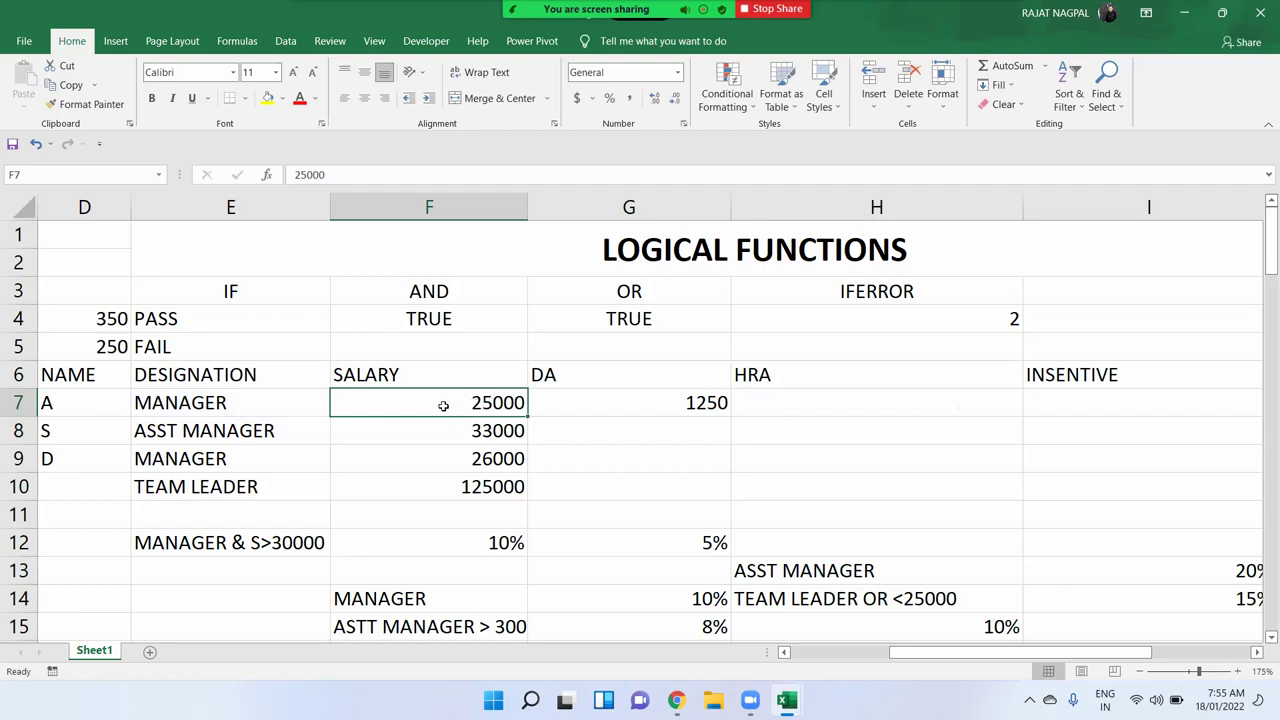
{"action": "type", "text": "32000"}
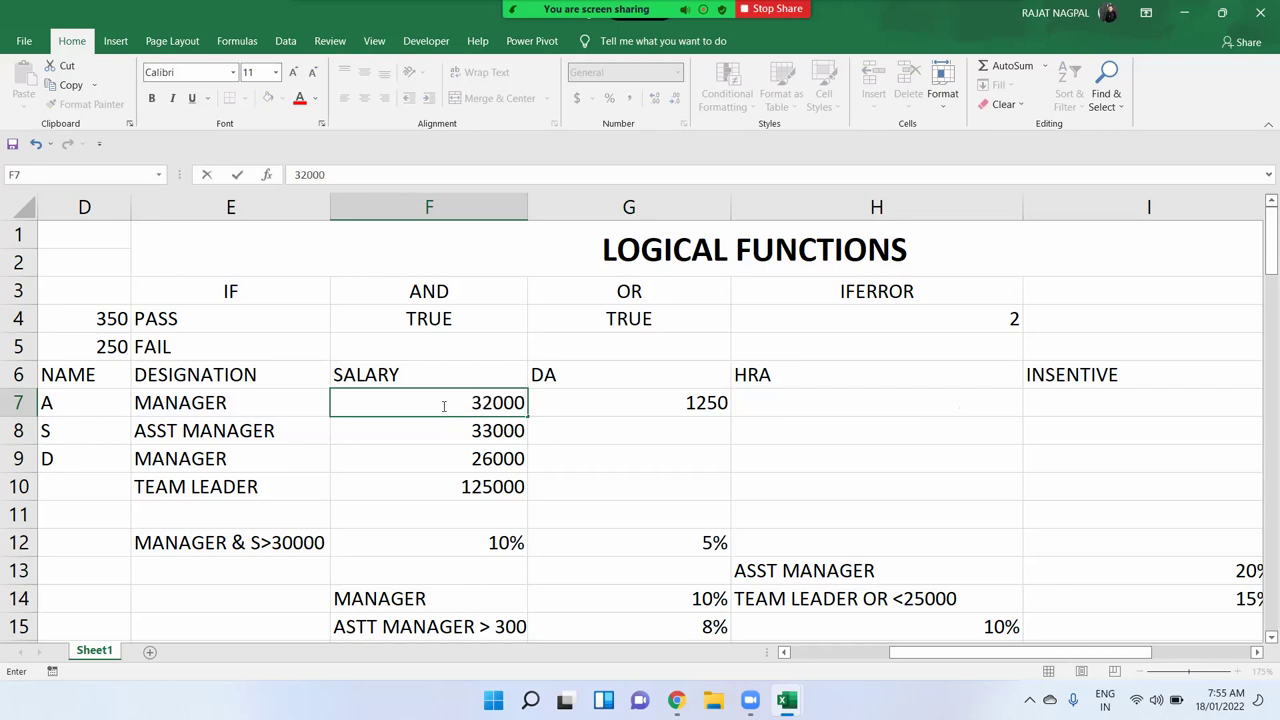
{"action": "key", "text": "Return"}
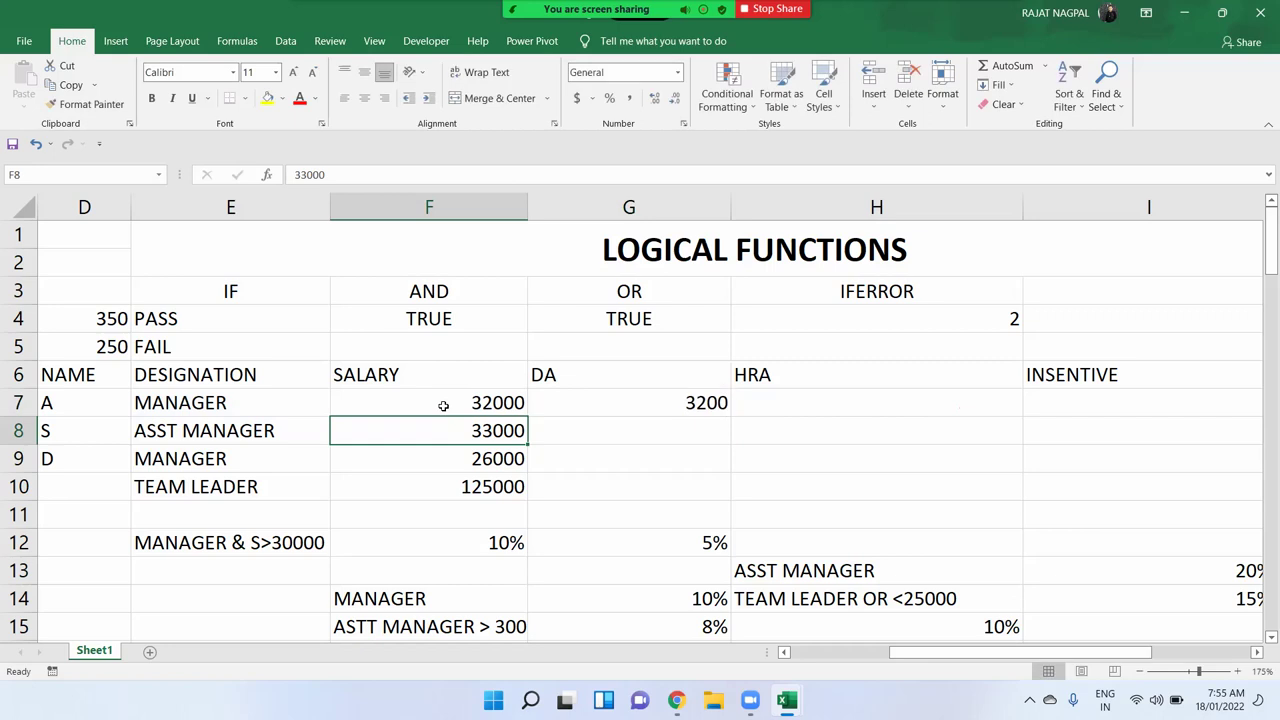
{"action": "left_click", "coordinate": [658, 398]}
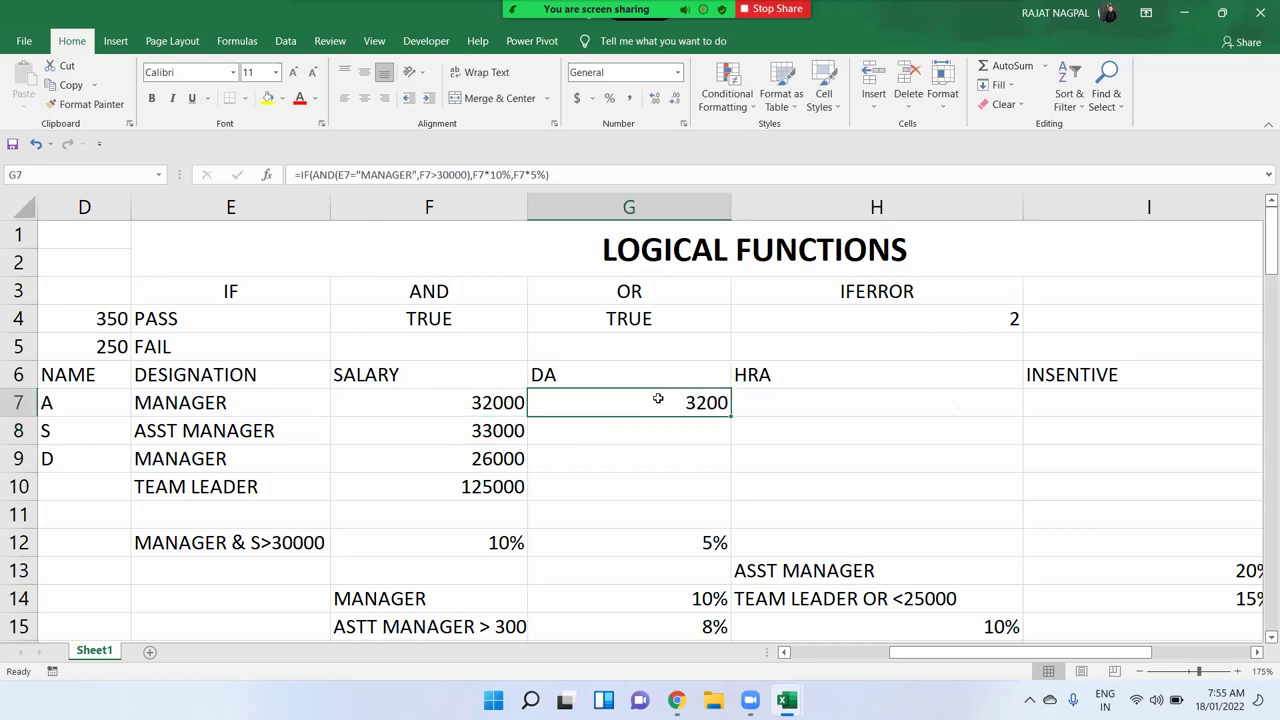
{"action": "double_click", "coordinate": [731, 415]}
{"action": "double_click", "coordinate": [703, 402]}
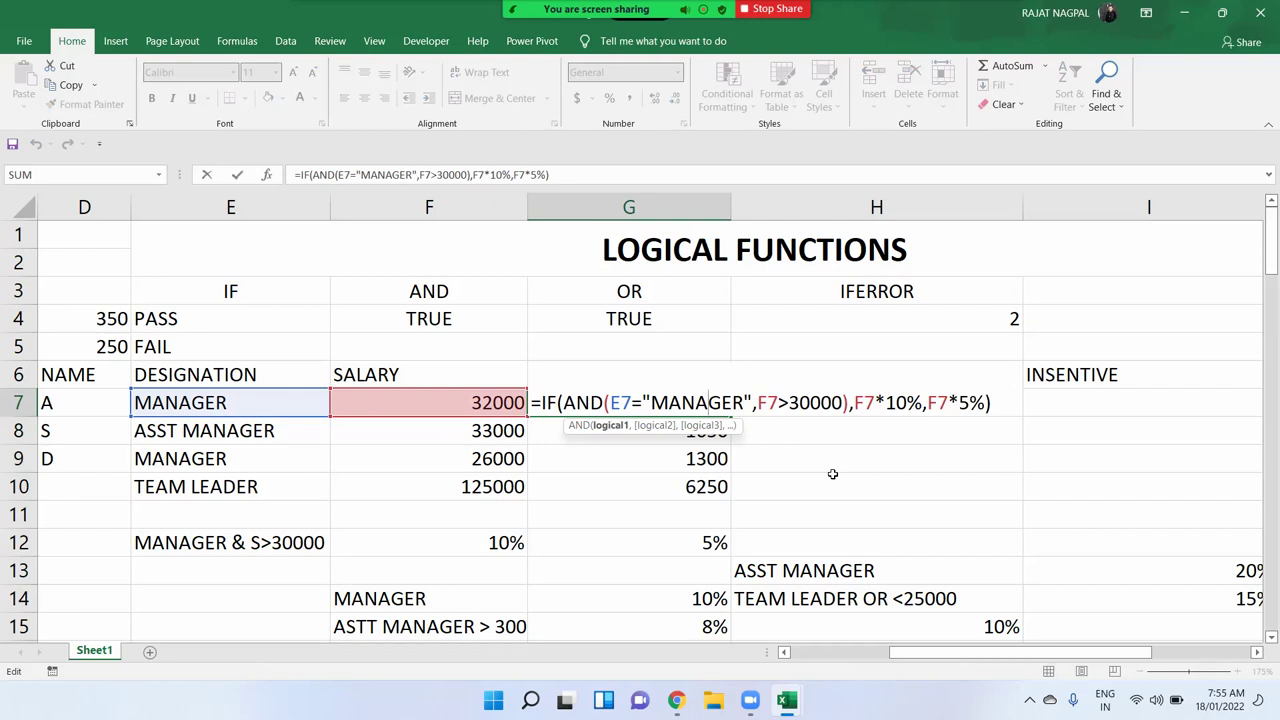
{"action": "key", "text": "Return"}
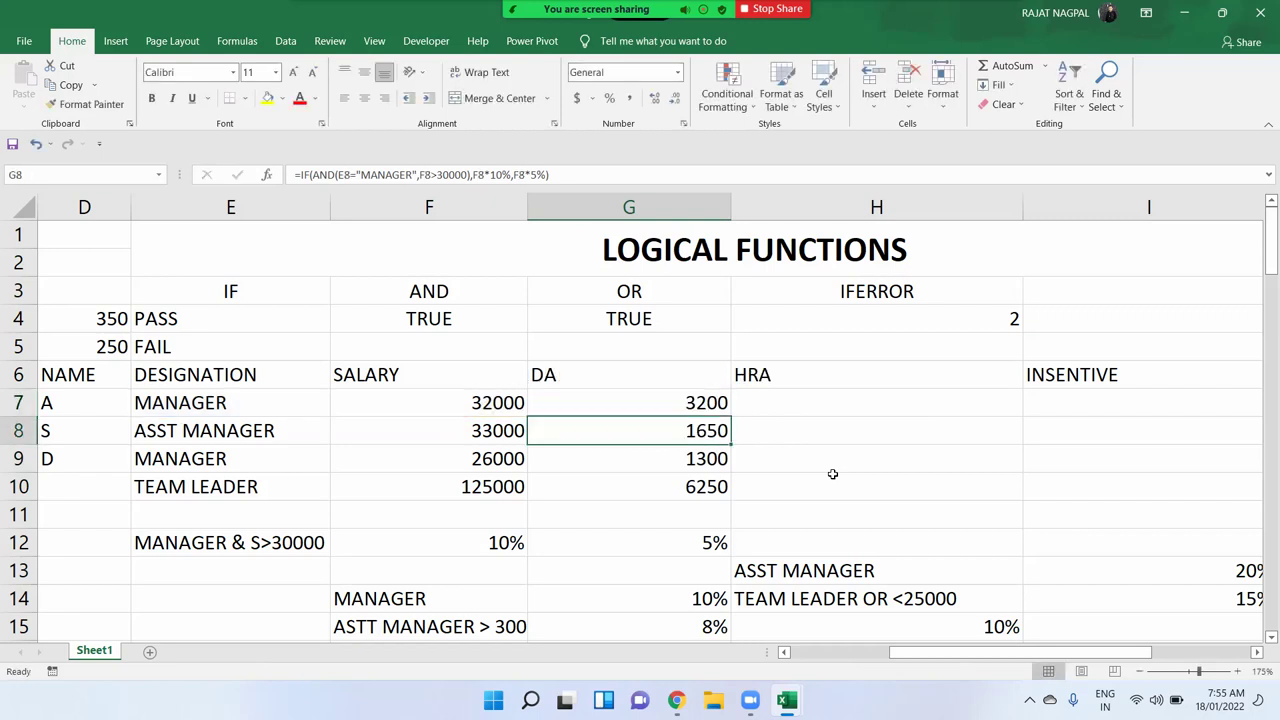
{"action": "key", "text": "Up"}
{"action": "key", "text": "Right"}
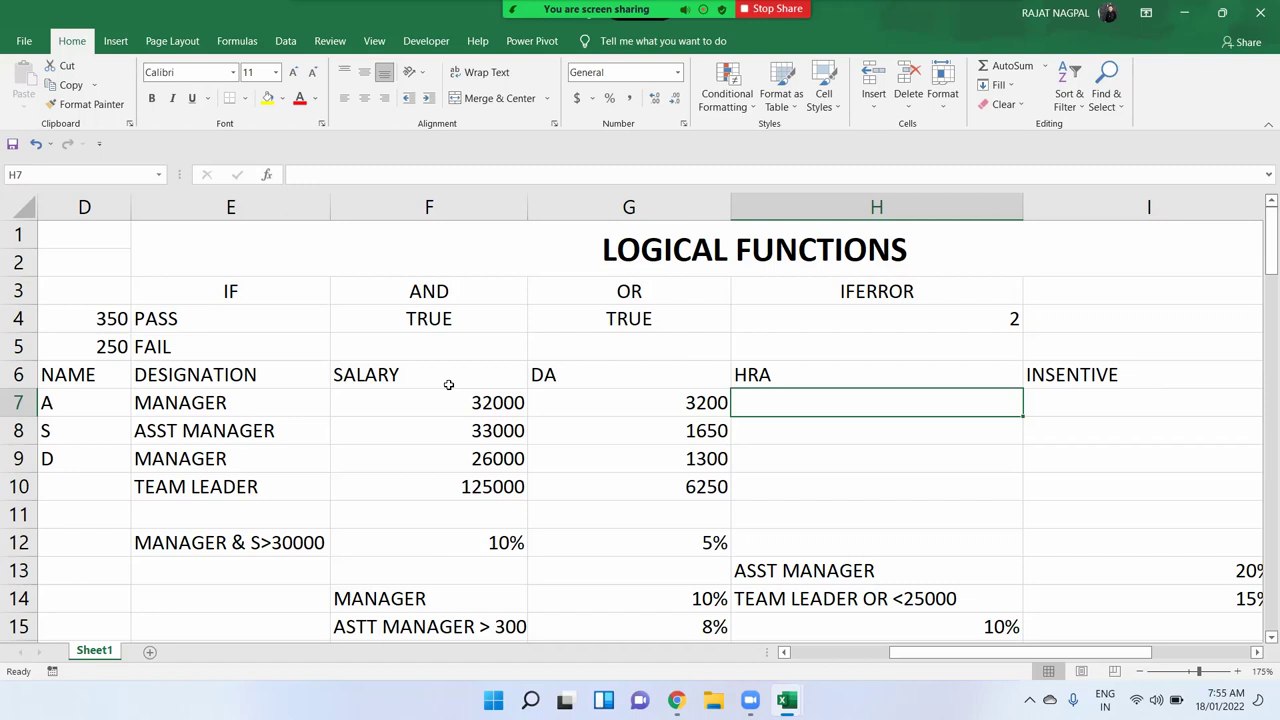
Change E12's criterion to MANAGER OR S>30000 and widen column E to fit
{"action": "left_click", "coordinate": [240, 540]}
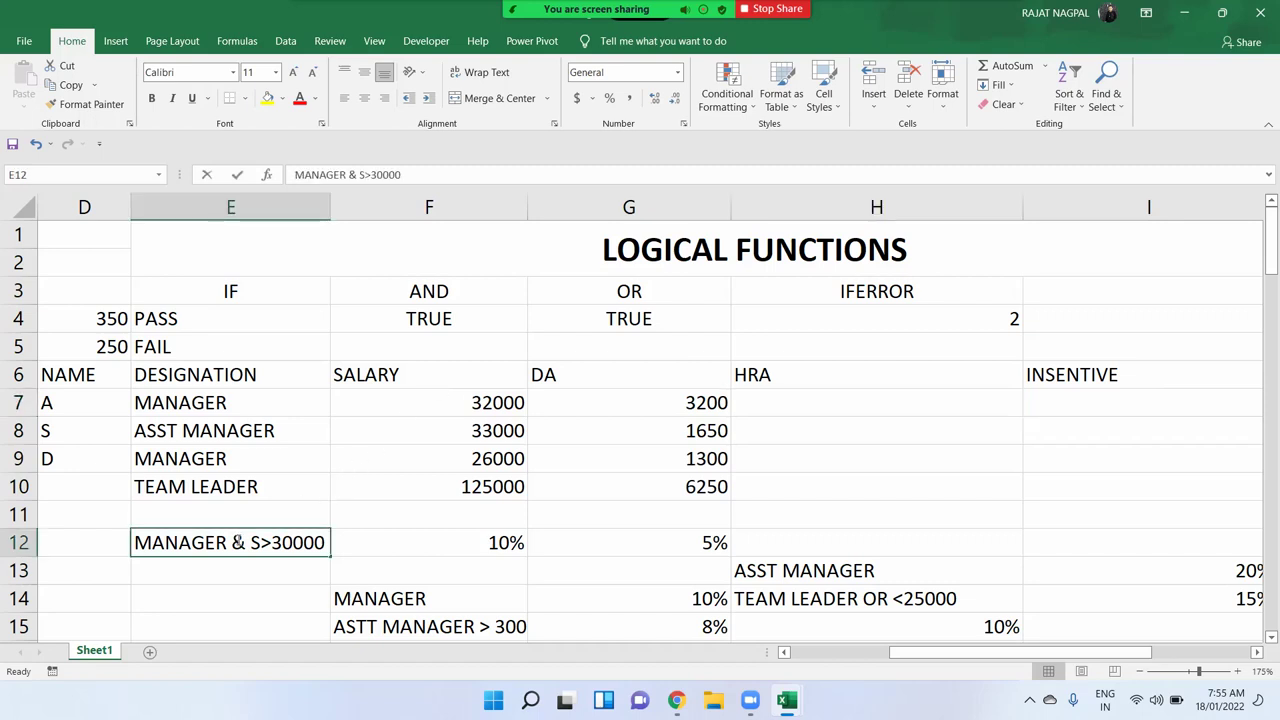
{"action": "double_click", "coordinate": [242, 540]}
{"action": "key", "text": "BackSpace"}
{"action": "type", "text": "OR"}
{"action": "key", "text": "Return"}
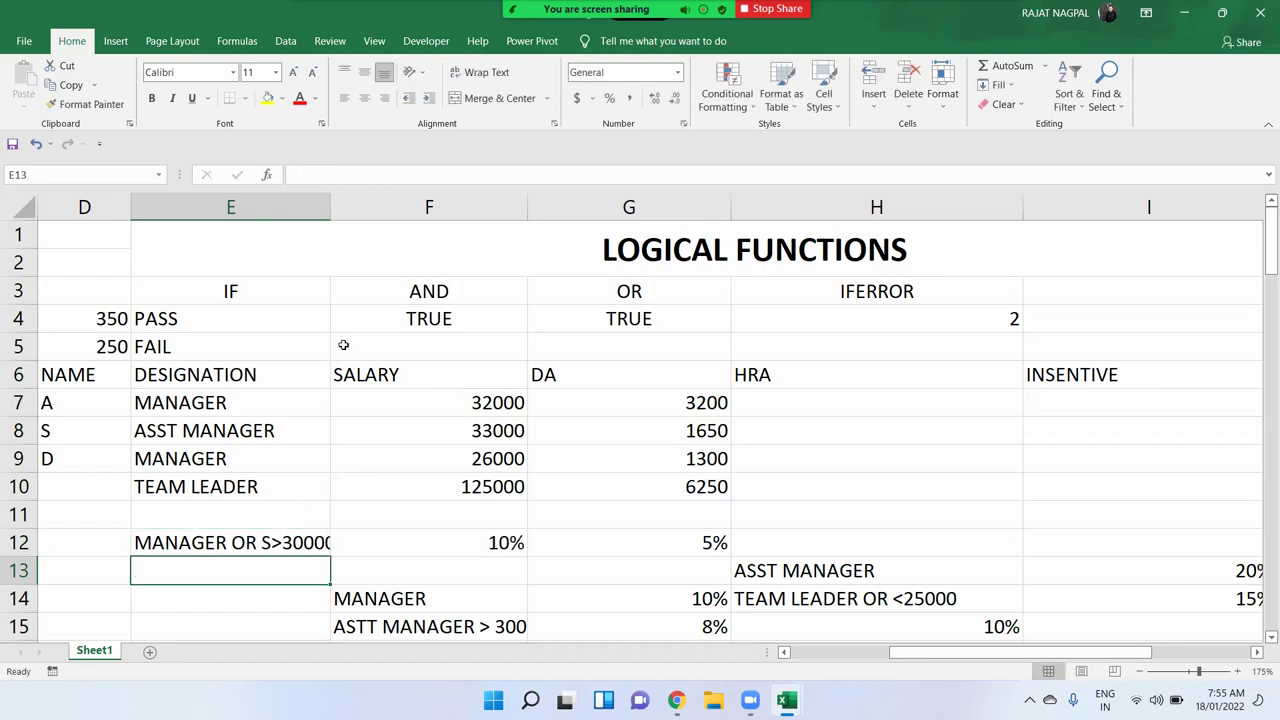
{"action": "left_click_drag", "start_coordinate": [331, 197], "coordinate": [341, 197]}
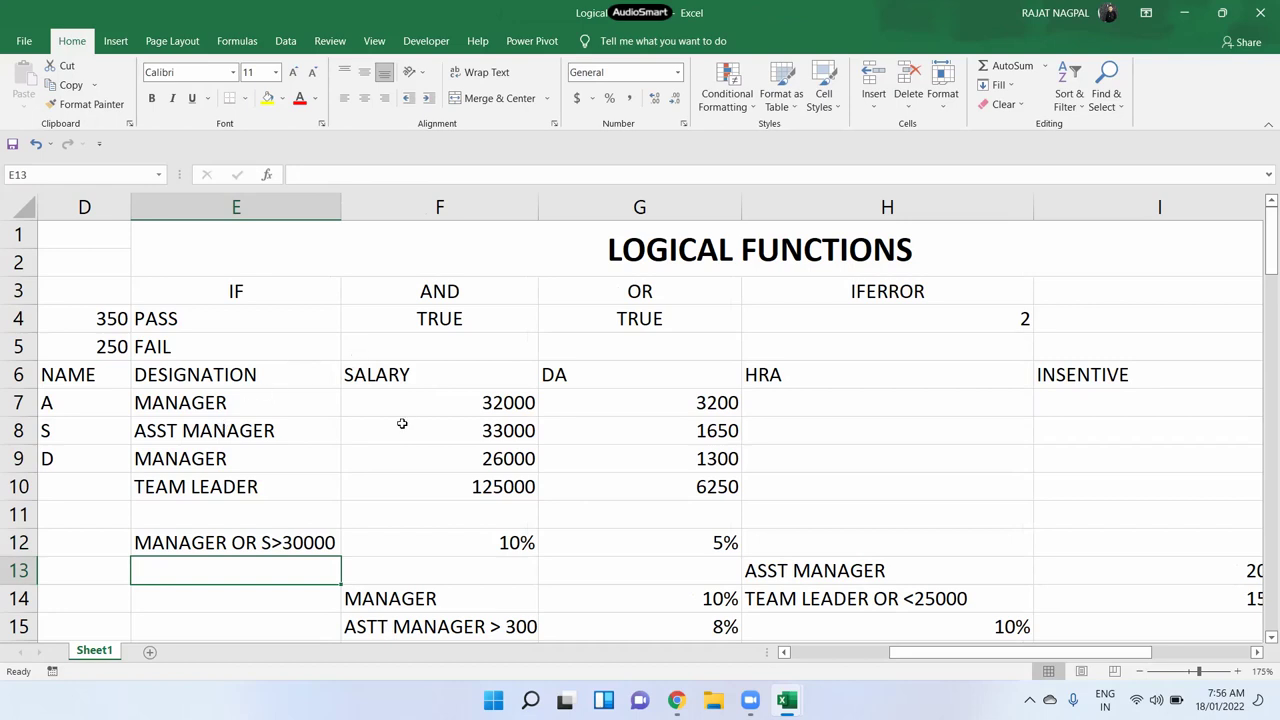
Compare row 7's MANAGER designation and 32000 salary, then select H7 for the HRA formula
{"action": "left_click", "coordinate": [771, 395]}
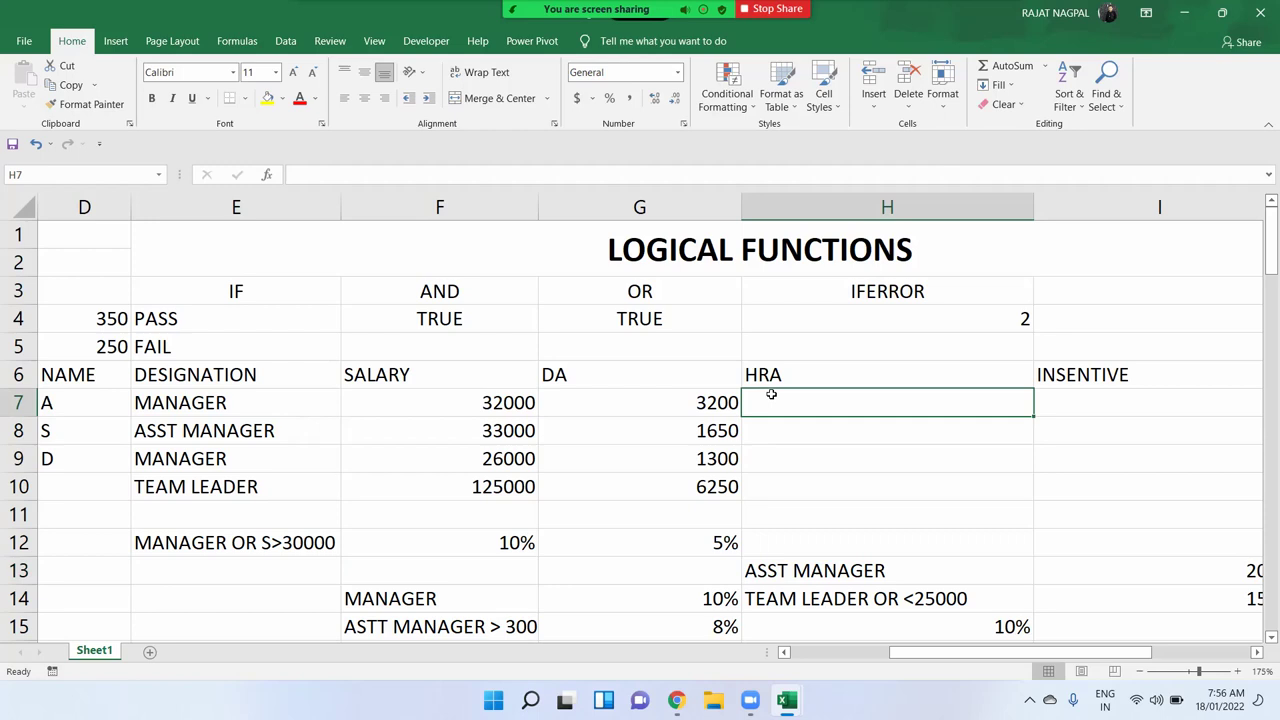
{"action": "left_click", "coordinate": [288, 406]}
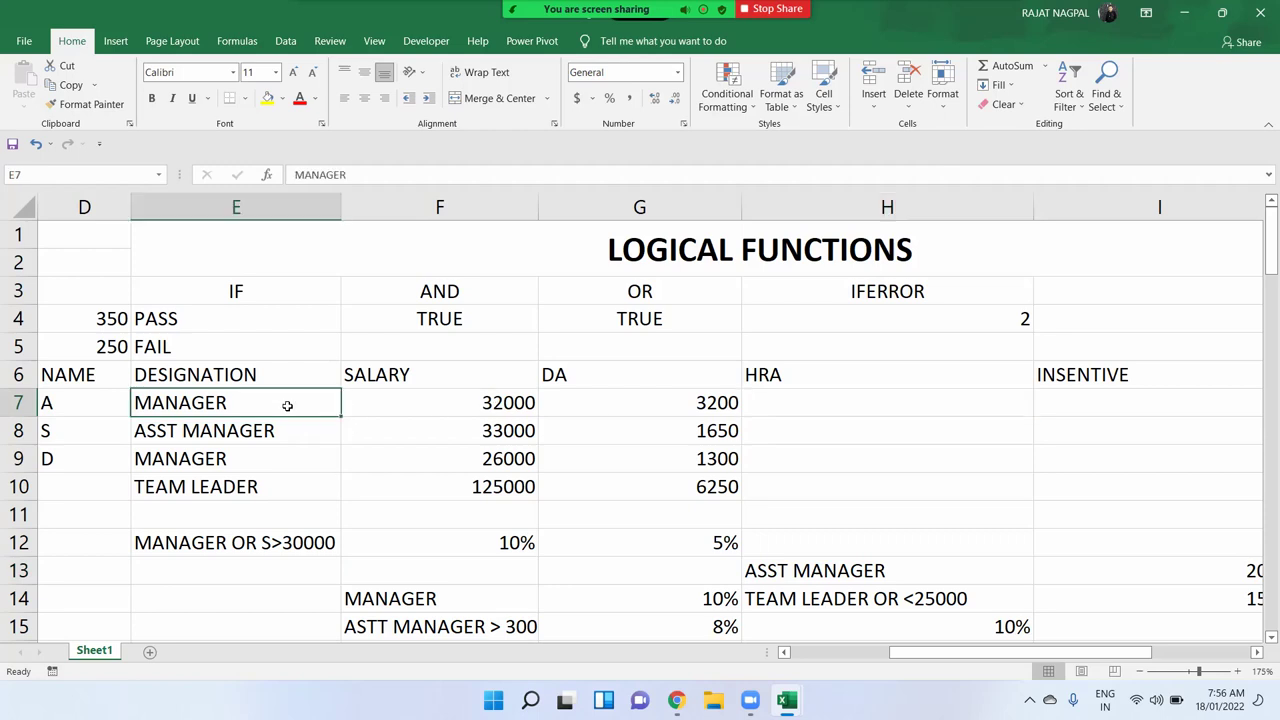
{"action": "left_click", "coordinate": [430, 409]}
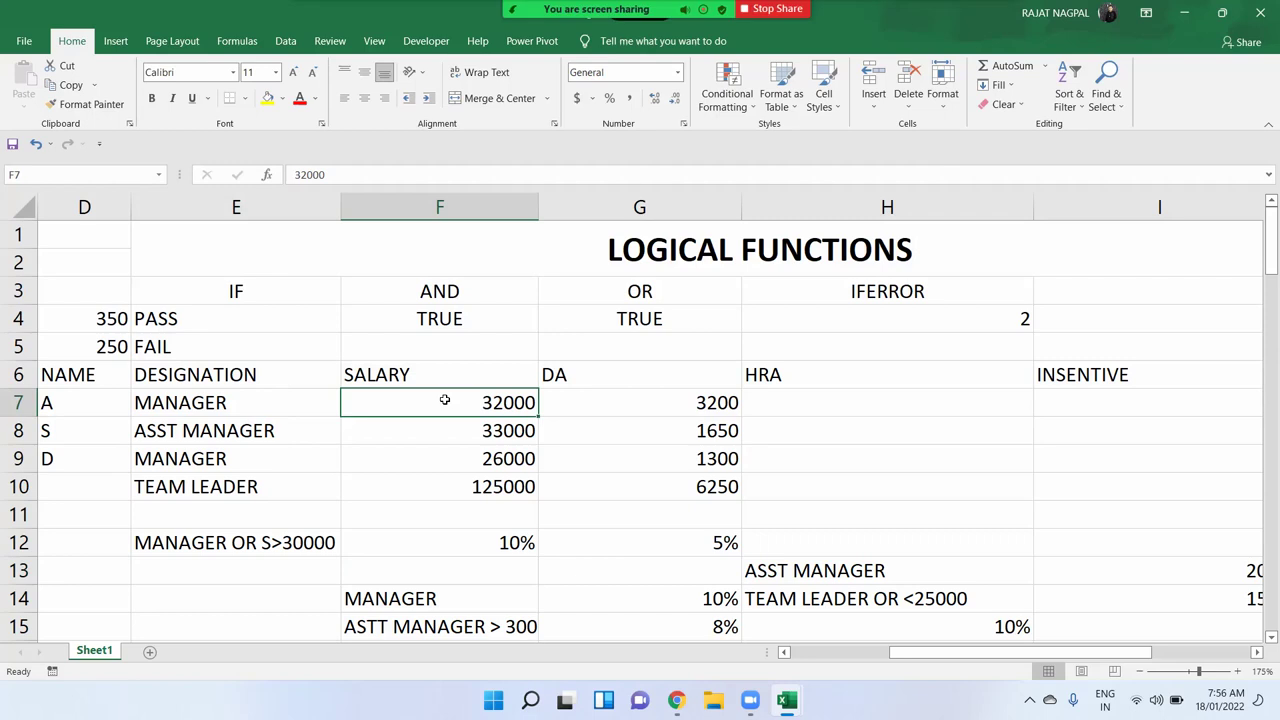
{"action": "left_click", "coordinate": [305, 406]}
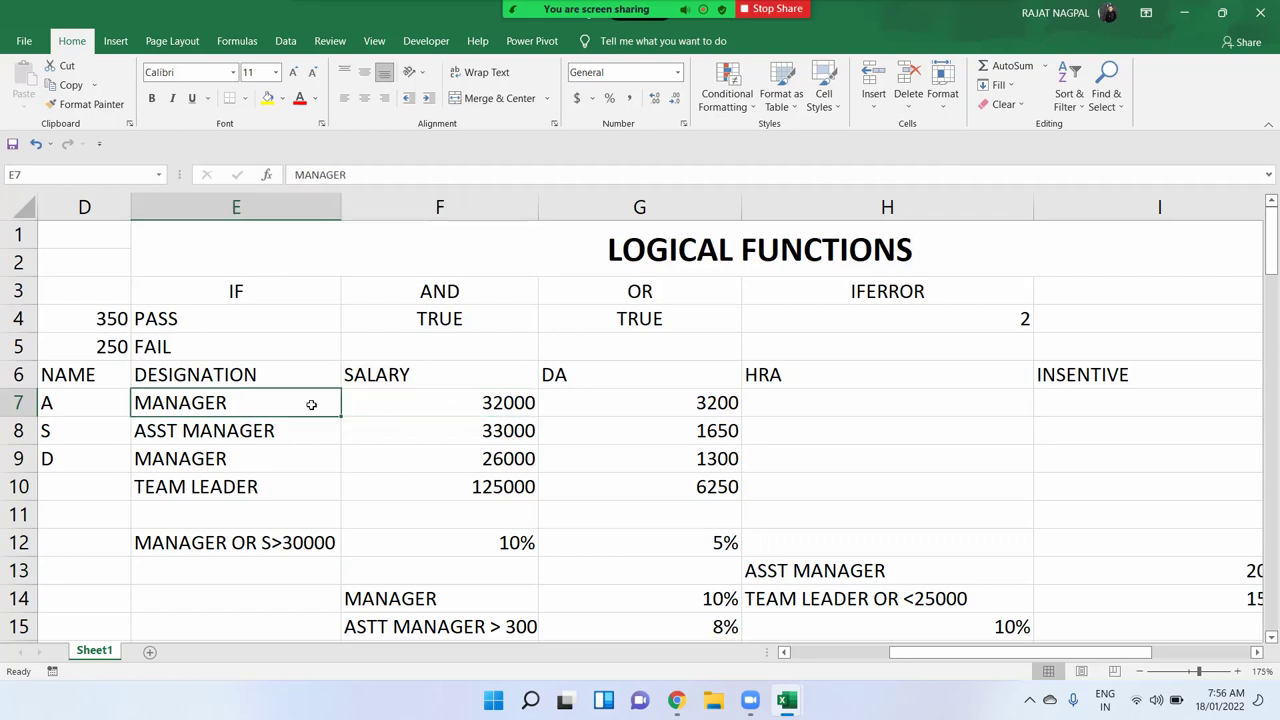
{"action": "left_click", "coordinate": [395, 410]}
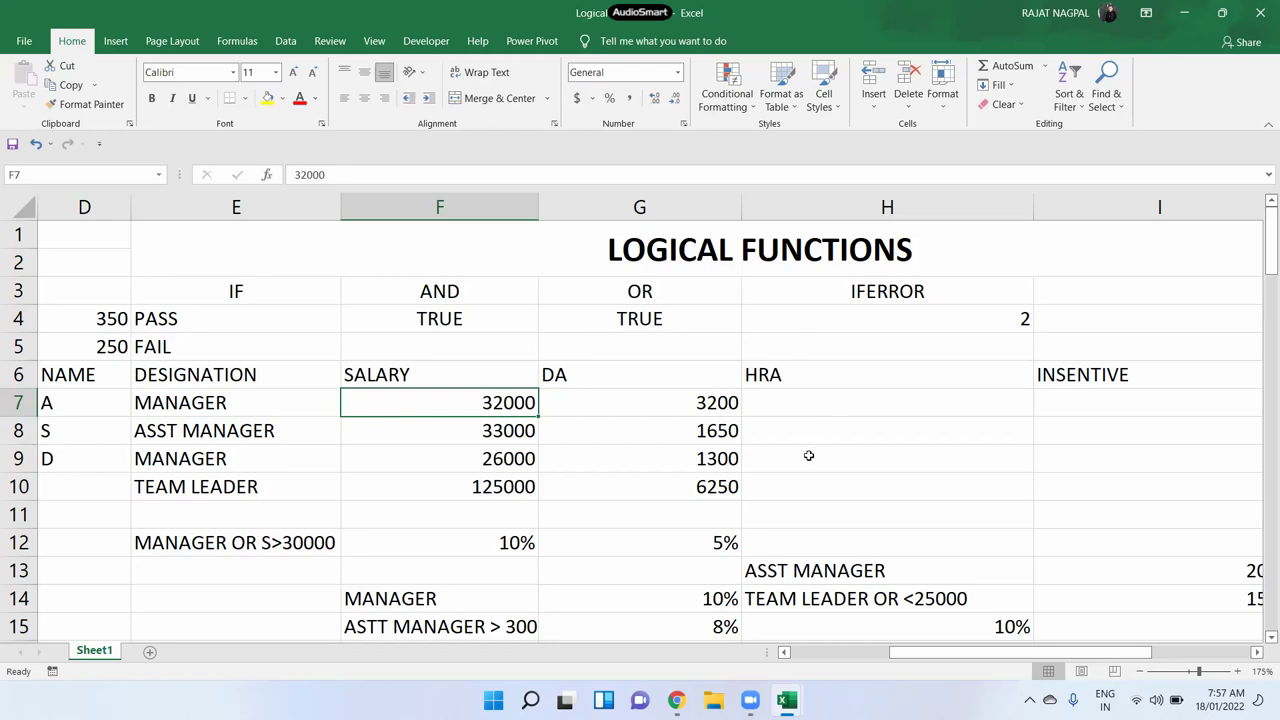
{"action": "left_click", "coordinate": [809, 408]}
Begin H7's HRA formula as =IF(OR( for the nested OR test
{"action": "type", "text": "="}
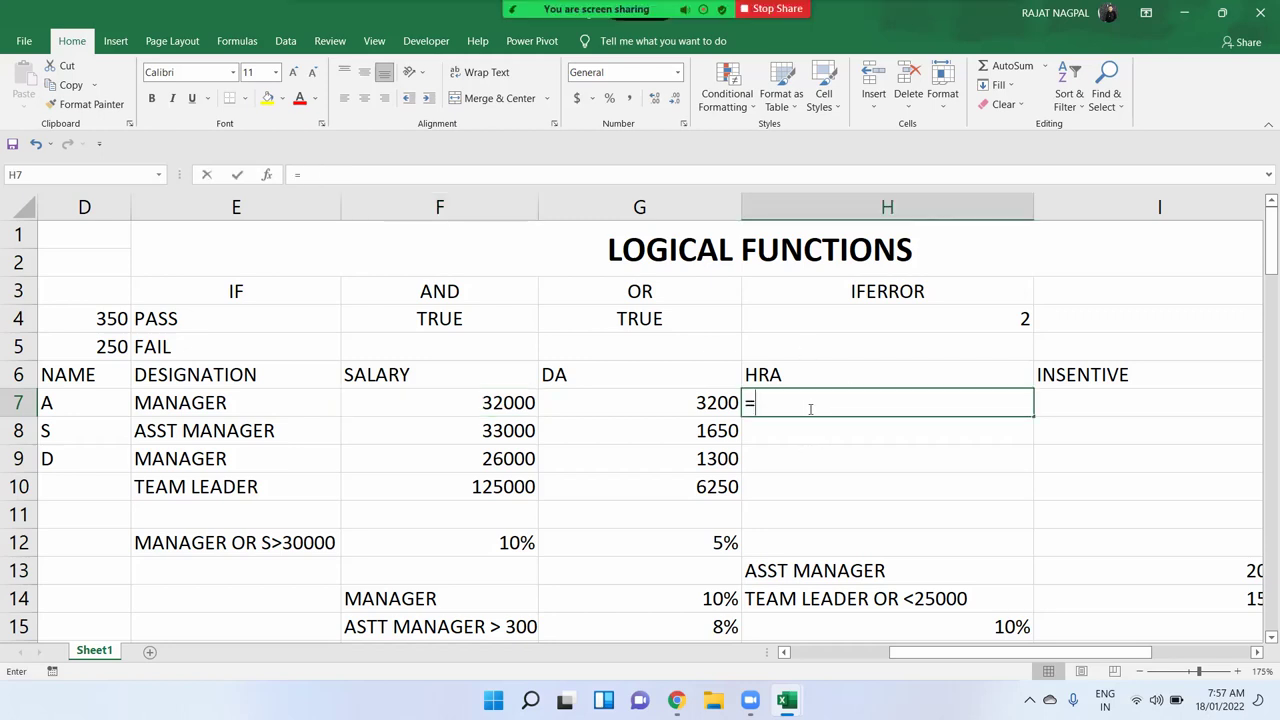
{"action": "type", "text": "IF("}
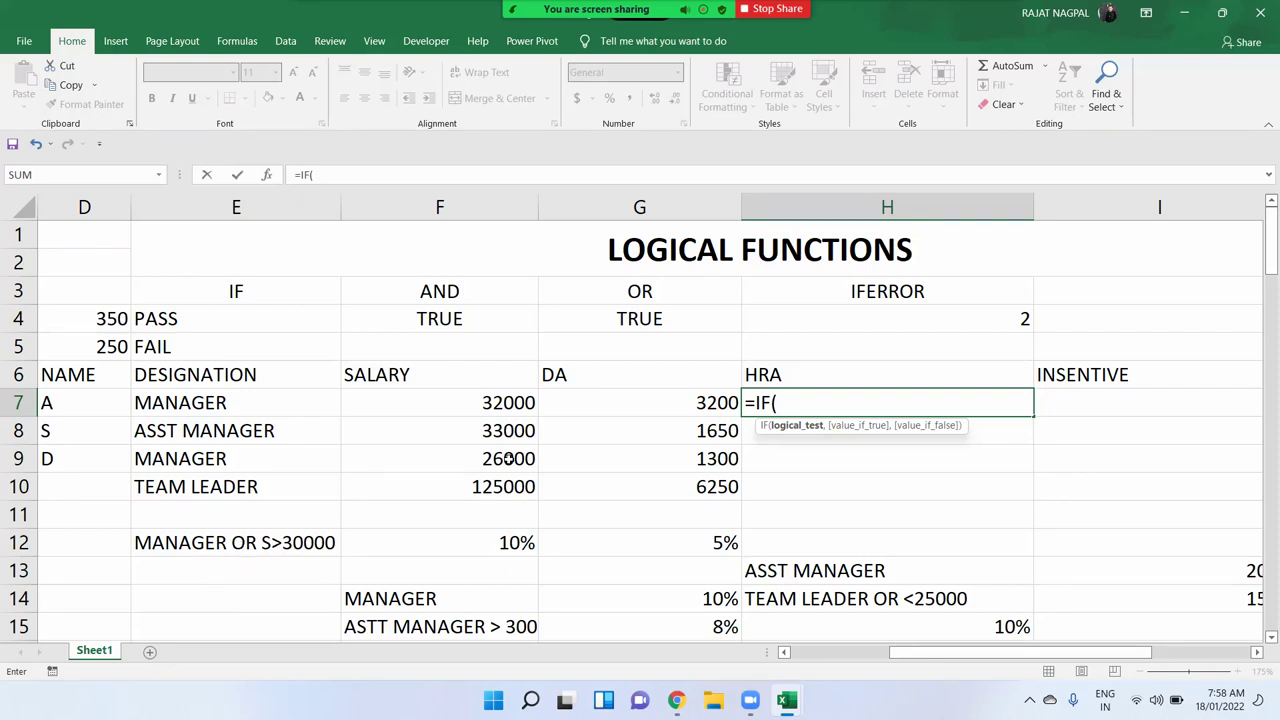
{"action": "left_click", "coordinate": [268, 395]}
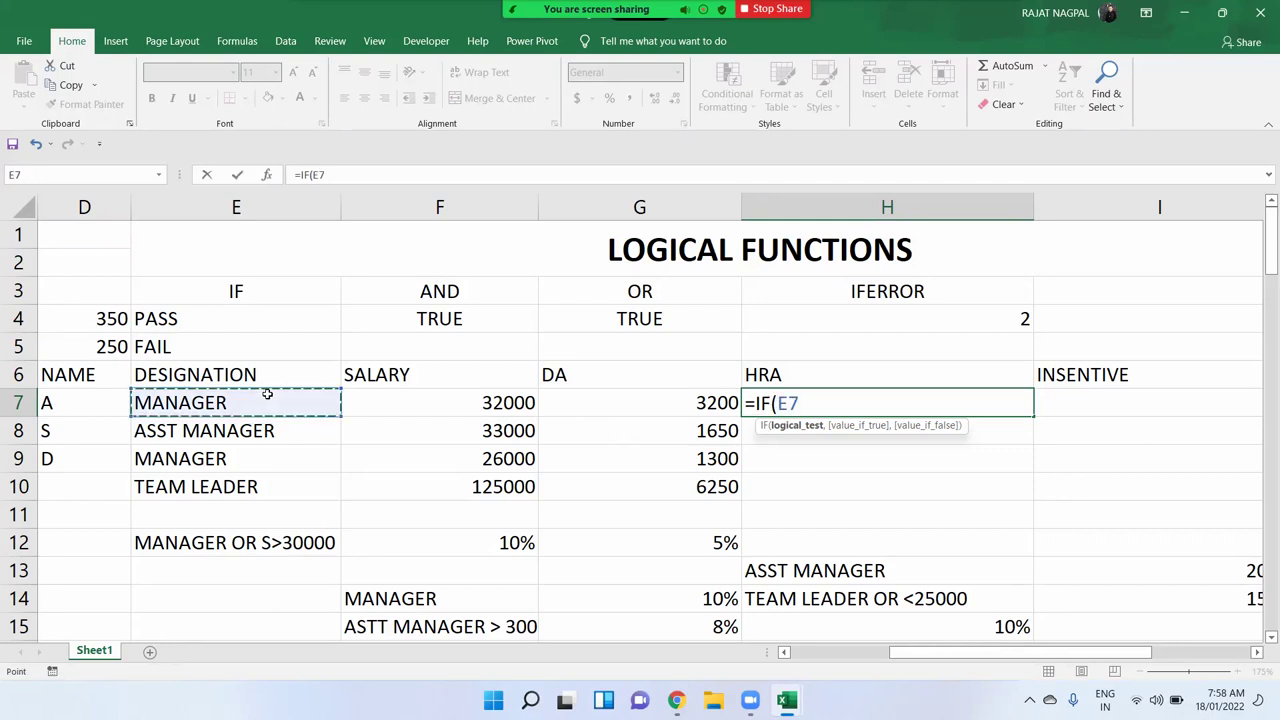
{"action": "type", "text": "="}
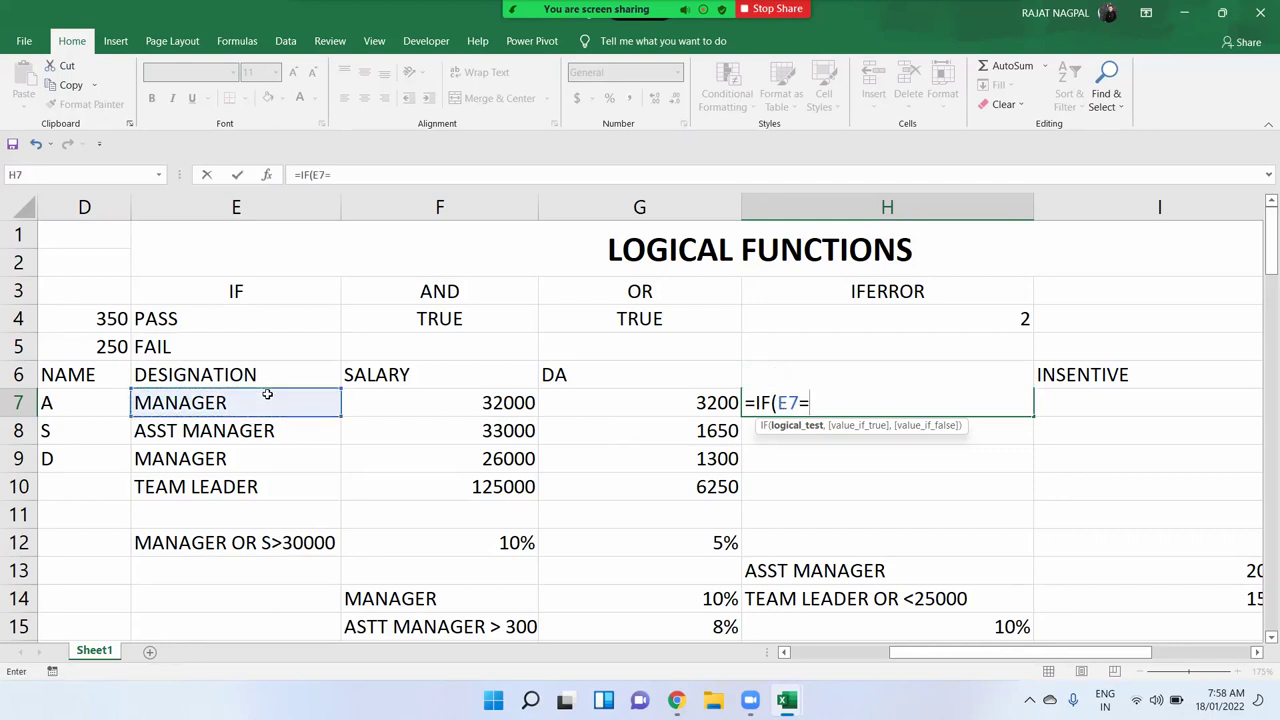
{"action": "key", "text": "BackSpace"}
{"action": "key", "text": "BackSpace"}
{"action": "key", "text": "BackSpace"}
{"action": "type", "text": "O"}
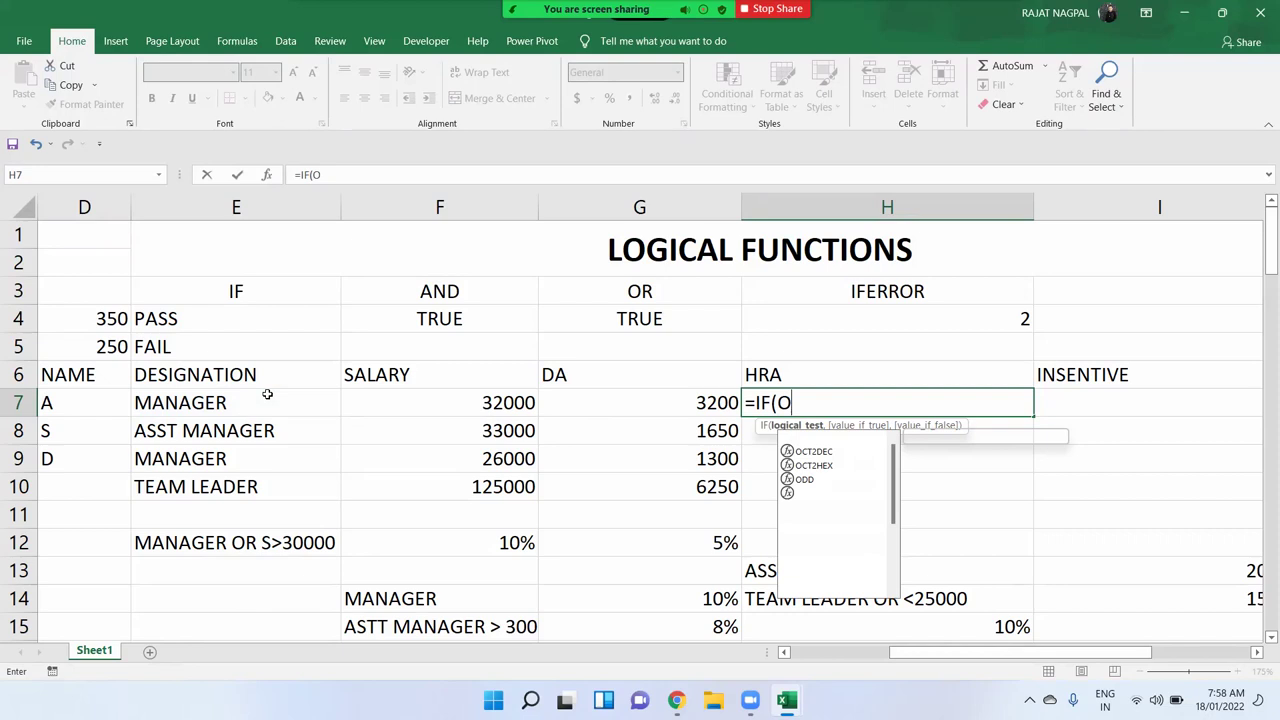
{"action": "type", "text": "R,"}
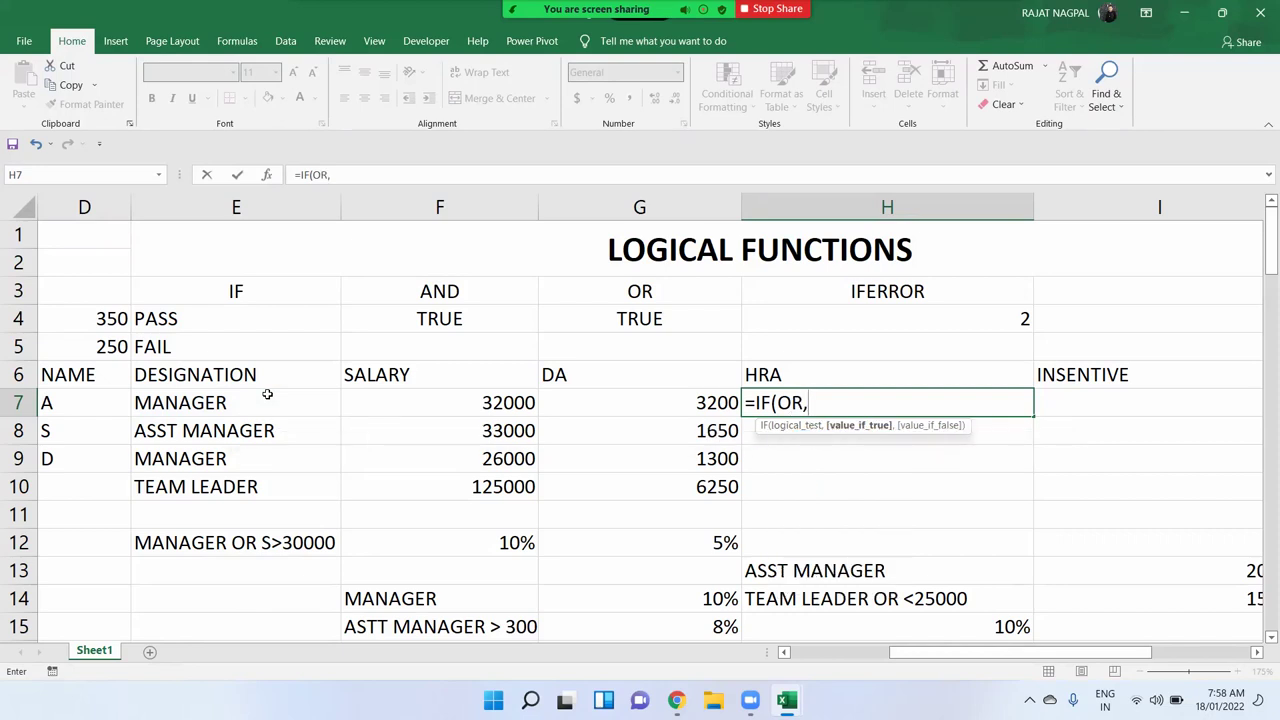
{"action": "type", "text": "("}
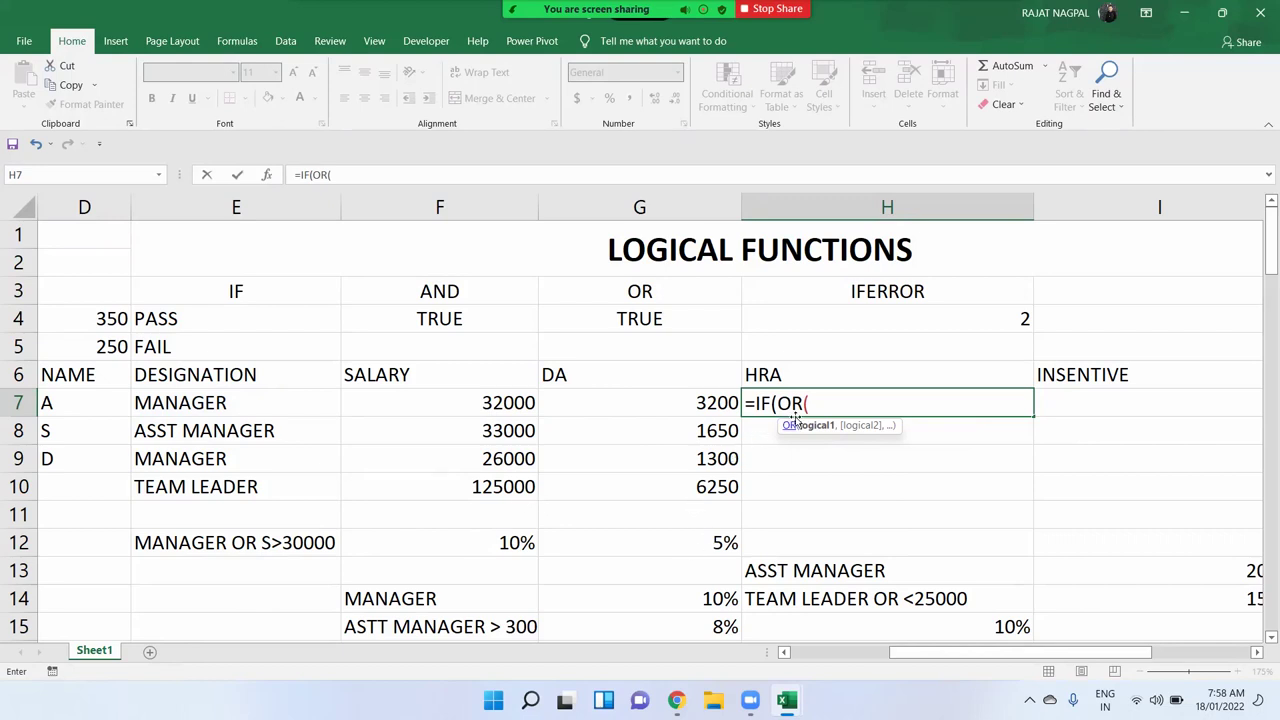
Build H7's OR test: E7="MANAGER" or F7>30000
{"action": "left_click", "coordinate": [246, 402]}
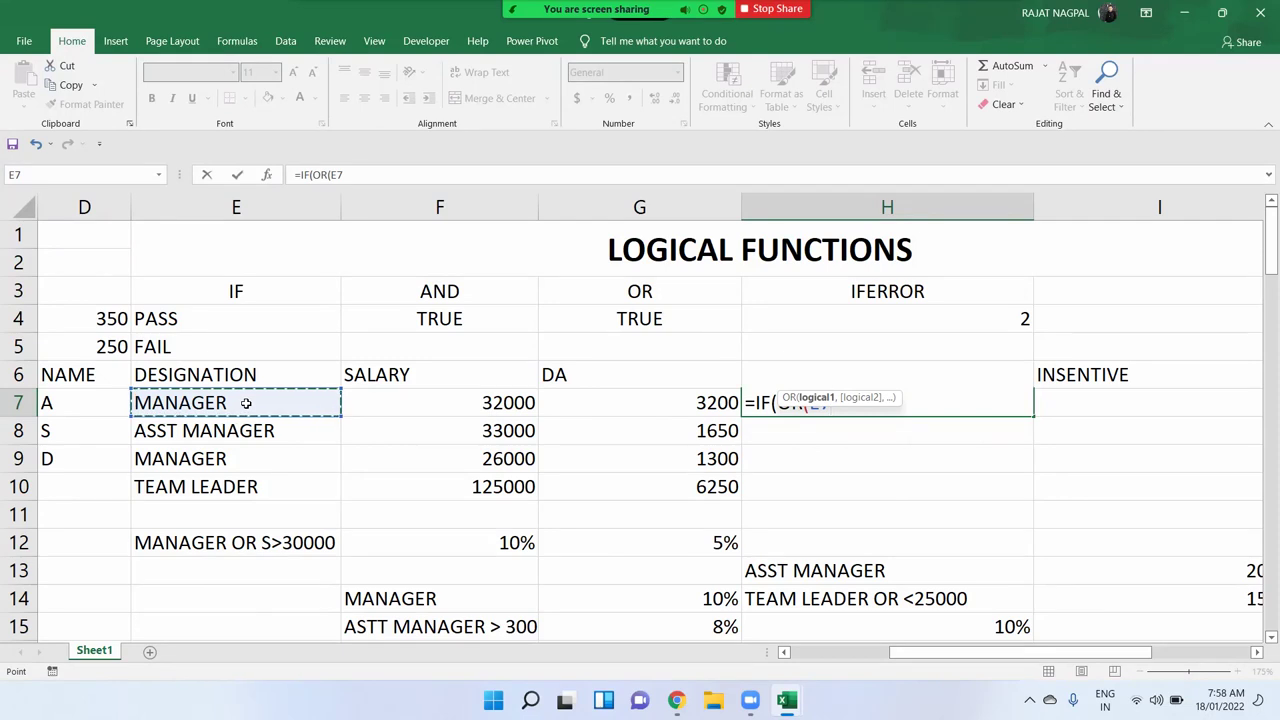
{"action": "type", "text": "=\""}
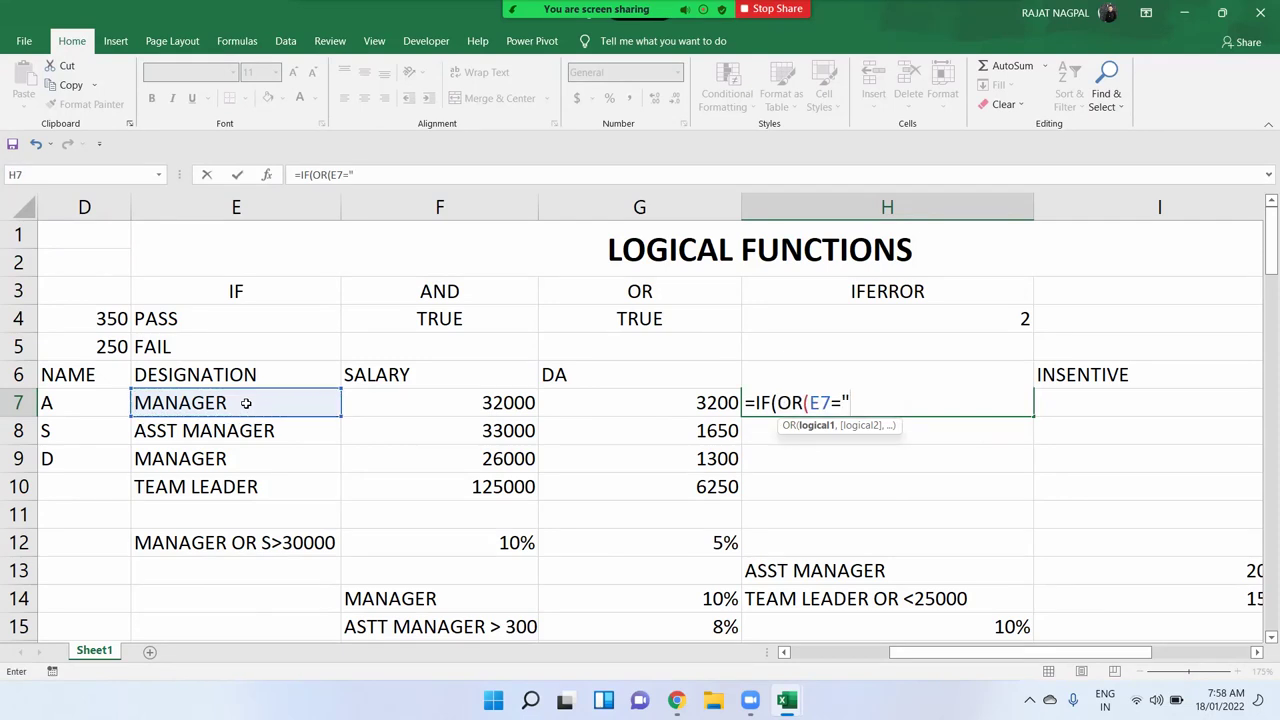
{"action": "type", "text": "MAN"}
{"action": "type", "text": "AGER\""}
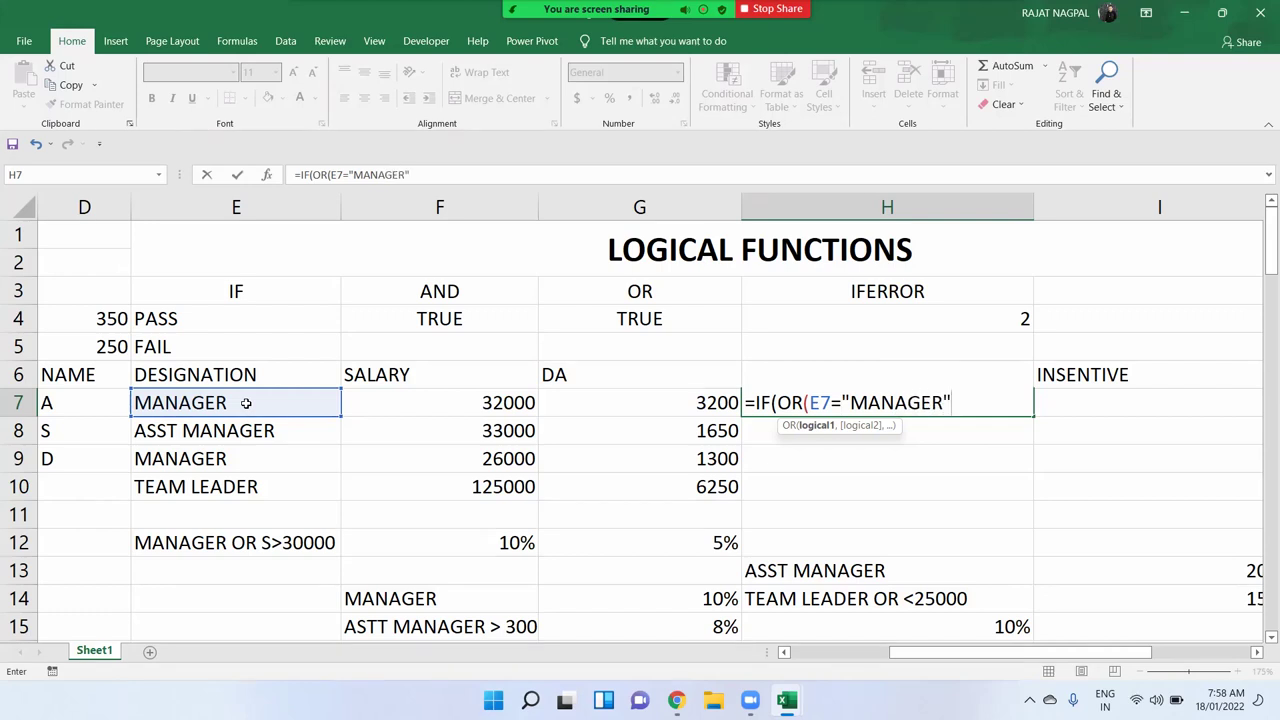
{"action": "type", "text": ","}
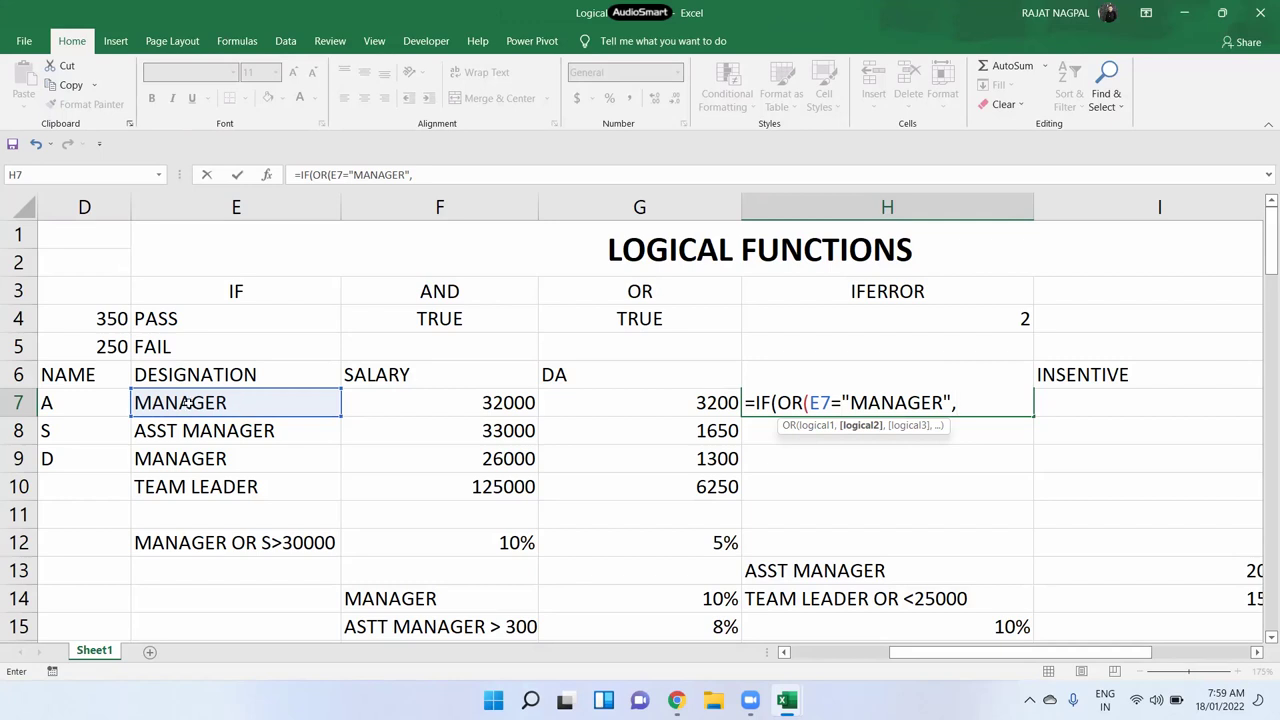
{"action": "left_click", "coordinate": [392, 402]}
{"action": "type", "text": ">30000"}
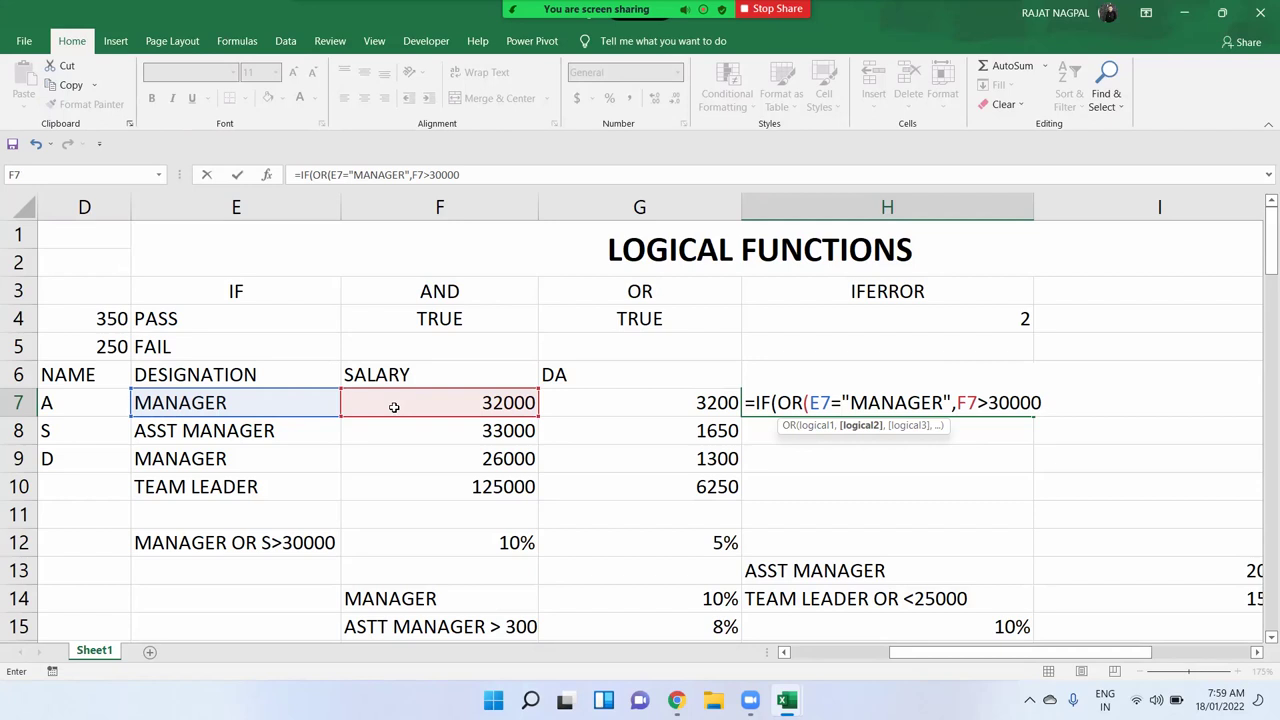
{"action": "type", "text": ")"}
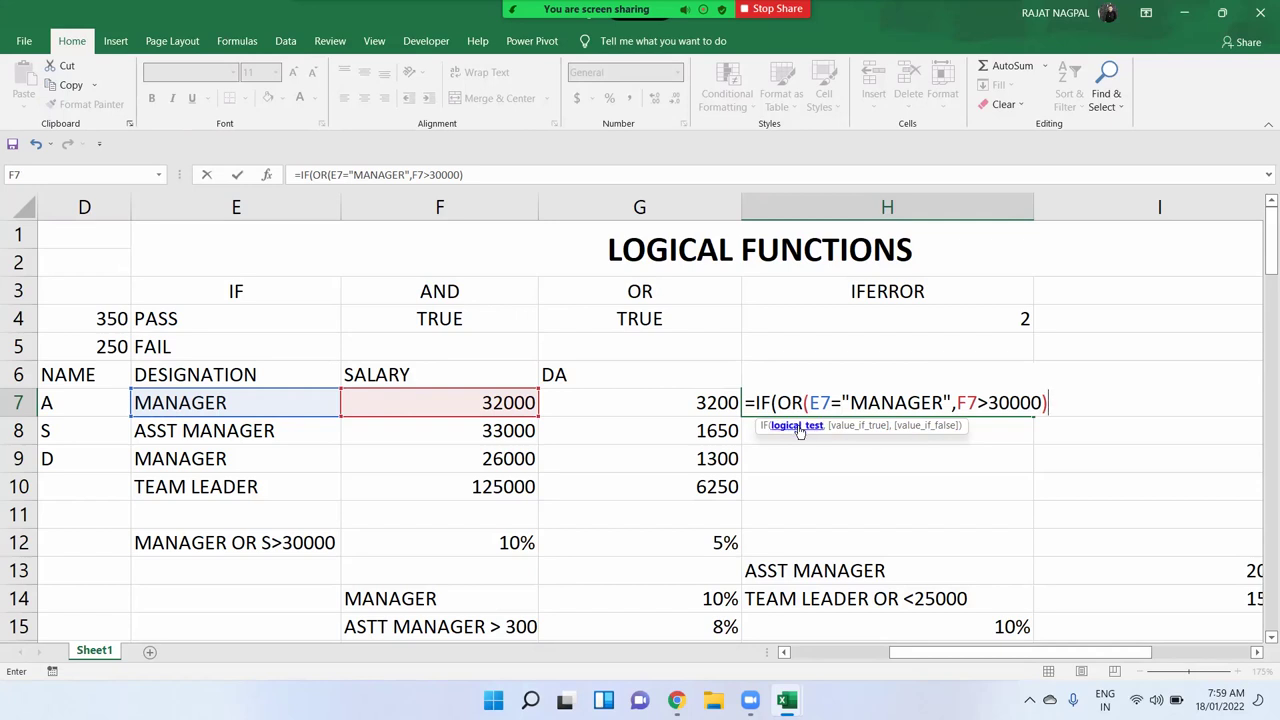
{"action": "type", "text": ","}
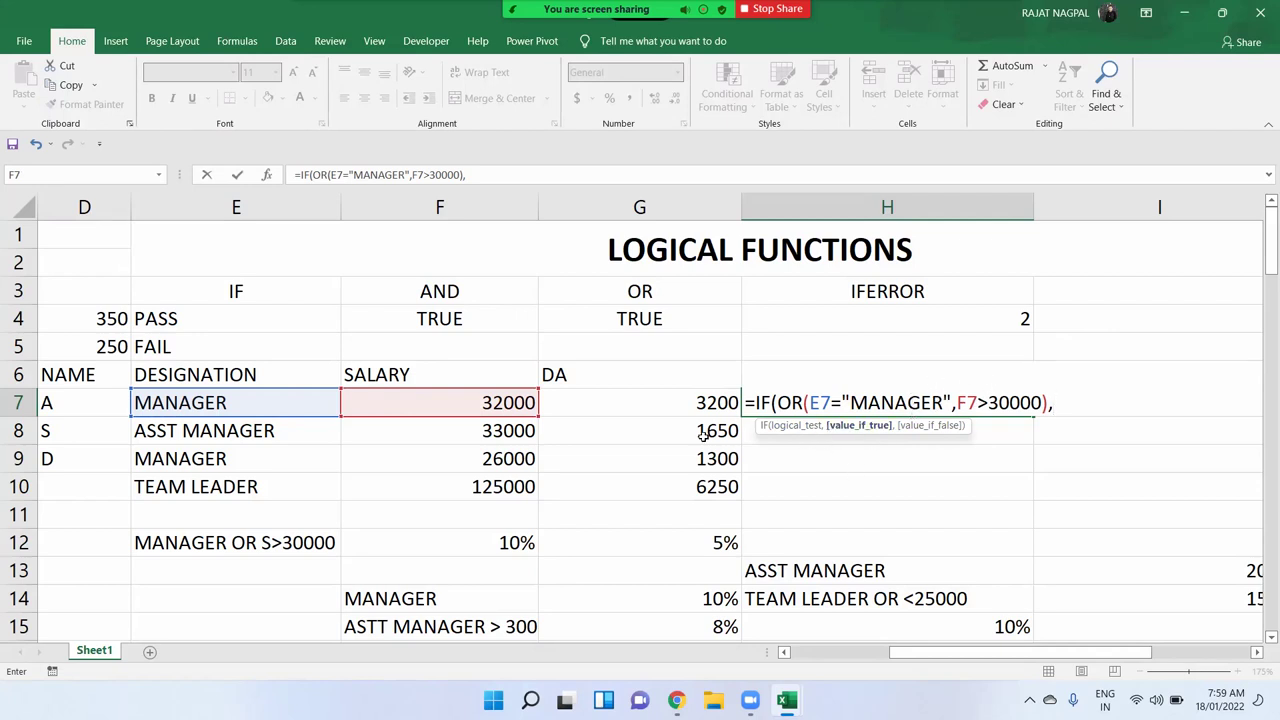
Add the results F7*20% if true, otherwise F7*10%, and commit for an HRA of 6400
{"action": "left_click", "coordinate": [476, 402]}
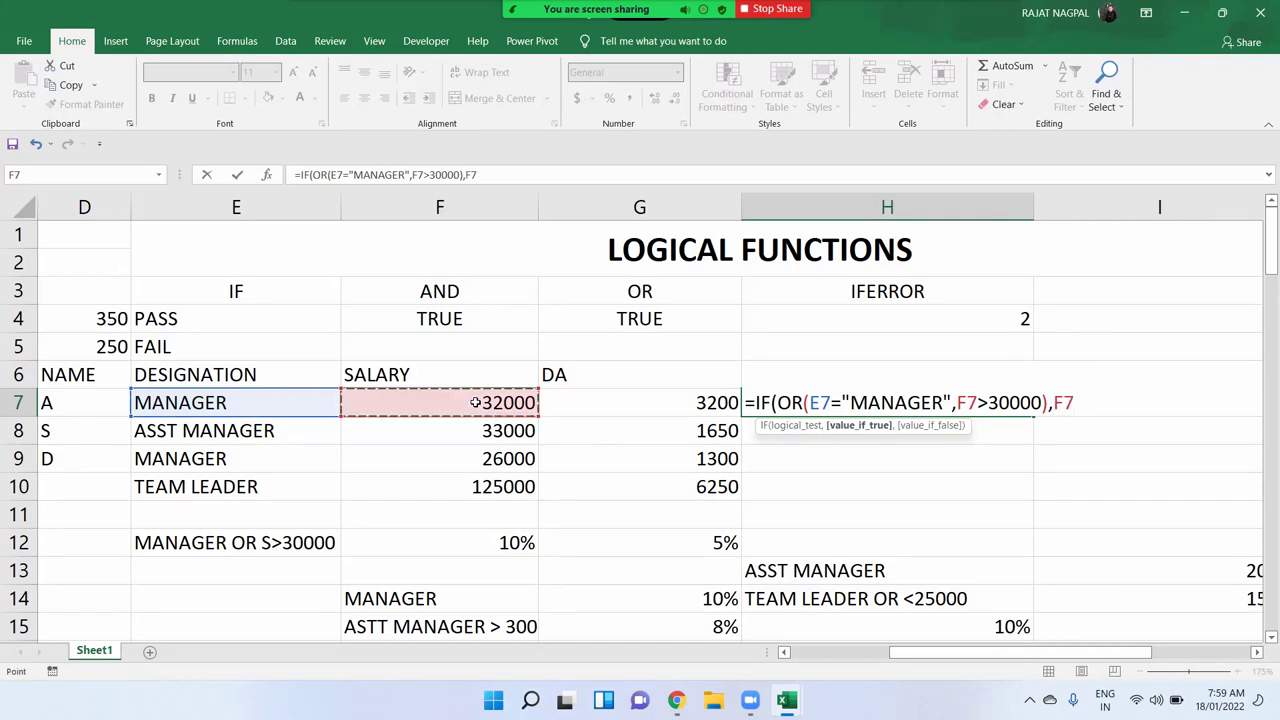
{"action": "type", "text": "*32"}
{"action": "key", "text": "BackSpace"}
{"action": "key", "text": "BackSpace"}
{"action": "type", "text": "20%,"}
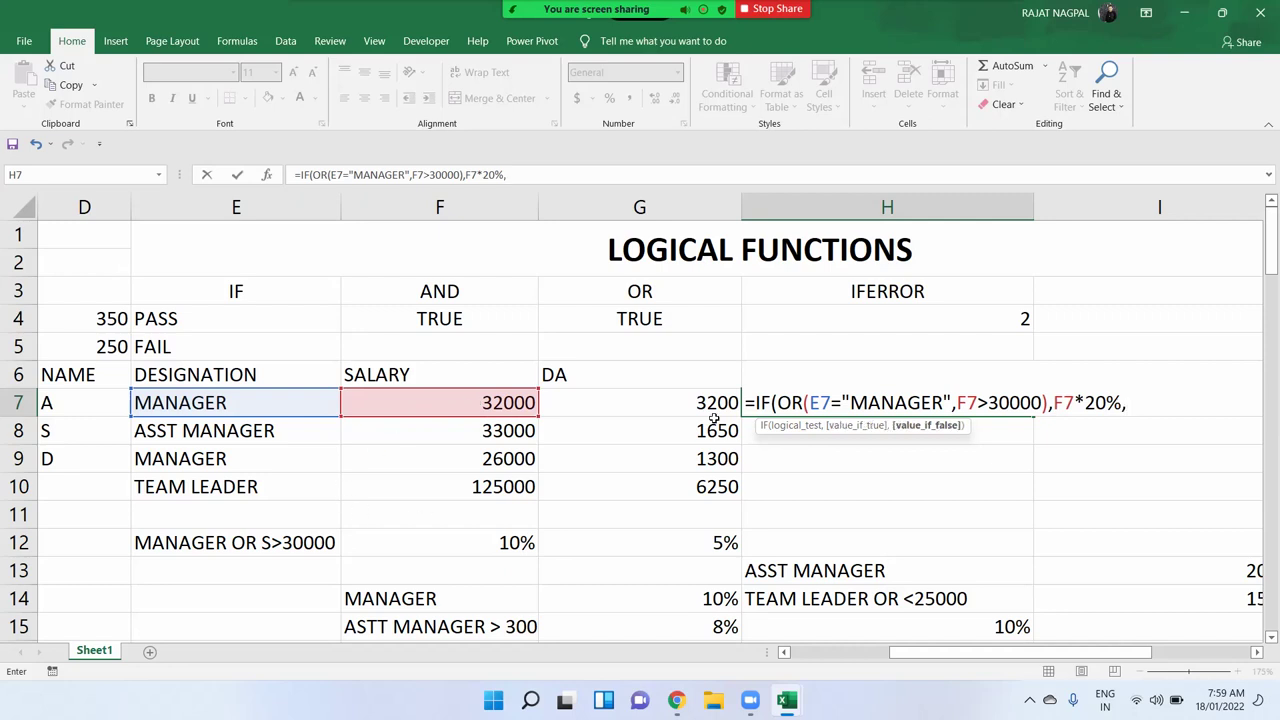
{"action": "left_click", "coordinate": [487, 405]}
{"action": "type", "text": "*10"}
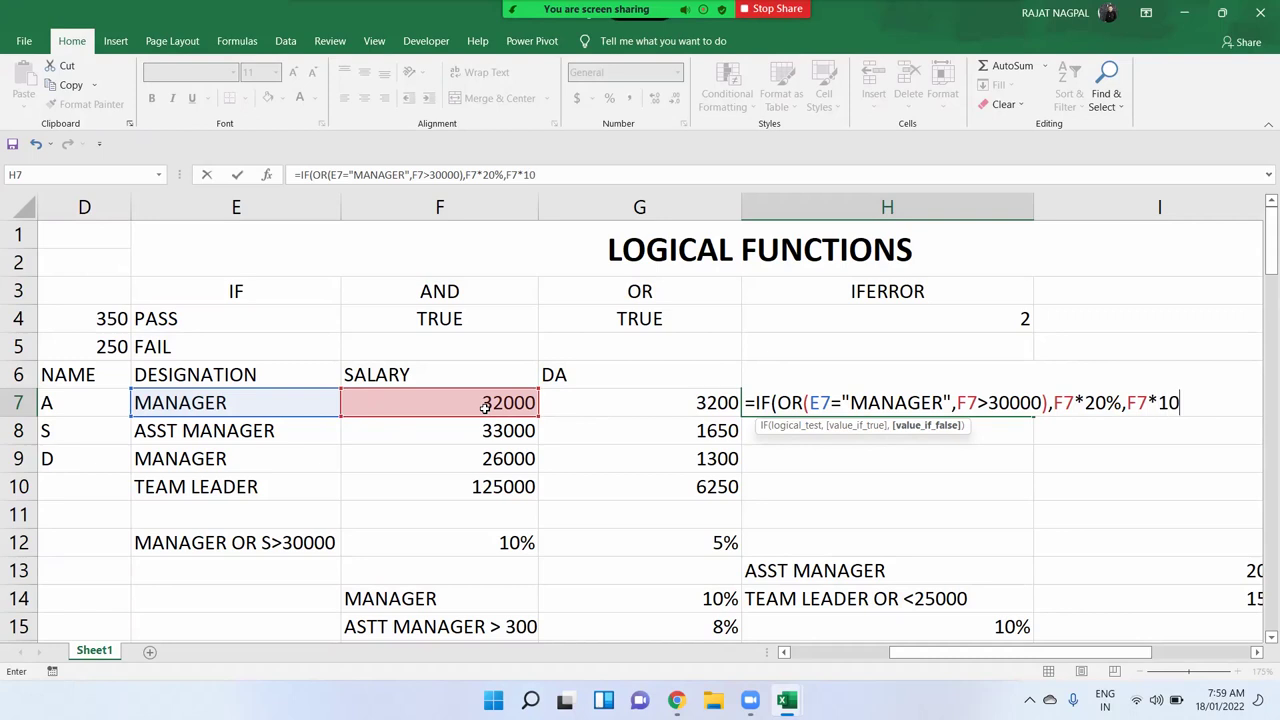
{"action": "type", "text": "%"}
{"action": "type", "text": ")"}
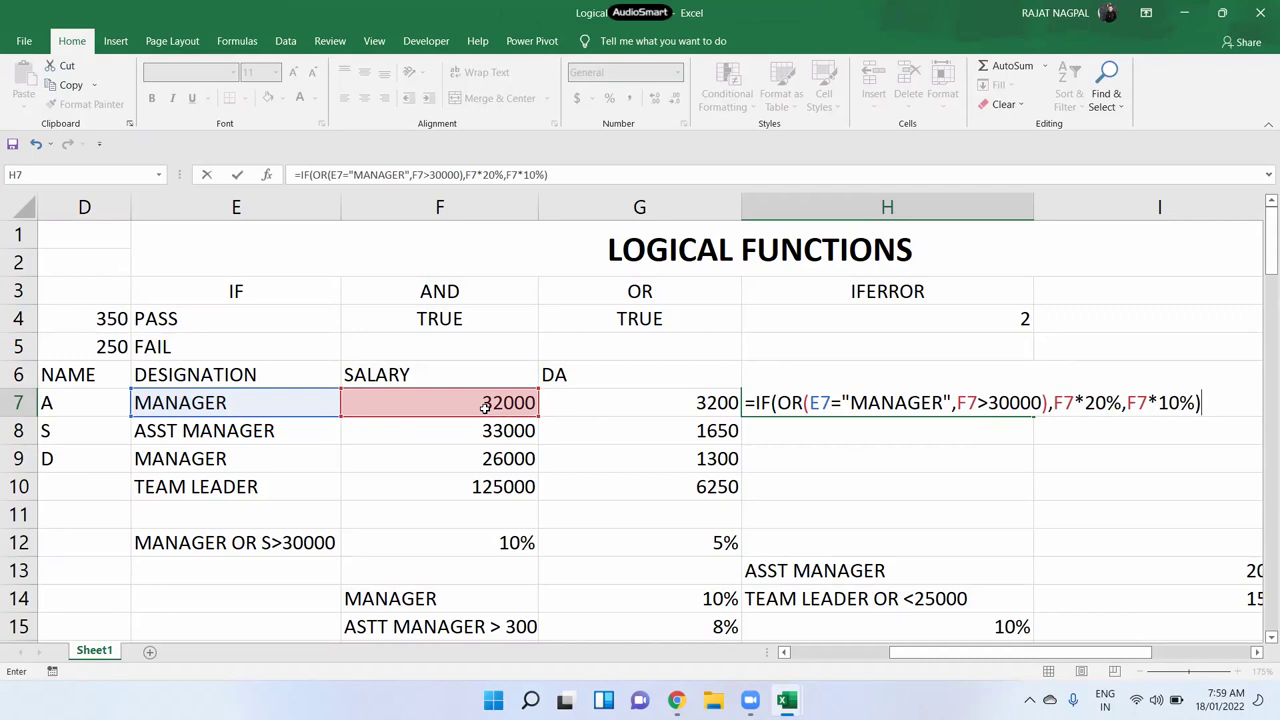
{"action": "key", "text": "Return"}
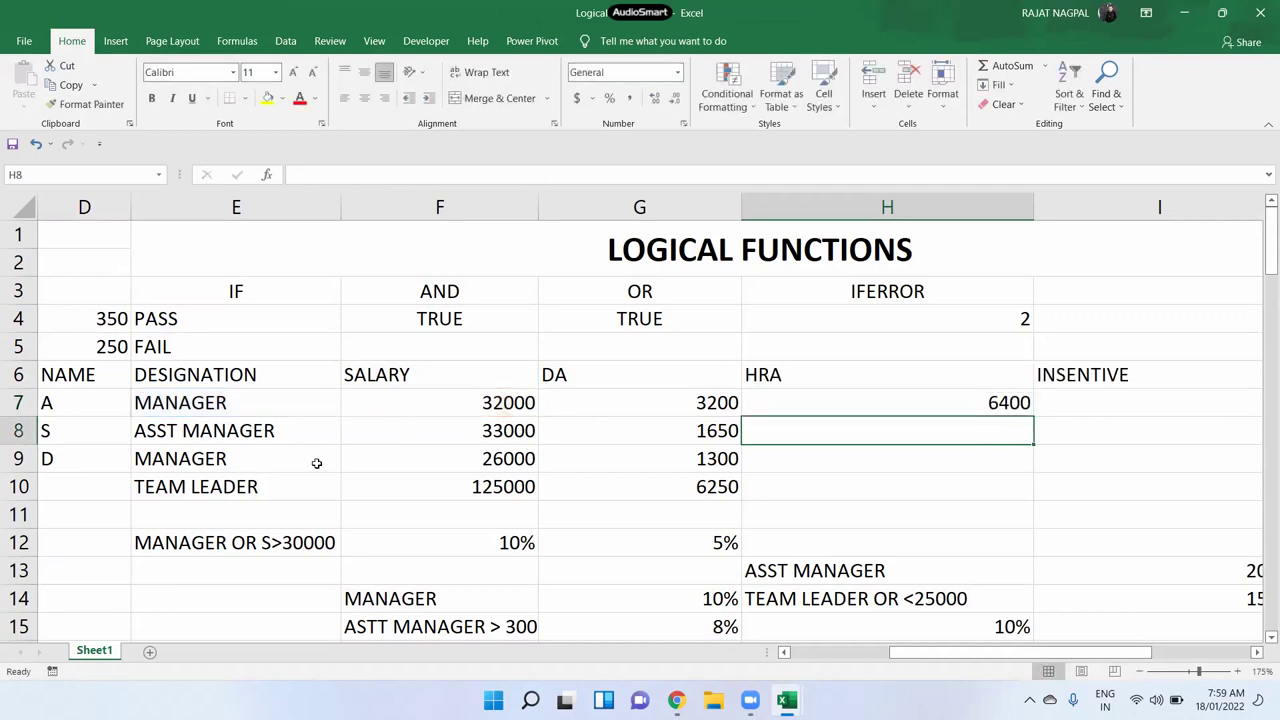
Fill the H7 HRA formula down to H10, giving 6400, 6600, 5200 and 25000
{"action": "left_click", "coordinate": [957, 393]}
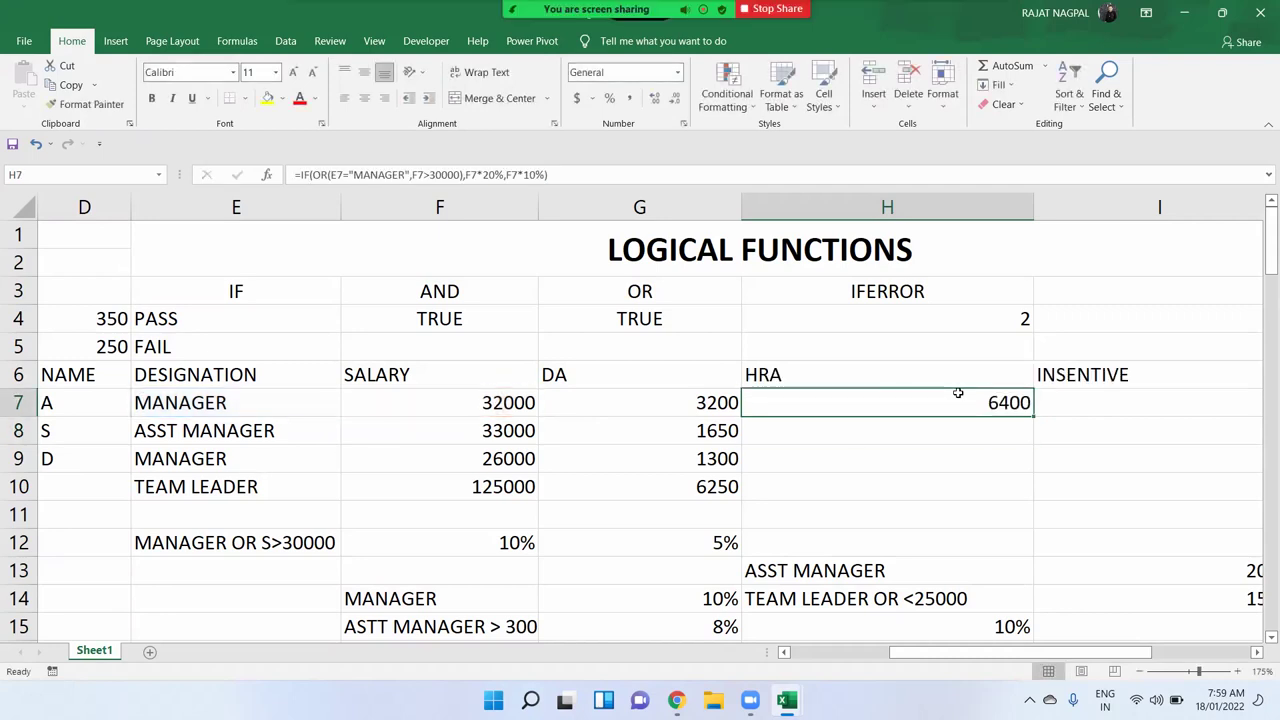
{"action": "double_click", "coordinate": [1034, 415]}
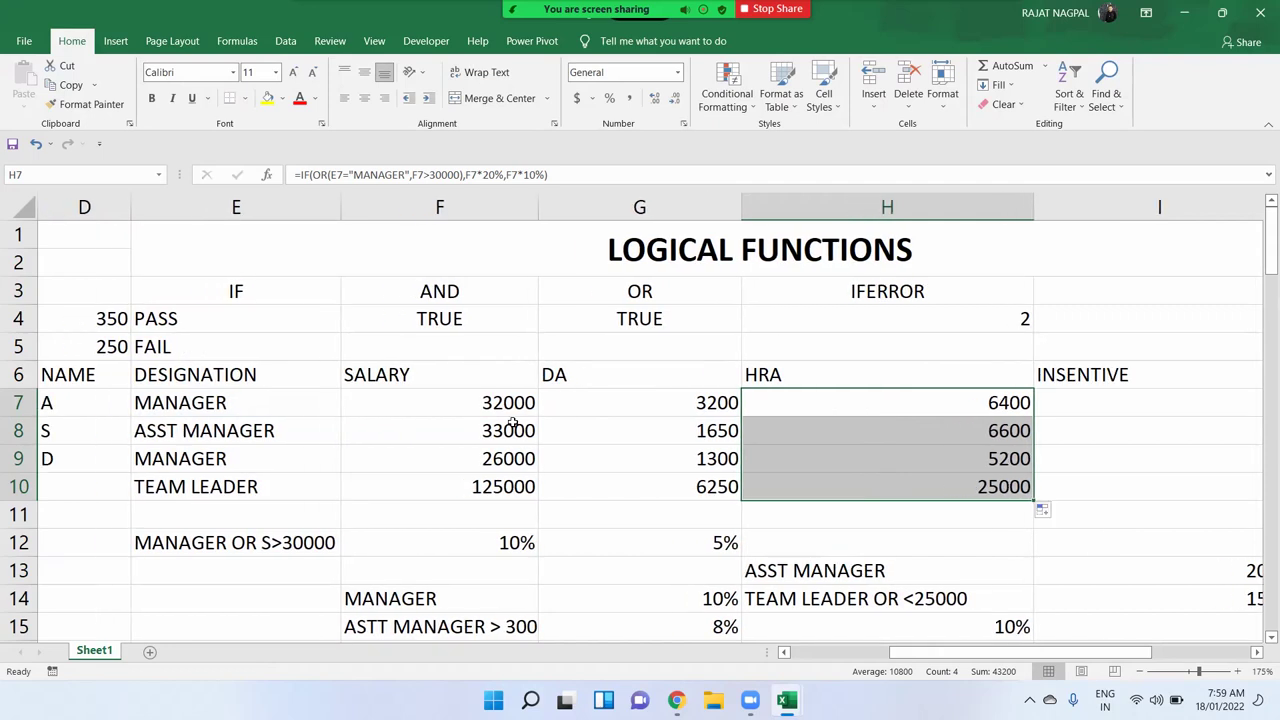
Change the team leader's salary in F10 from 125000 to 25000
{"action": "left_click", "coordinate": [260, 492]}
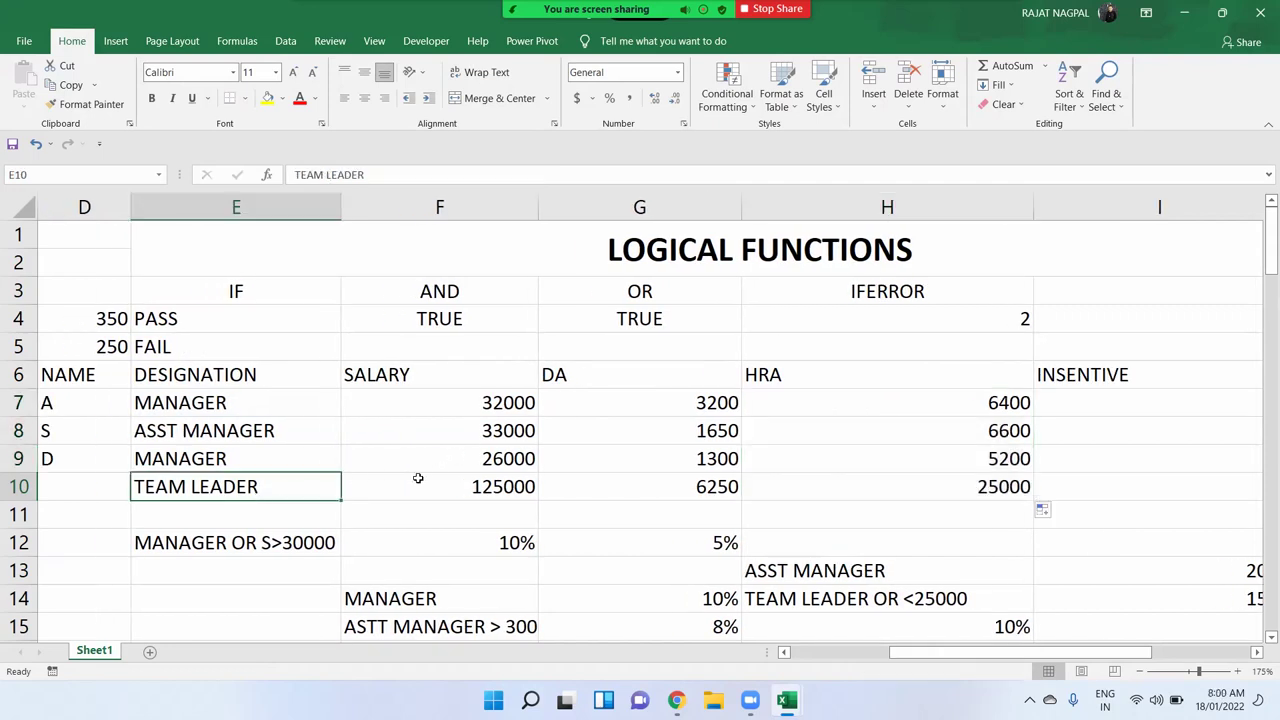
{"action": "left_click", "coordinate": [427, 479]}
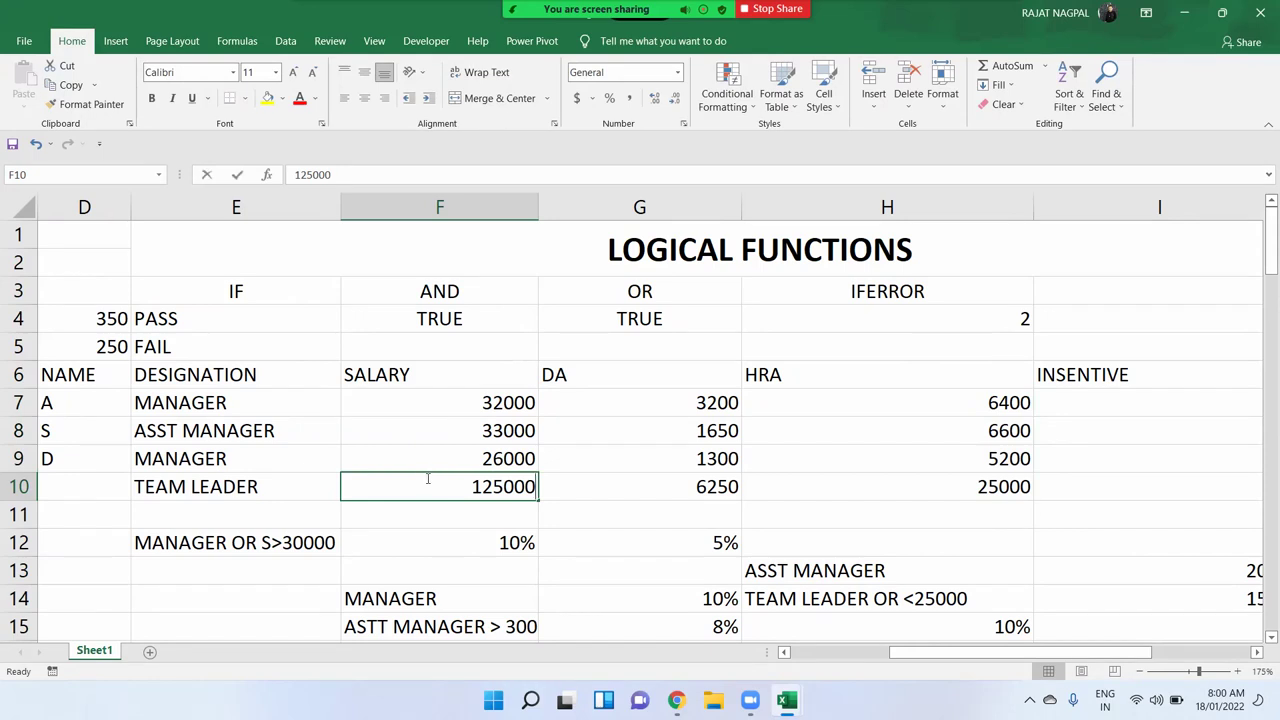
{"action": "type", "text": "25000"}
{"action": "key", "text": "Return"}
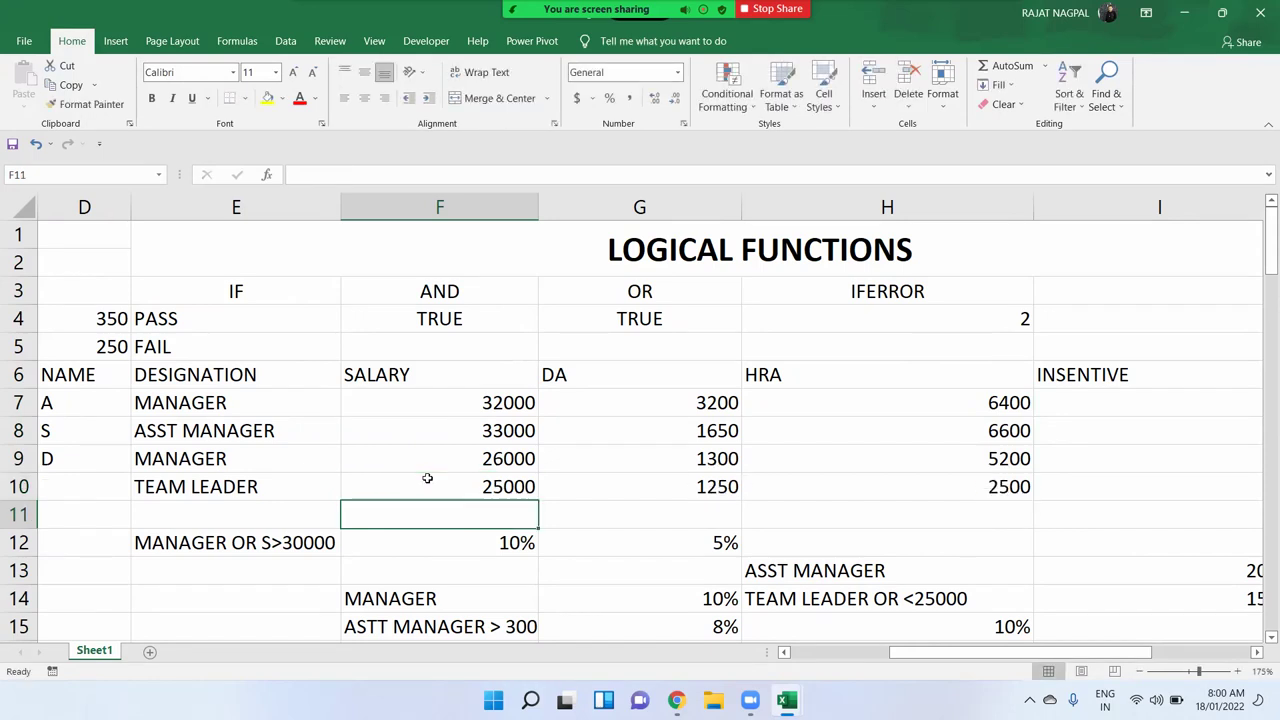
Review the HRA formulas in H7 and H8 against their designations and salaries
{"action": "left_click", "coordinate": [1018, 486]}
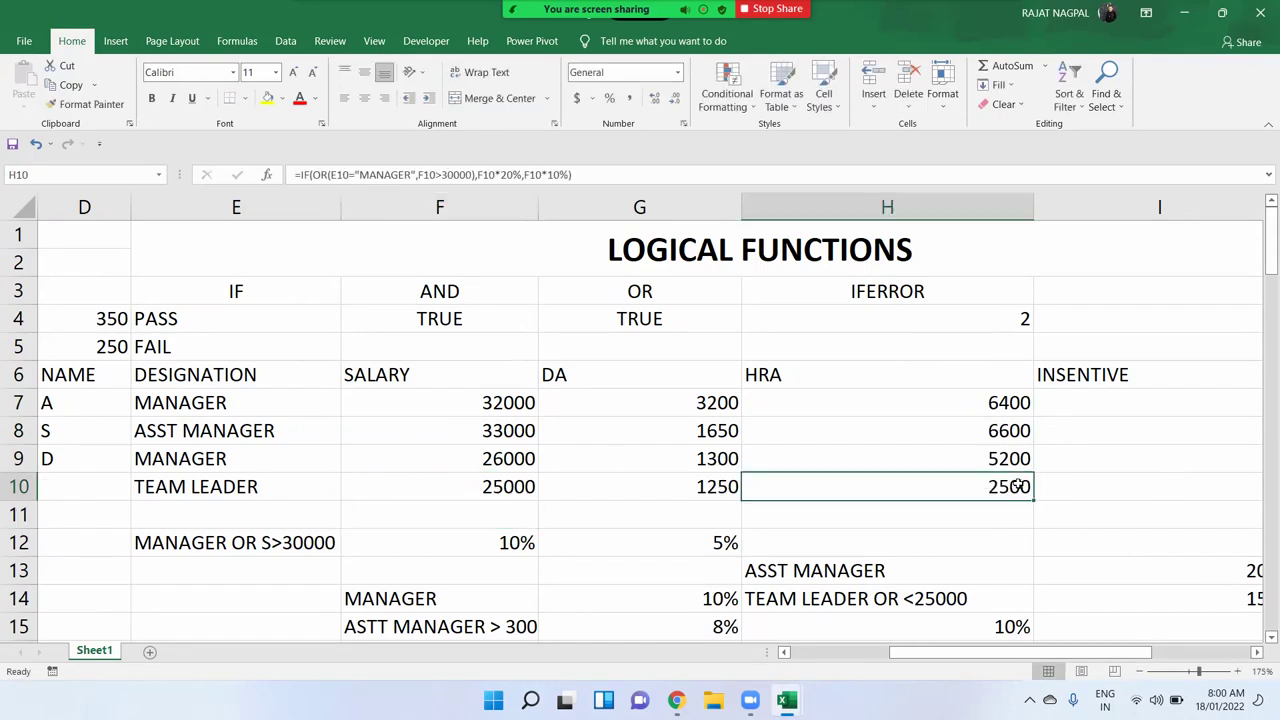
{"action": "double_click", "coordinate": [990, 404]}
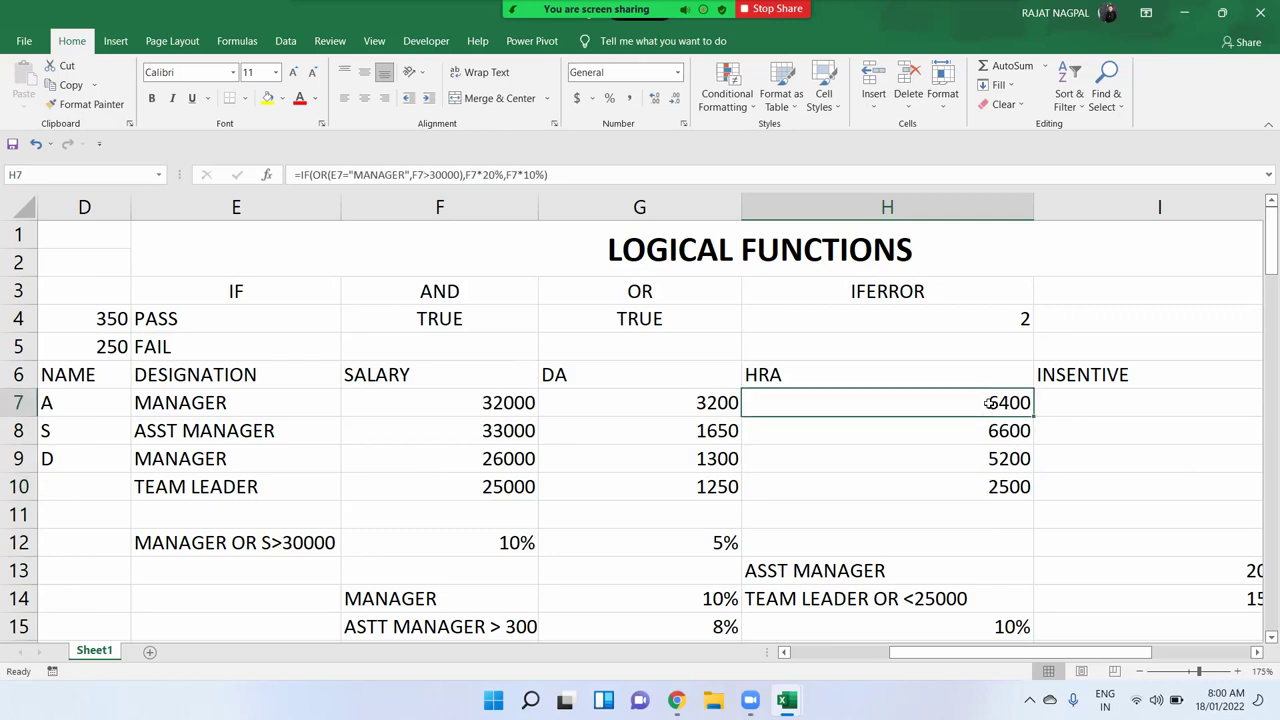
{"action": "key", "text": "Return"}
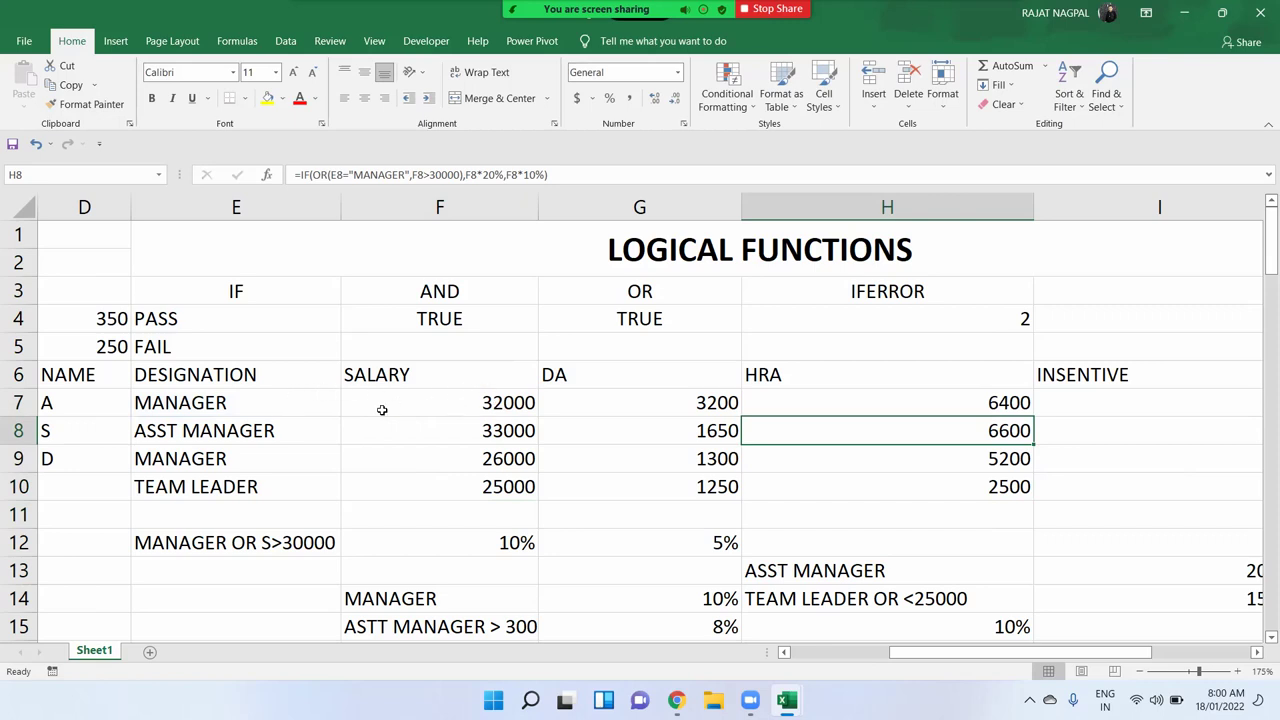
{"action": "left_click", "coordinate": [271, 432]}
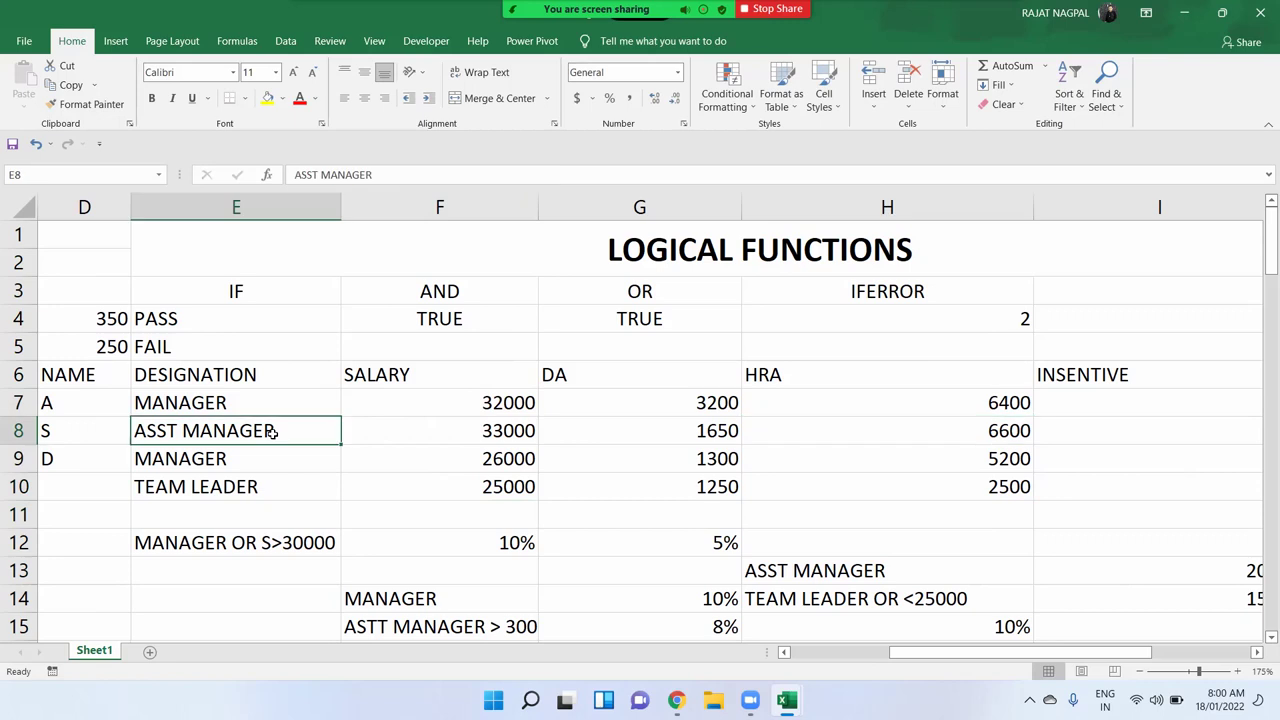
{"action": "left_click", "coordinate": [420, 424]}
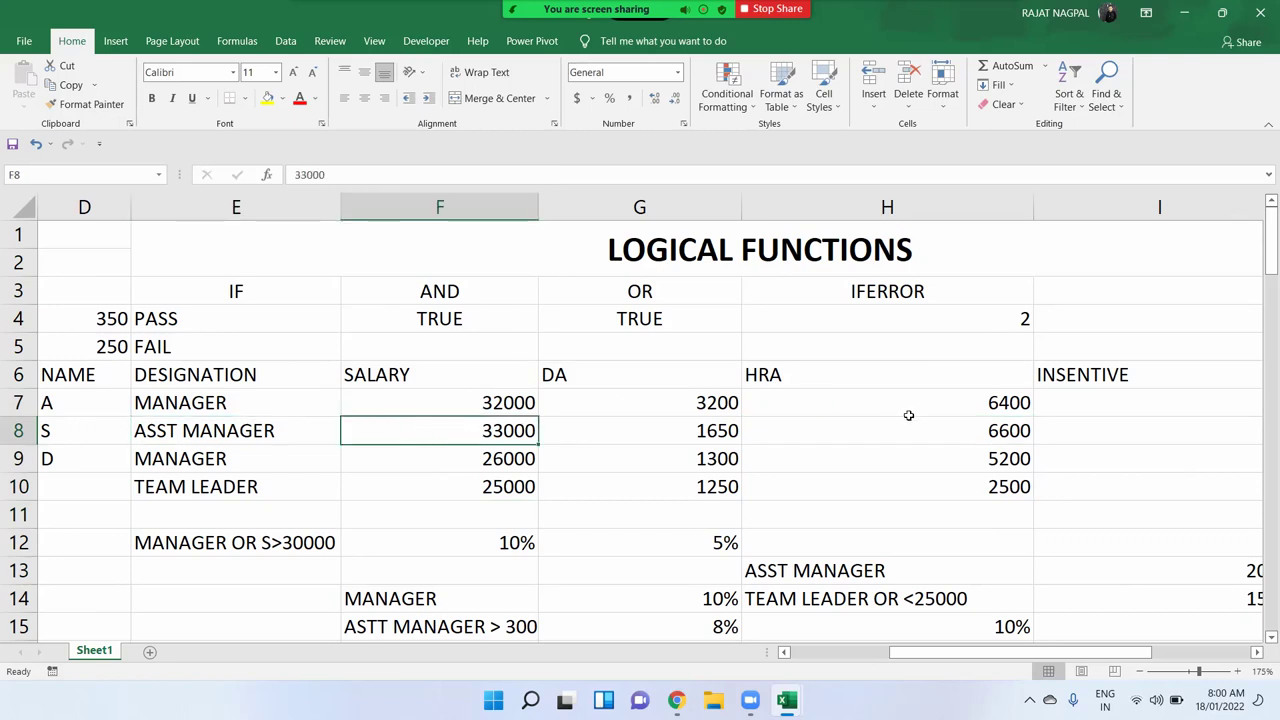
{"action": "left_click", "coordinate": [887, 442]}
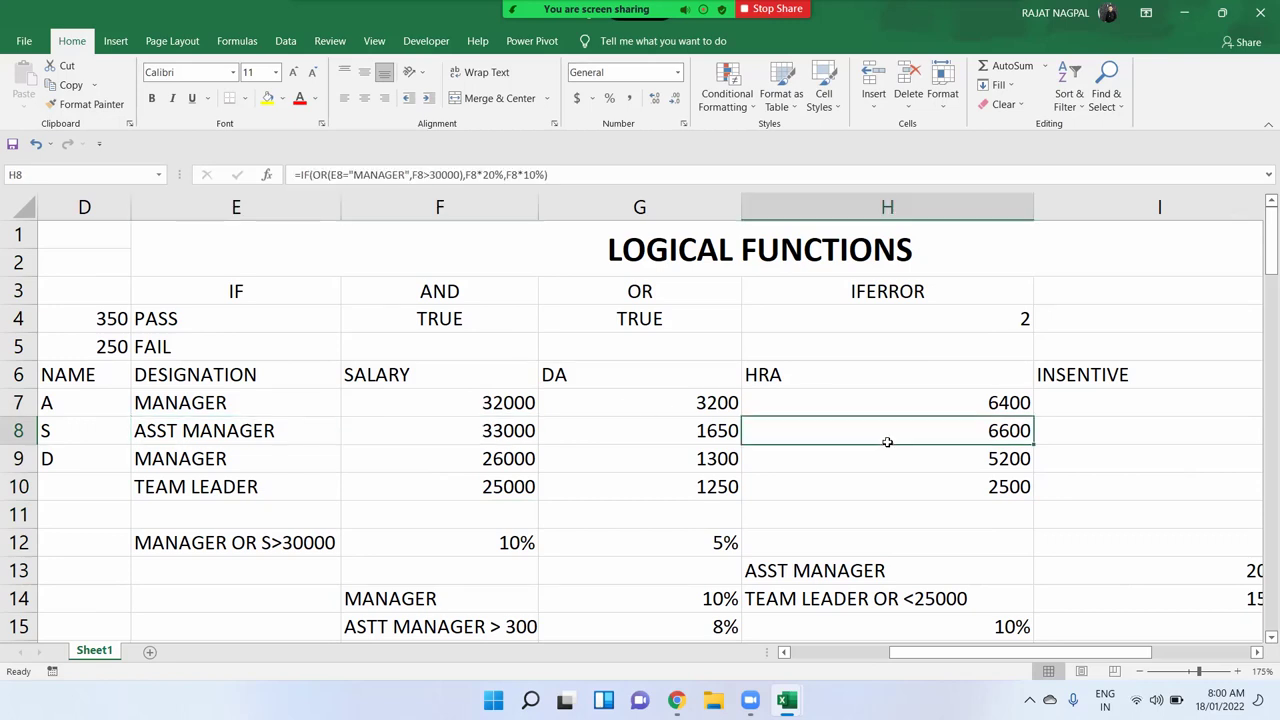
Check rows 9 and 10 (MANAGER 26000, TEAM LEADER) against their HRA formulas, then move toward column K
{"action": "left_click", "coordinate": [224, 460]}
{"action": "left_click", "coordinate": [400, 461]}
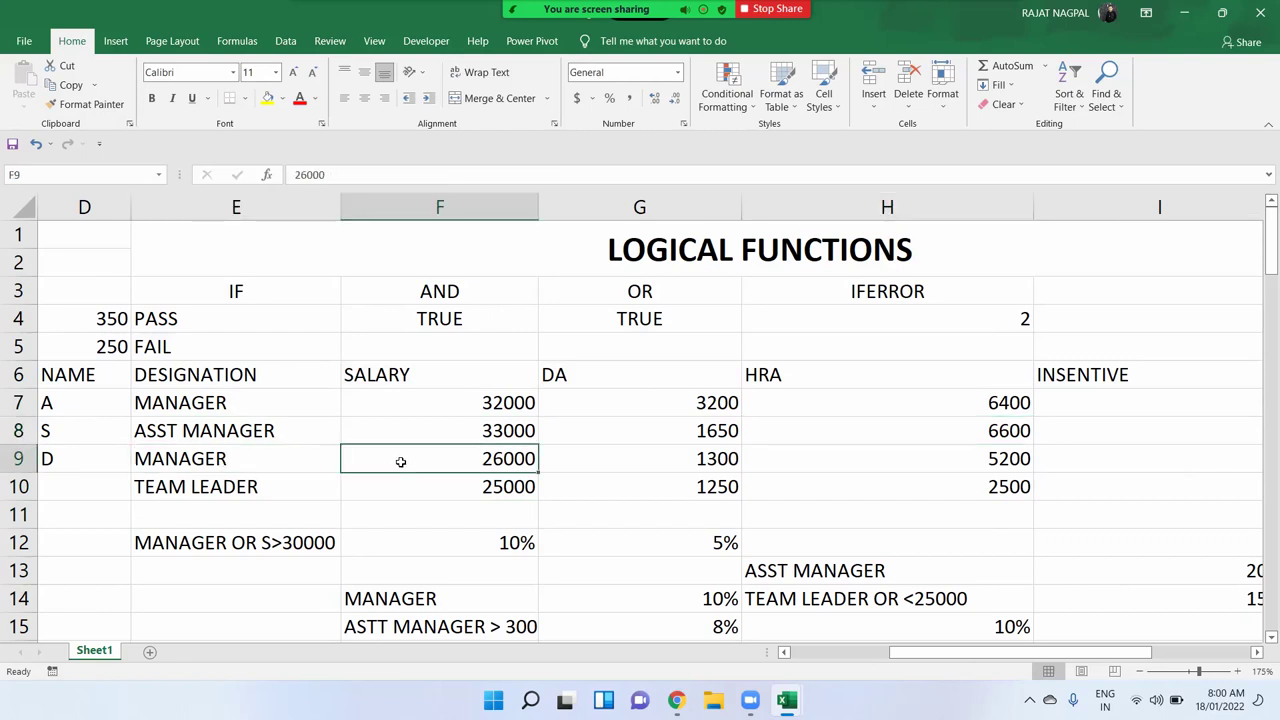
{"action": "left_click", "coordinate": [996, 478]}
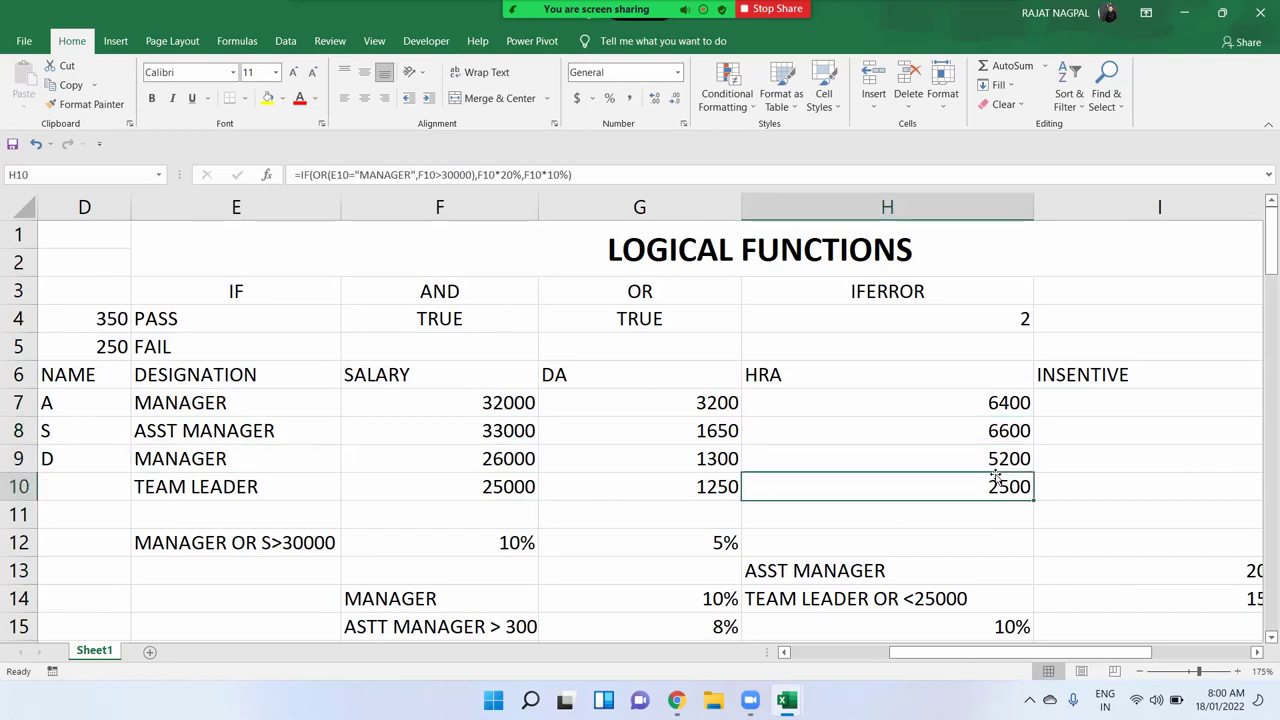
{"action": "left_click", "coordinate": [990, 460]}
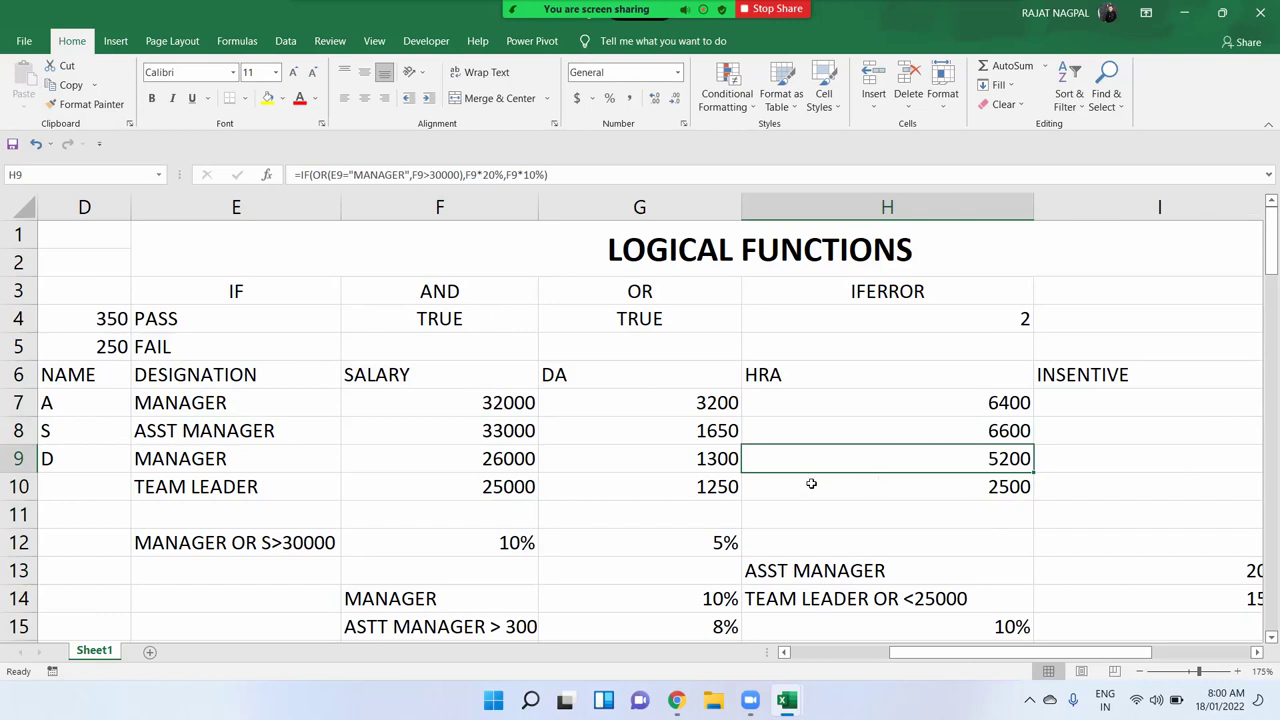
{"action": "left_click", "coordinate": [306, 484]}
{"action": "left_click", "coordinate": [484, 481]}
{"action": "left_click", "coordinate": [963, 487]}
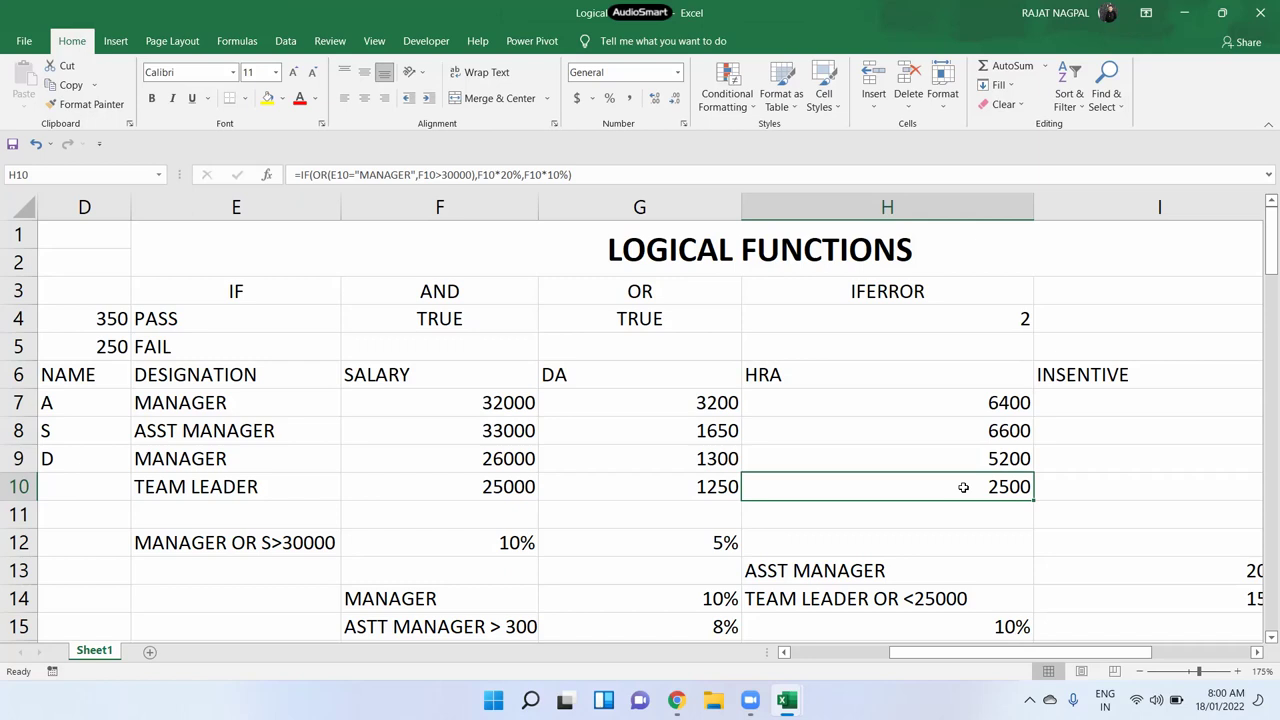
{"action": "key", "text": "Right"}
{"action": "key", "text": "Right"}
{"action": "key", "text": "Right"}
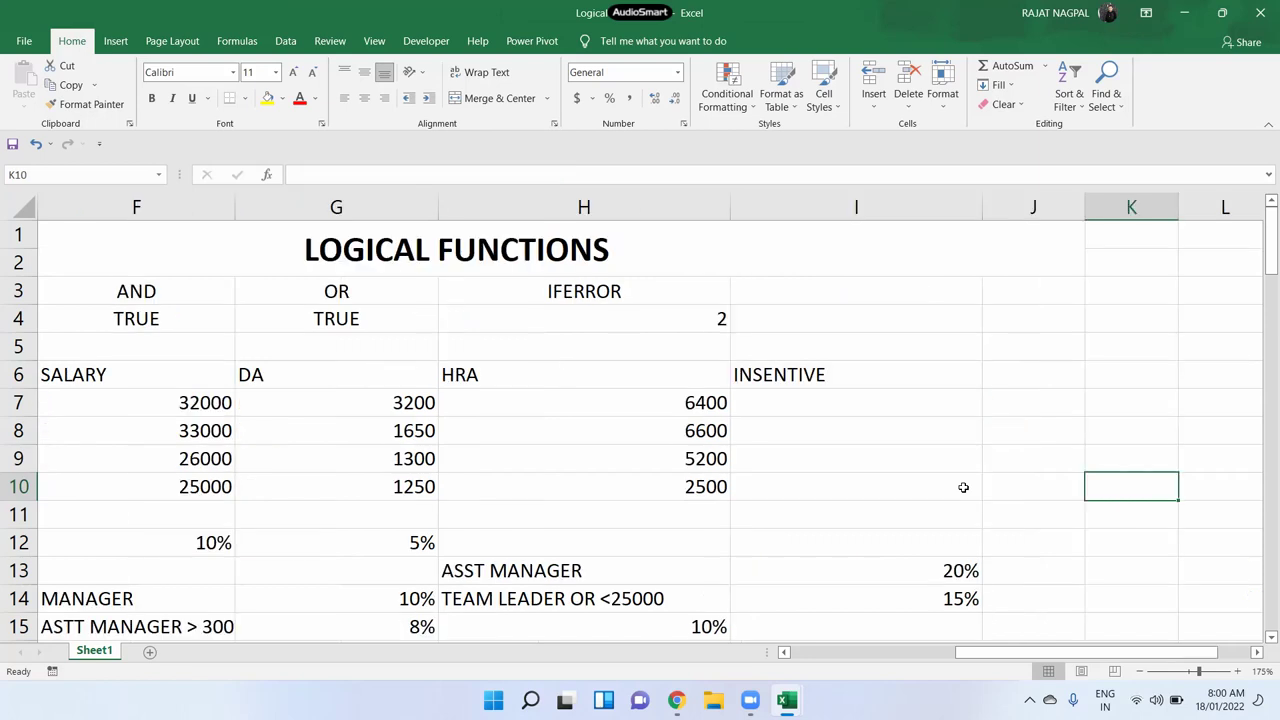
Enter MANAGER in K6 with a 10% rate in L6, widening column K to fit
{"action": "scroll", "coordinate": [963, 487], "scroll_direction": "down", "scroll_amount": 1}
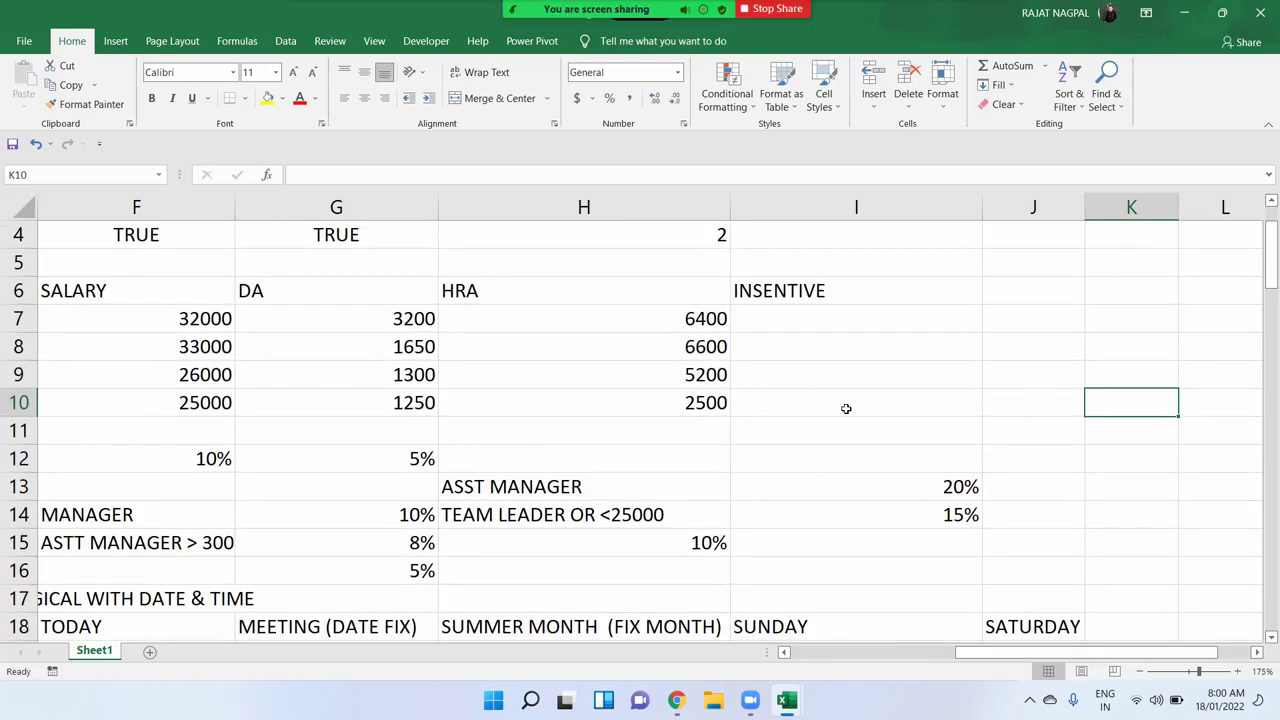
{"action": "scroll", "coordinate": [846, 408], "scroll_direction": "up", "scroll_amount": 1}
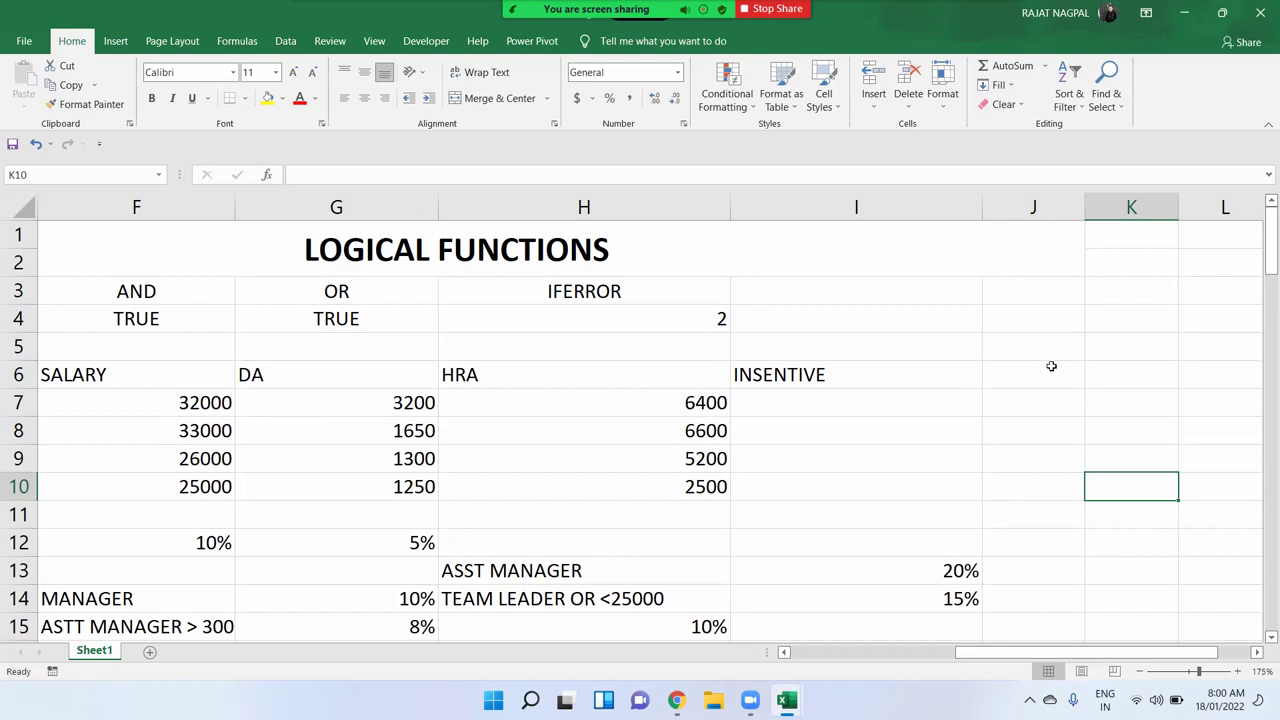
{"action": "left_click", "coordinate": [1051, 366]}
{"action": "key", "text": "Right"}
{"action": "key", "text": "Right"}
{"action": "key", "text": "Right"}
{"action": "key", "text": "Right"}
{"action": "key", "text": "Left"}
{"action": "key", "text": "Left"}
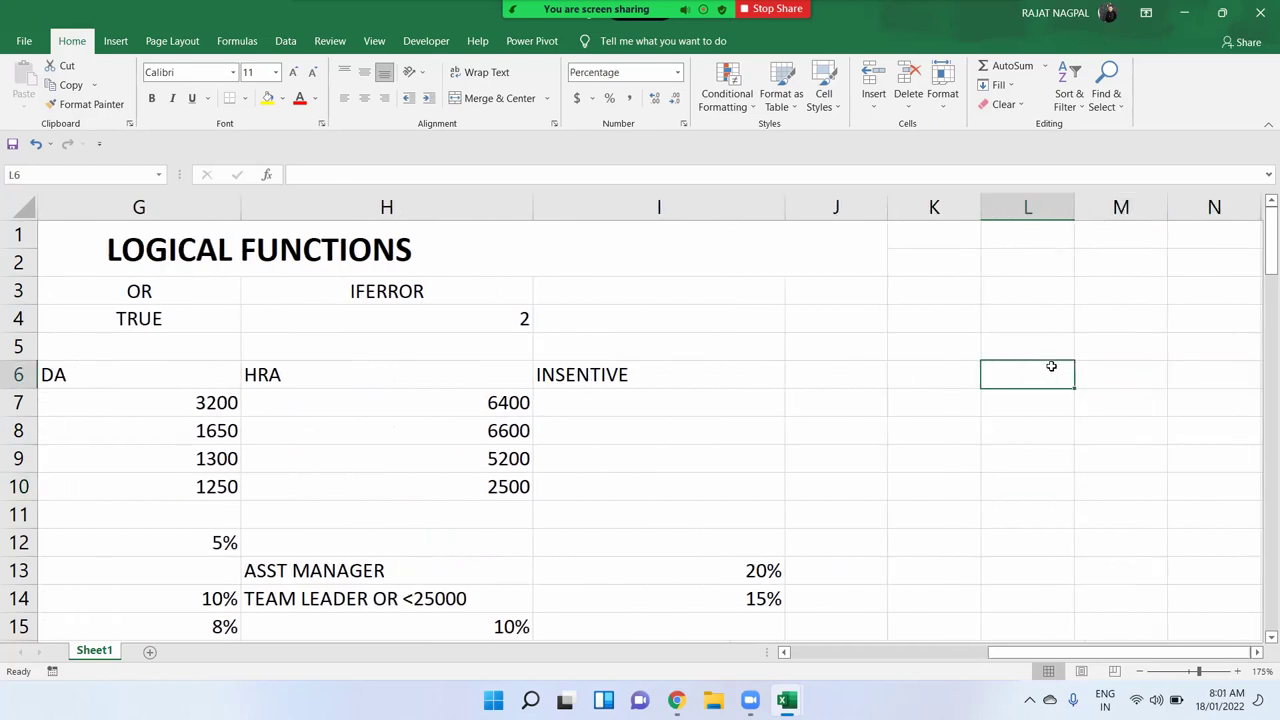
{"action": "key", "text": "Left"}
{"action": "key", "text": "Left"}
{"action": "key", "text": "Right"}
{"action": "type", "text": "MANAGER"}
{"action": "key", "text": "Return"}
{"action": "key", "text": "Up"}
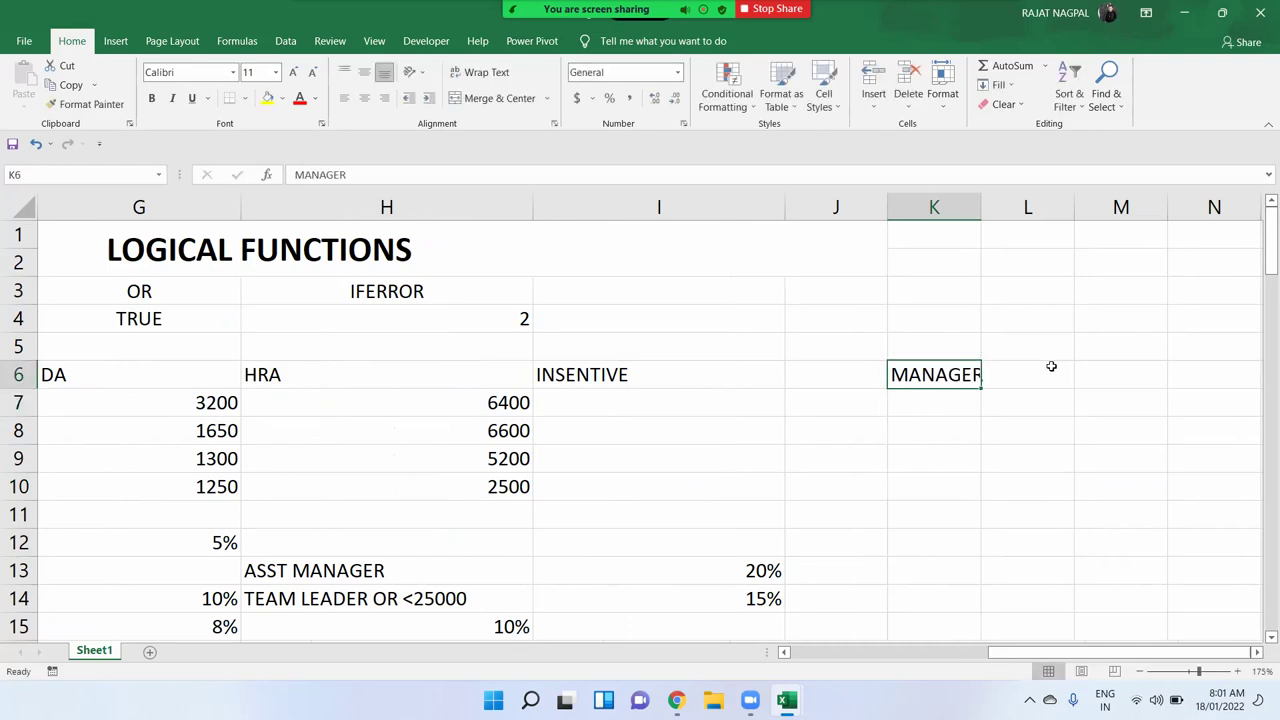
{"action": "double_click", "coordinate": [985, 200]}
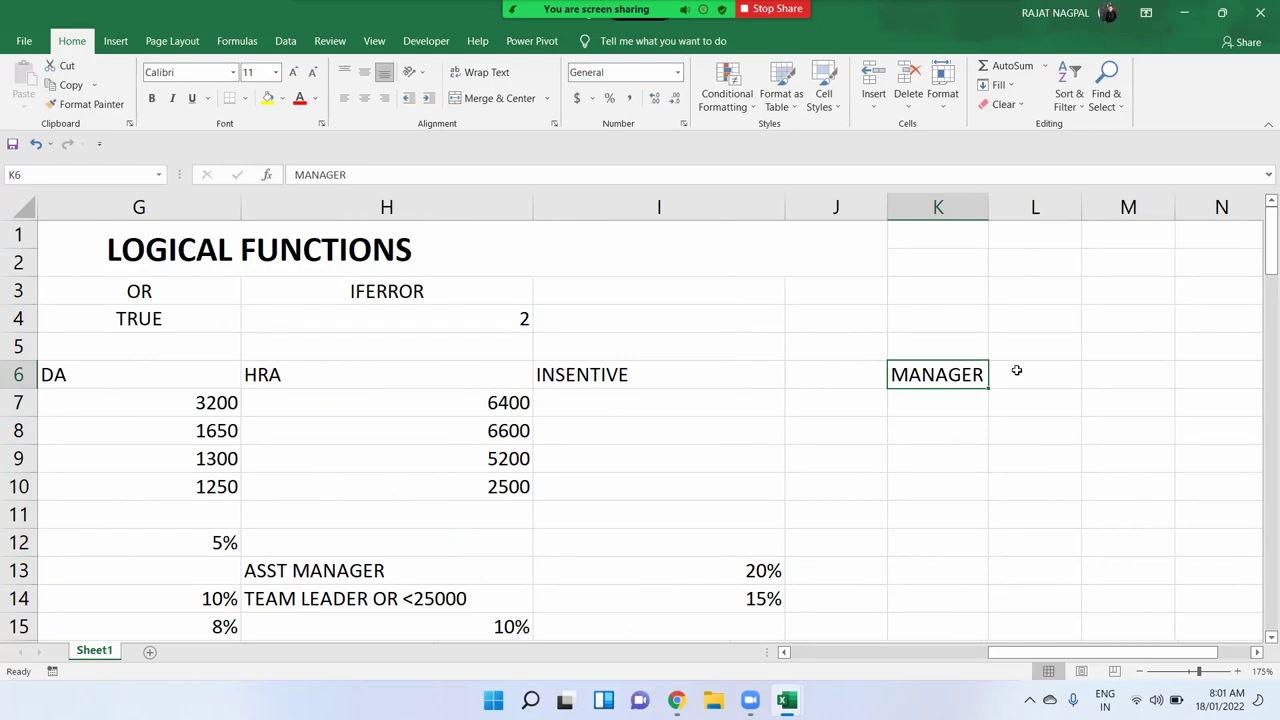
{"action": "left_click", "coordinate": [1016, 370]}
{"action": "type", "text": "10%"}
{"action": "key", "text": "Return"}
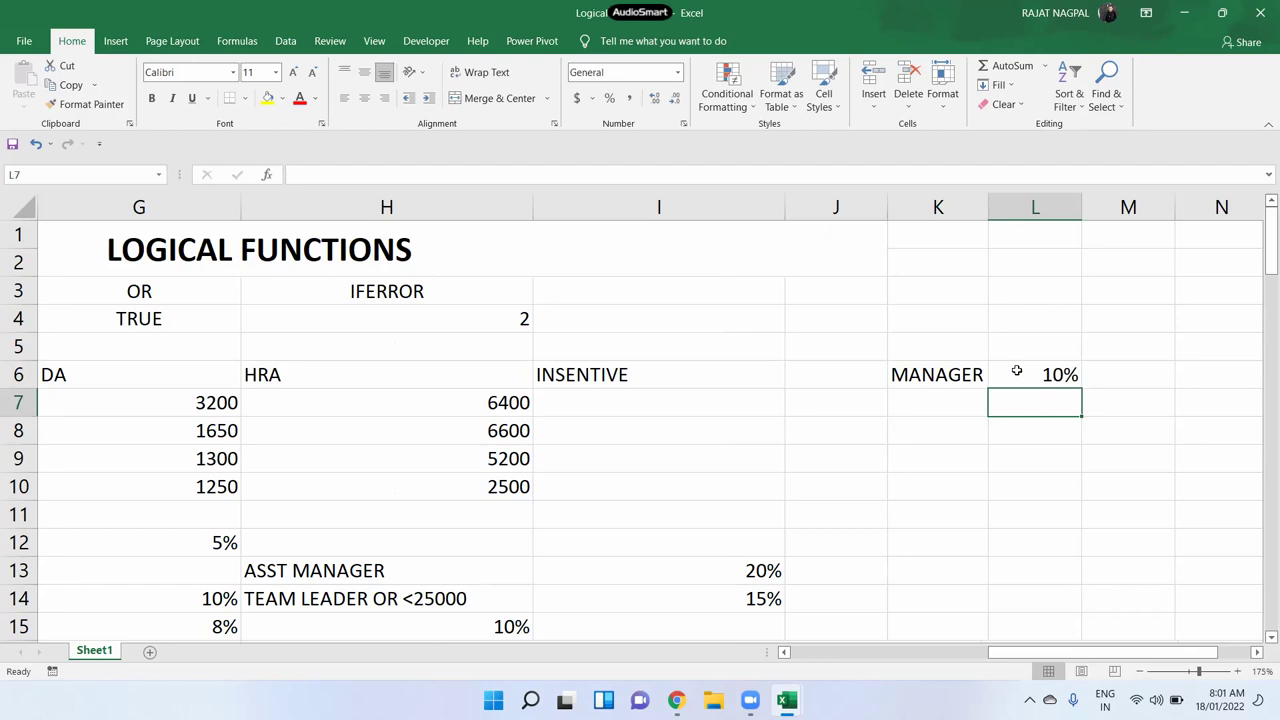
Add the wrapped criterion ASST MANAGER & S>25000 in K7 with 5% in L7, widening column K
{"action": "key", "text": "Left"}
{"action": "type", "text": "ASST MAN"}
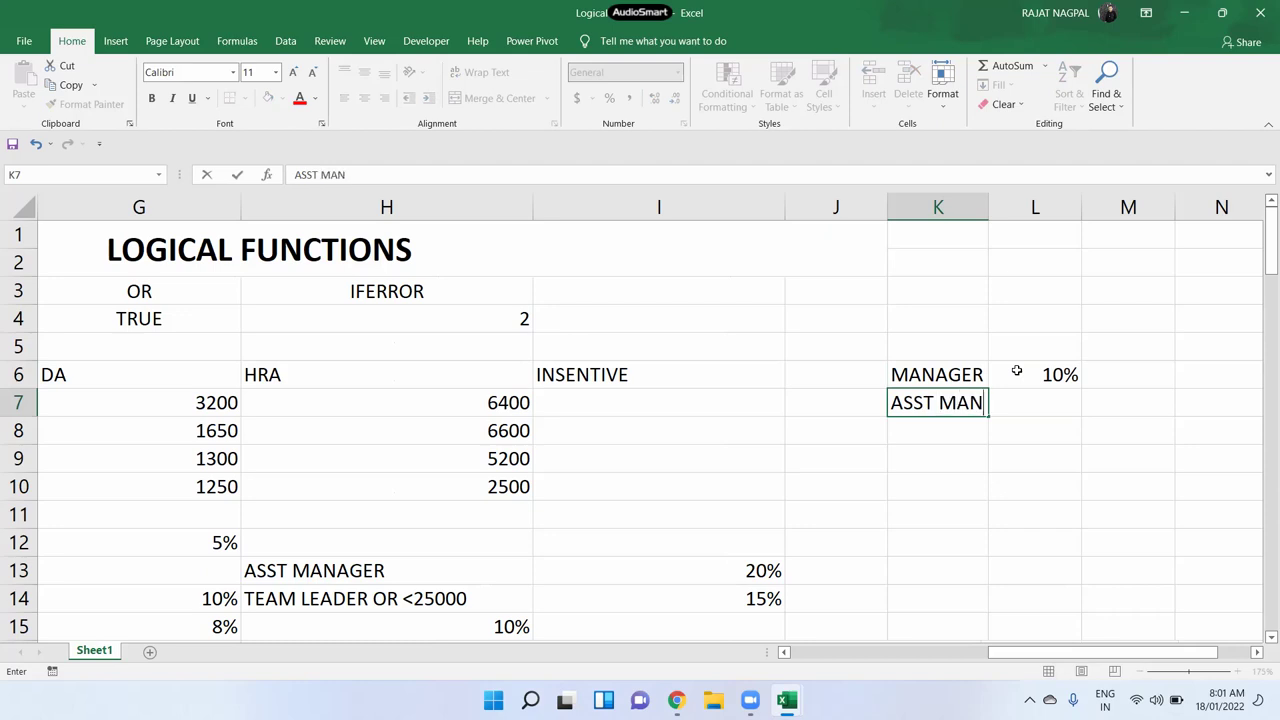
{"action": "type", "text": "AGER"}
{"action": "type", "text": " &"}
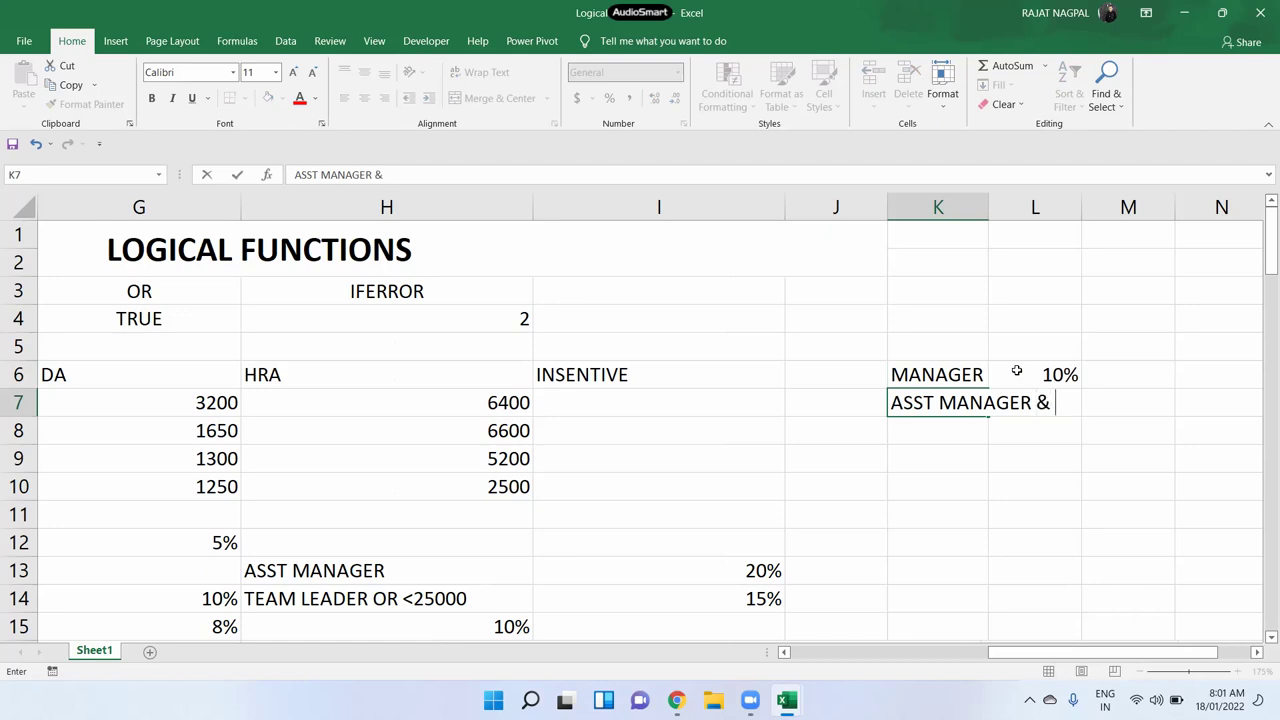
{"action": "type", "text": " S>25000"}
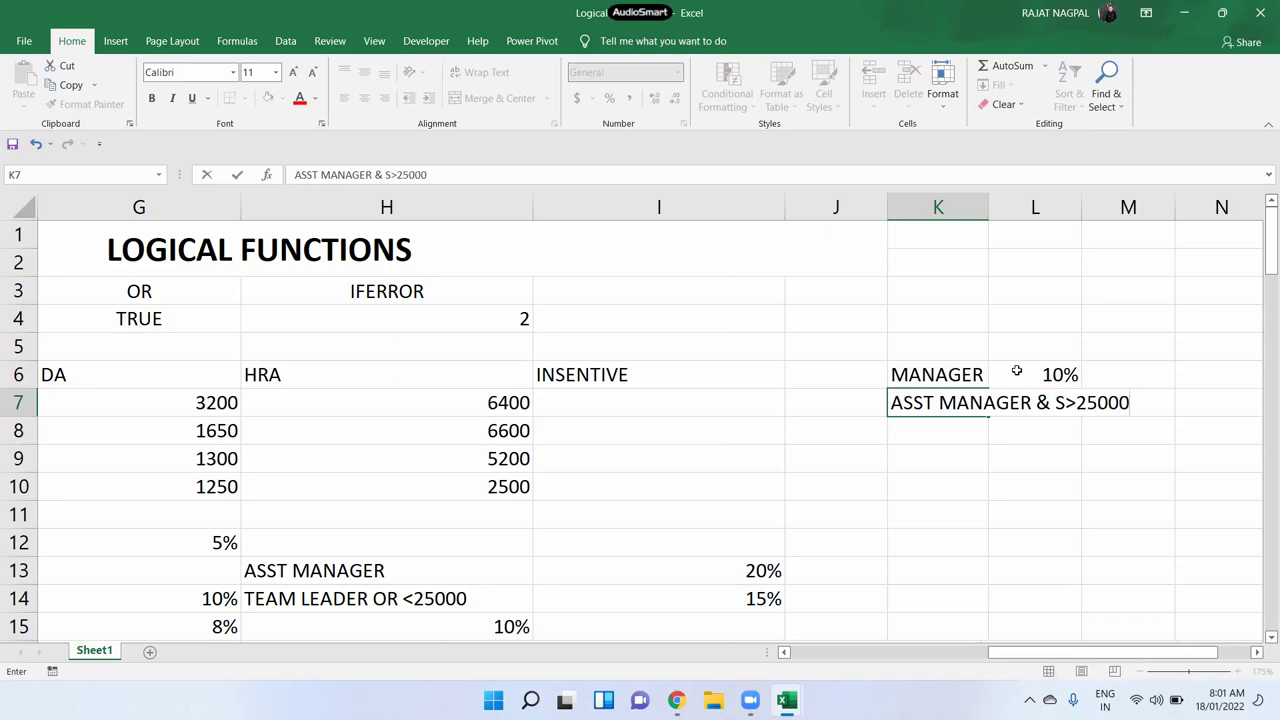
{"action": "key", "text": "Tab"}
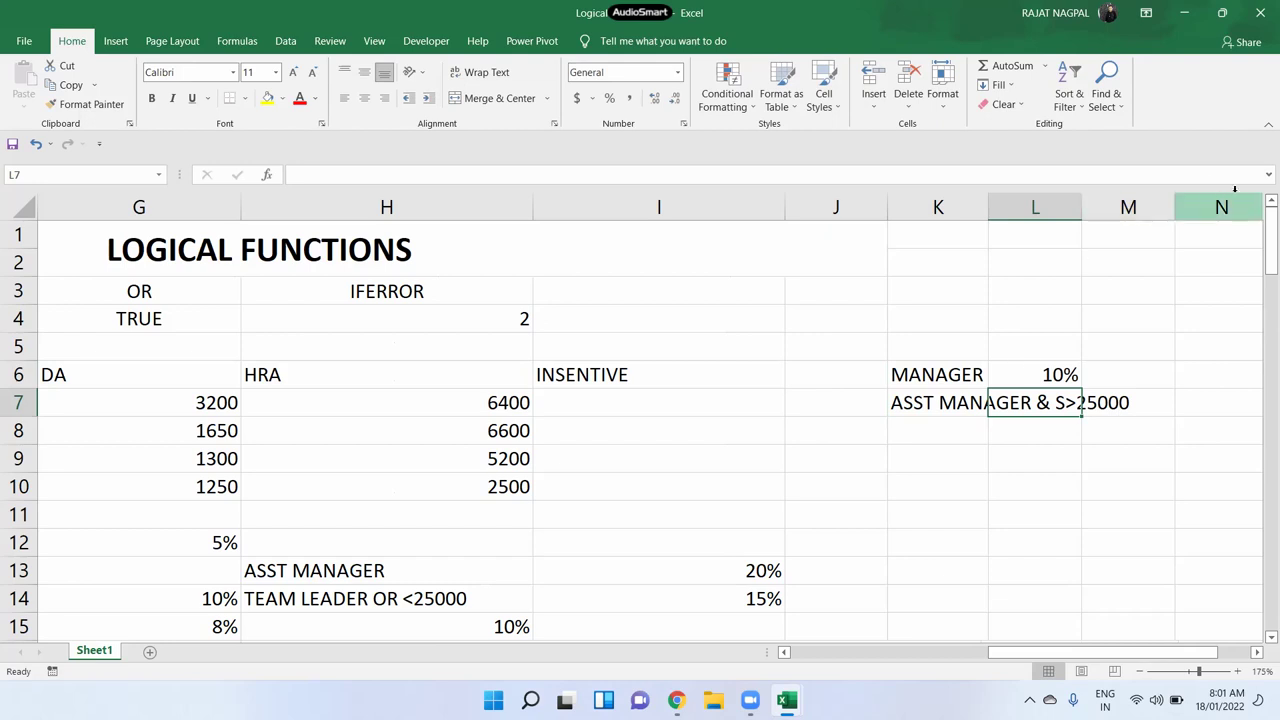
{"action": "left_click", "coordinate": [936, 393]}
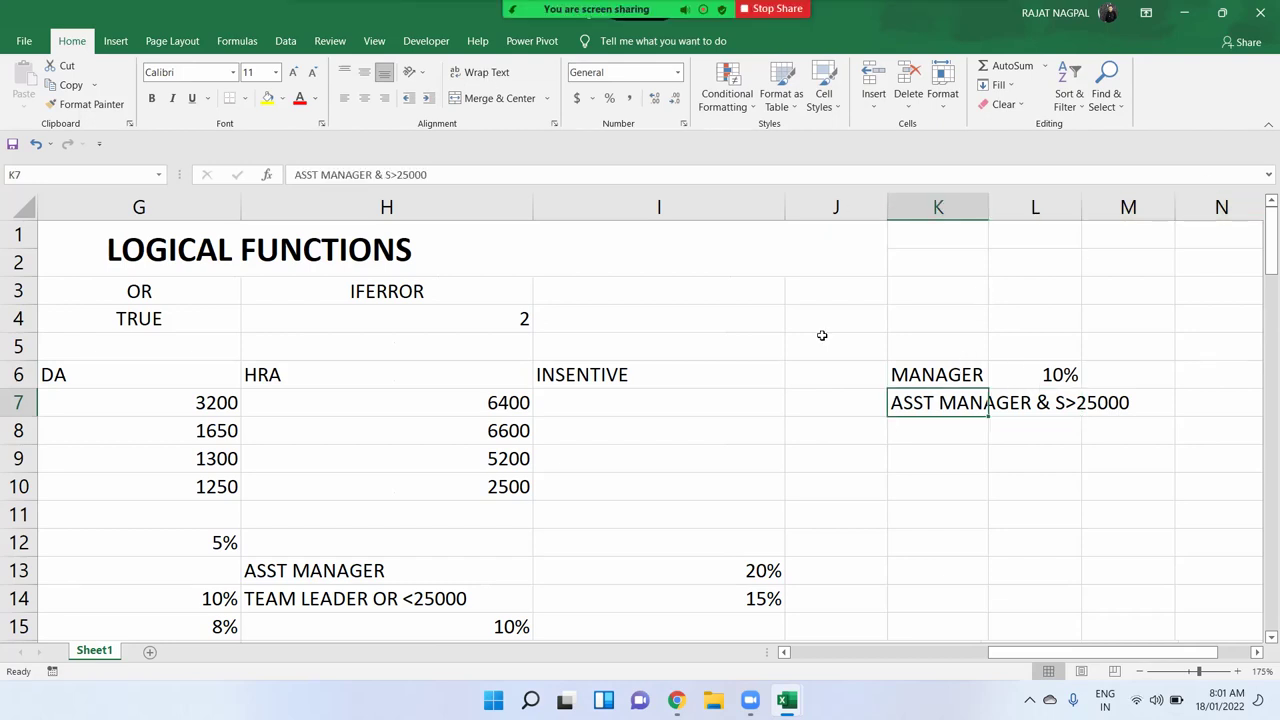
{"action": "left_click", "coordinate": [1014, 440]}
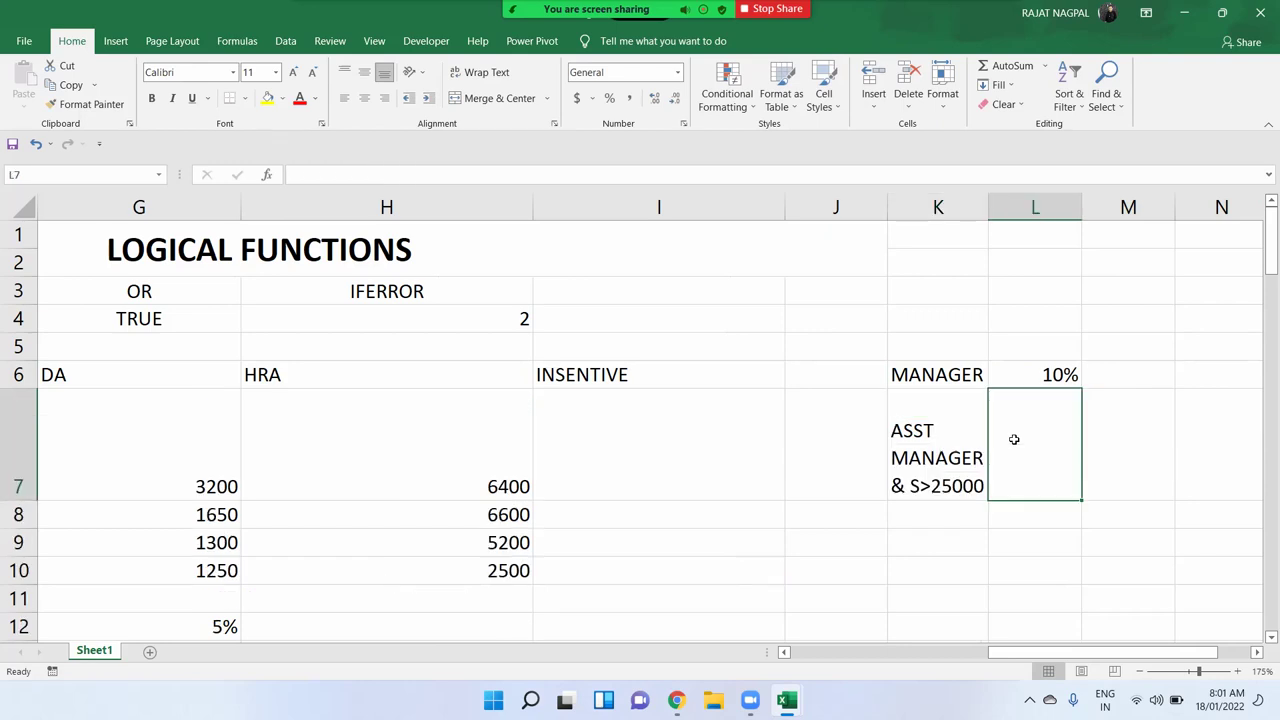
{"action": "type", "text": "5%"}
{"action": "key", "text": "Return"}
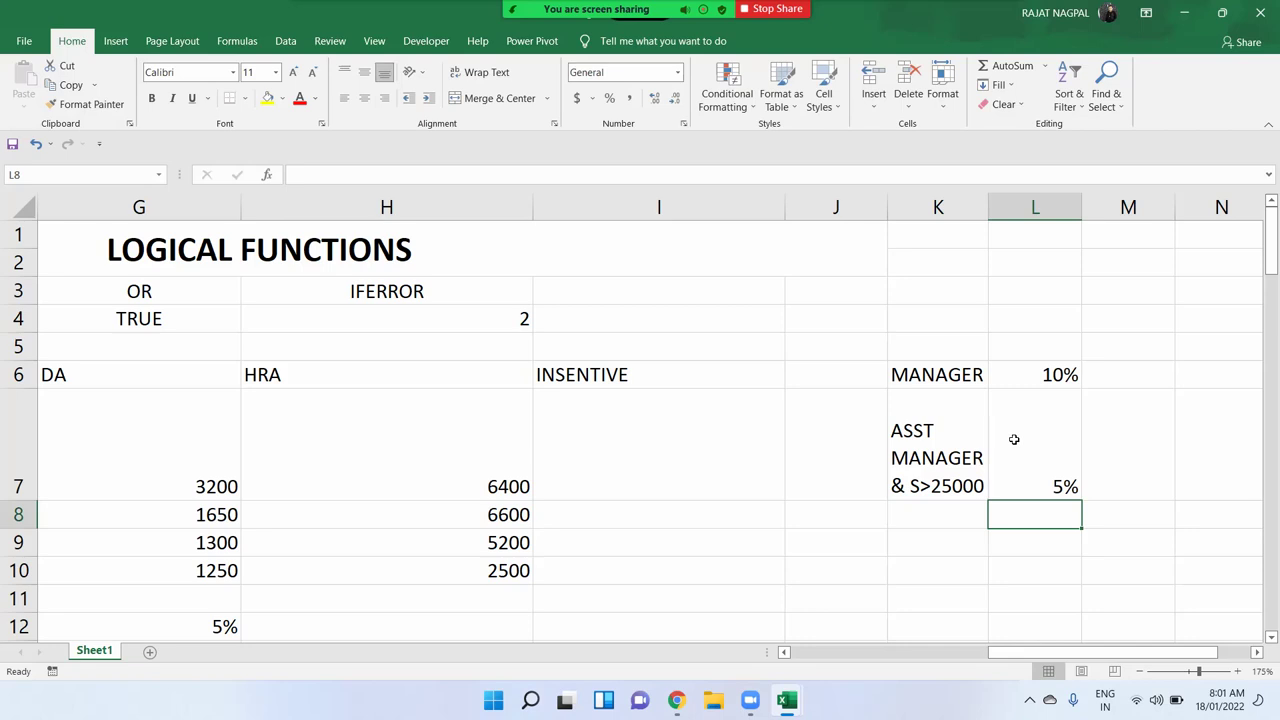
{"action": "left_click_drag", "start_coordinate": [945, 382], "coordinate": [1055, 443]}
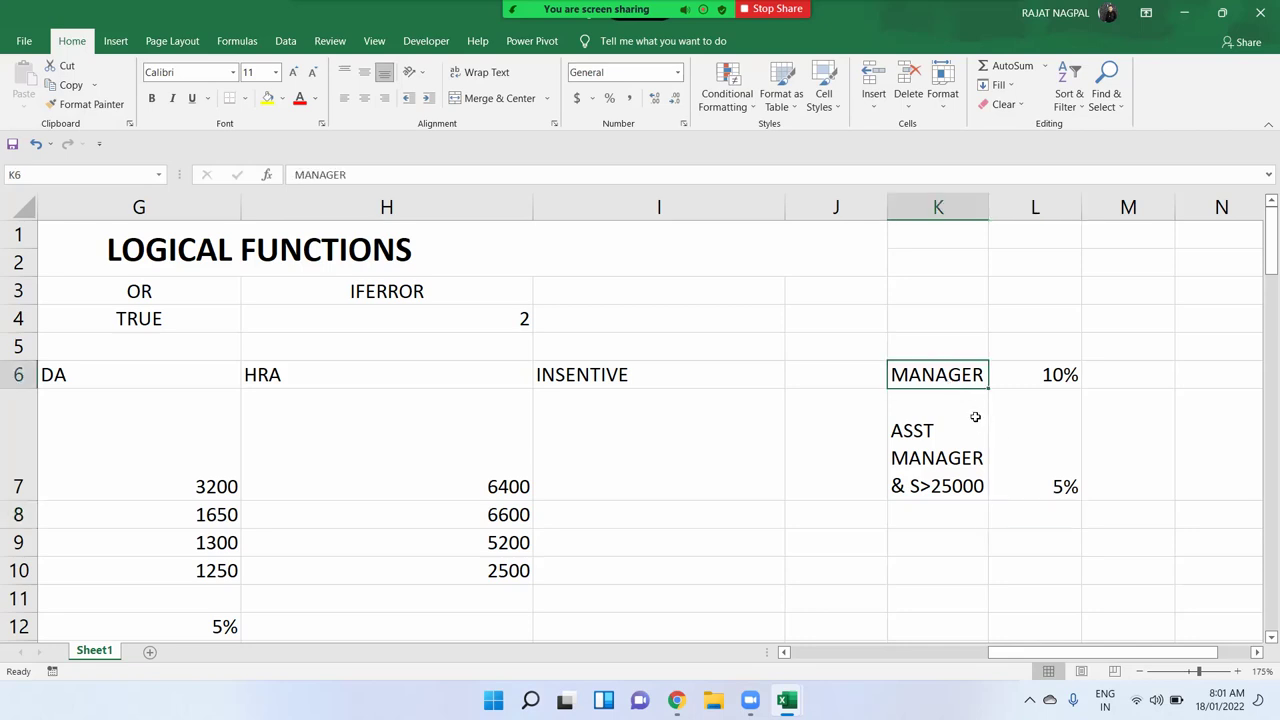
{"action": "left_click_drag", "start_coordinate": [988, 208], "coordinate": [1076, 208]}
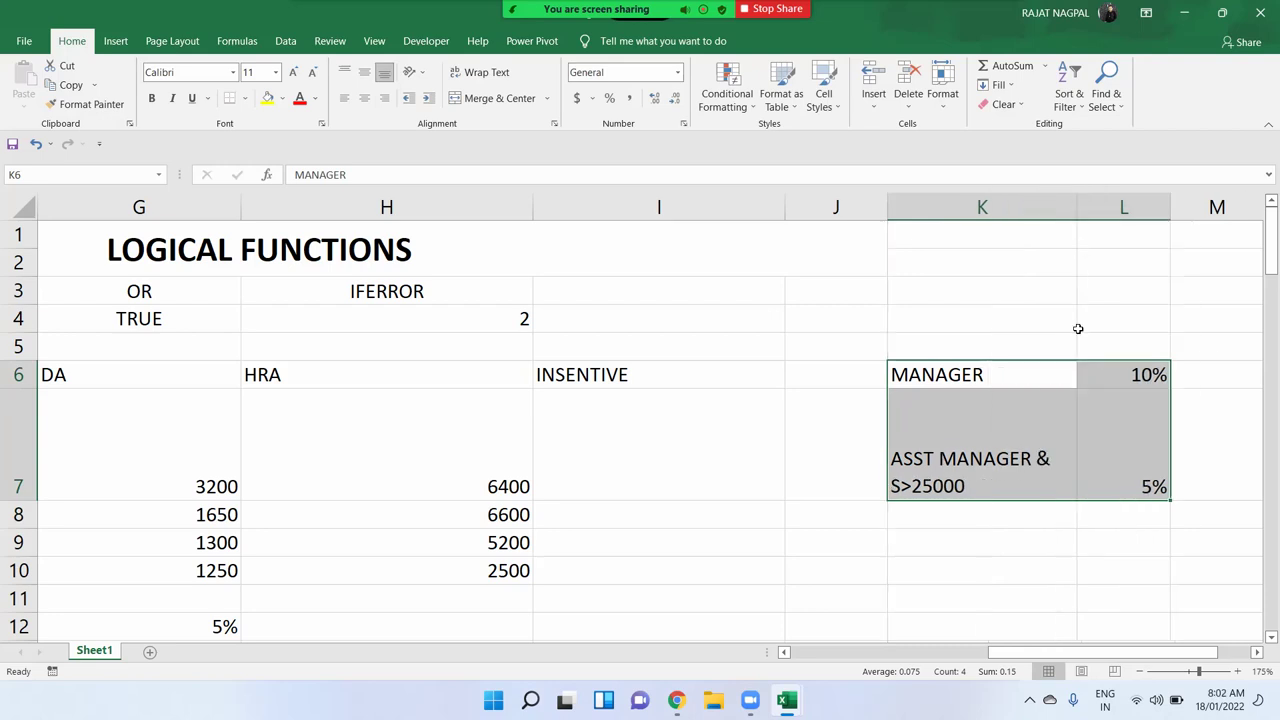
Add REST with a 2% rate in K8:L8
{"action": "left_click", "coordinate": [949, 522]}
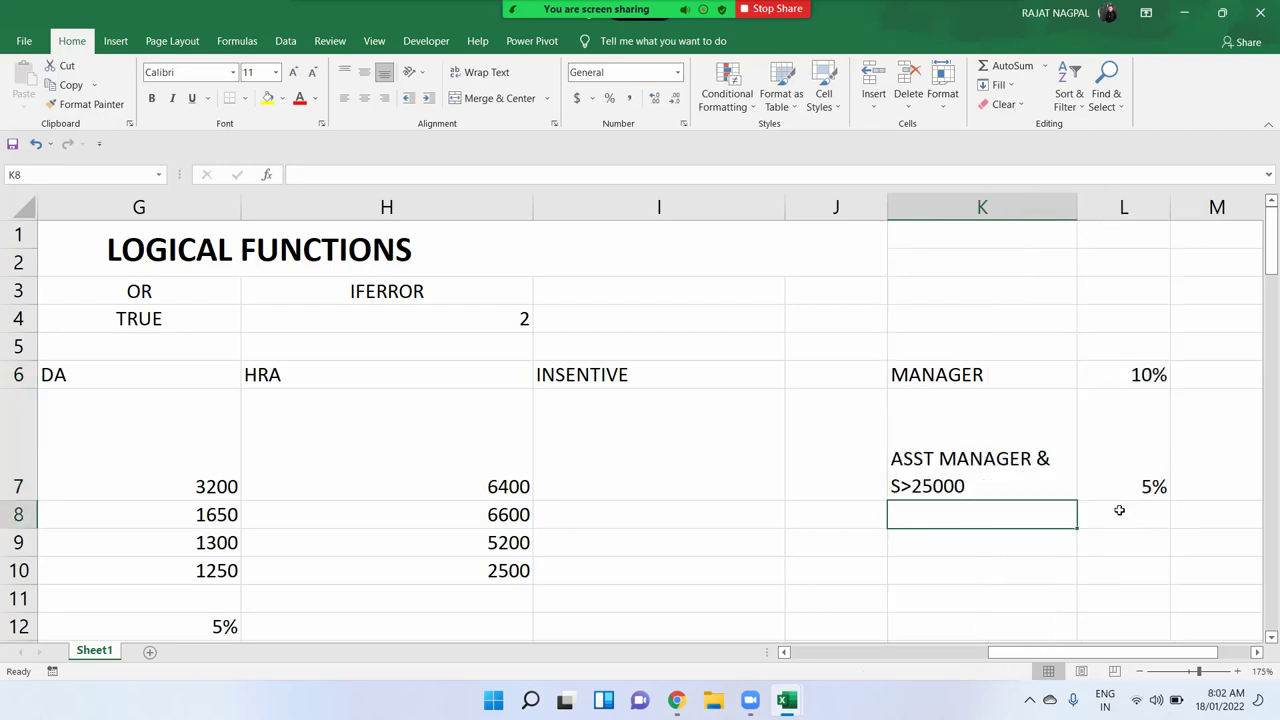
{"action": "type", "text": "REST"}
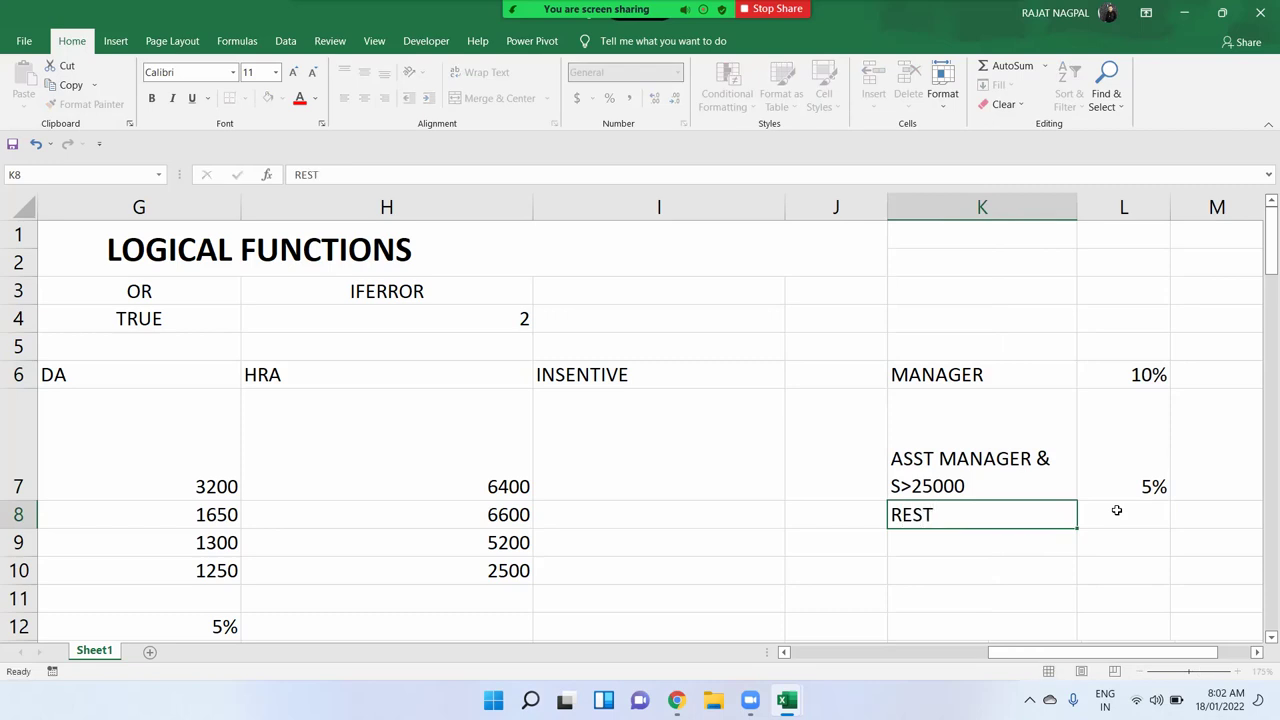
{"action": "left_click", "coordinate": [1117, 512]}
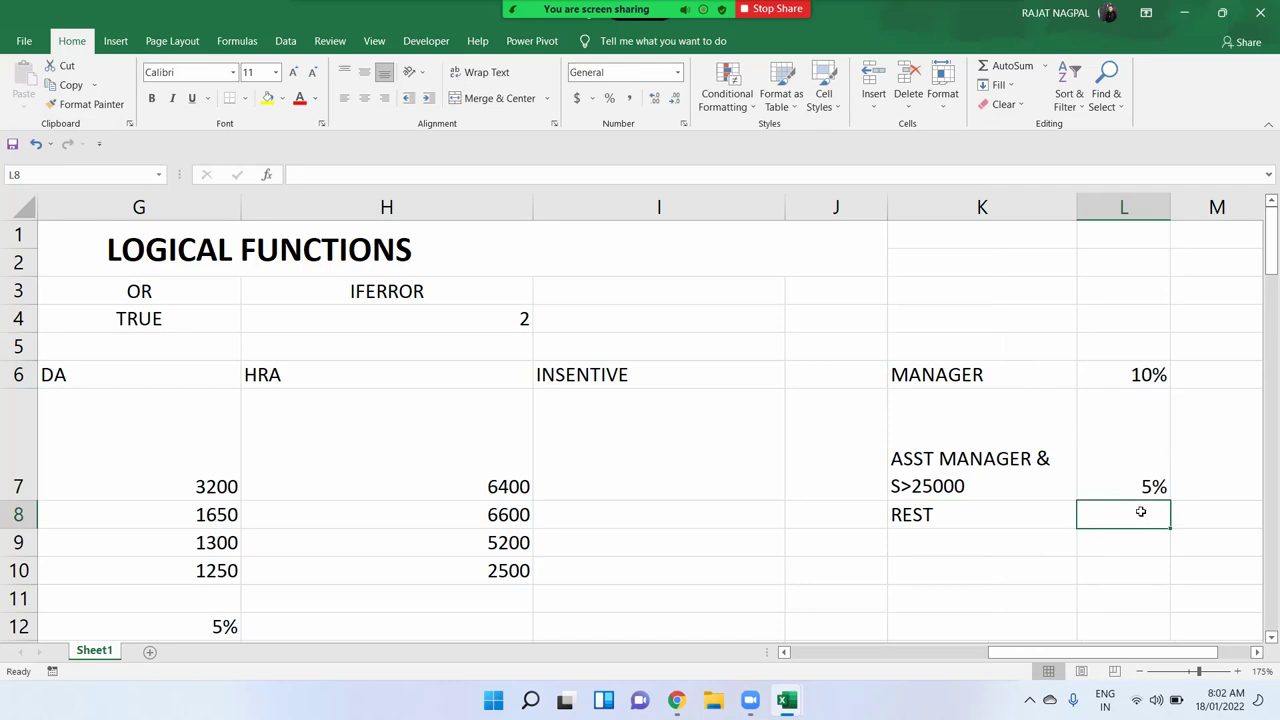
{"action": "type", "text": "2"}
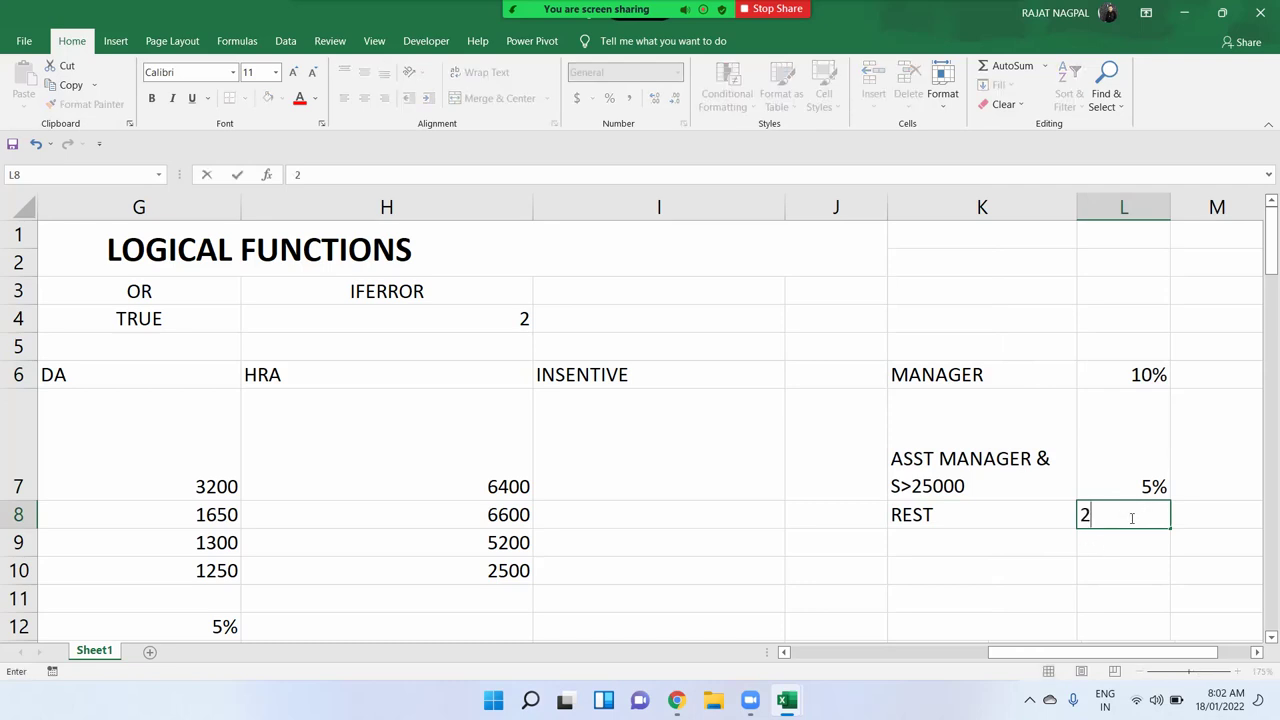
{"action": "type", "text": "%"}
{"action": "key", "text": "Return"}
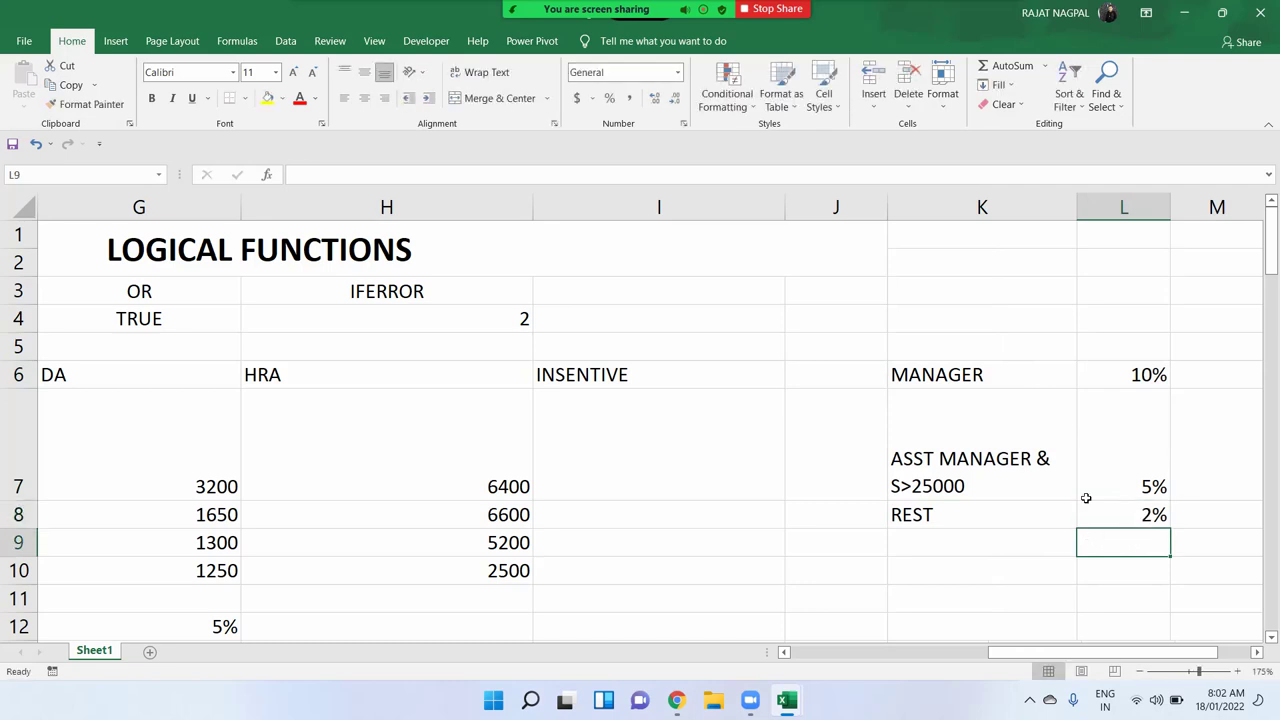
{"action": "left_click", "coordinate": [981, 374]}
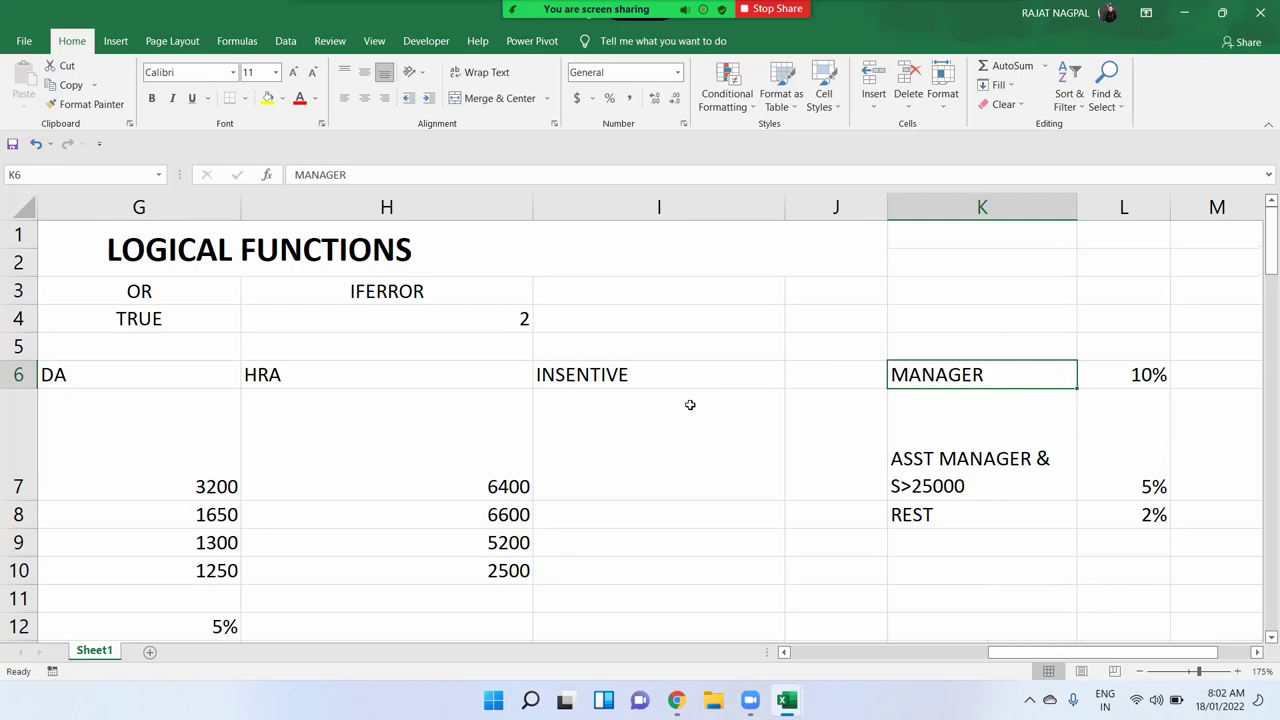
Enter =IF(E7="MANAGER",F7*10%, in I7 to show 3200, then narrow columns G and H
{"action": "left_click", "coordinate": [607, 422]}
{"action": "type", "text": "="}
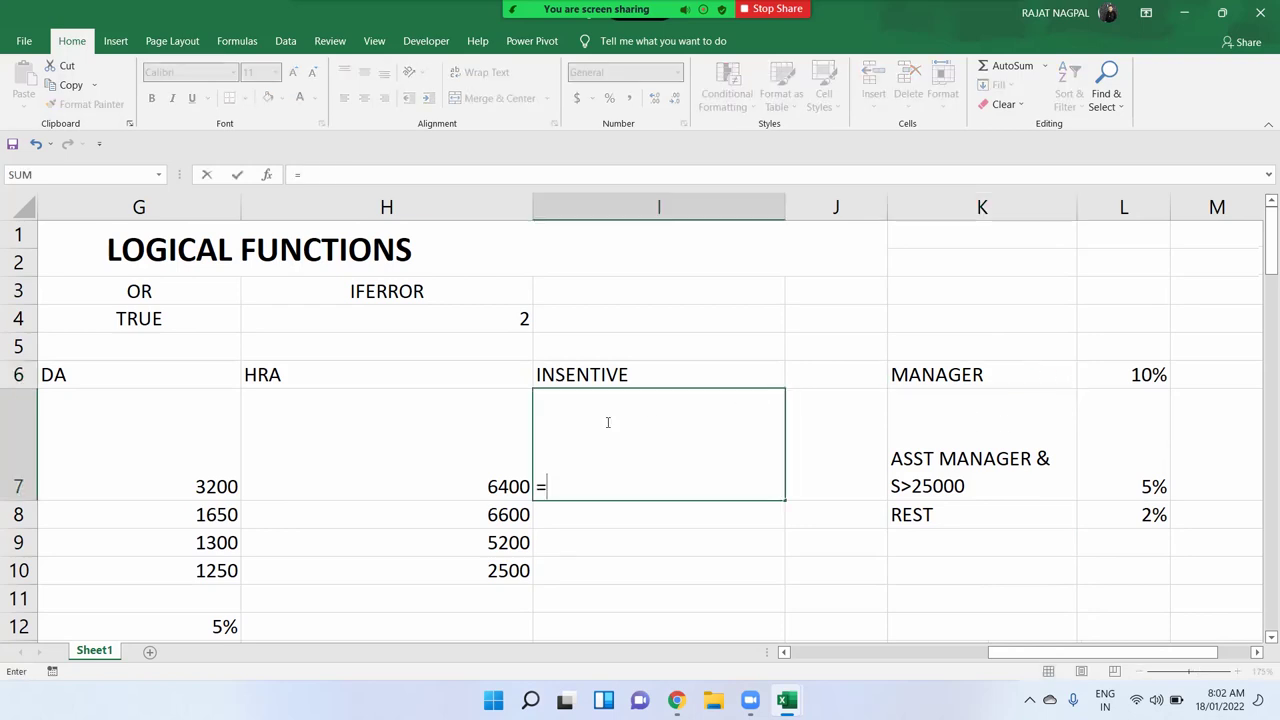
{"action": "type", "text": "IF("}
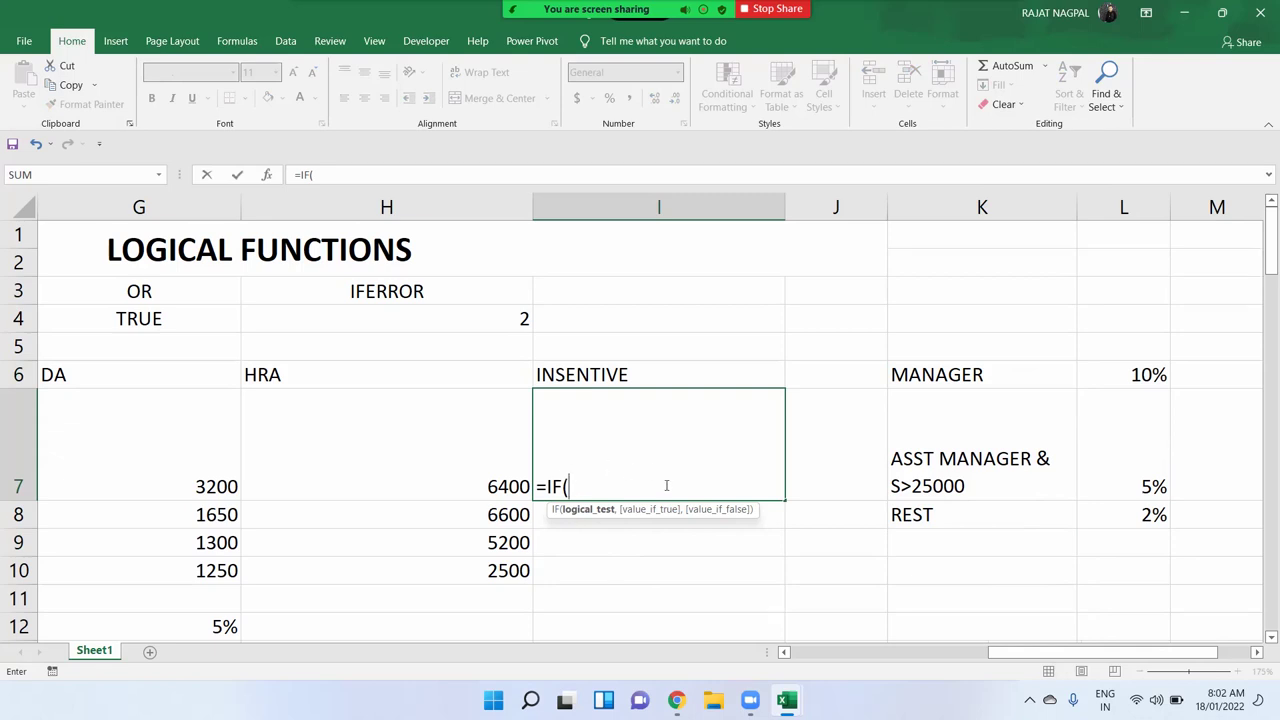
{"action": "key", "text": "Left"}
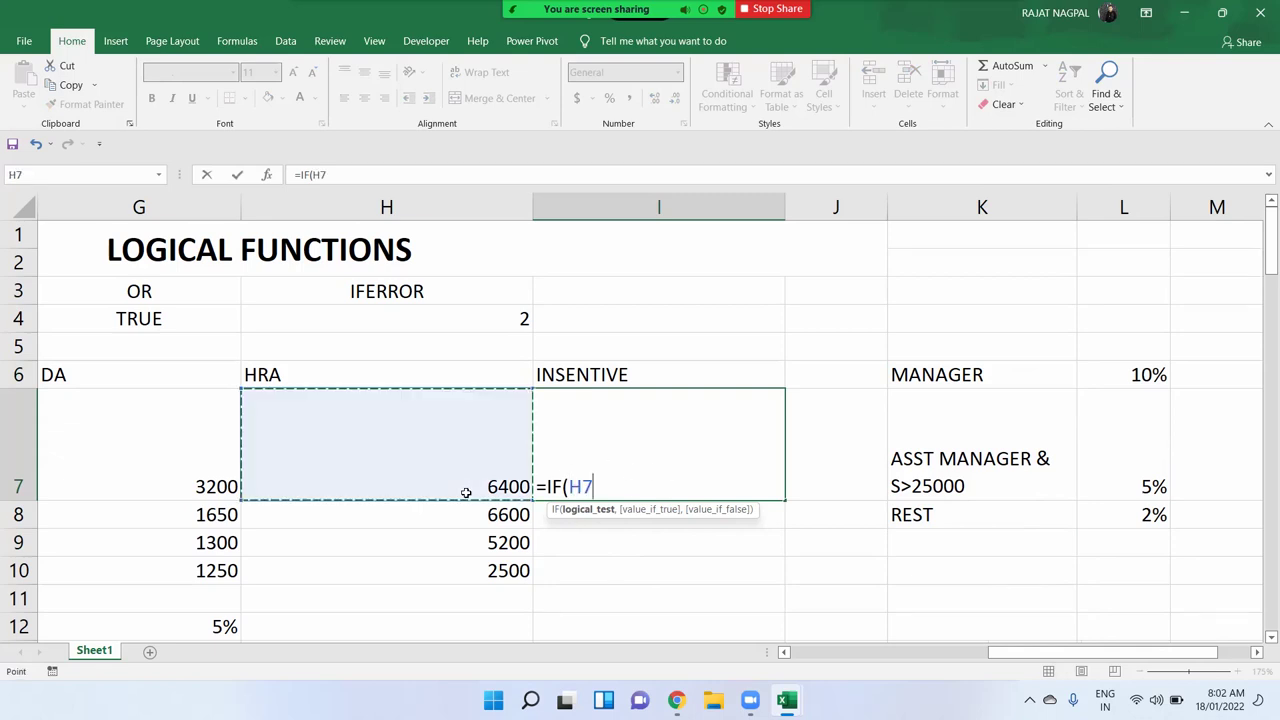
{"action": "key", "text": "Left"}
{"action": "key", "text": "Left"}
{"action": "key", "text": "Left"}
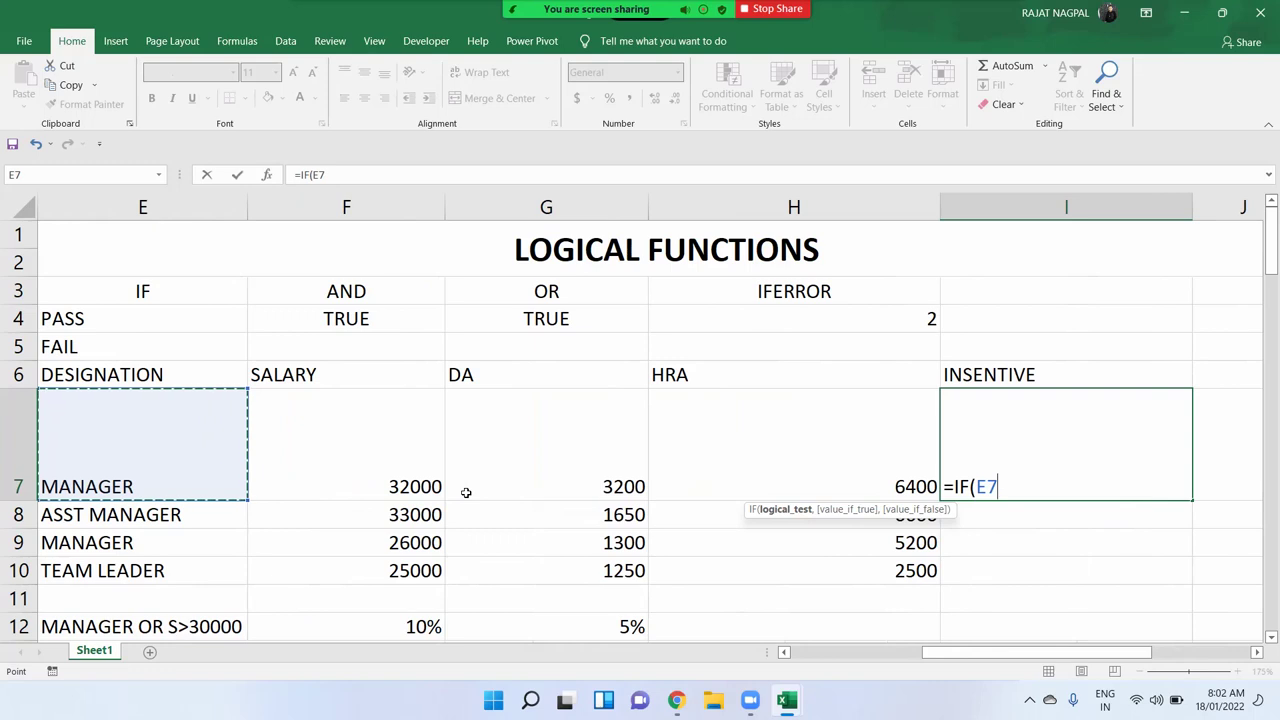
{"action": "type", "text": "="}
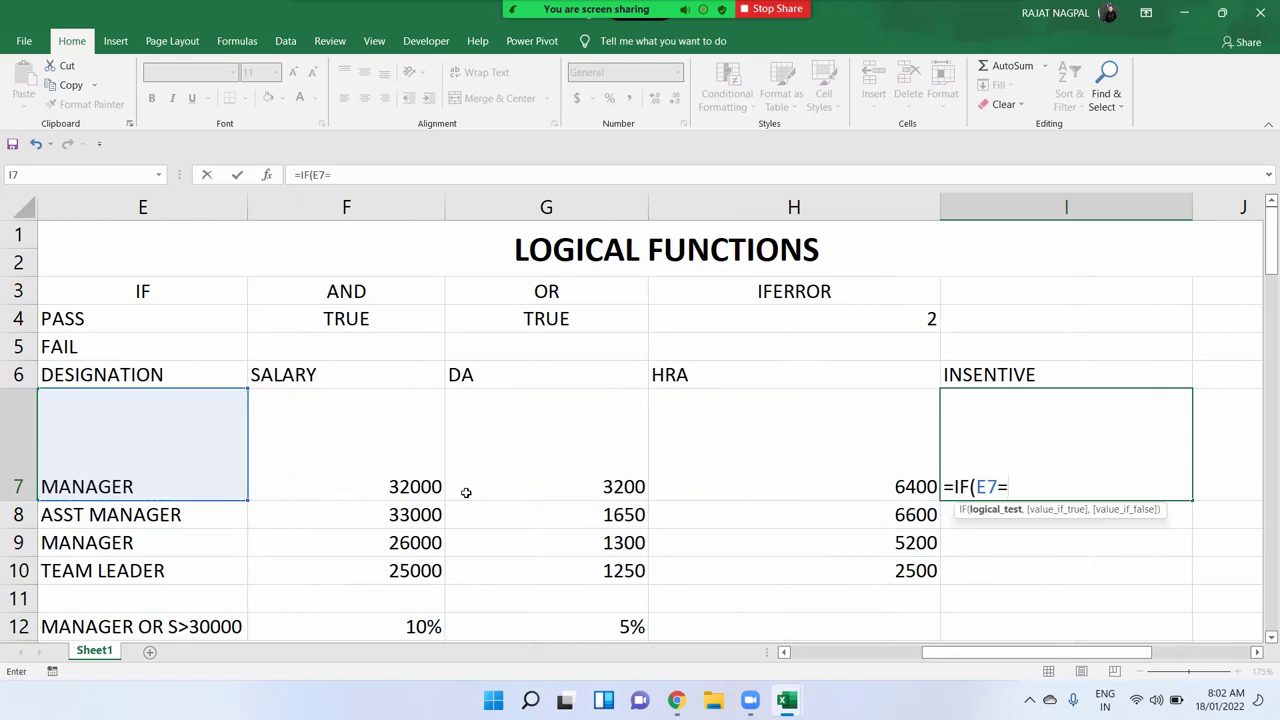
{"action": "type", "text": "\"MANAGER"}
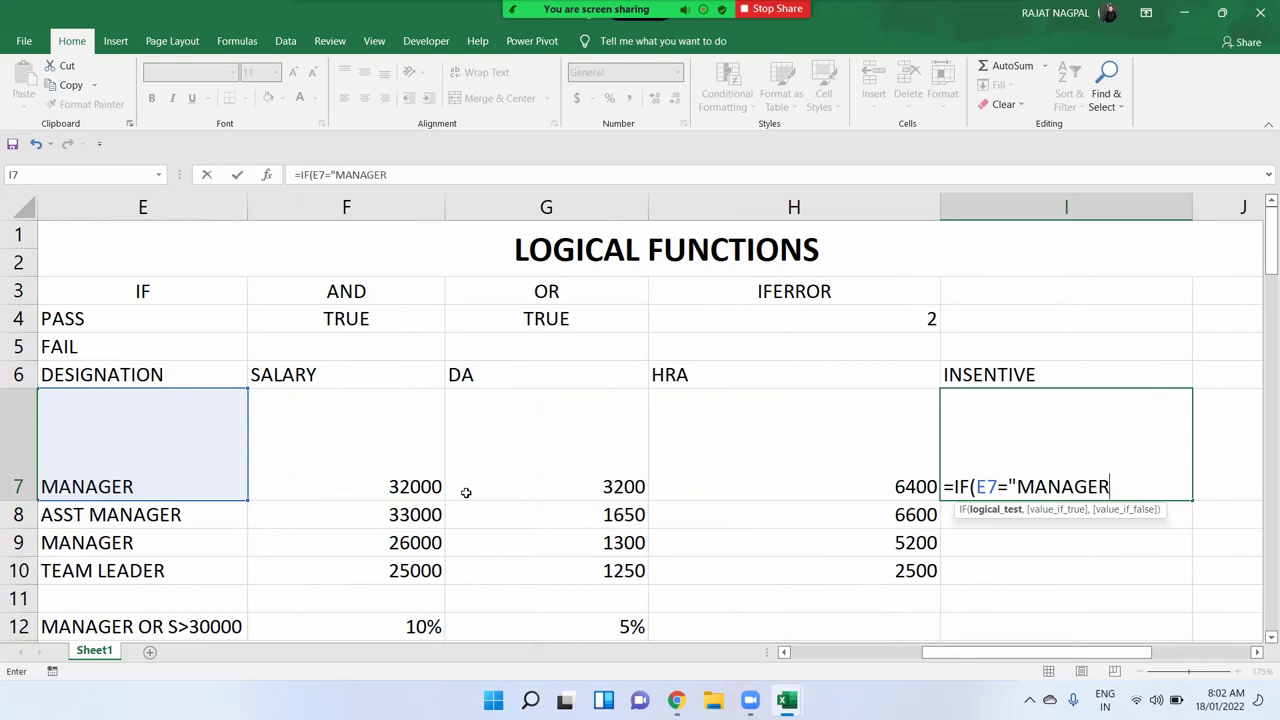
{"action": "type", "text": "\","}
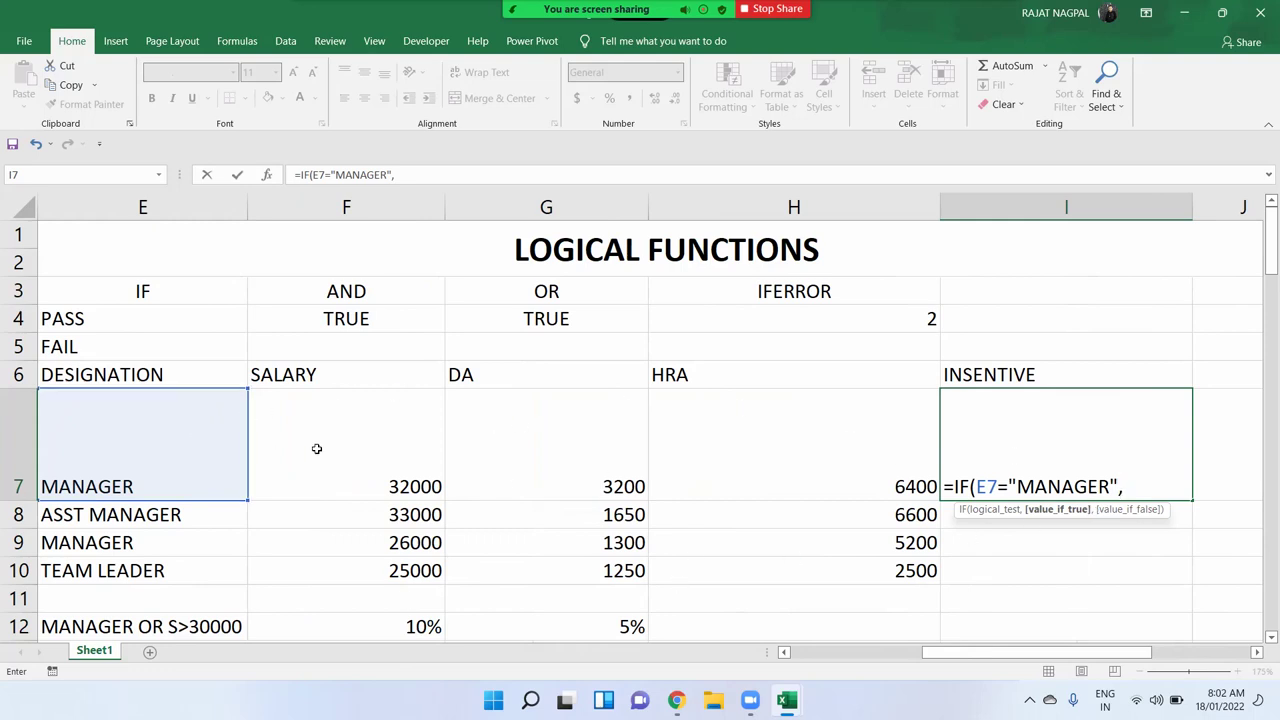
{"action": "left_click", "coordinate": [348, 449]}
{"action": "type", "text": "*10%,"}
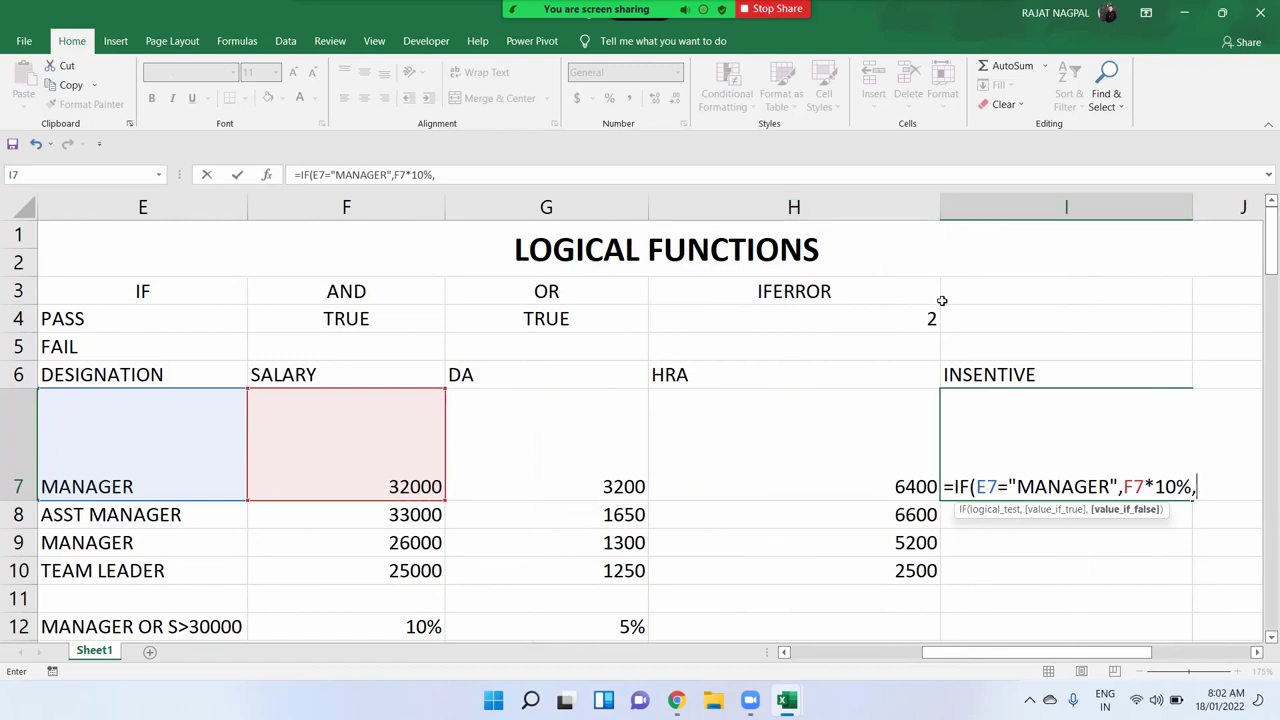
{"action": "key", "text": "Return"}
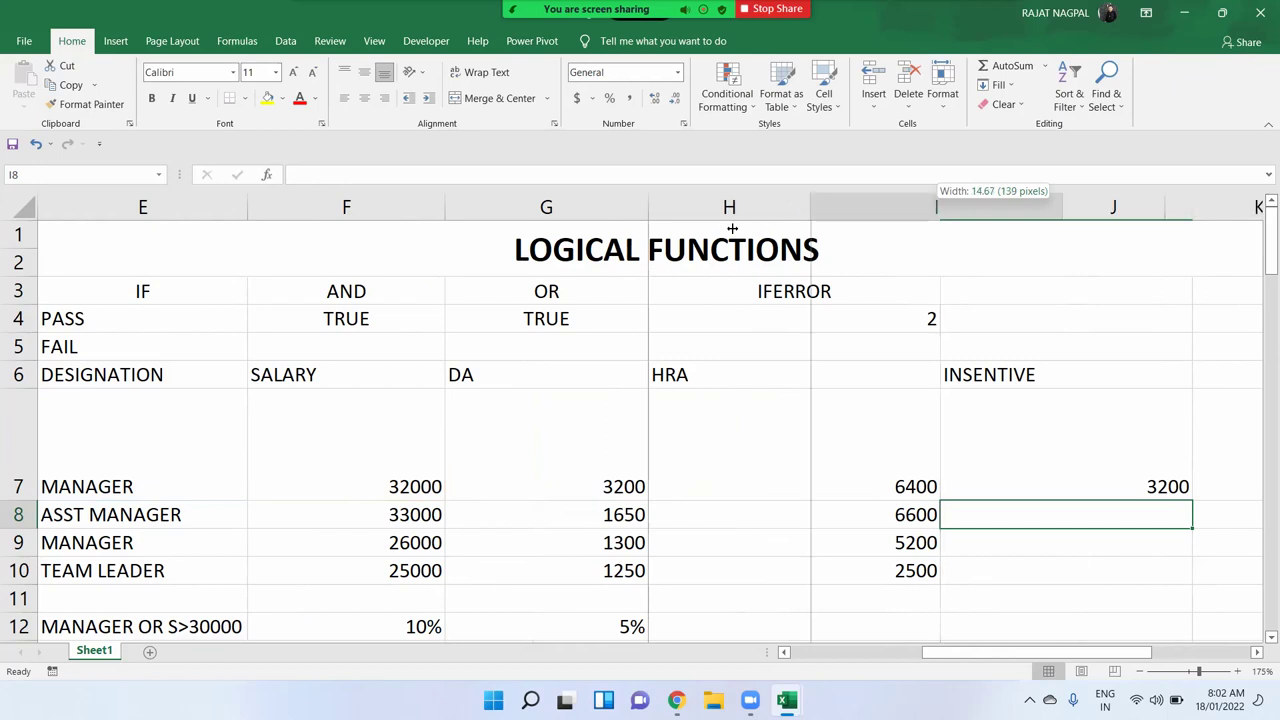
{"action": "left_click_drag", "start_coordinate": [936, 208], "coordinate": [726, 226]}
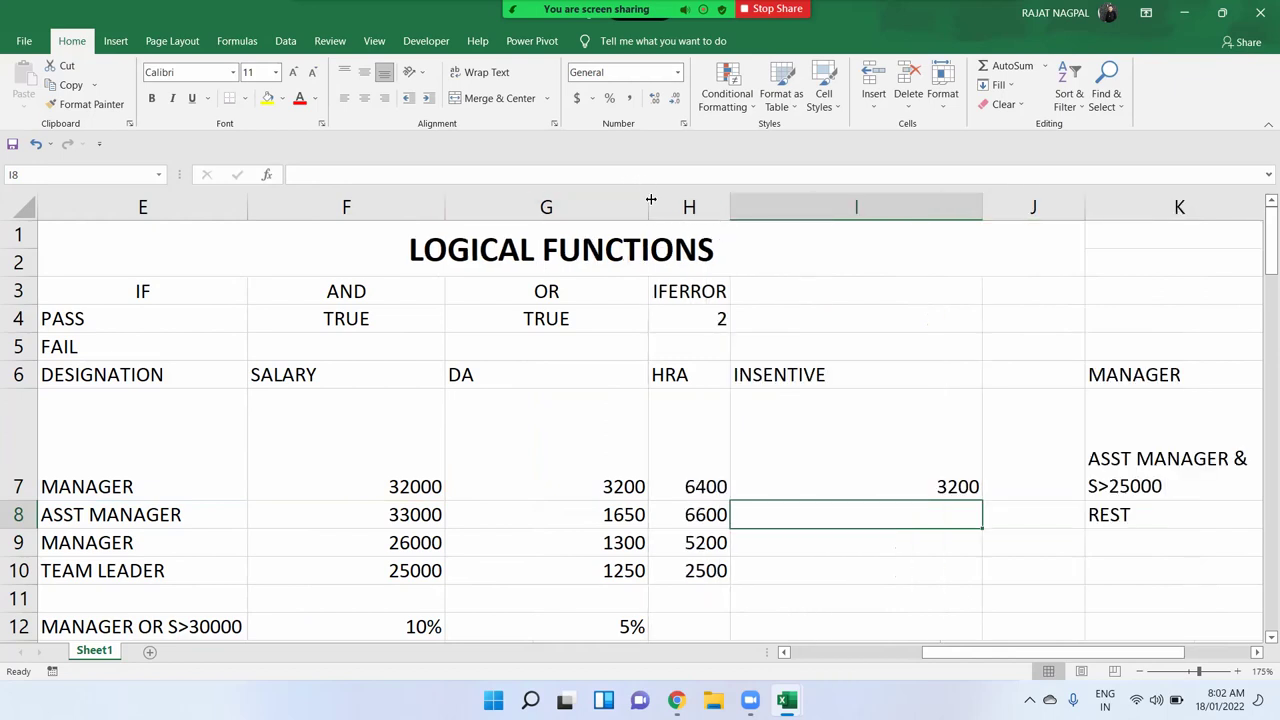
{"action": "left_click_drag", "start_coordinate": [649, 203], "coordinate": [491, 216]}
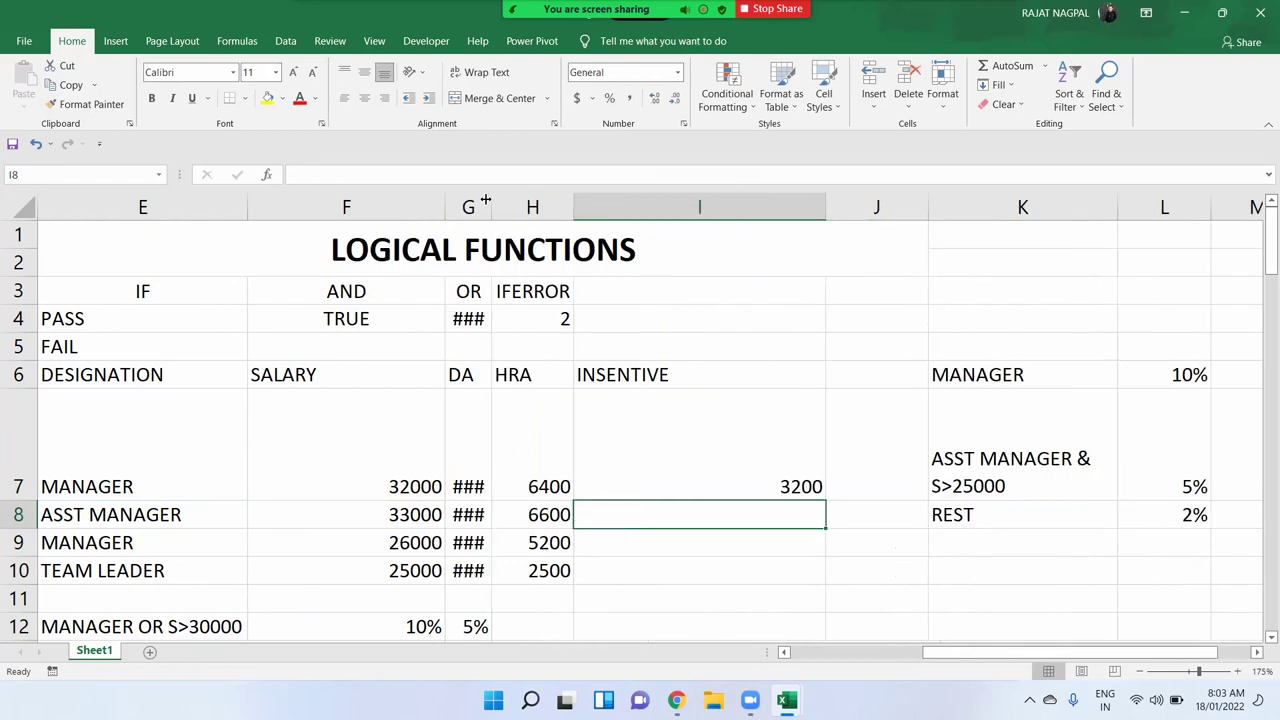
Remove I7's closing parenthesis and append a nested IF(AND( after F7*10%,
{"action": "double_click", "coordinate": [651, 480]}
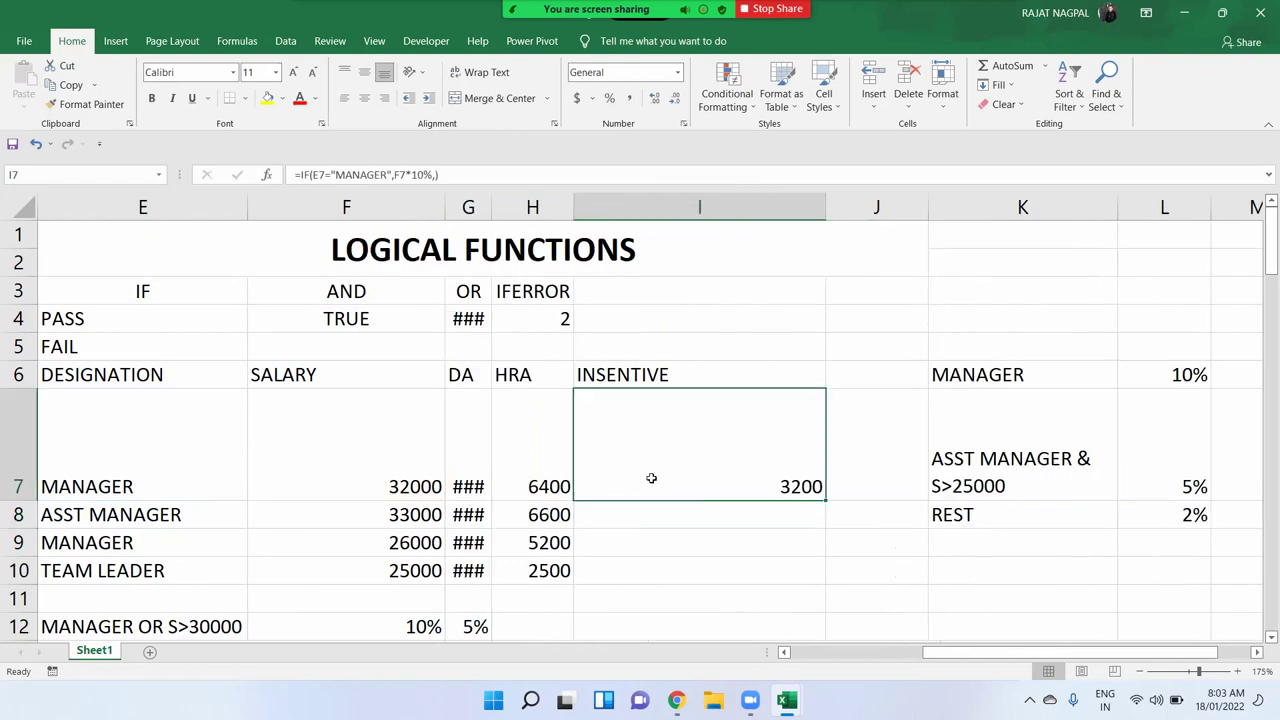
{"action": "left_click", "coordinate": [835, 486]}
{"action": "key", "text": "BackSpace"}
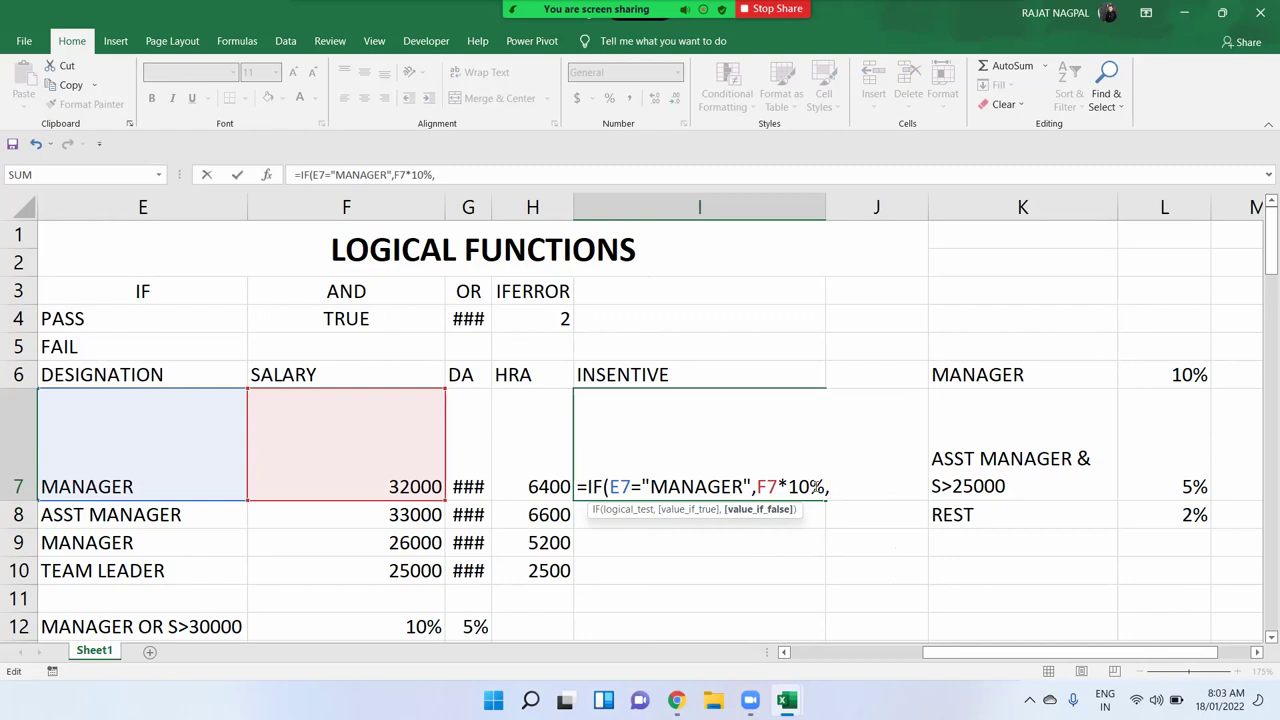
{"action": "type", "text": "IF("}
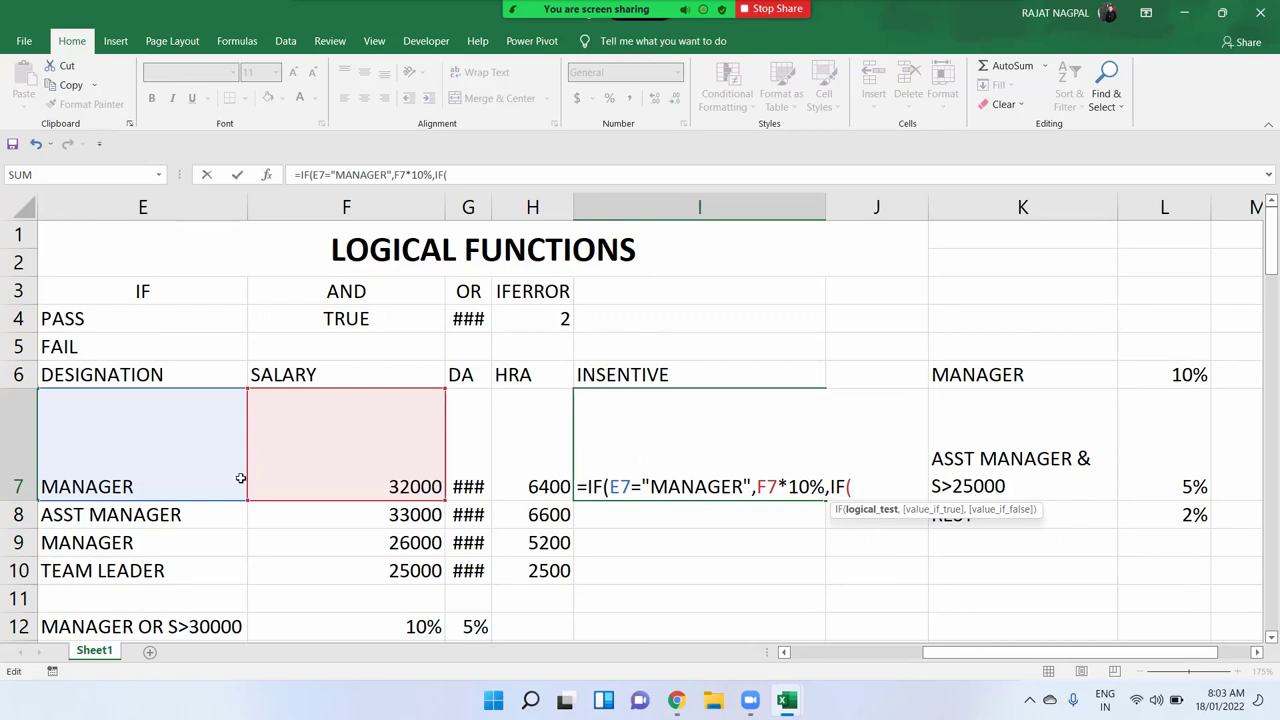
{"action": "left_click", "coordinate": [187, 476]}
{"action": "key", "text": "BackSpace"}
{"action": "key", "text": "BackSpace"}
{"action": "type", "text": "AND"}
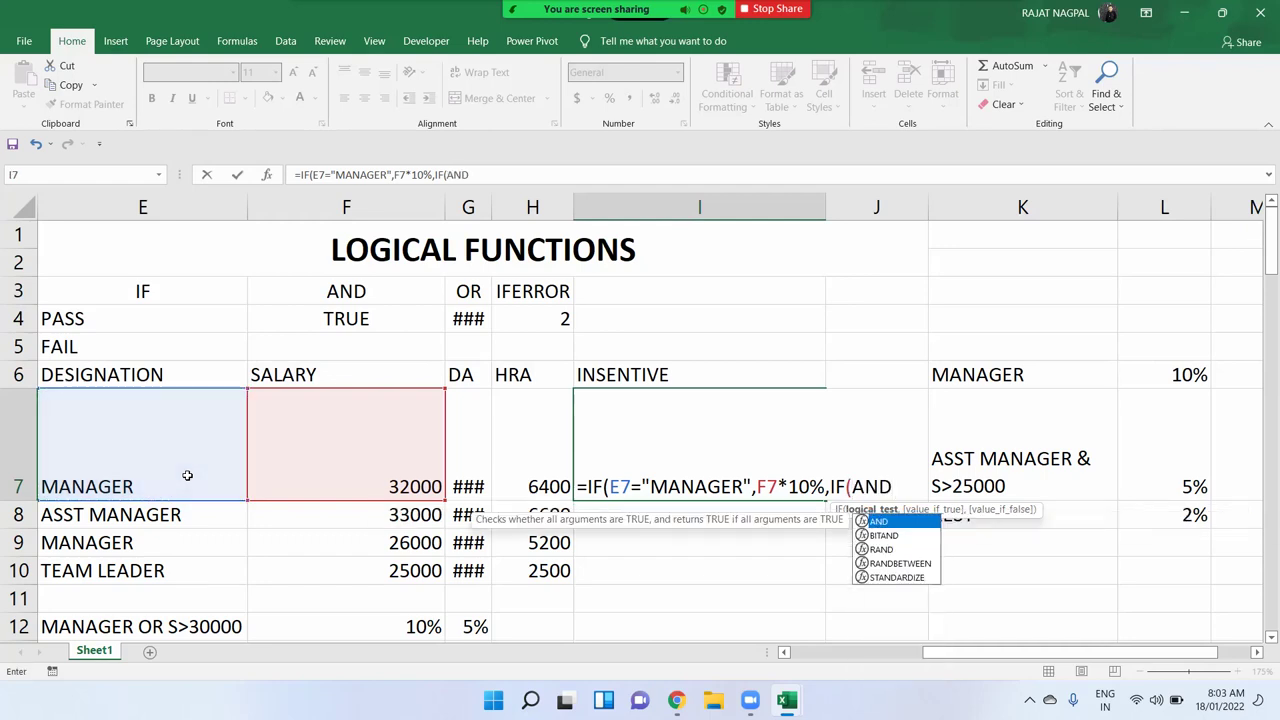
{"action": "type", "text": "("}
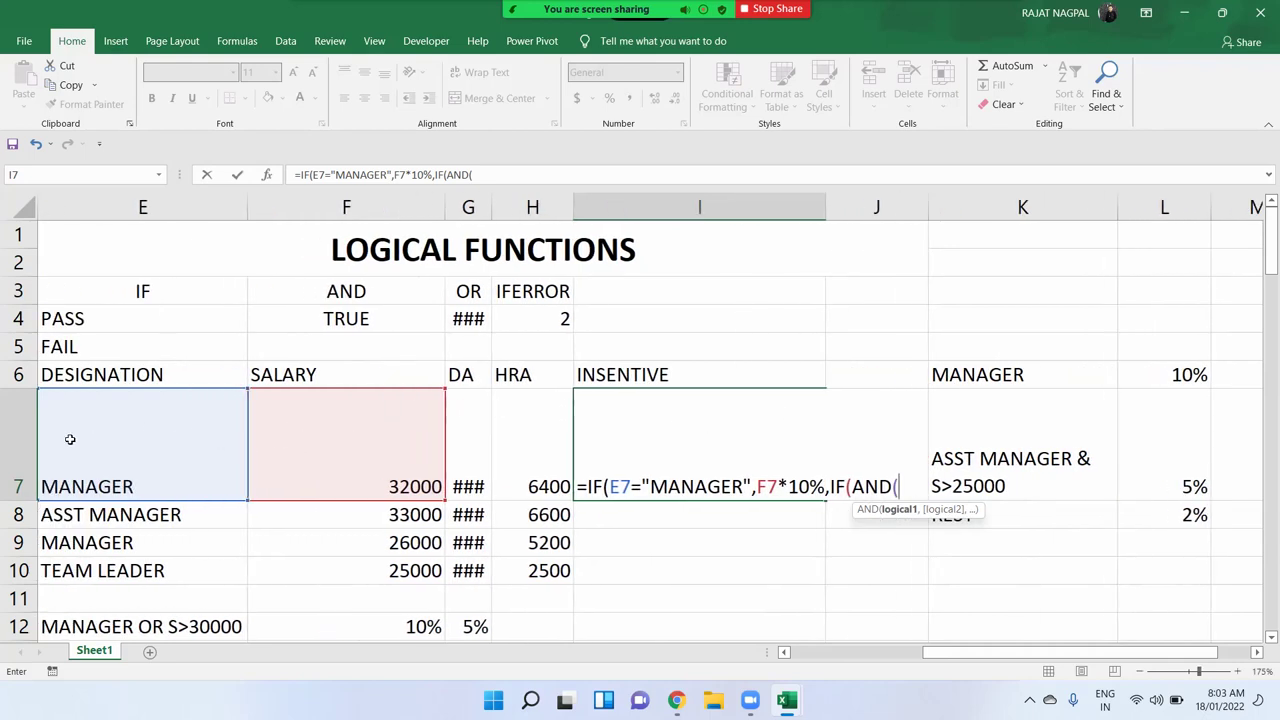
Fill the AND conditions: E7="ASST MANAGER" and F7>25000
{"action": "left_click", "coordinate": [124, 439]}
{"action": "type", "text": "\""}
{"action": "key", "text": "BackSpace"}
{"action": "type", "text": "=\"ASST MANAF"}
{"action": "key", "text": "BackSpace"}
{"action": "type", "text": "GER\""}
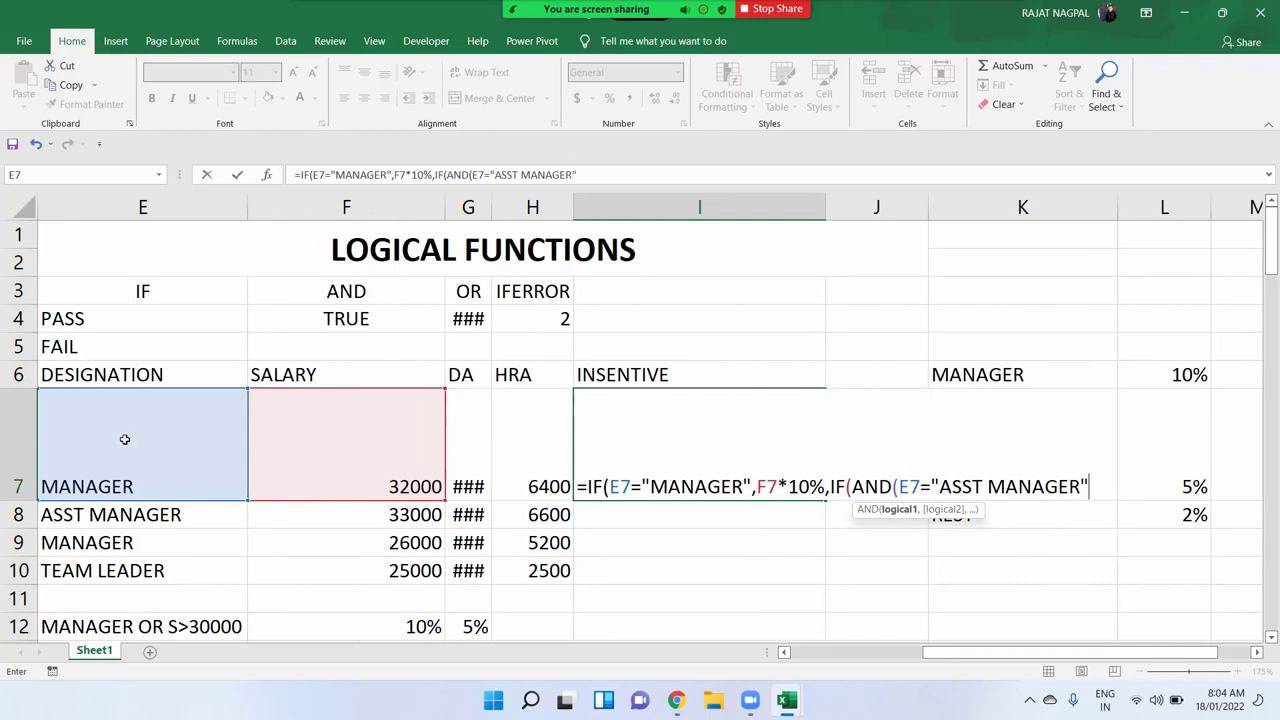
{"action": "type", "text": ","}
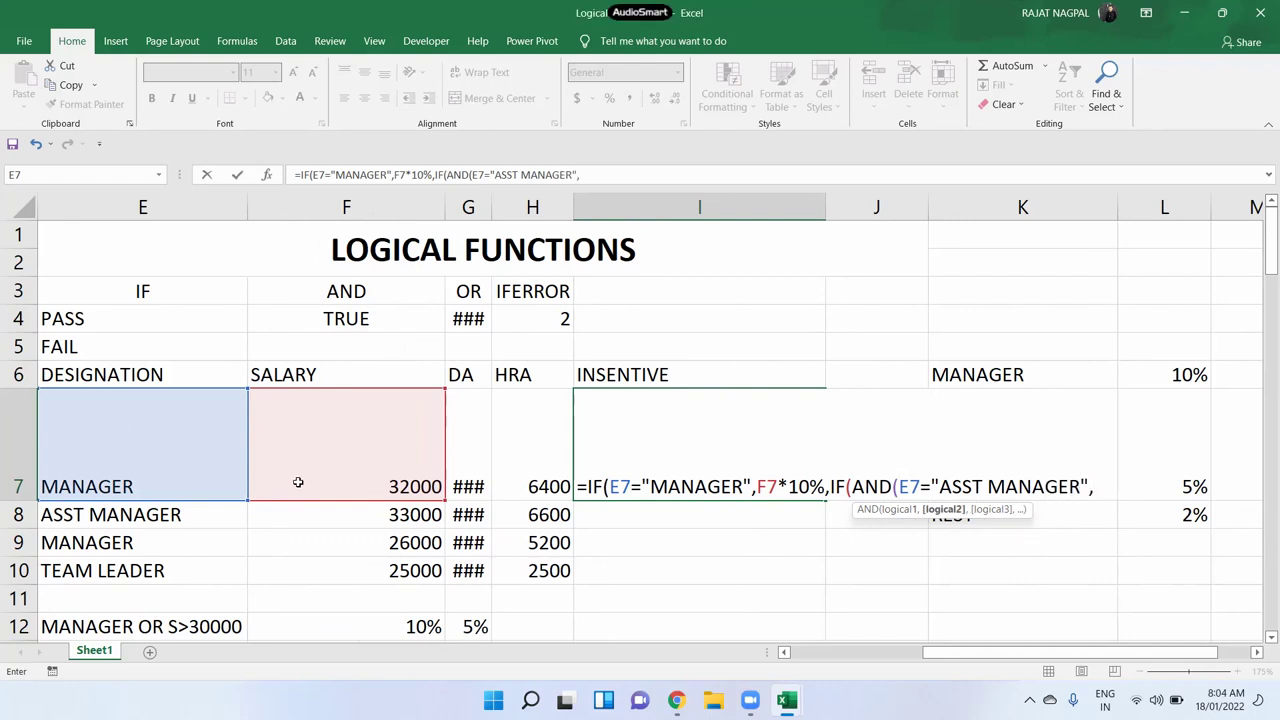
{"action": "left_click", "coordinate": [320, 462]}
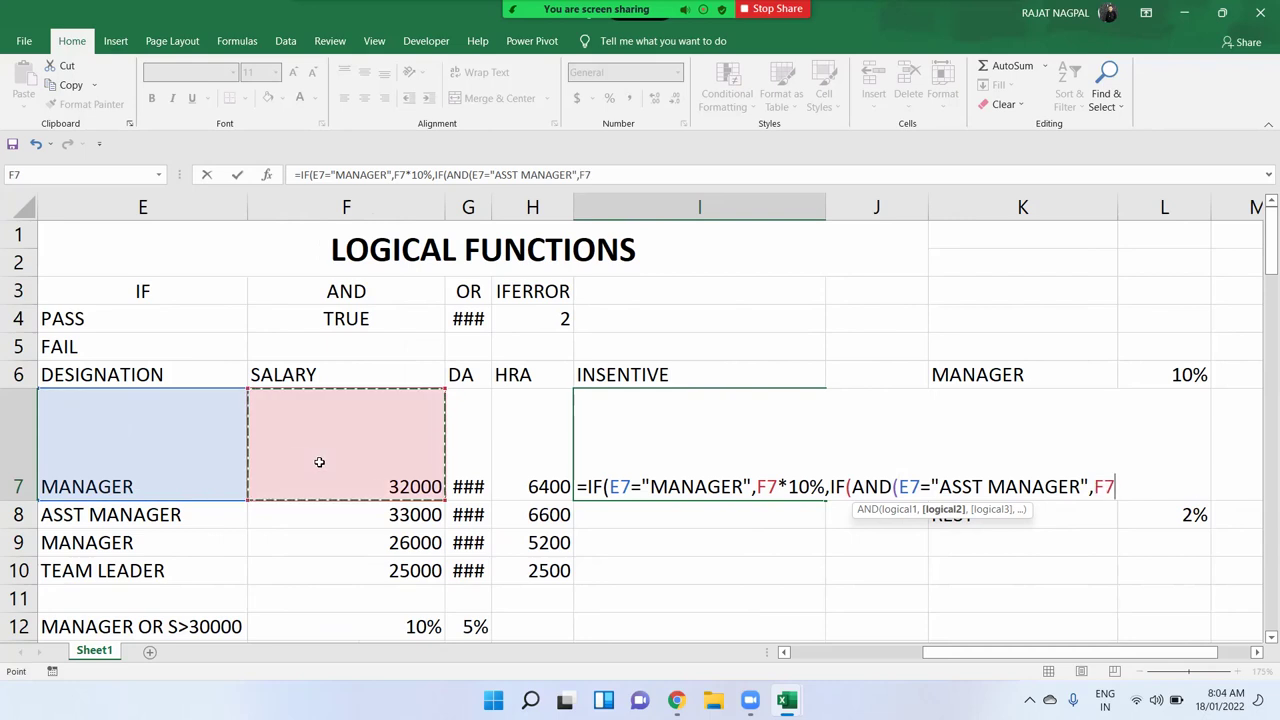
{"action": "type", "text": ">25000"}
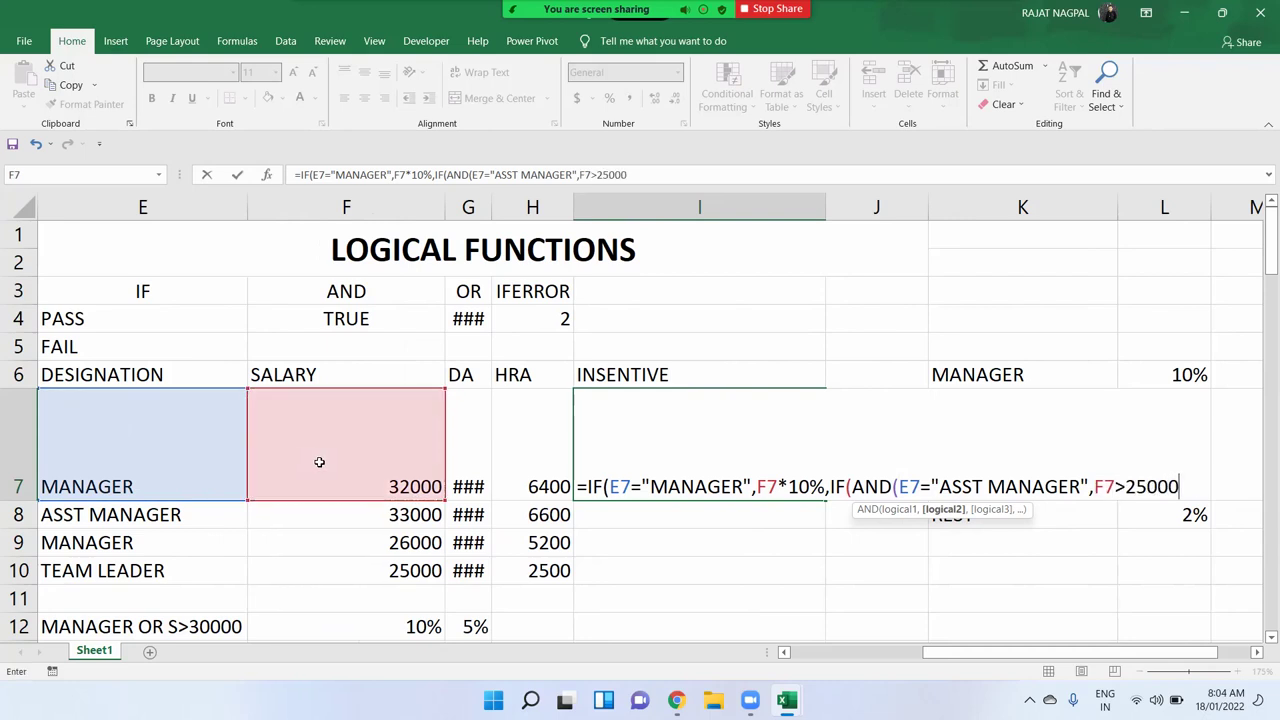
{"action": "type", "text": "),"}
Add the results F7*5% and fallback F7*2%, closing both IFs
{"action": "left_click", "coordinate": [356, 466]}
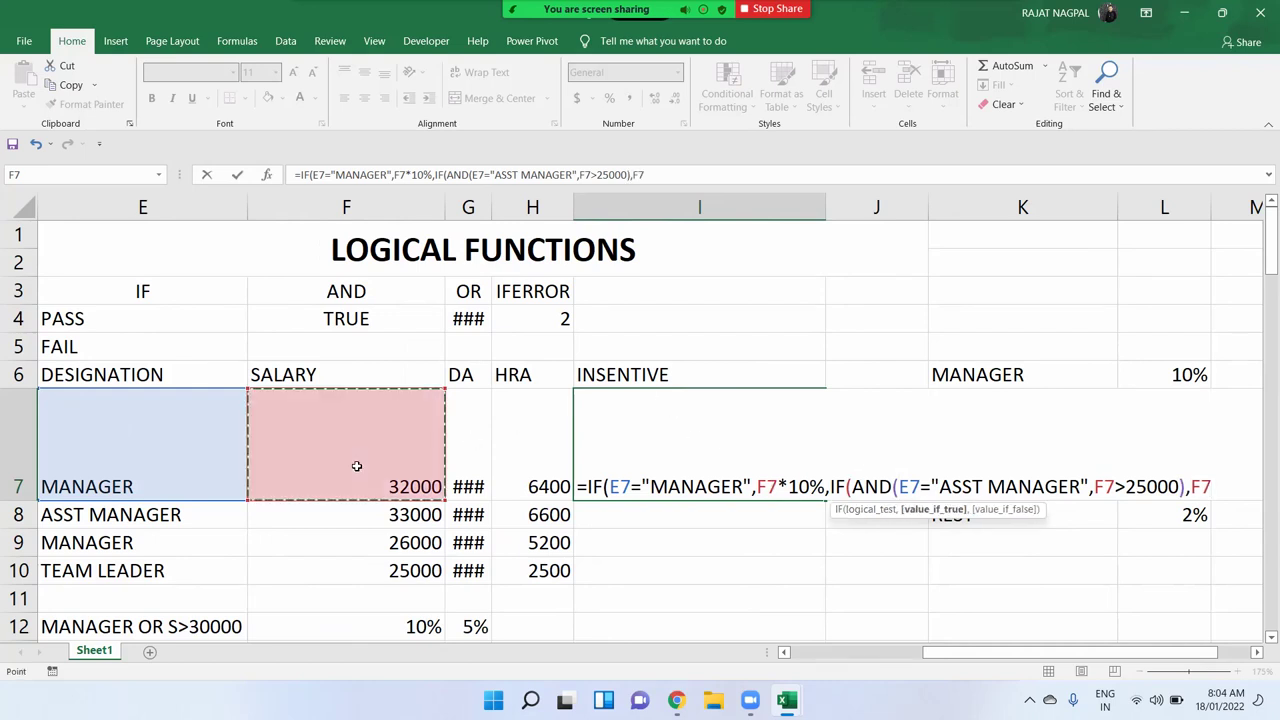
{"action": "type", "text": "*5"}
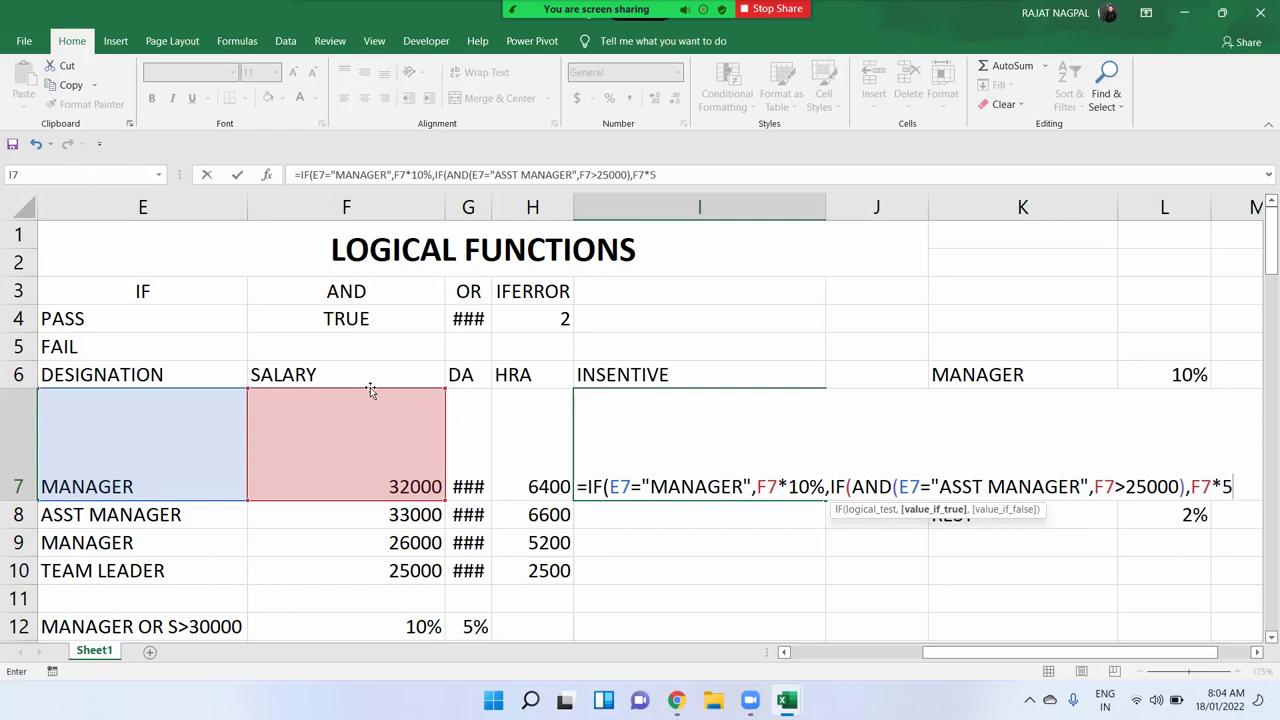
{"action": "type", "text": "%"}
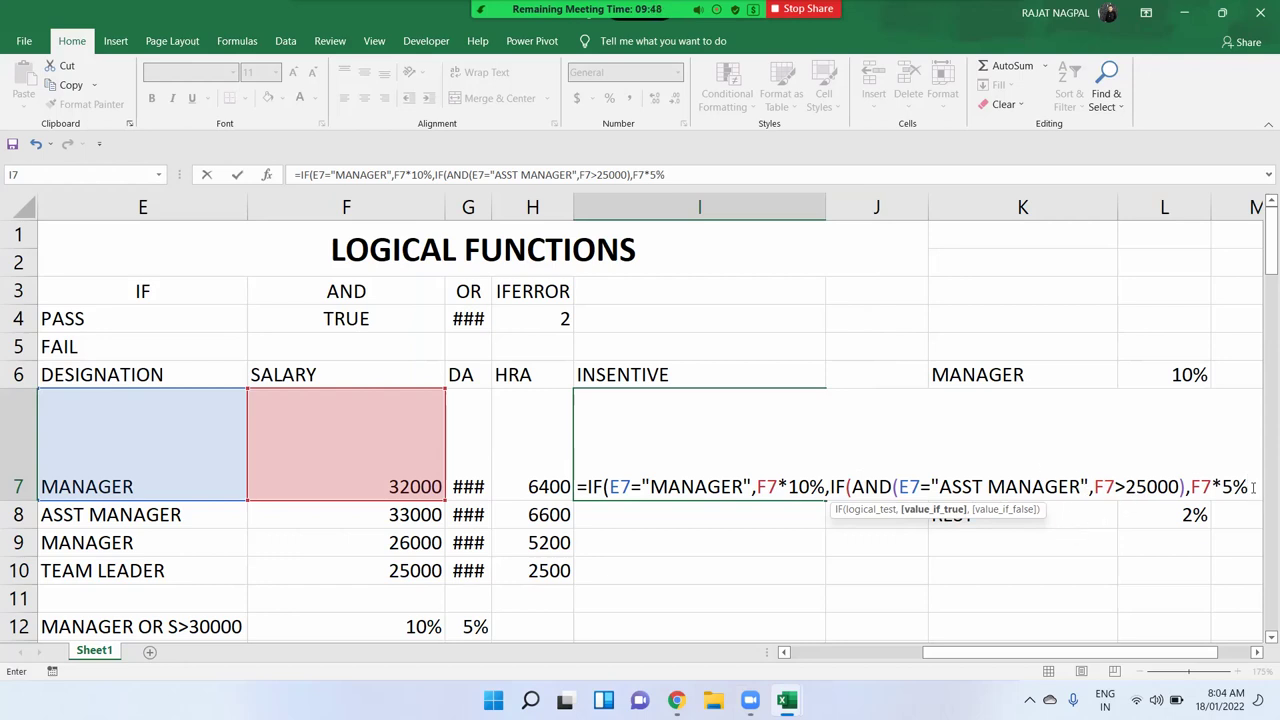
{"action": "type", "text": ","}
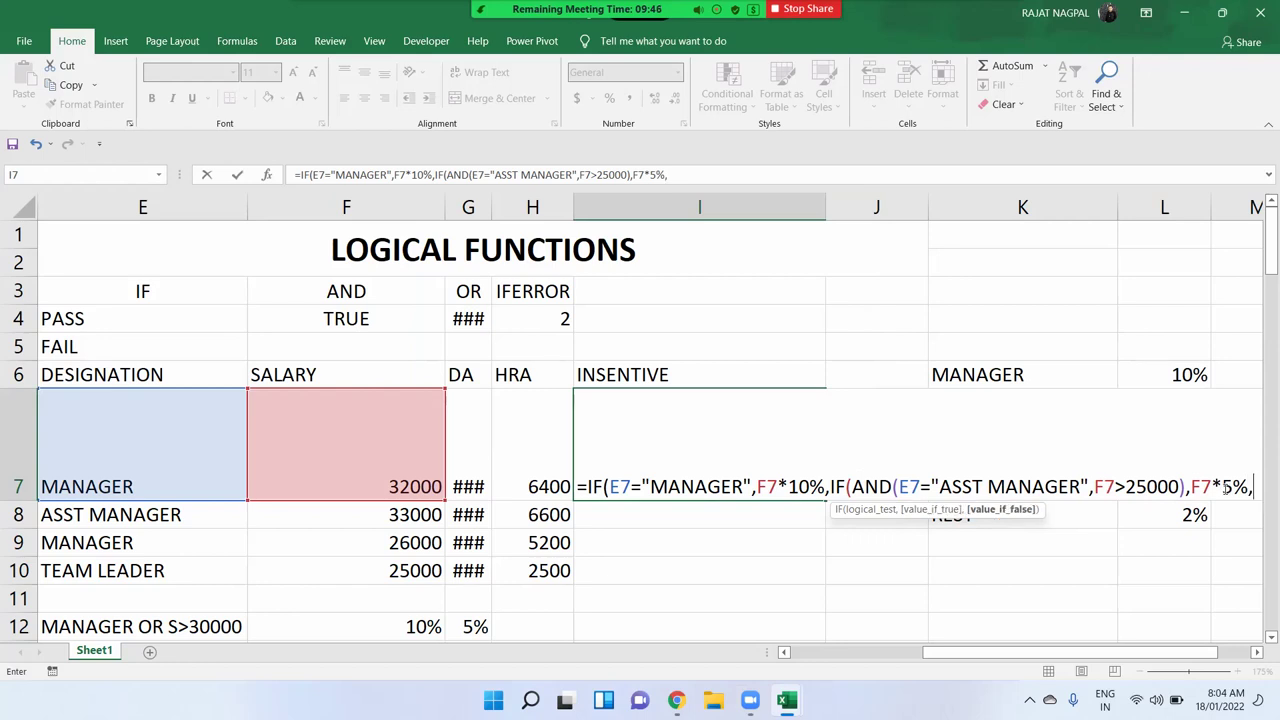
{"action": "left_click", "coordinate": [410, 449]}
{"action": "type", "text": "*2%"}
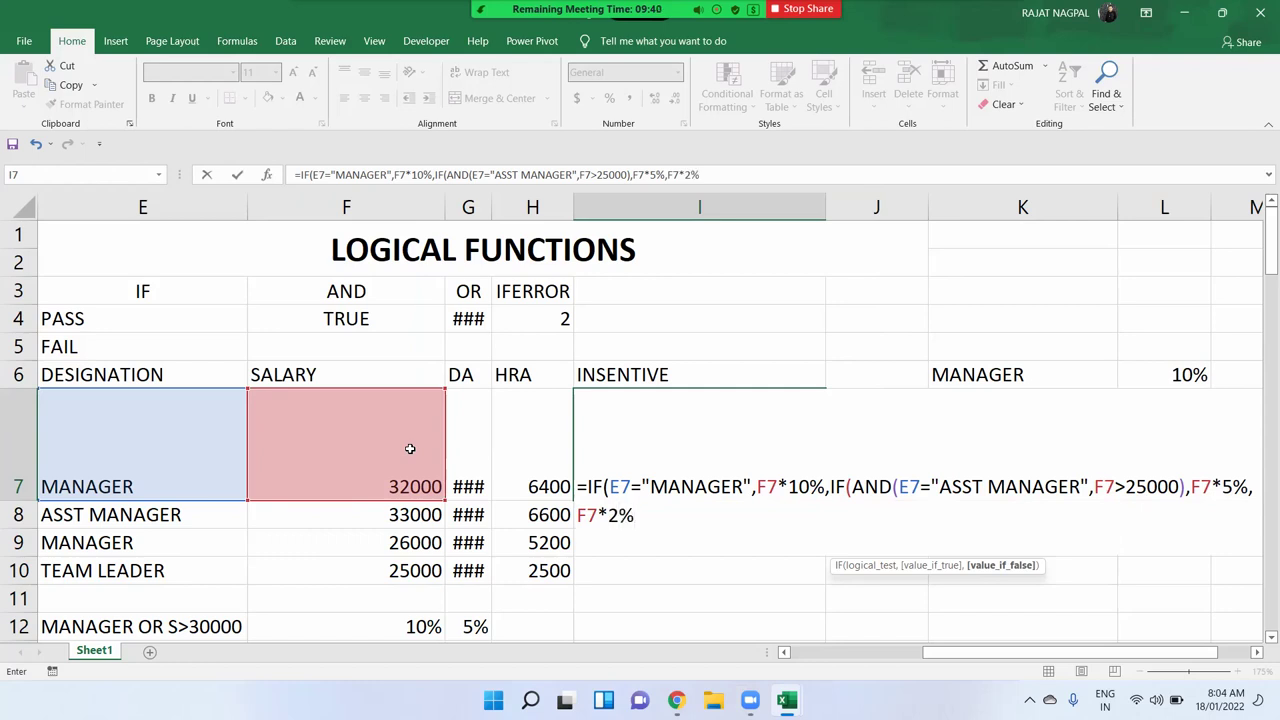
{"action": "left_click", "coordinate": [1258, 652]}
{"action": "left_click", "coordinate": [1258, 652]}
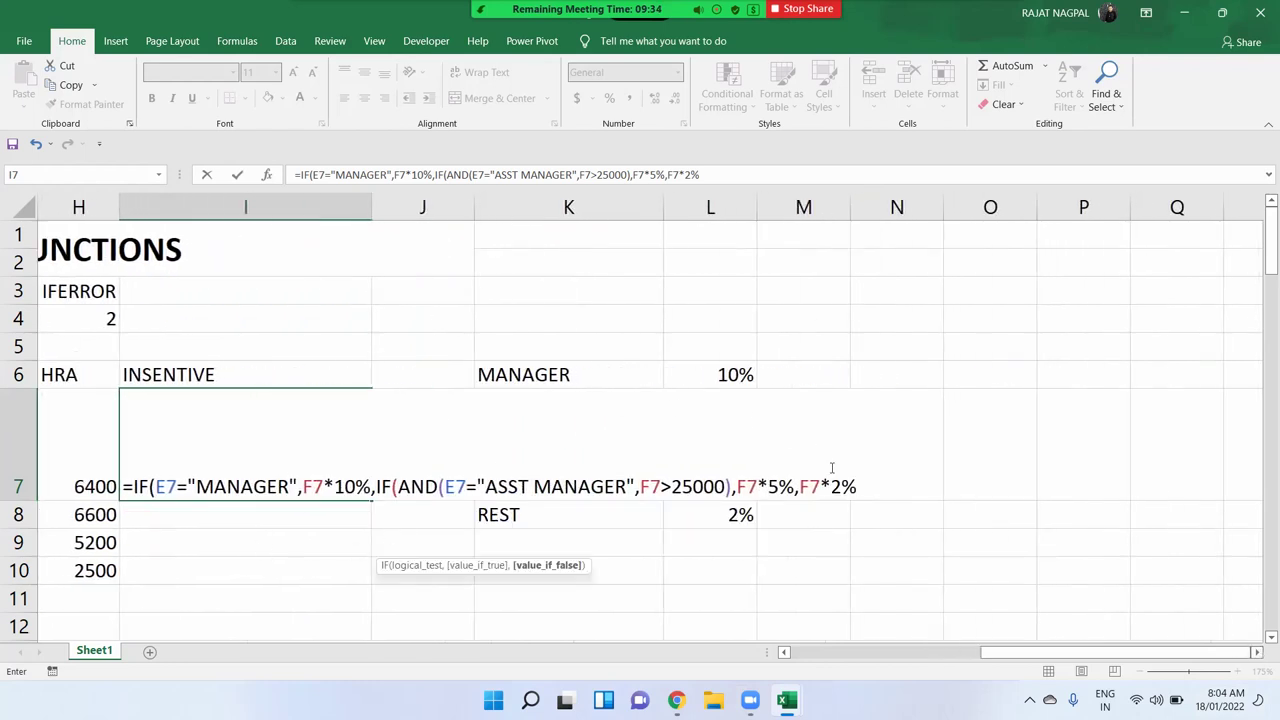
{"action": "type", "text": "))"}
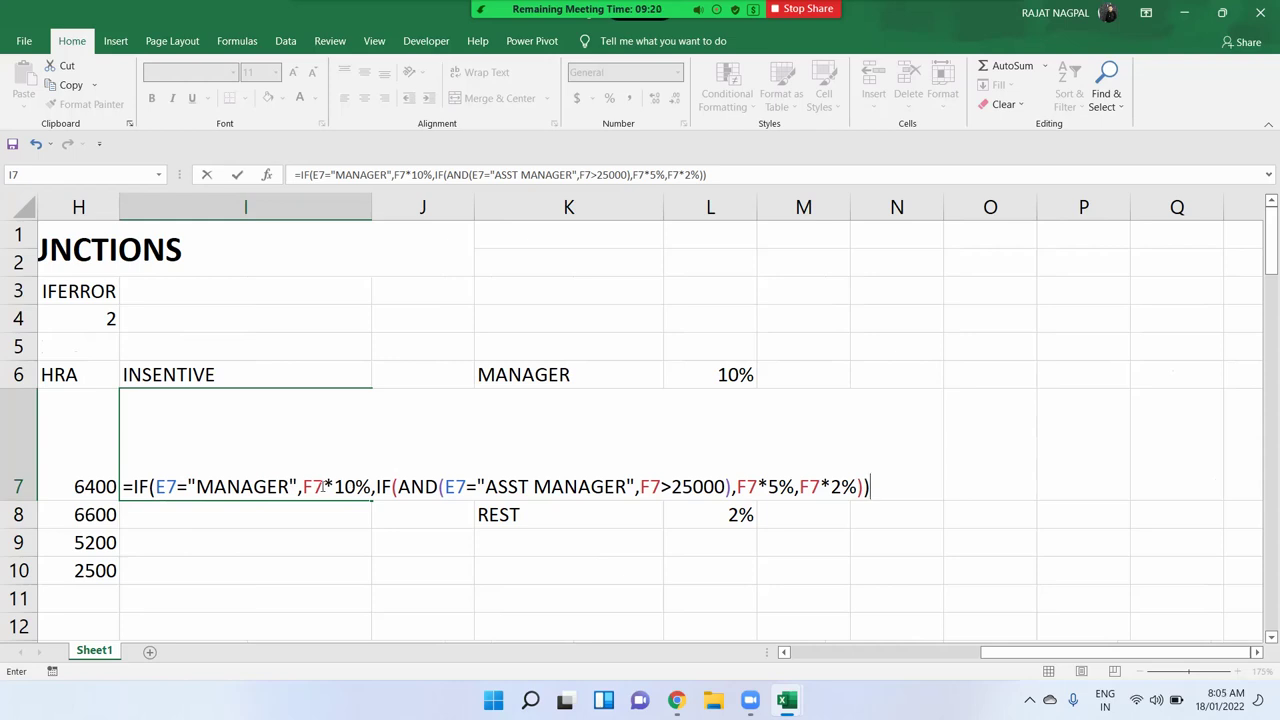
{"action": "left_click", "coordinate": [326, 487]}
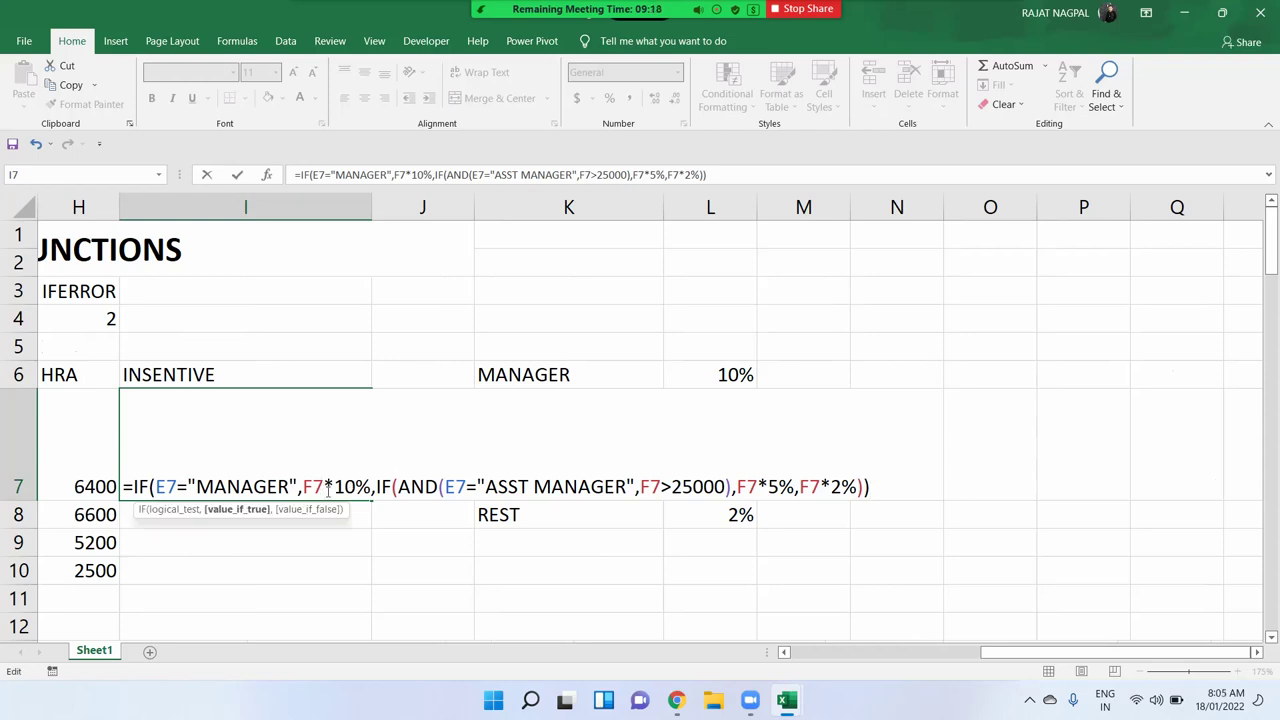
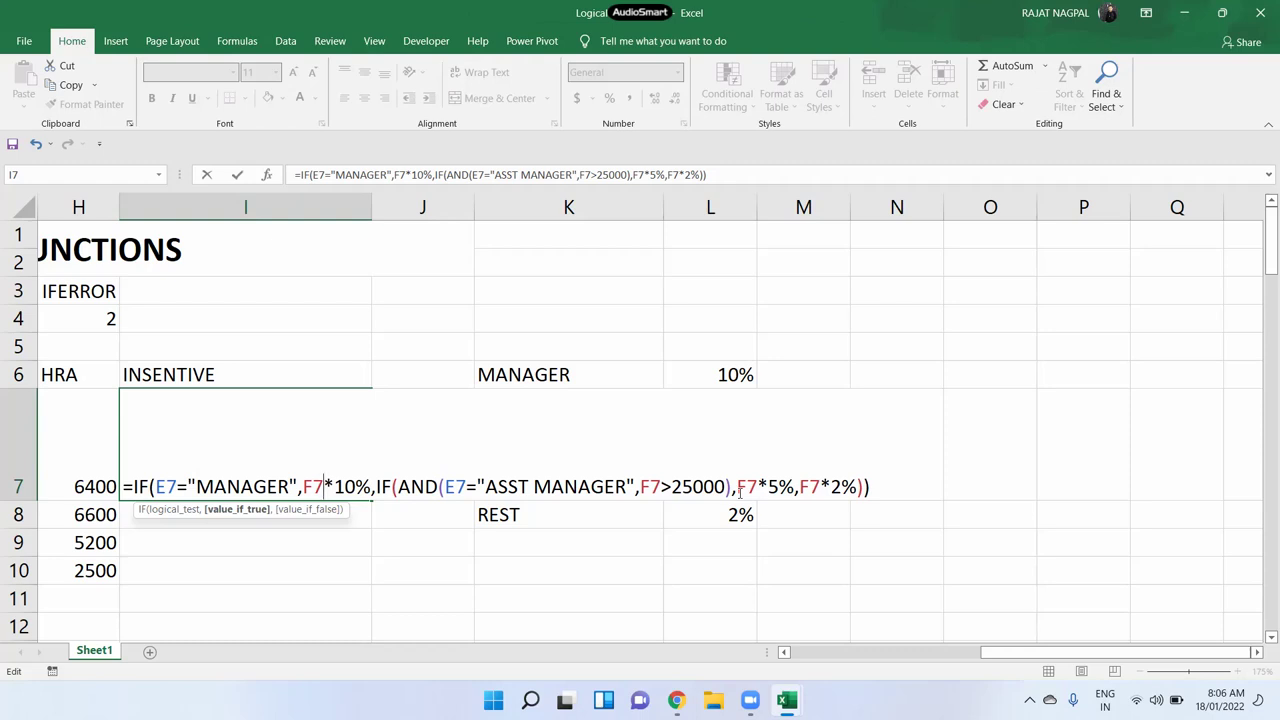
Commit the I7 incentive formula and fill it down to I10, giving 3200, 1650, 2600 and 500
{"action": "key", "text": "Return"}
{"action": "left_click", "coordinate": [281, 486]}
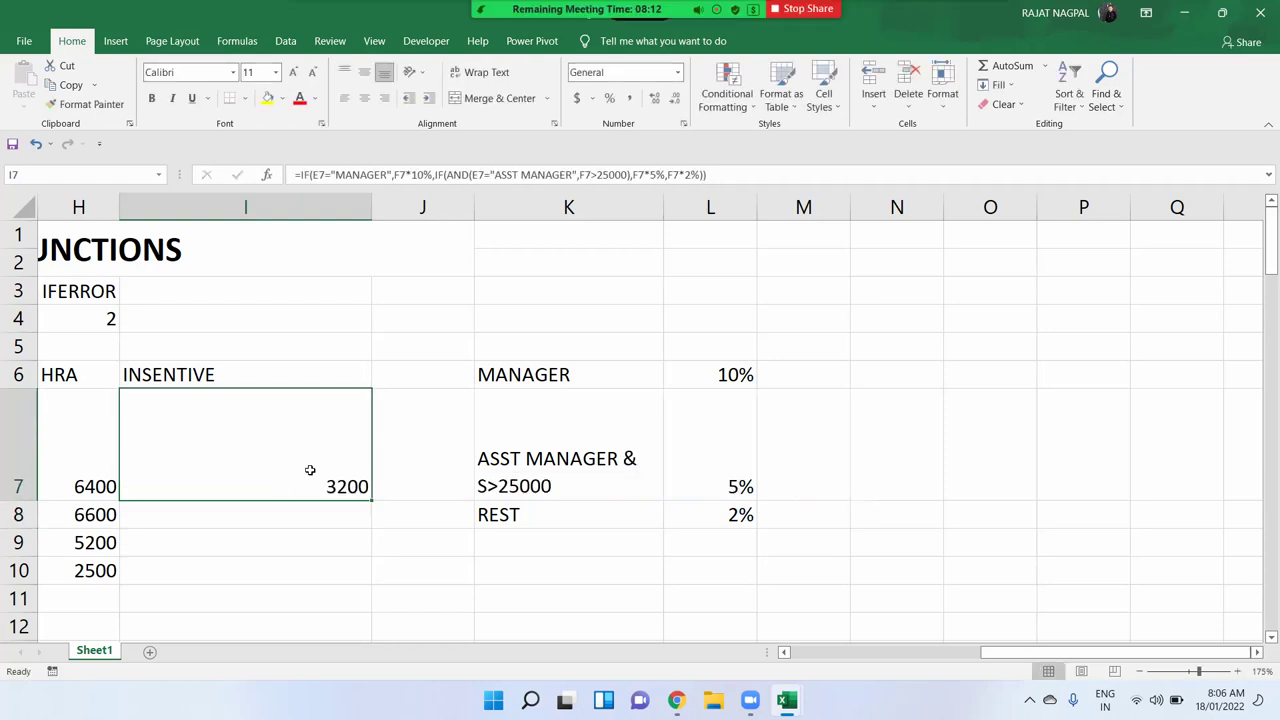
{"action": "left_click_drag", "start_coordinate": [369, 501], "coordinate": [370, 580]}
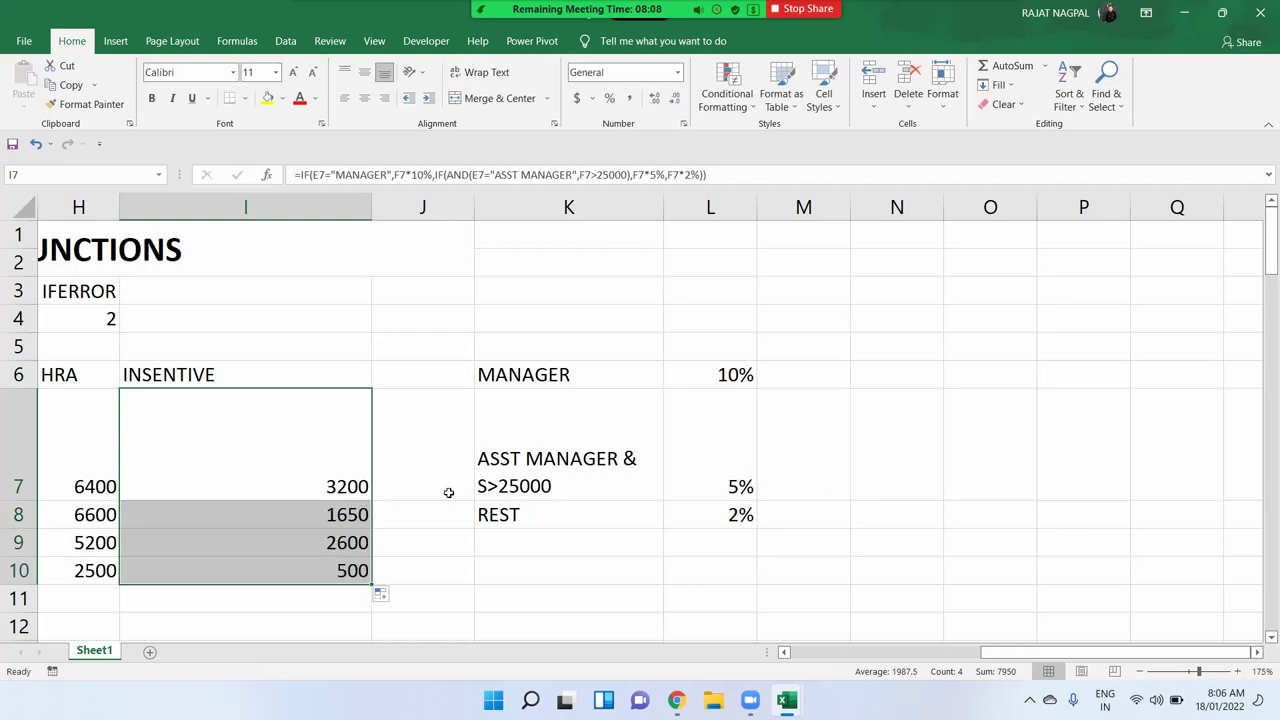
{"action": "left_click", "coordinate": [537, 463]}
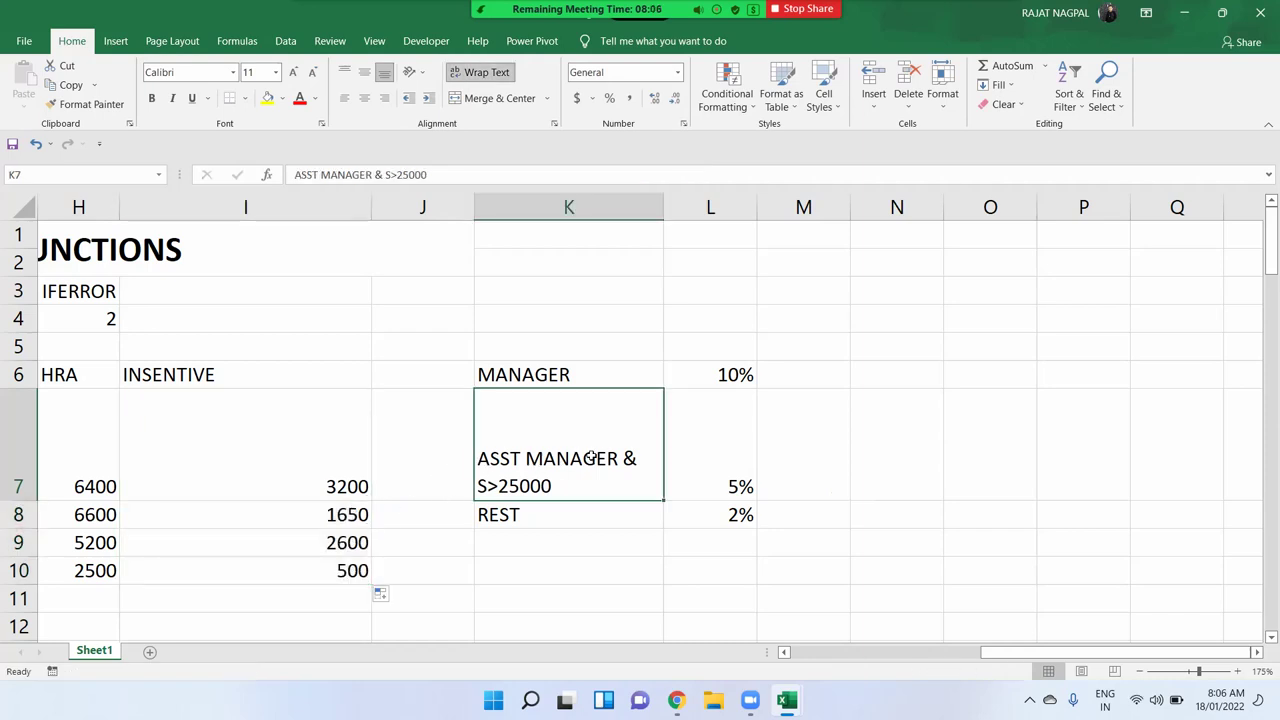
Reword the K7 criteria label to 'ASST MANAGER OR S>25000' and review the 5% rate beside it
{"action": "double_click", "coordinate": [647, 453]}
{"action": "key", "text": "BackSpace"}
{"action": "type", "text": "OR"}
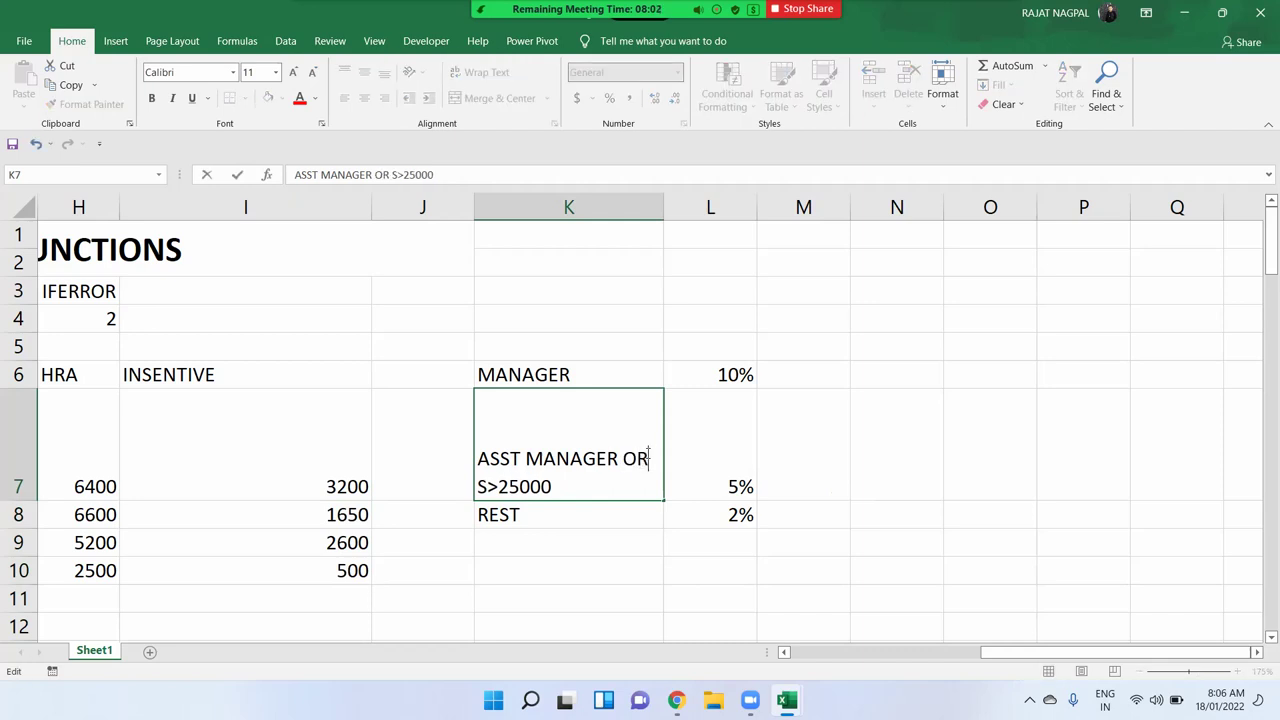
{"action": "key", "text": "Return"}
{"action": "left_click", "coordinate": [563, 415]}
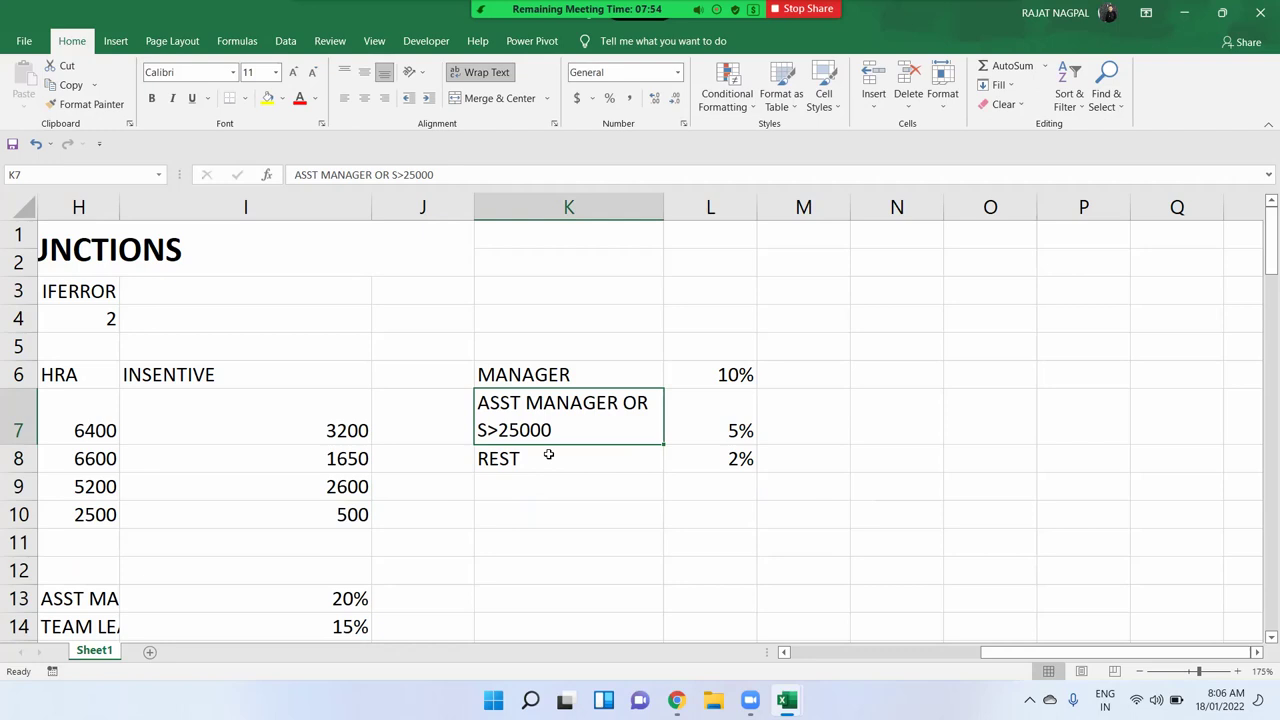
{"action": "left_click", "coordinate": [685, 437]}
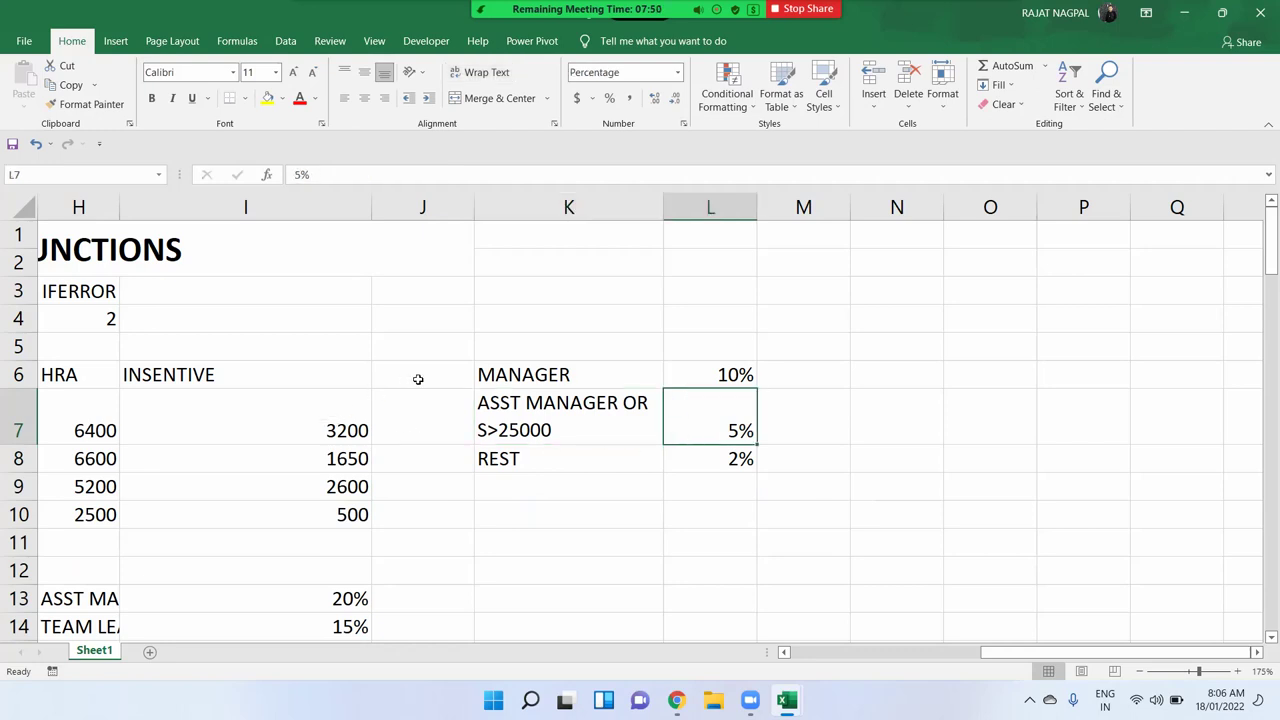
{"action": "left_click", "coordinate": [346, 412]}
{"action": "left_click", "coordinate": [419, 418]}
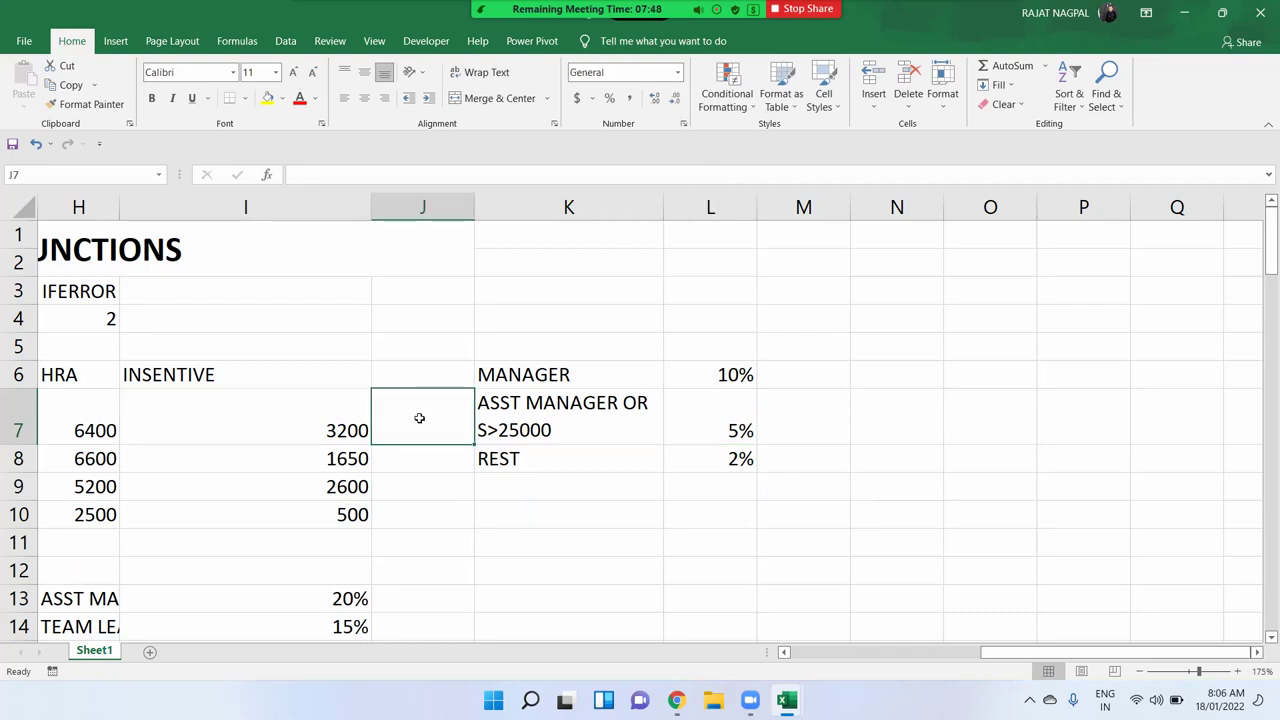
Copy the INSENTIVE heading from I6 into J6
{"action": "left_click", "coordinate": [284, 377]}
{"action": "key", "text": "ctrl+c"}
{"action": "key", "text": "Right"}
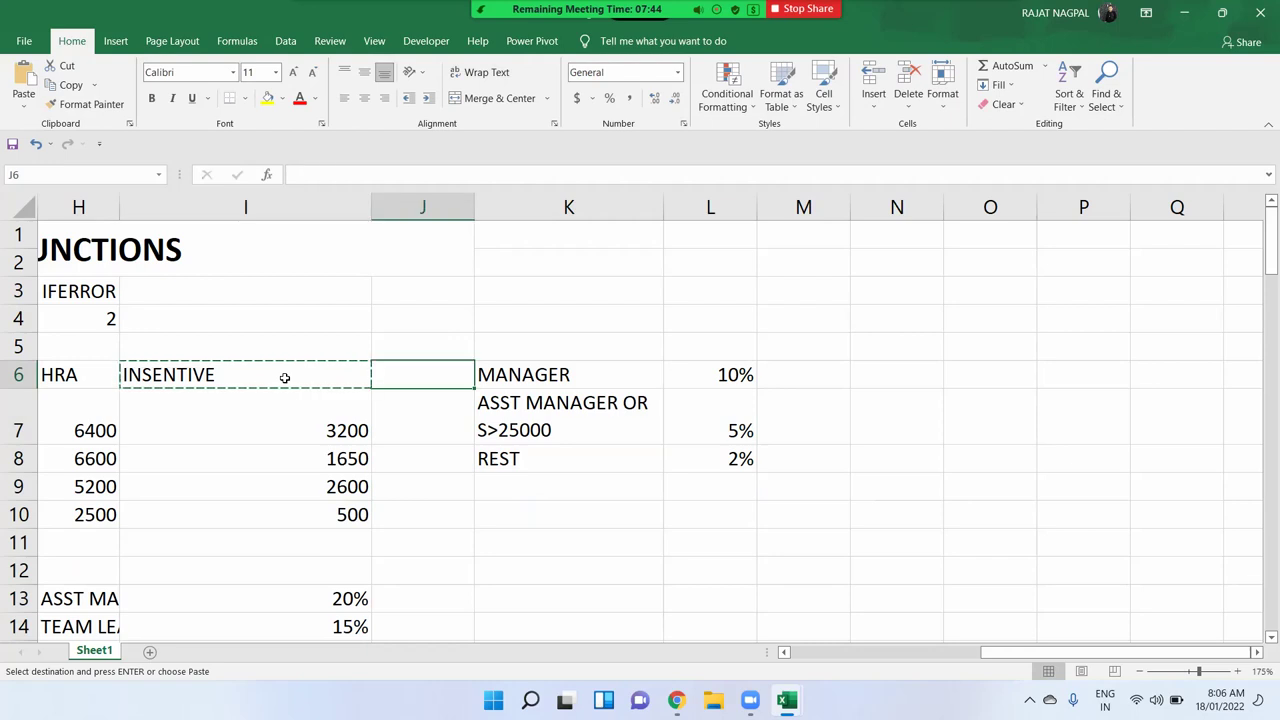
{"action": "key", "text": "ctrl+v"}
{"action": "key", "text": "Right"}
{"action": "key", "text": "Escape"}
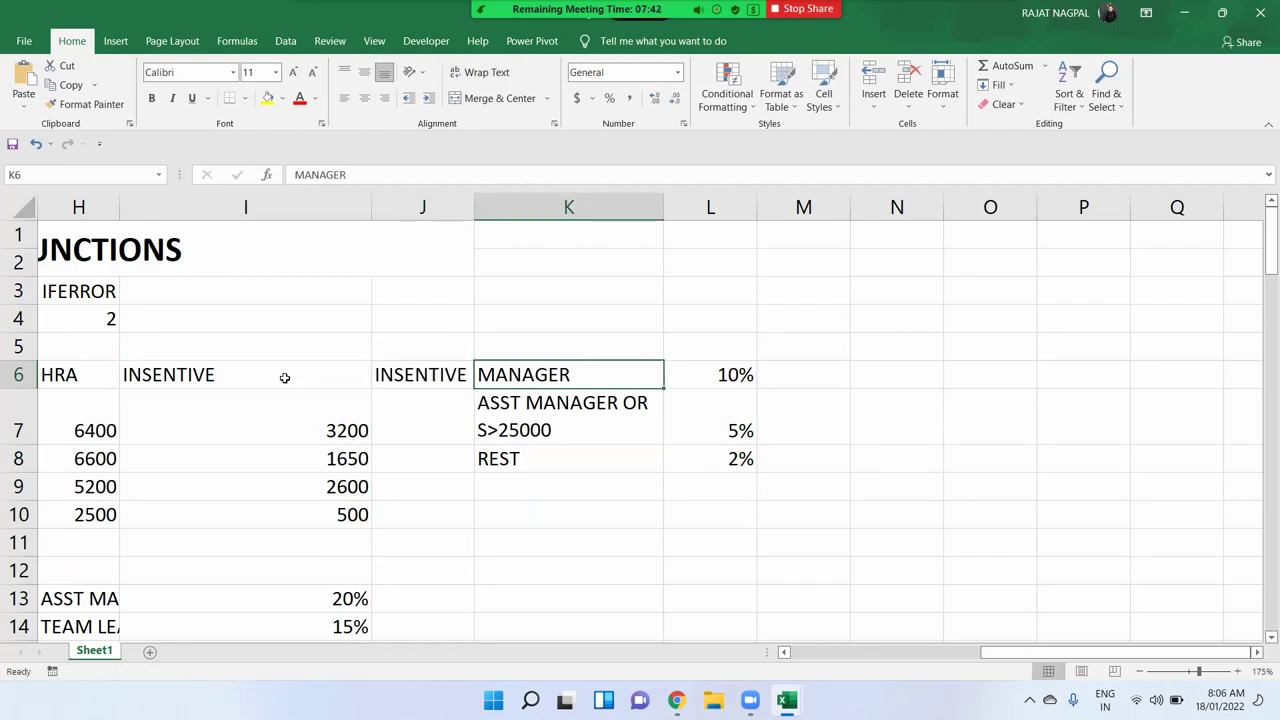
{"action": "left_click", "coordinate": [440, 421]}
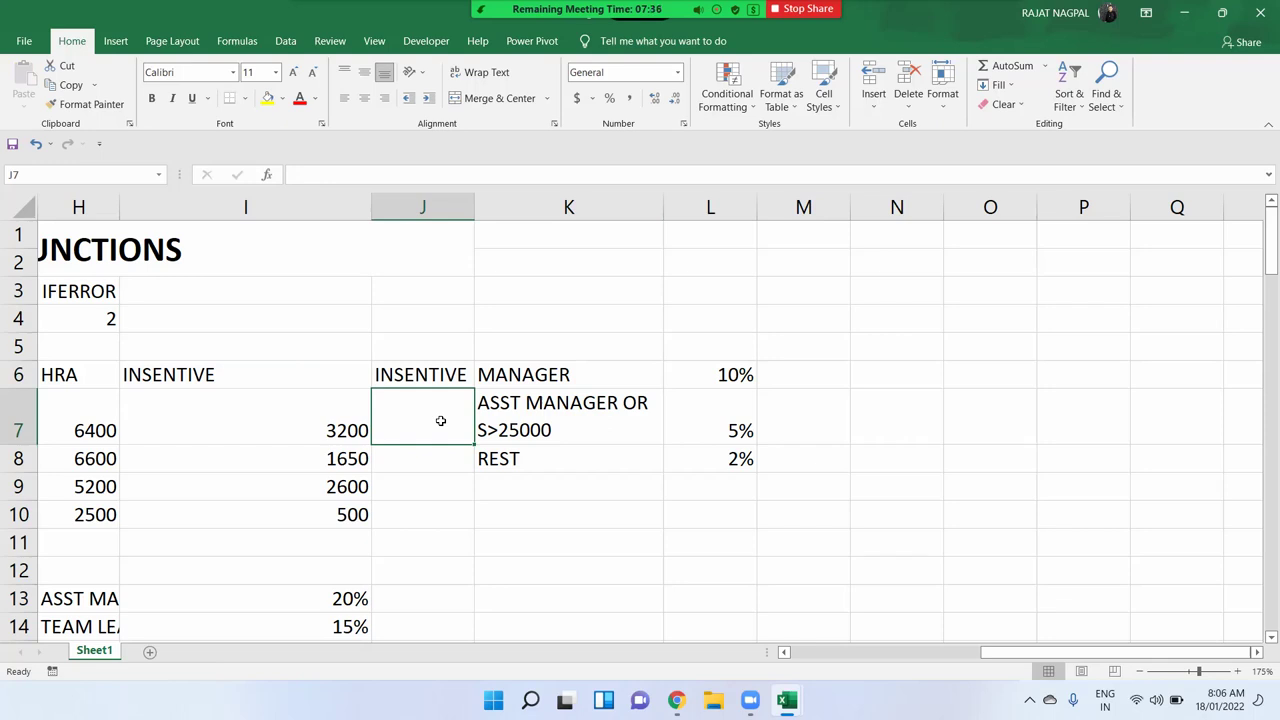
Begin J7's formula as =IF(E7="MANAGER",F7*10%,IF(, fixing the MANGER typo
{"action": "type", "text": "=IF("}
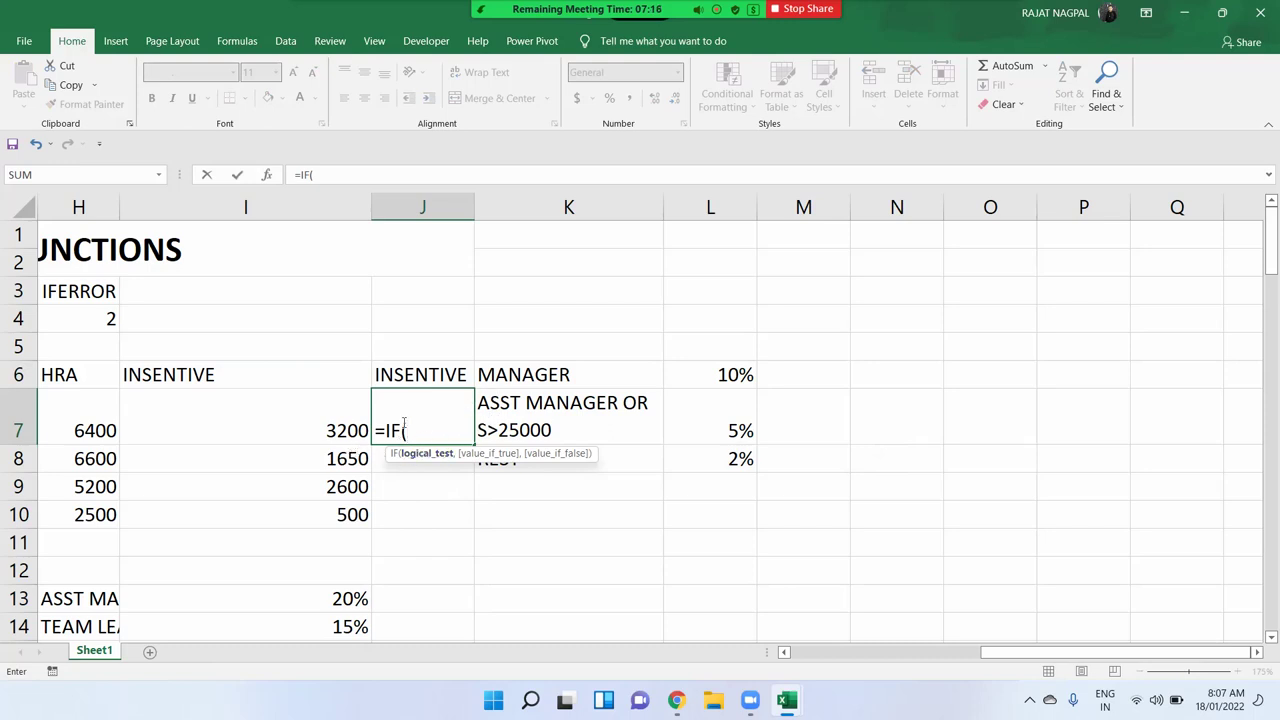
{"action": "key", "text": "Left"}
{"action": "key", "text": "Left"}
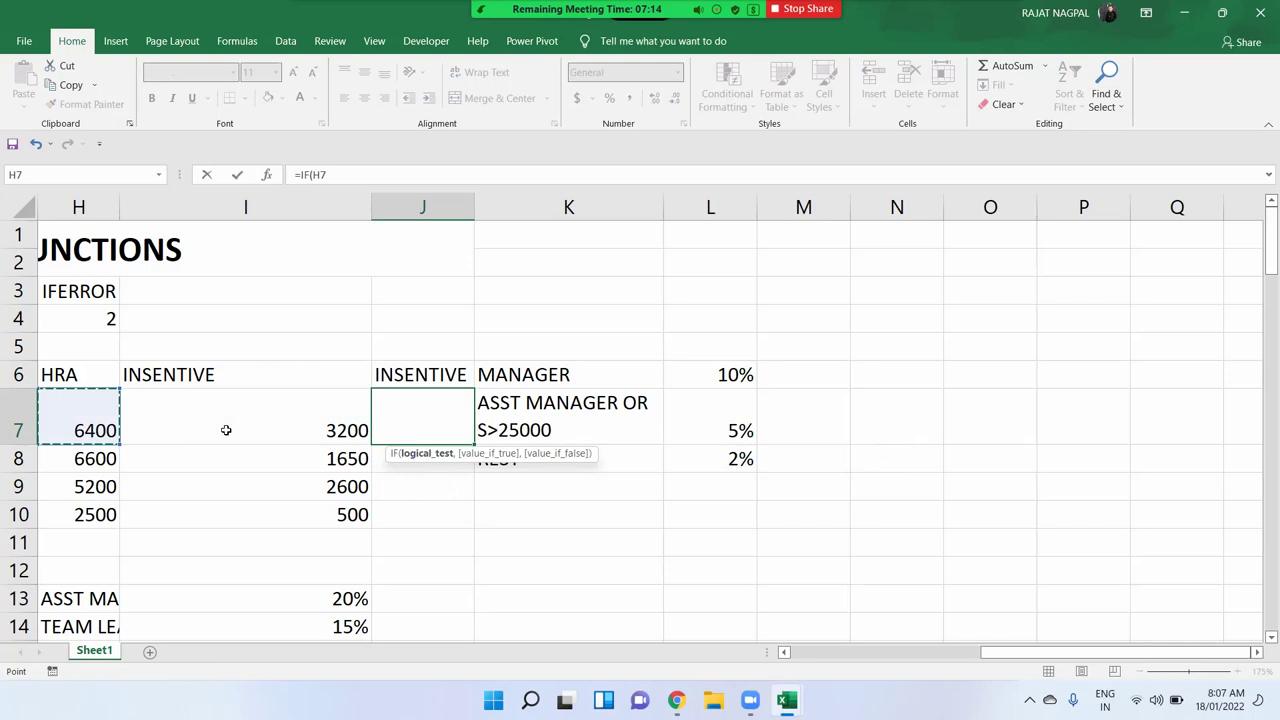
{"action": "key", "text": "Left"}
{"action": "key", "text": "Left"}
{"action": "key", "text": "Left"}
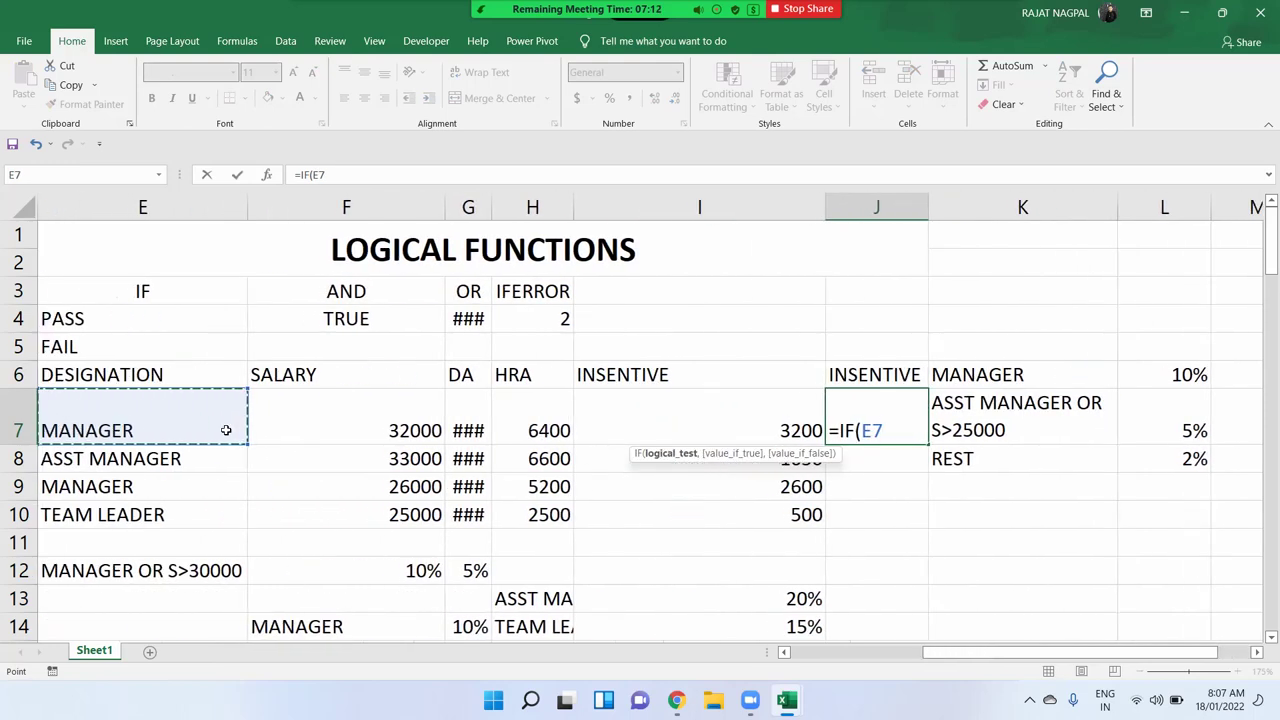
{"action": "type", "text": "=\""}
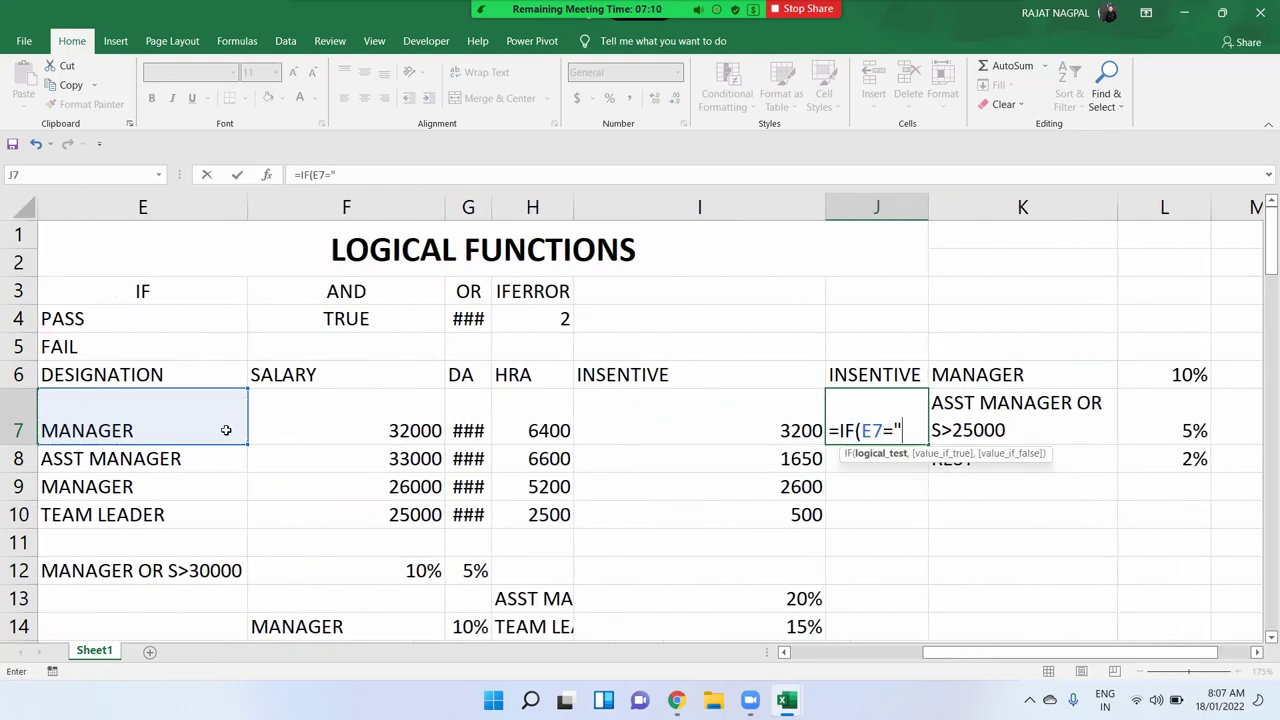
{"action": "type", "text": "MANGER\""}
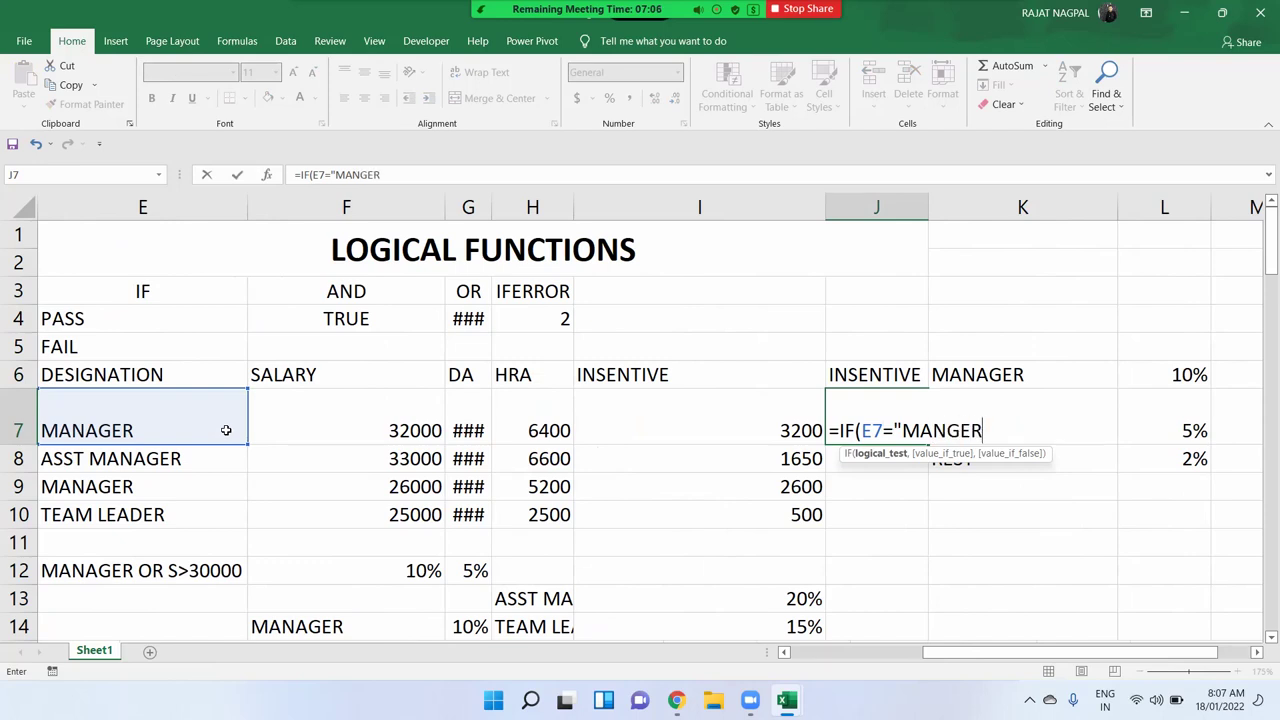
{"action": "type", "text": ","}
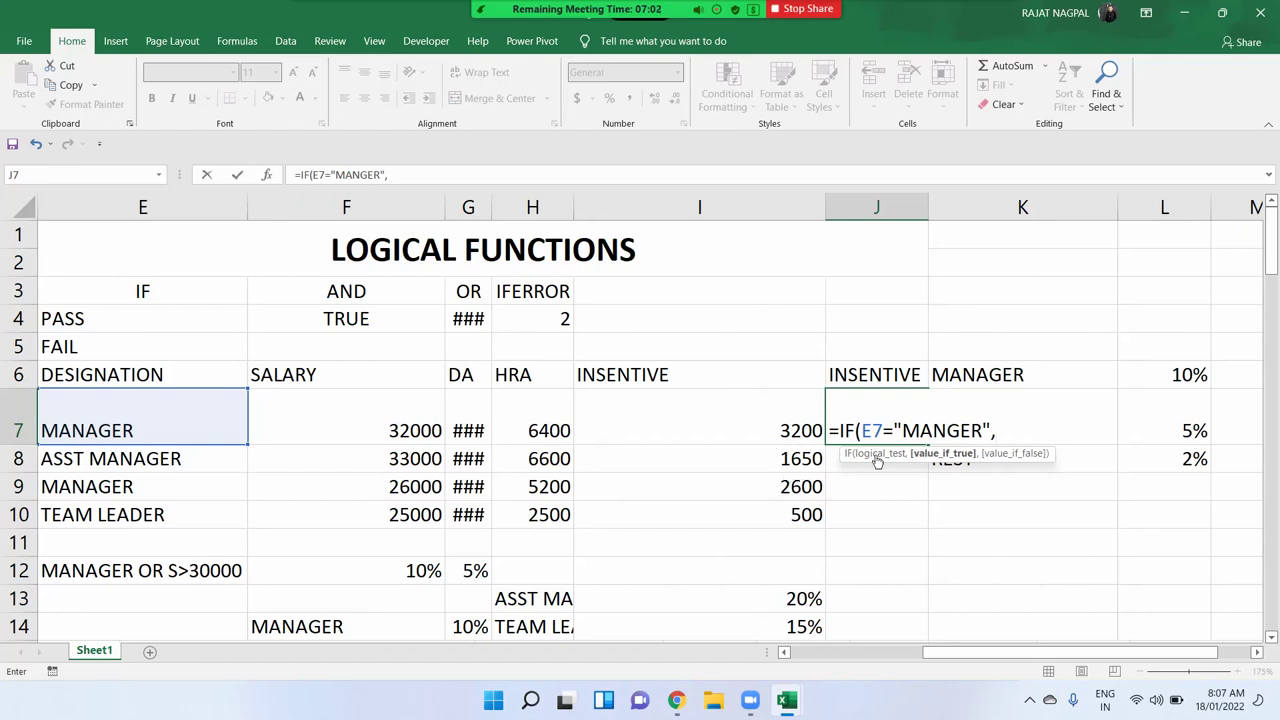
{"action": "left_click", "coordinate": [952, 430]}
{"action": "type", "text": "A"}
{"action": "left_click", "coordinate": [1017, 431]}
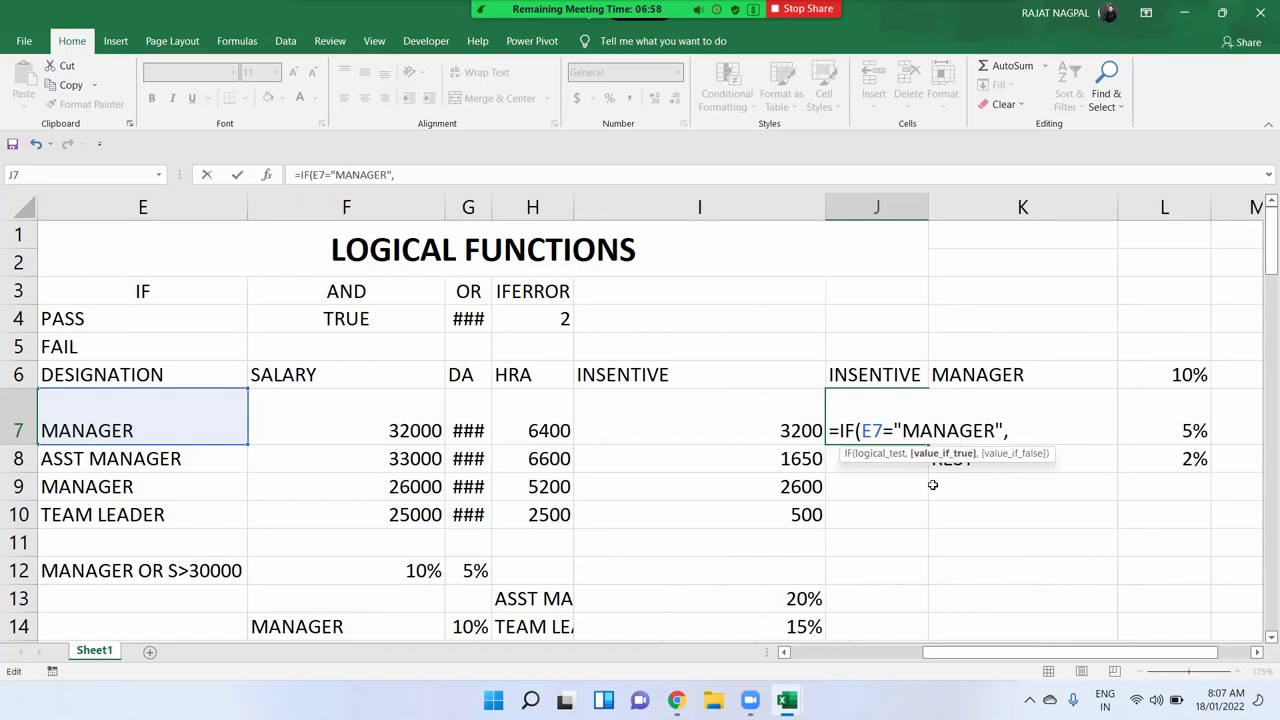
{"action": "left_click", "coordinate": [409, 420]}
{"action": "type", "text": "*10"}
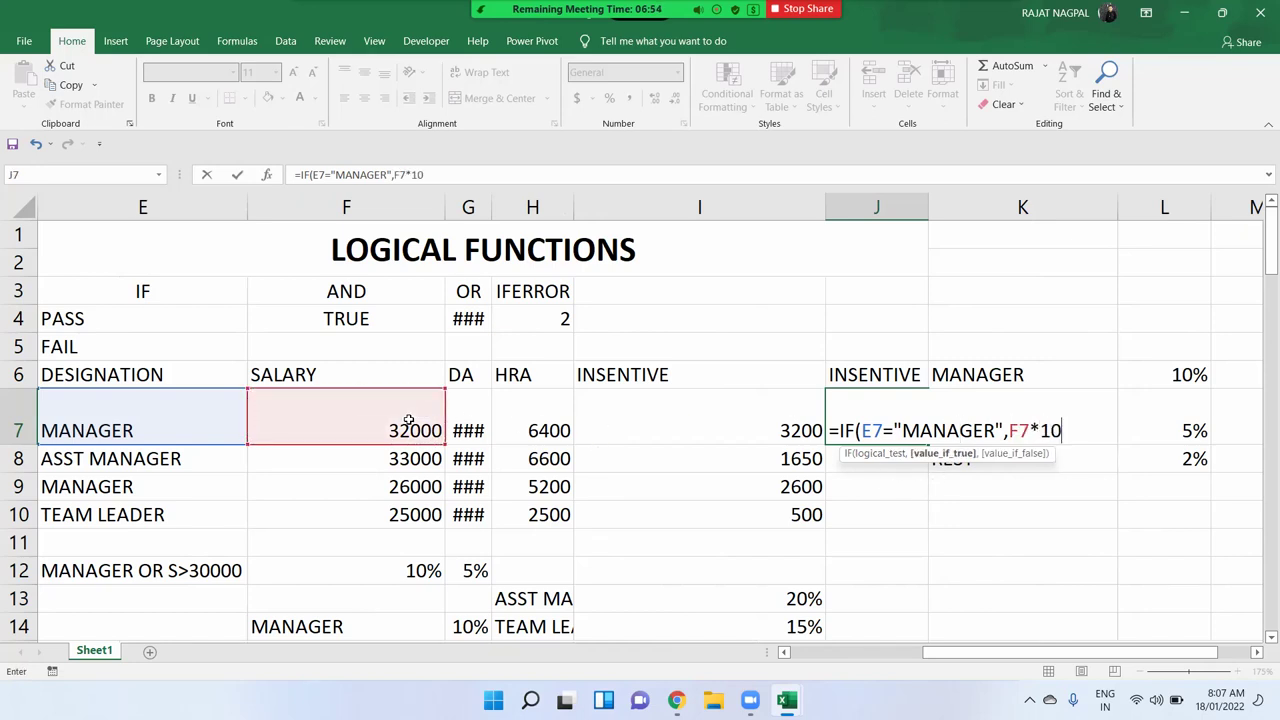
{"action": "type", "text": "%,"}
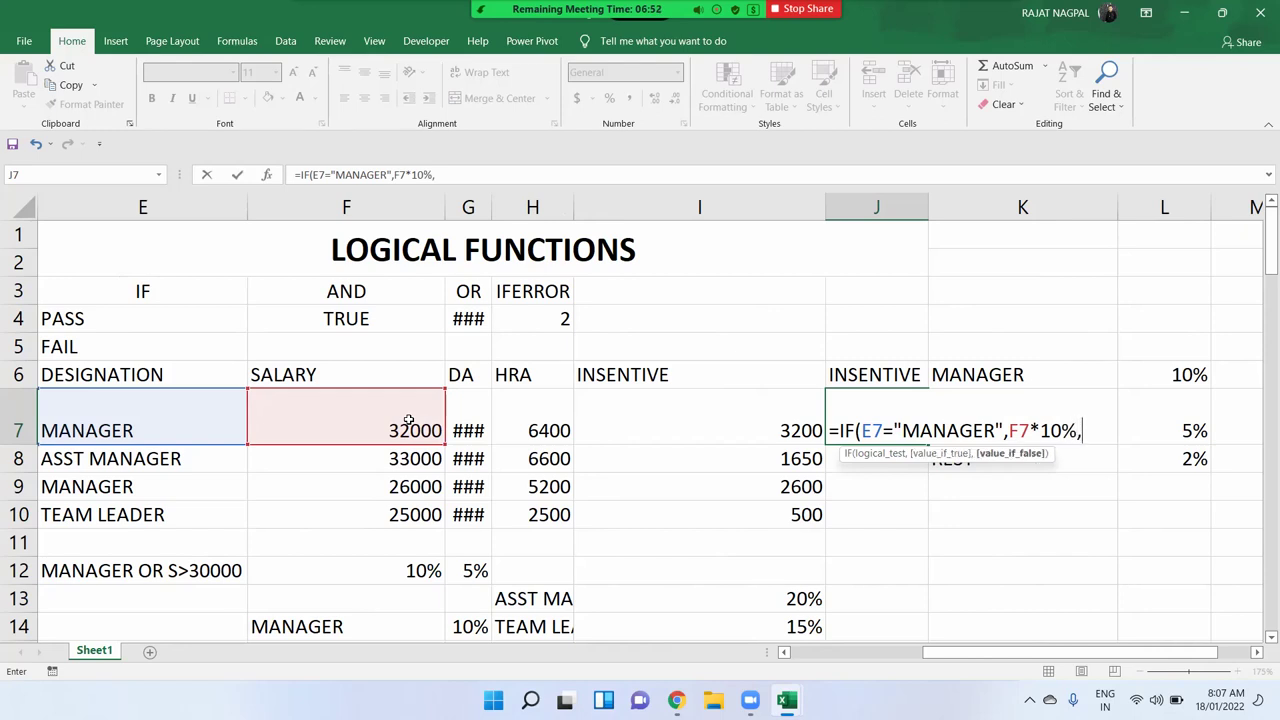
{"action": "type", "text": "IF("}
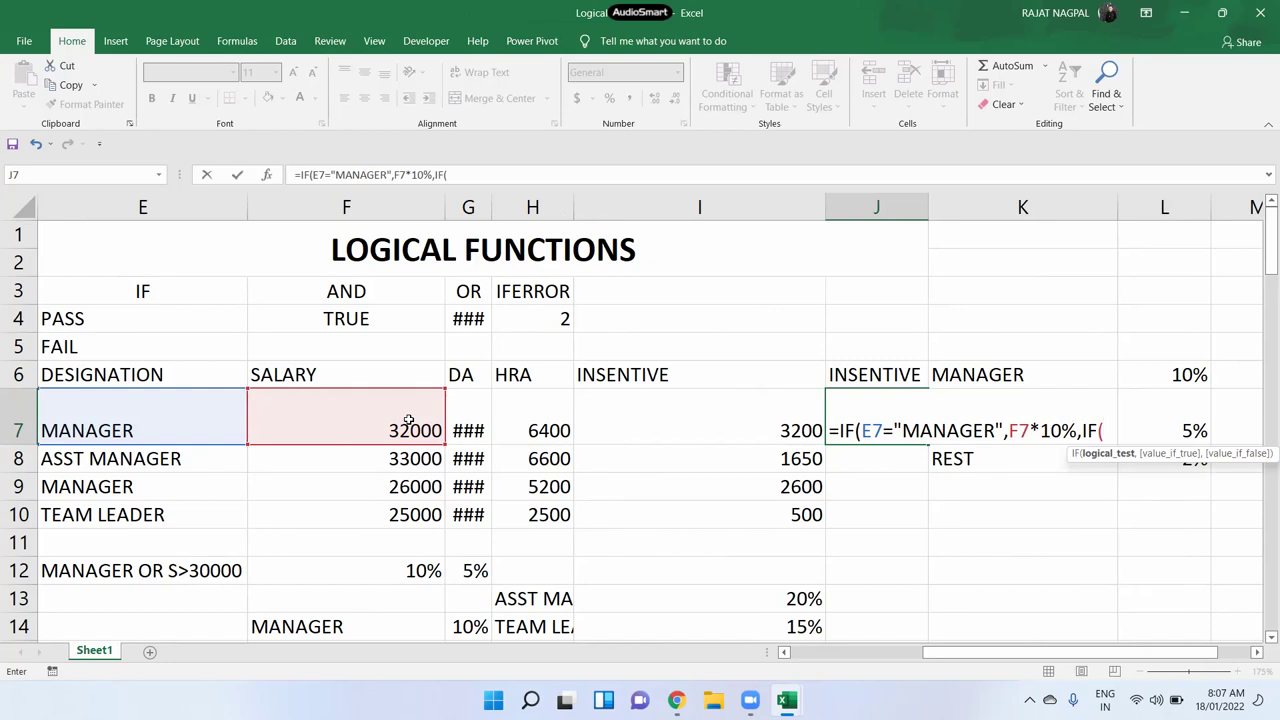
Add the condition OR(E7="ASST MANAGER",F7>25000) to J7's nested IF
{"action": "type", "text": "O"}
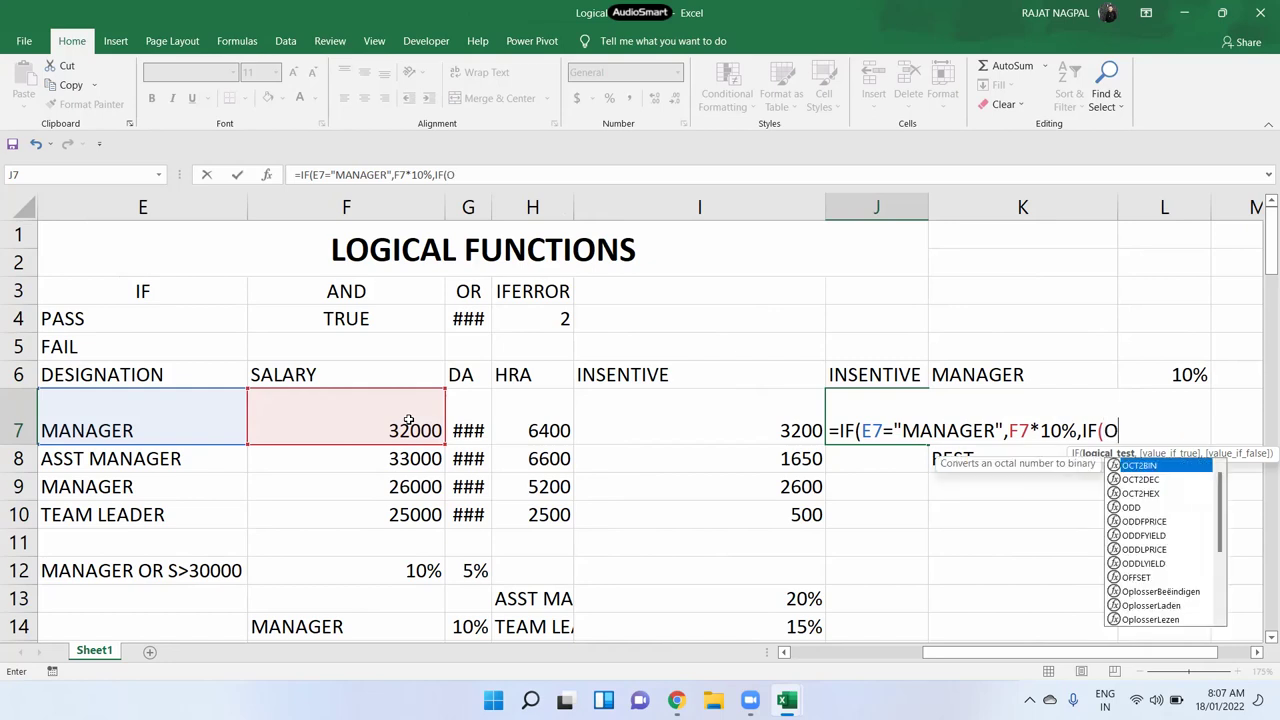
{"action": "type", "text": "R("}
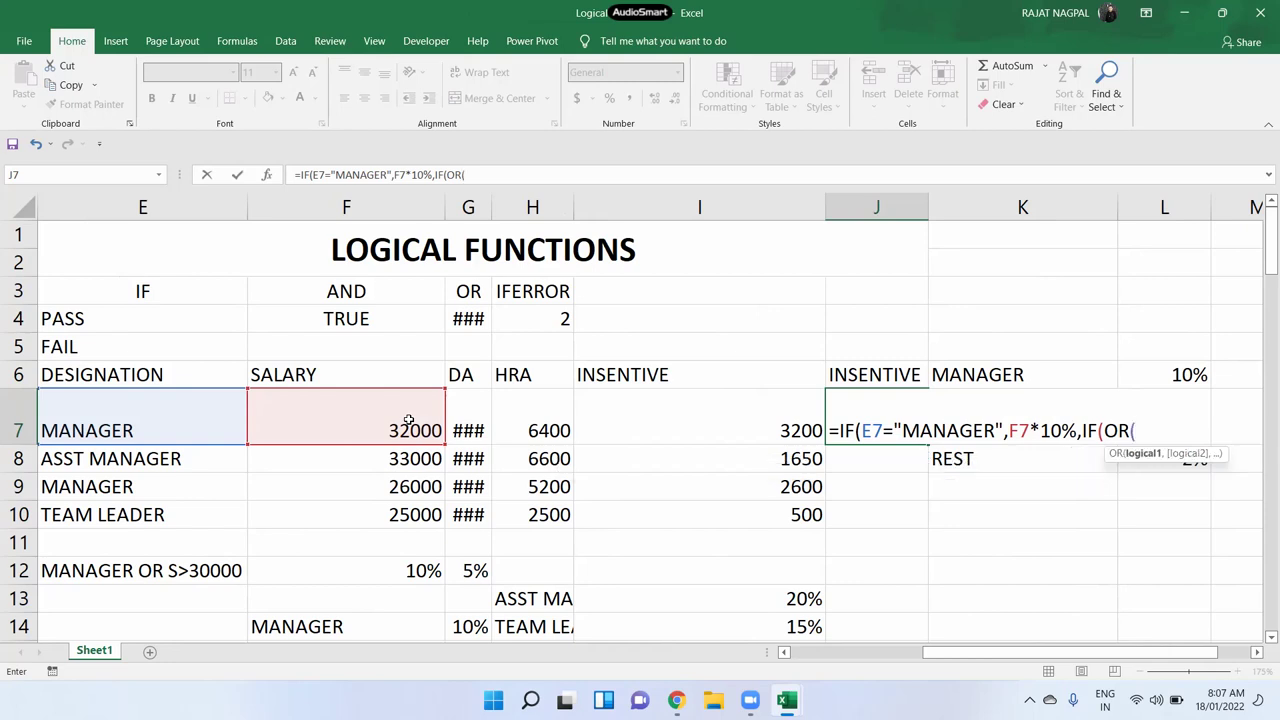
{"action": "left_click", "coordinate": [127, 416]}
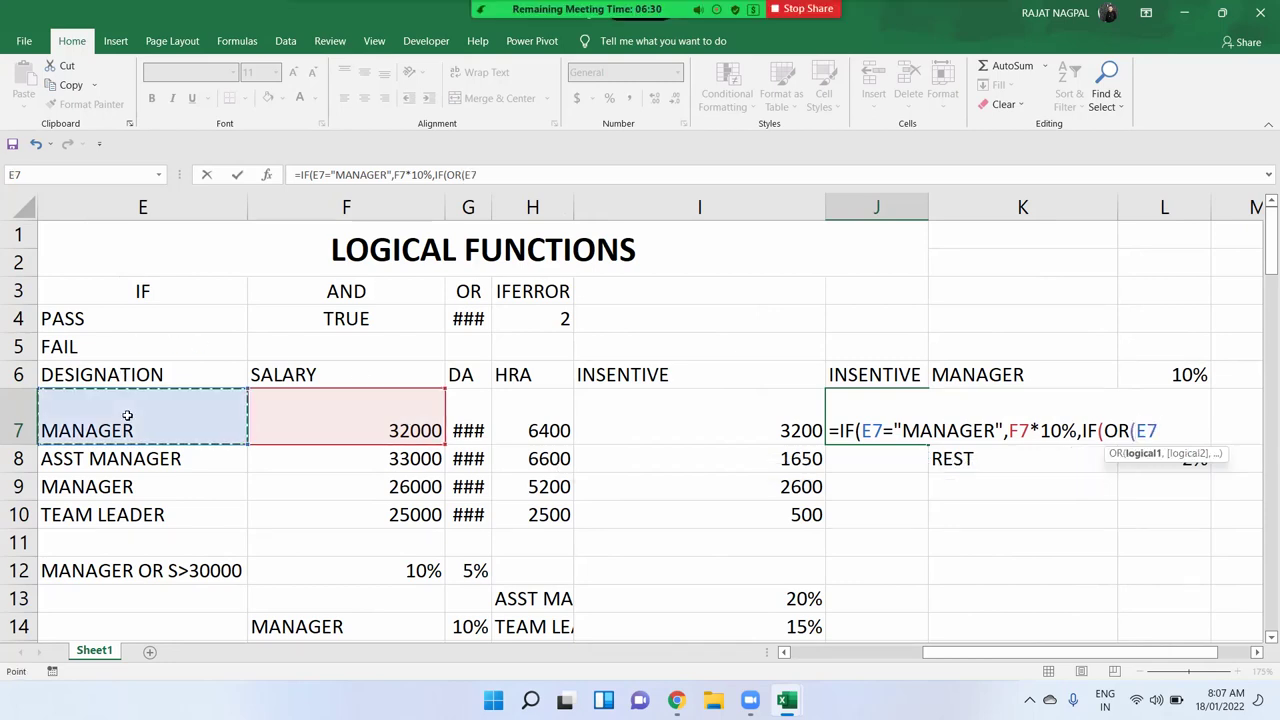
{"action": "type", "text": "=\"ASST MA"}
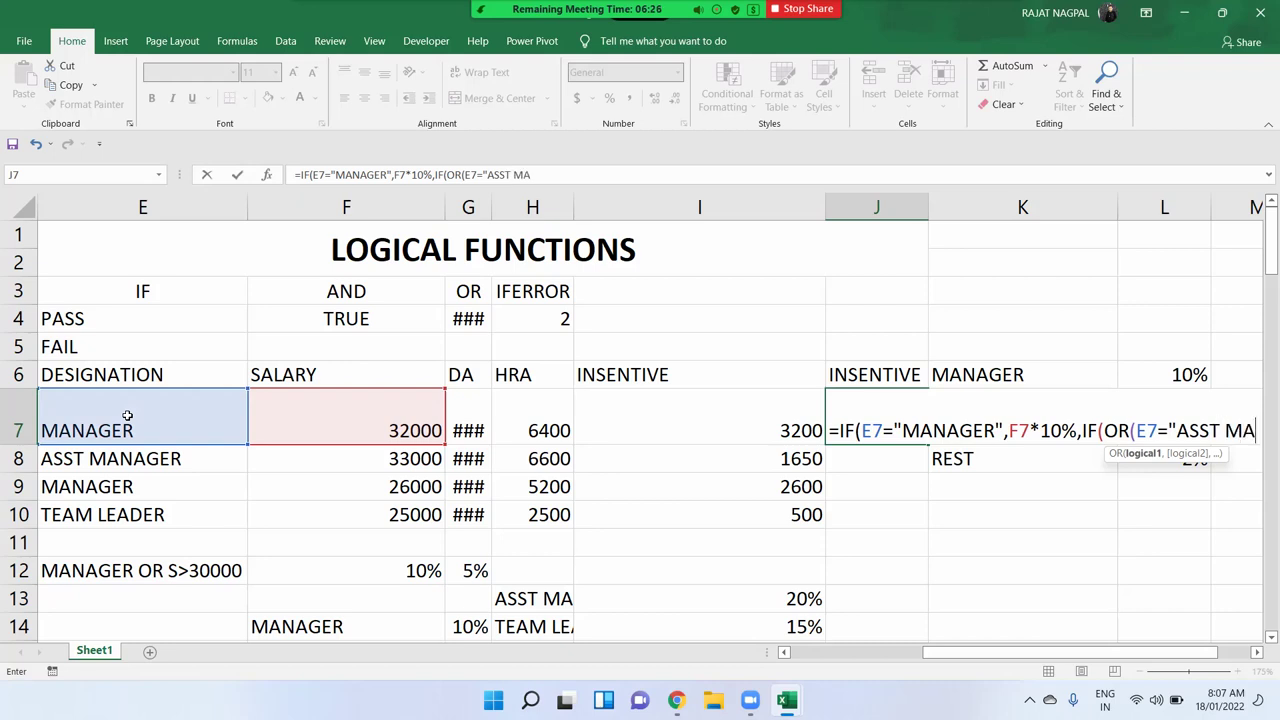
{"action": "type", "text": "NAGER"}
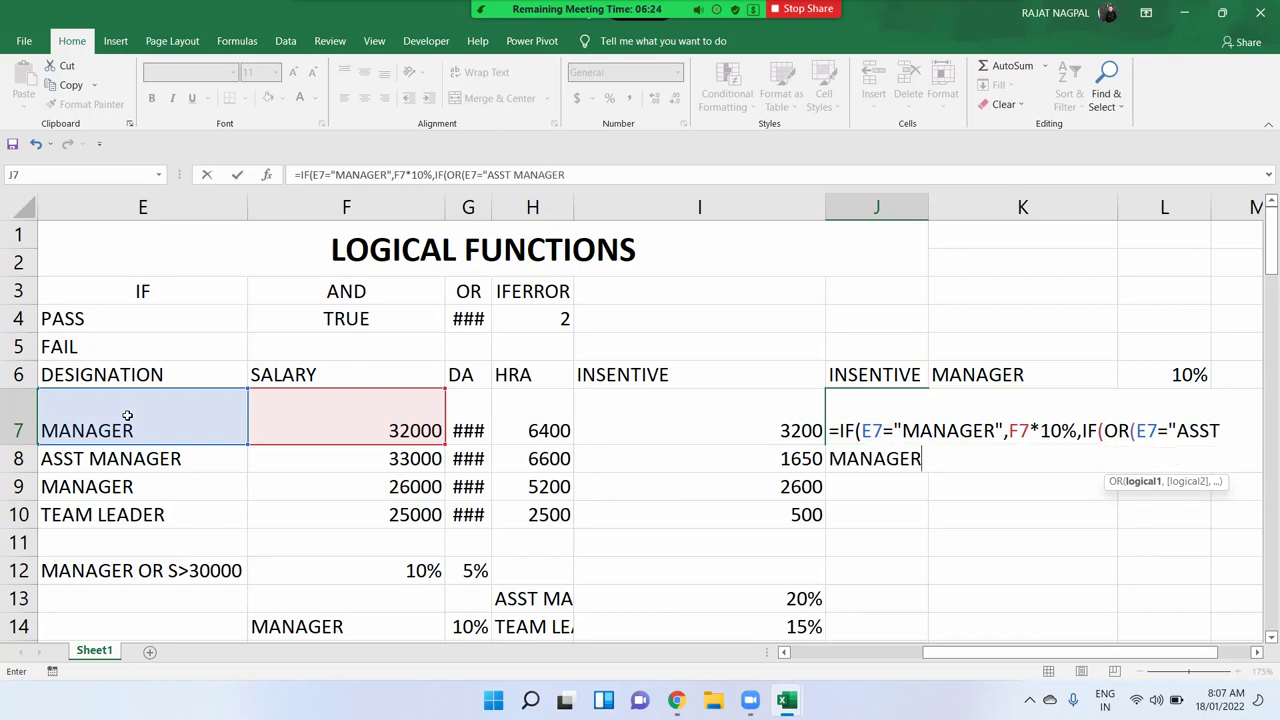
{"action": "type", "text": "\","}
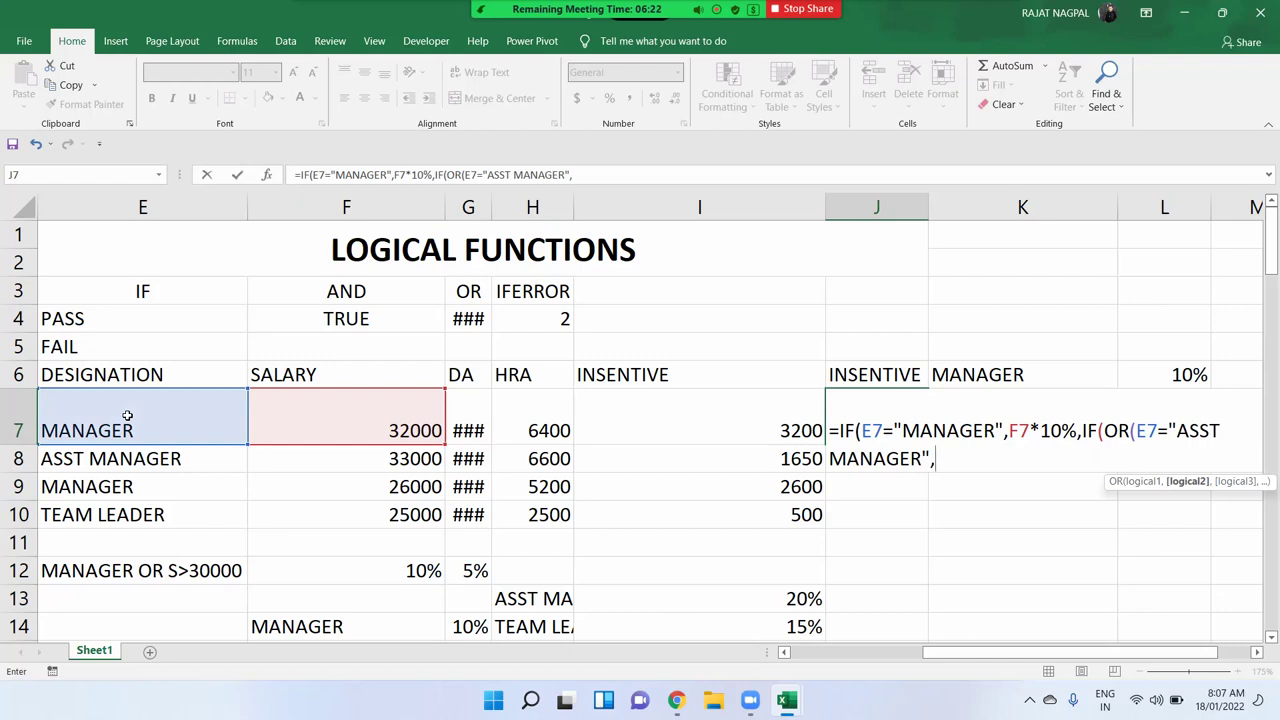
{"action": "left_click", "coordinate": [337, 410]}
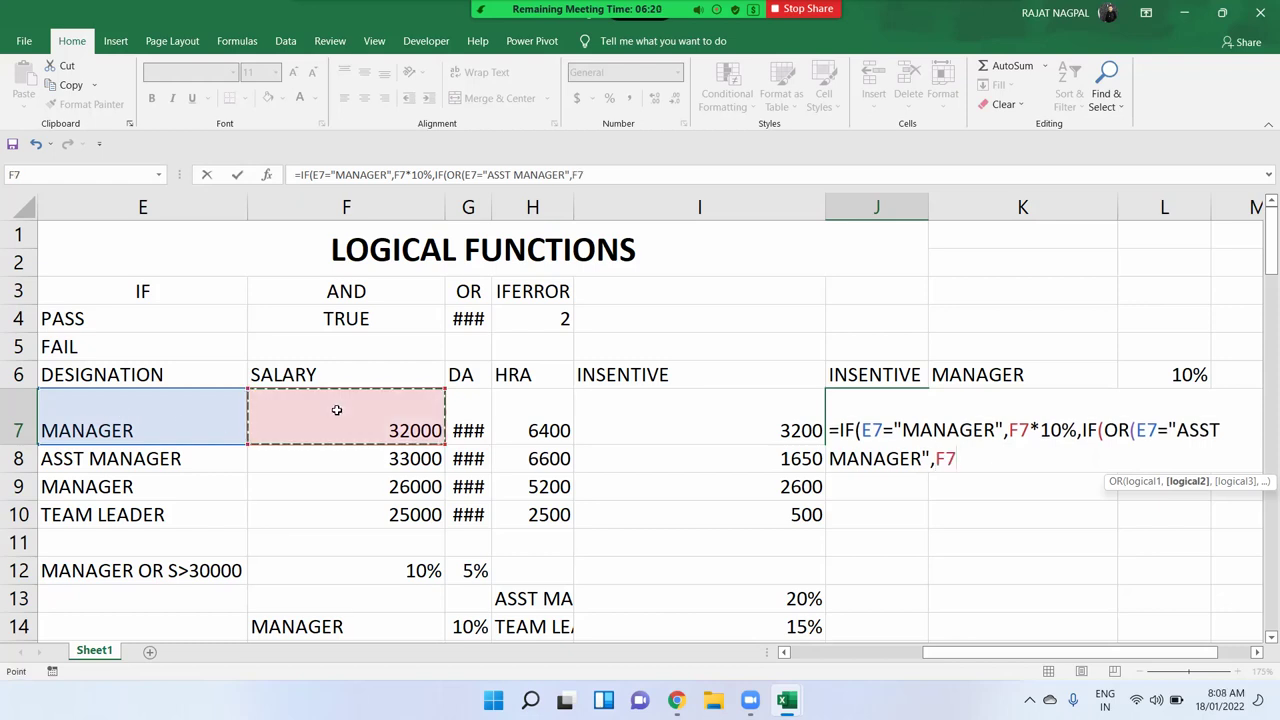
{"action": "type", "text": ">25000"}
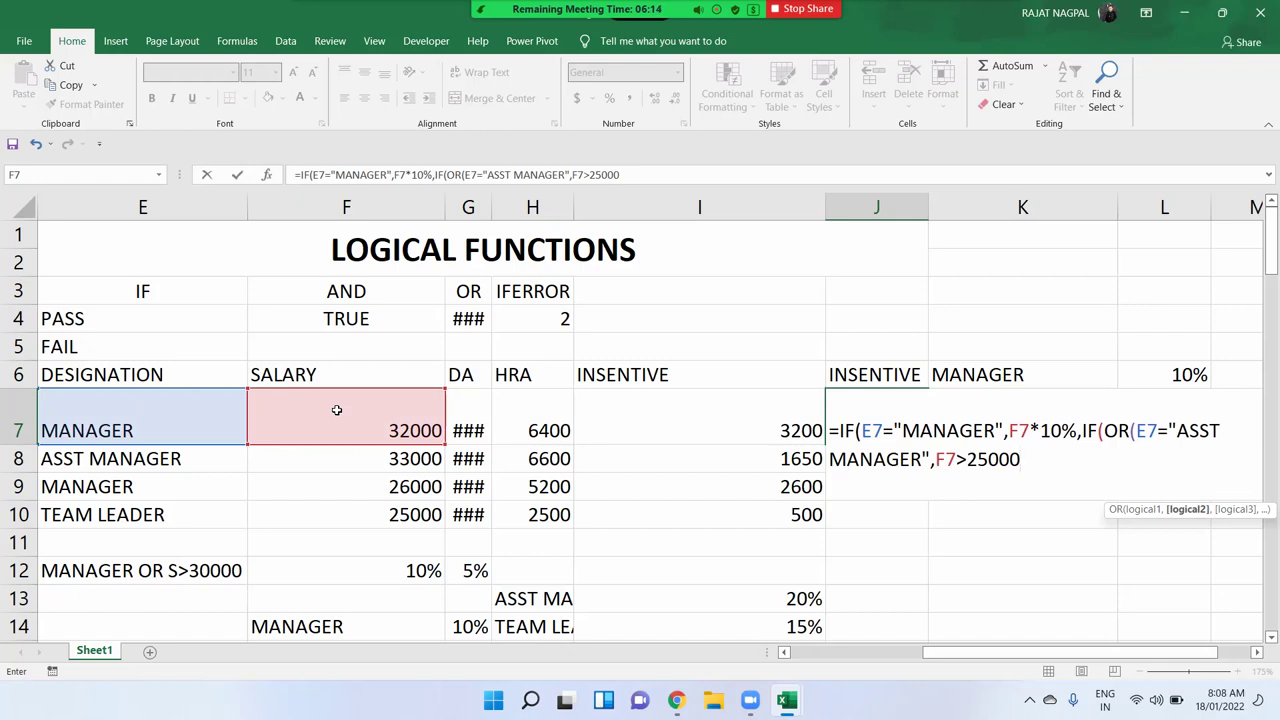
{"action": "type", "text": ")"}
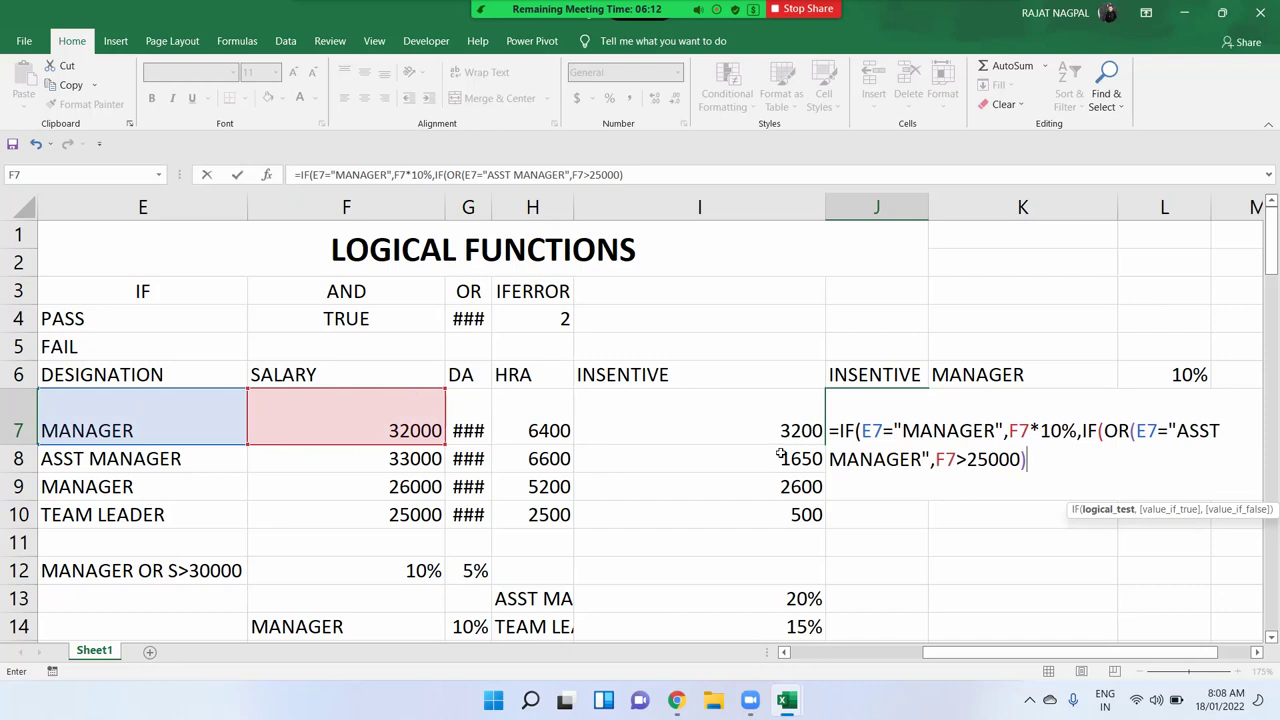
{"action": "type", "text": ","}
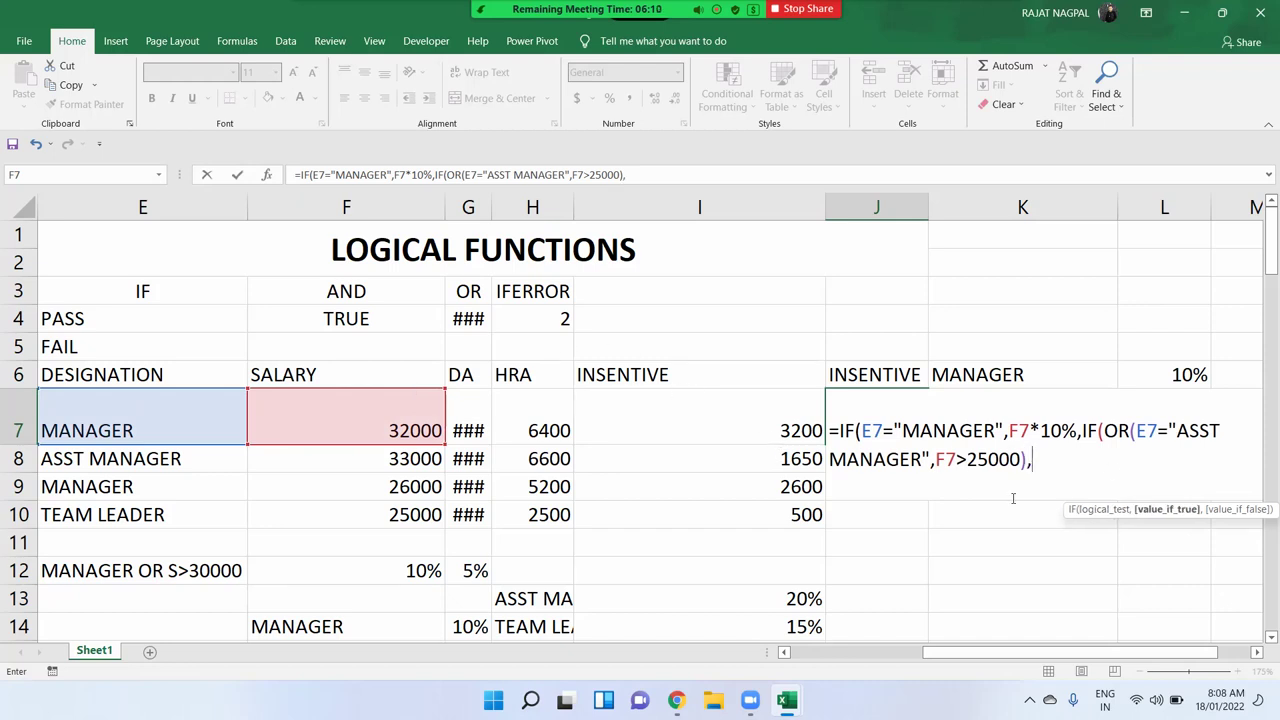
Finish J7's formula with F7*5% when true and F7*2% otherwise
{"action": "left_click", "coordinate": [356, 425]}
{"action": "type", "text": "*5%,"}
{"action": "left_click", "coordinate": [366, 417]}
{"action": "type", "text": "*2"}
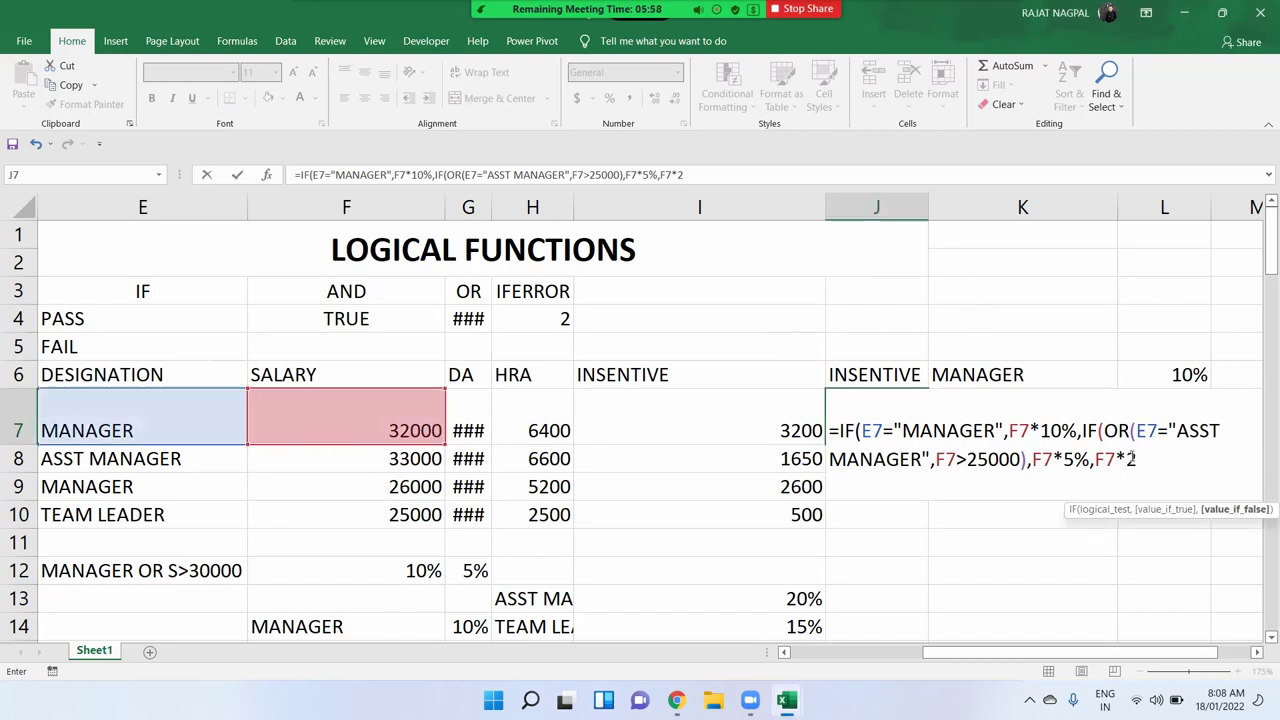
{"action": "type", "text": "%))"}
{"action": "left_click", "coordinate": [1259, 652]}
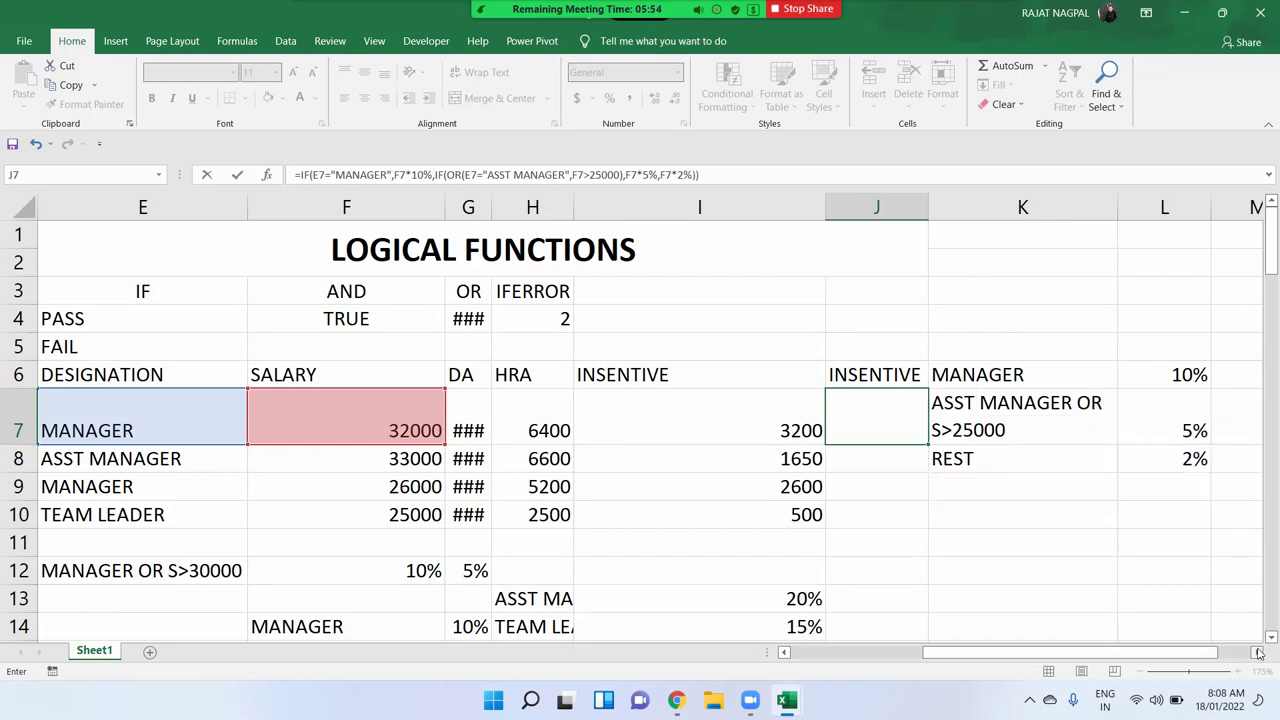
{"action": "left_click", "coordinate": [1259, 652]}
{"action": "left_click", "coordinate": [1259, 652]}
{"action": "left_click", "coordinate": [1259, 652]}
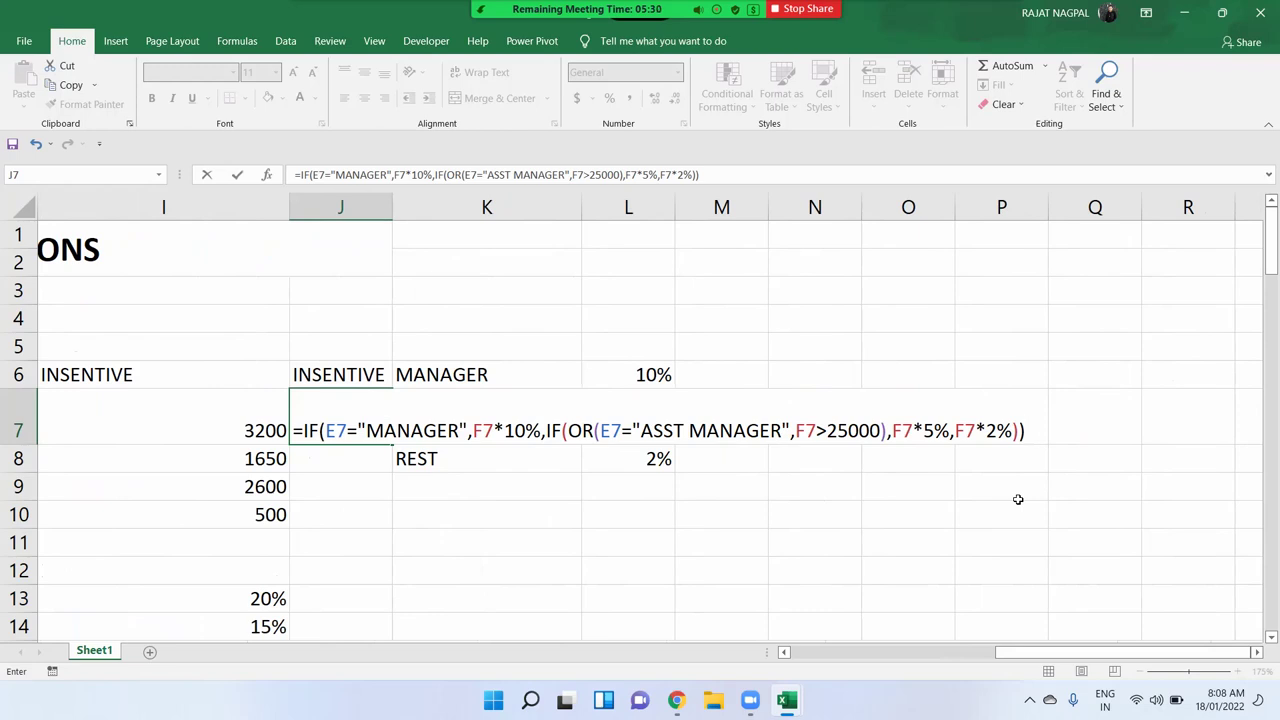
Commit J7 and fill it down to J10, giving 3200, 1650, 2600 and 500
{"action": "key", "text": "Return"}
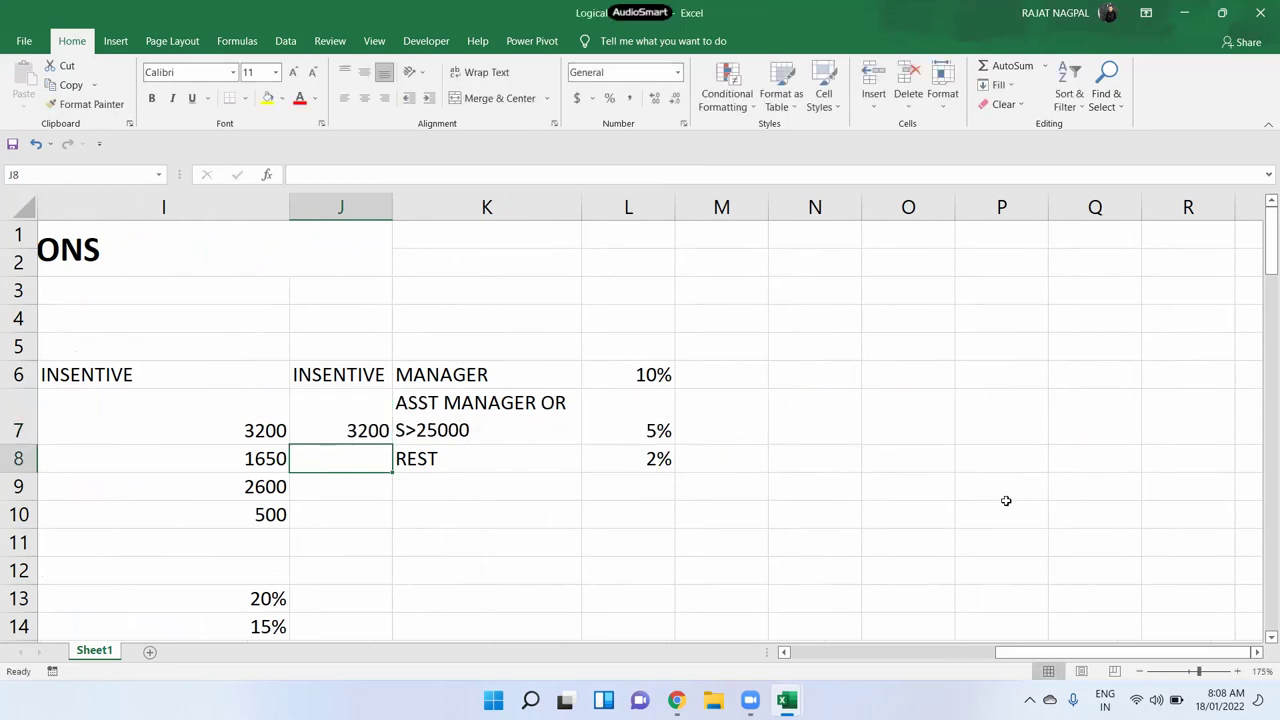
{"action": "left_click", "coordinate": [366, 412]}
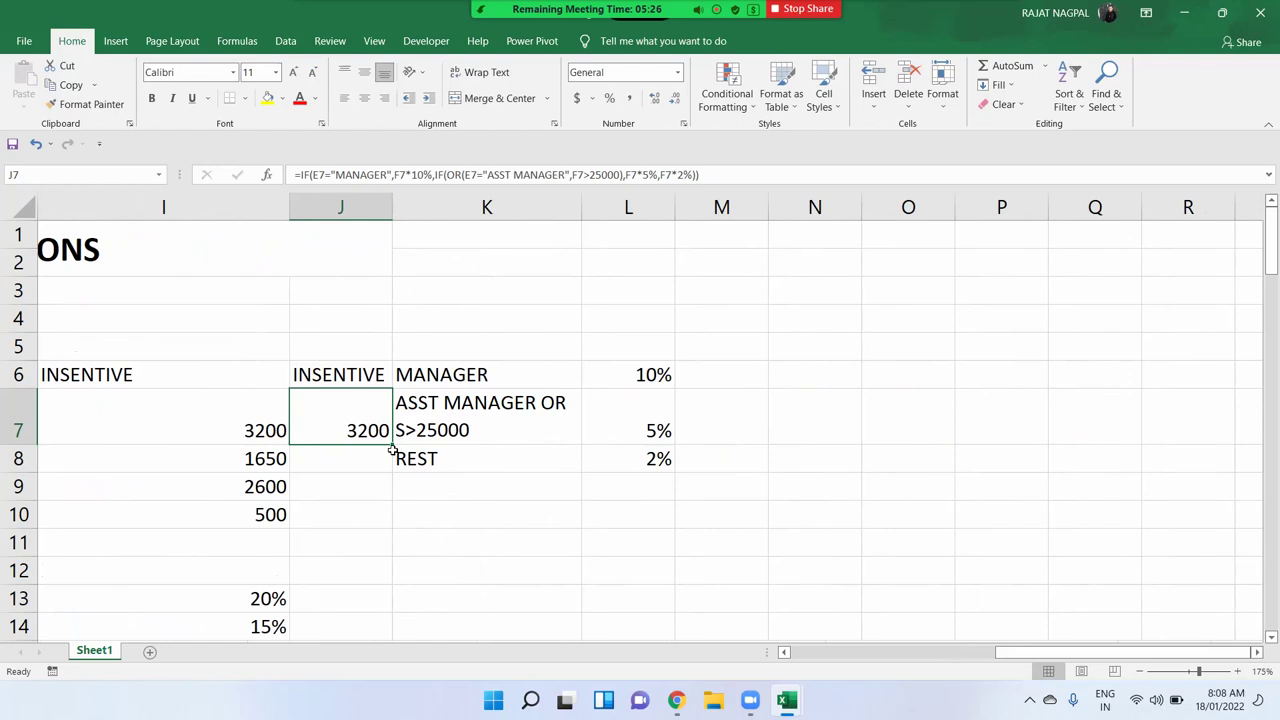
{"action": "left_click_drag", "start_coordinate": [391, 447], "coordinate": [396, 528]}
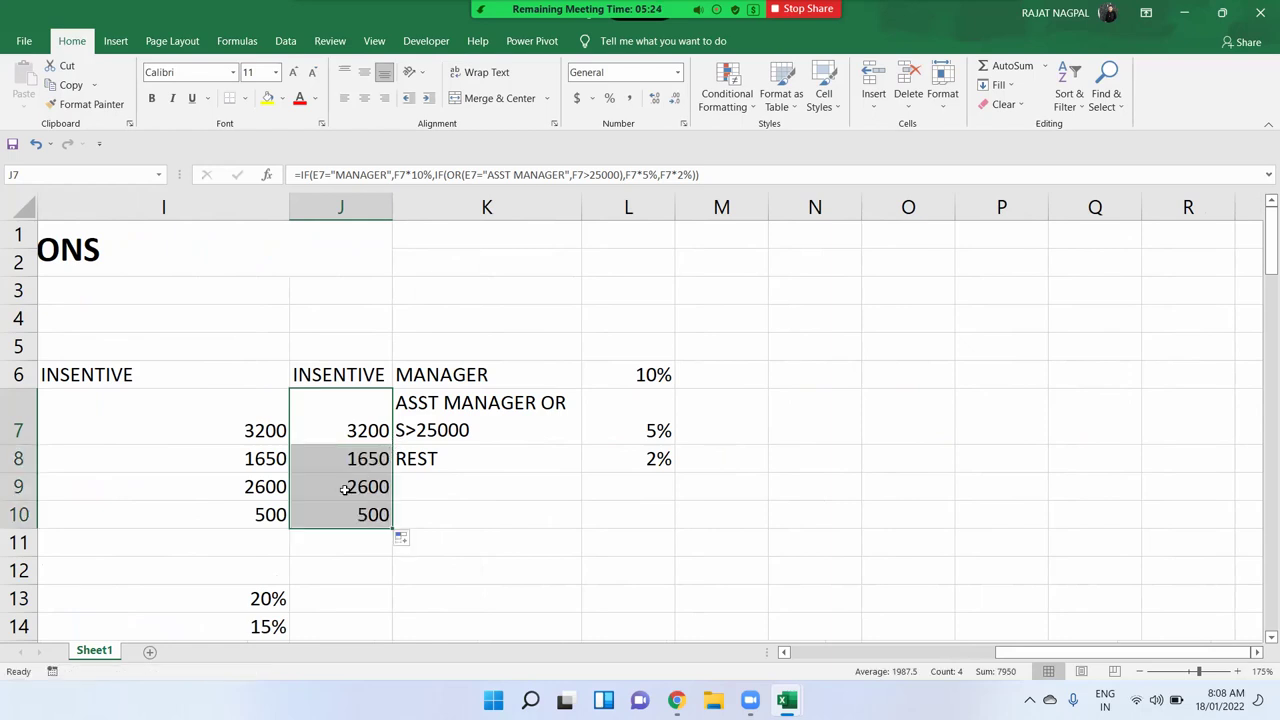
{"action": "key", "text": "Left"}
{"action": "key", "text": "Left"}
{"action": "key", "text": "Left"}
{"action": "key", "text": "Left"}
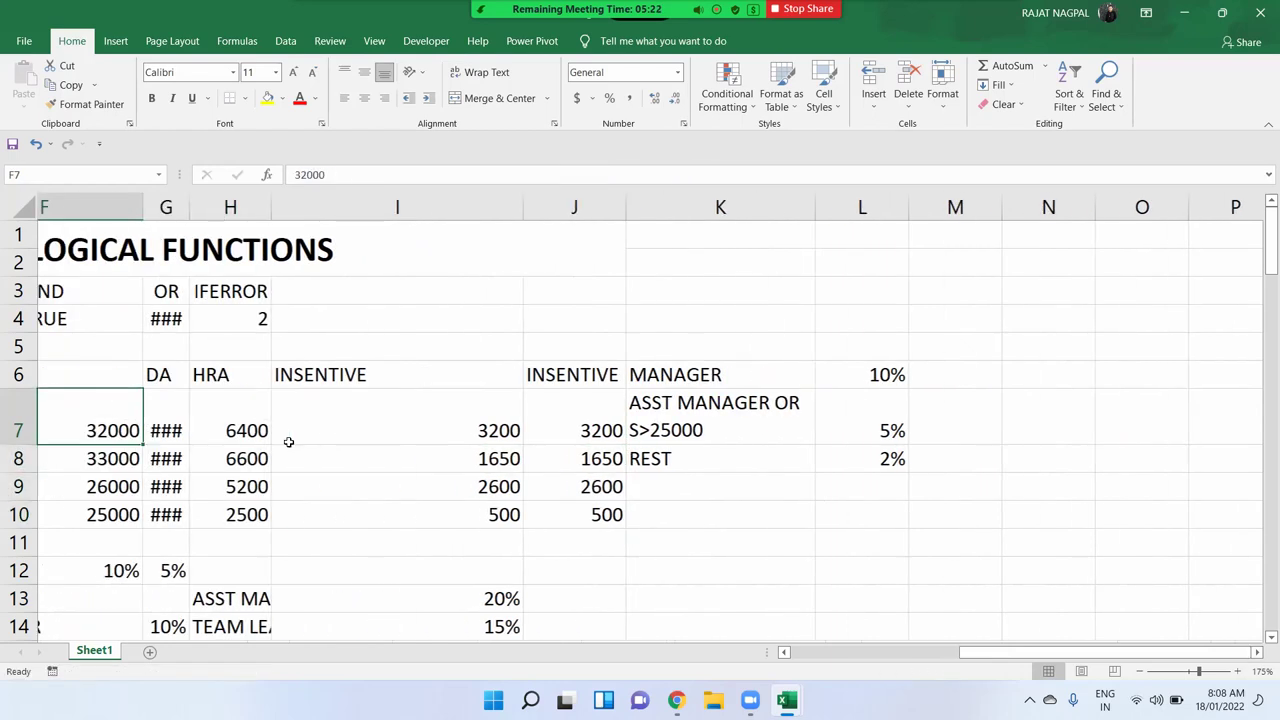
{"action": "key", "text": "Left"}
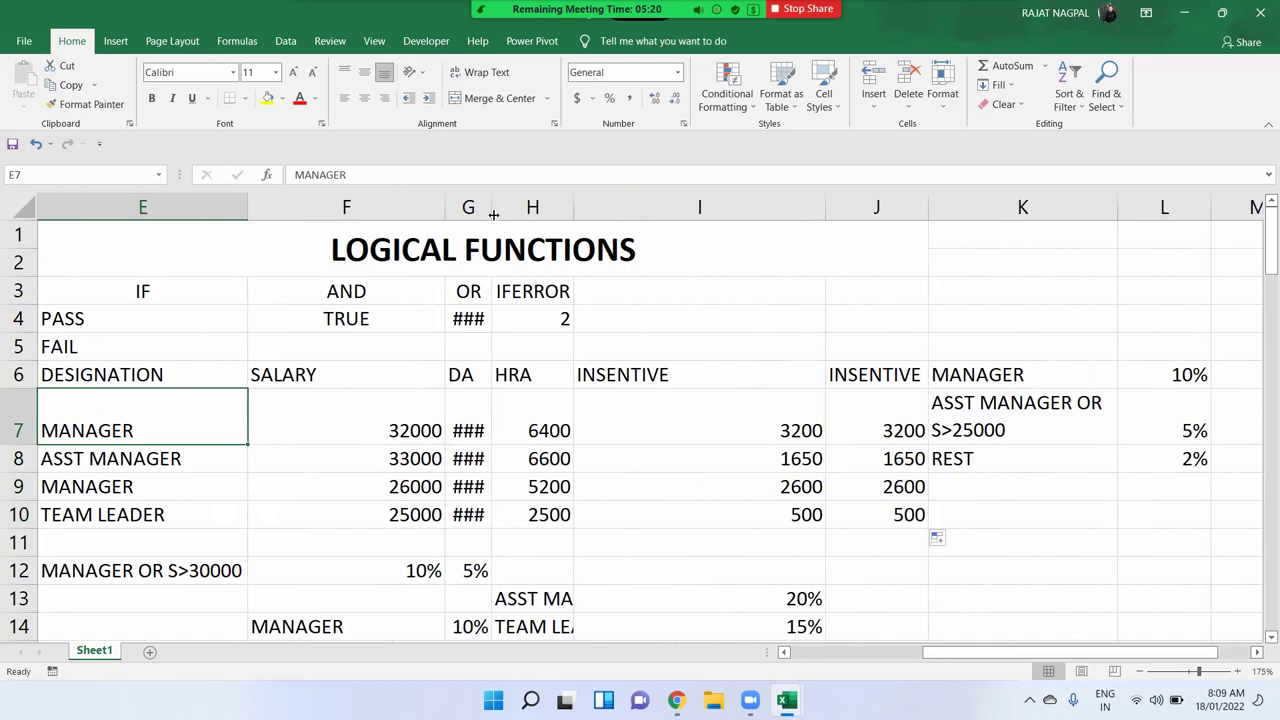
Autofit column G so the DA amounts and TRUE values show
{"action": "double_click", "coordinate": [491, 207]}
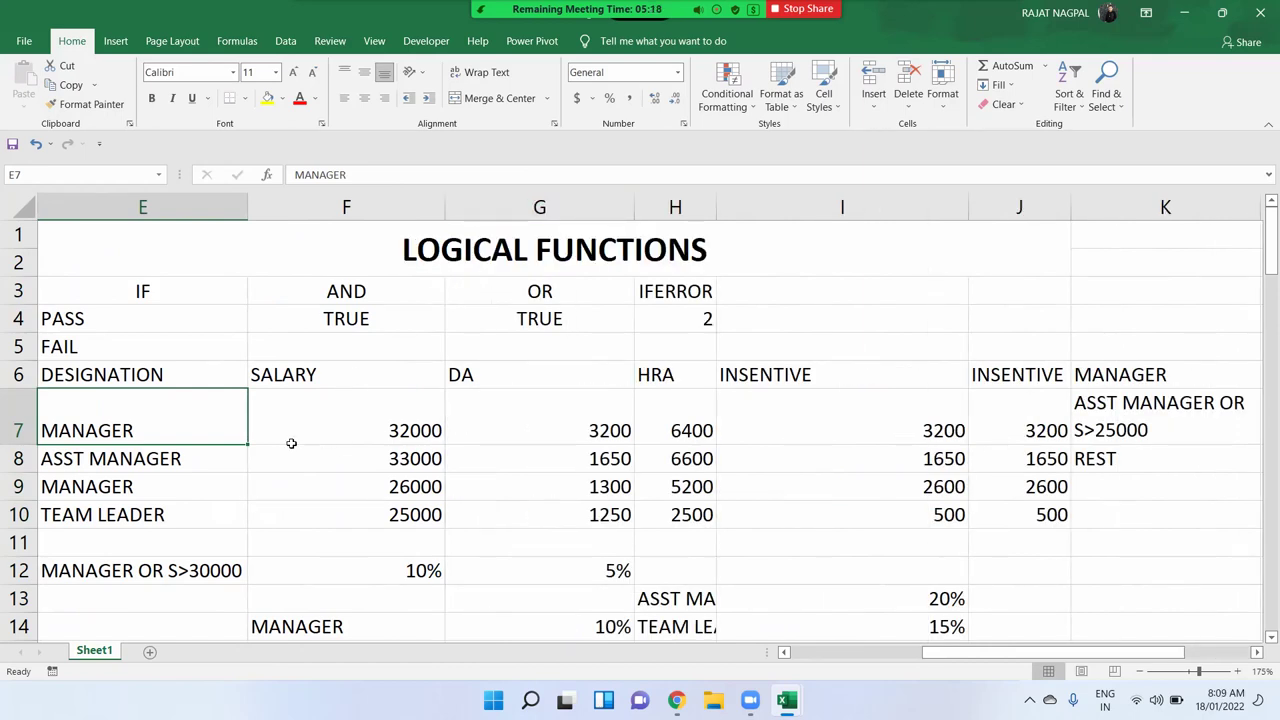
{"action": "key", "text": "Left"}
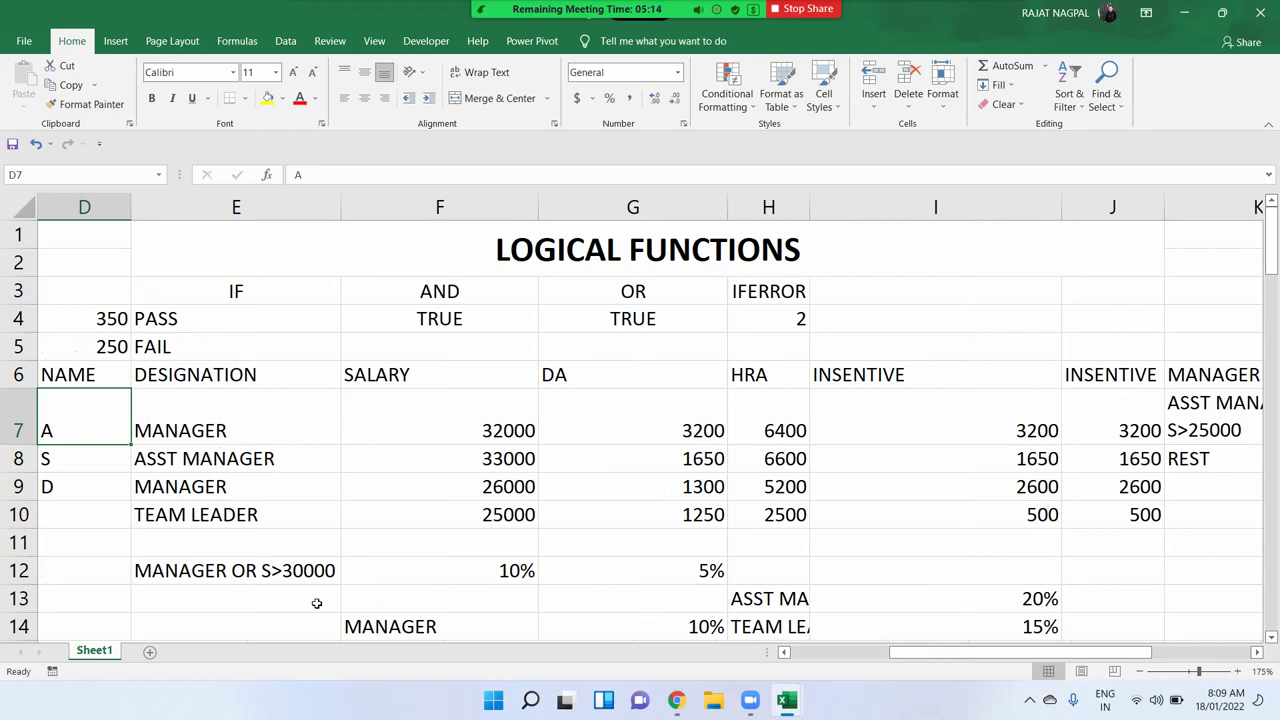
{"action": "scroll", "coordinate": [316, 603], "scroll_direction": "down", "scroll_amount": 1}
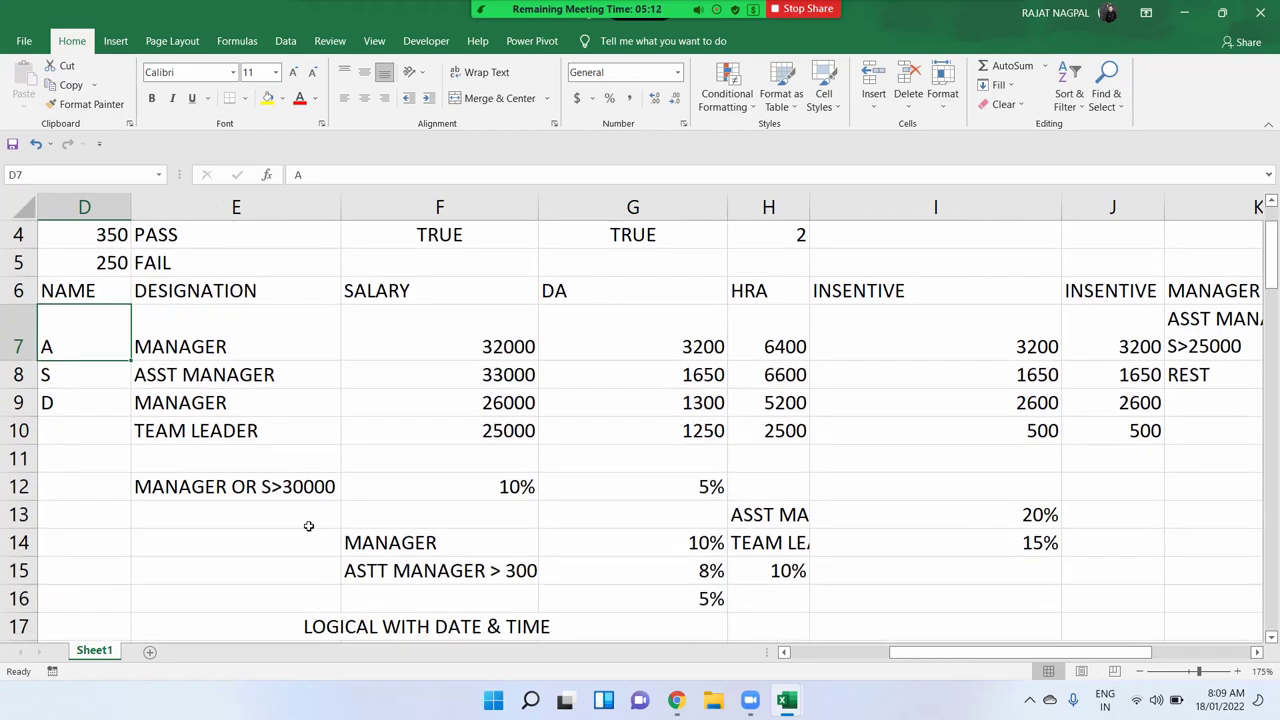
Clear the old rate notes from E13 downward beneath the table
{"action": "left_click", "coordinate": [309, 528]}
{"action": "key", "text": "ctrl+shift+Right"}
{"action": "key", "text": "ctrl+shift+Right"}
{"action": "key", "text": "ctrl+shift+Right"}
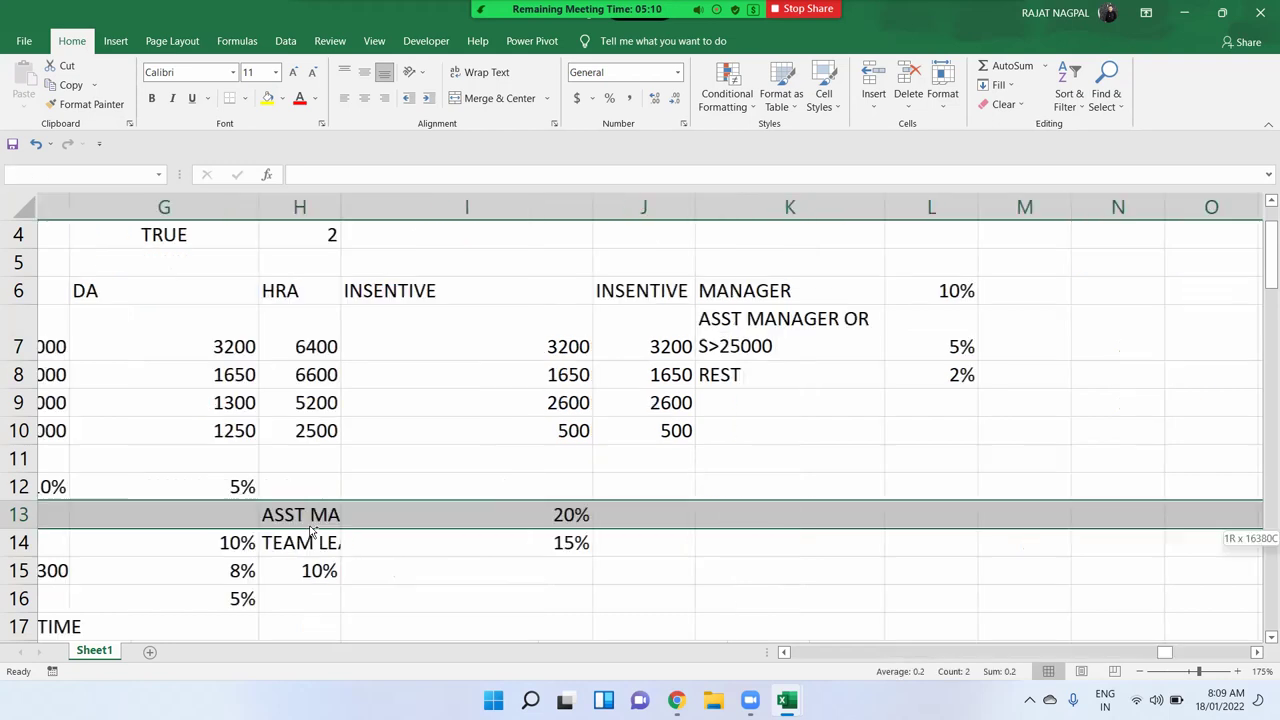
{"action": "key", "text": "ctrl+shift+Right"}
{"action": "key", "text": "shift+Page_Down"}
{"action": "key", "text": "shift+Page_Down"}
{"action": "key", "text": "shift+Page_Down"}
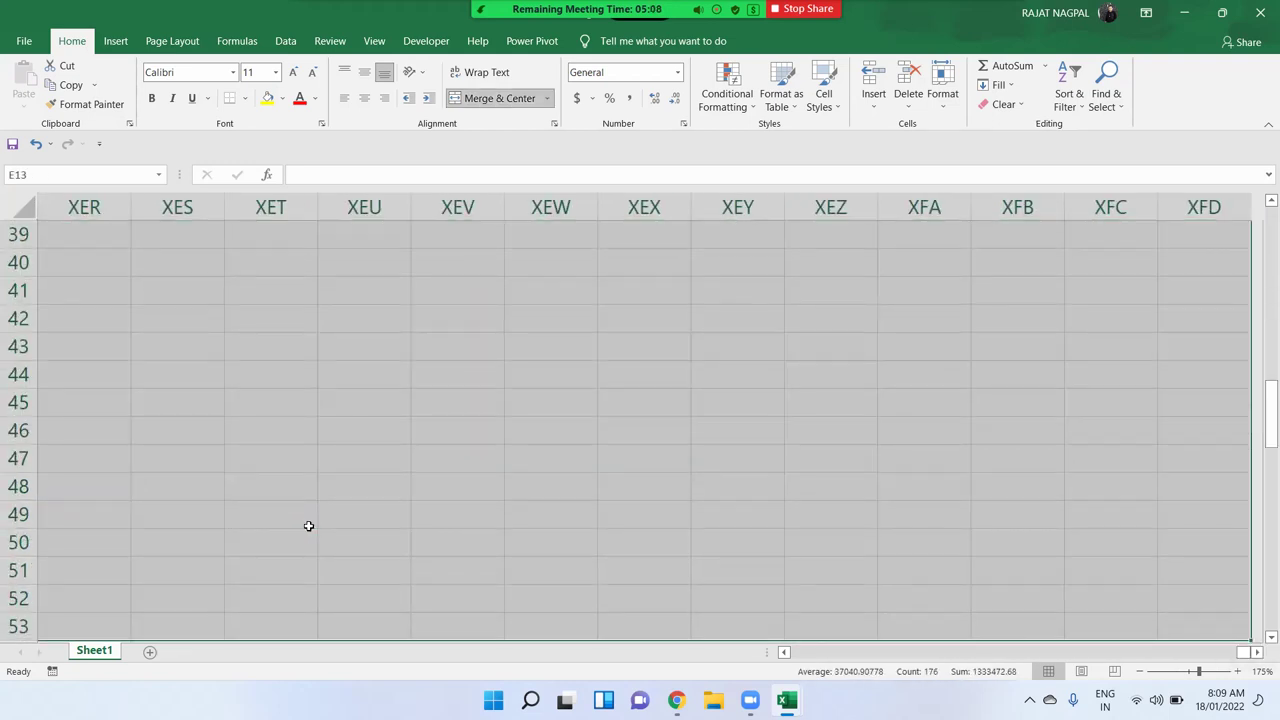
{"action": "key", "text": "ctrl+BackSpace"}
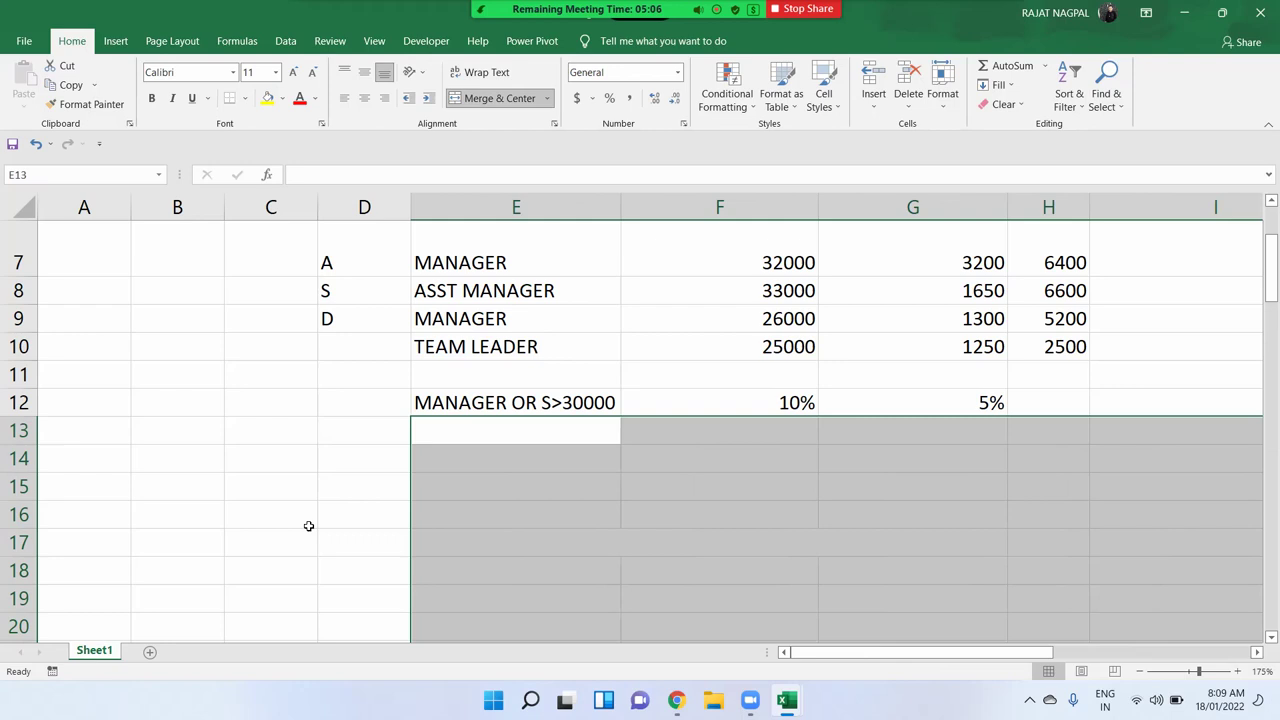
{"action": "key", "text": "Up"}
{"action": "key", "text": "Up"}
{"action": "key", "text": "Up"}
{"action": "key", "text": "Up"}
{"action": "key", "text": "Up"}
{"action": "key", "text": "Up"}
{"action": "key", "text": "Up"}
{"action": "key", "text": "Up"}
{"action": "key", "text": "Up"}
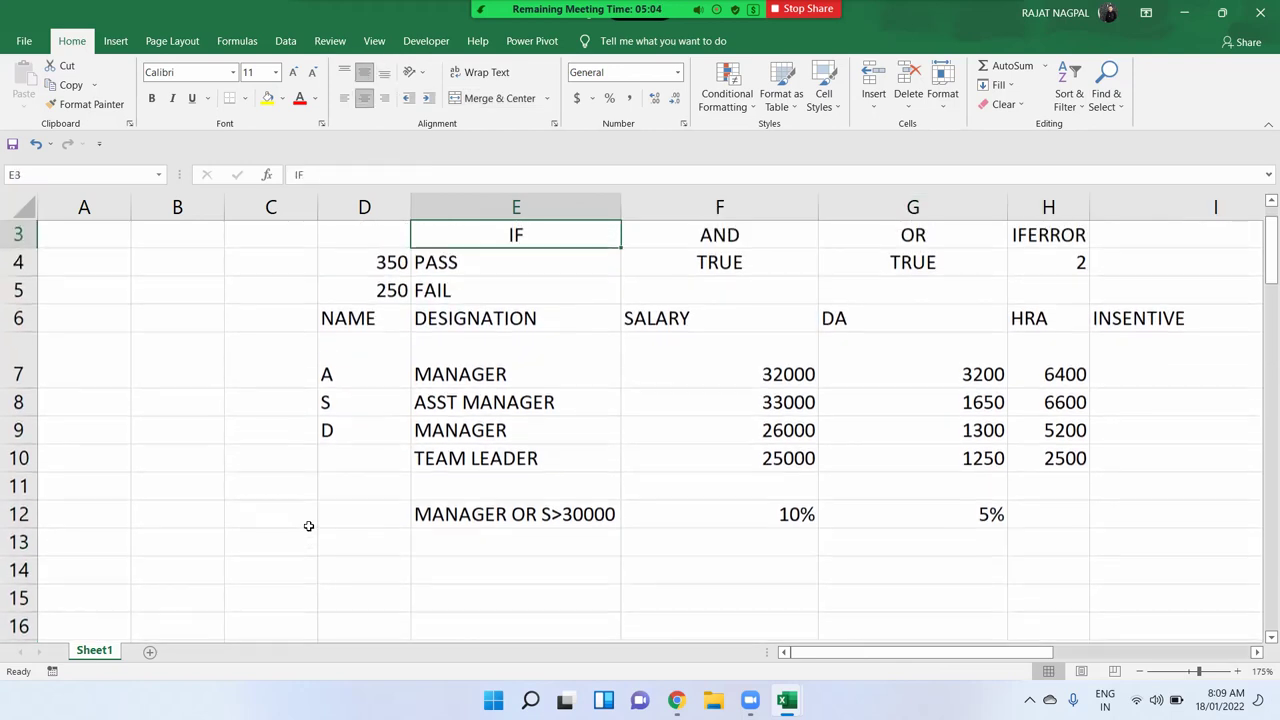
{"action": "key", "text": "Up"}
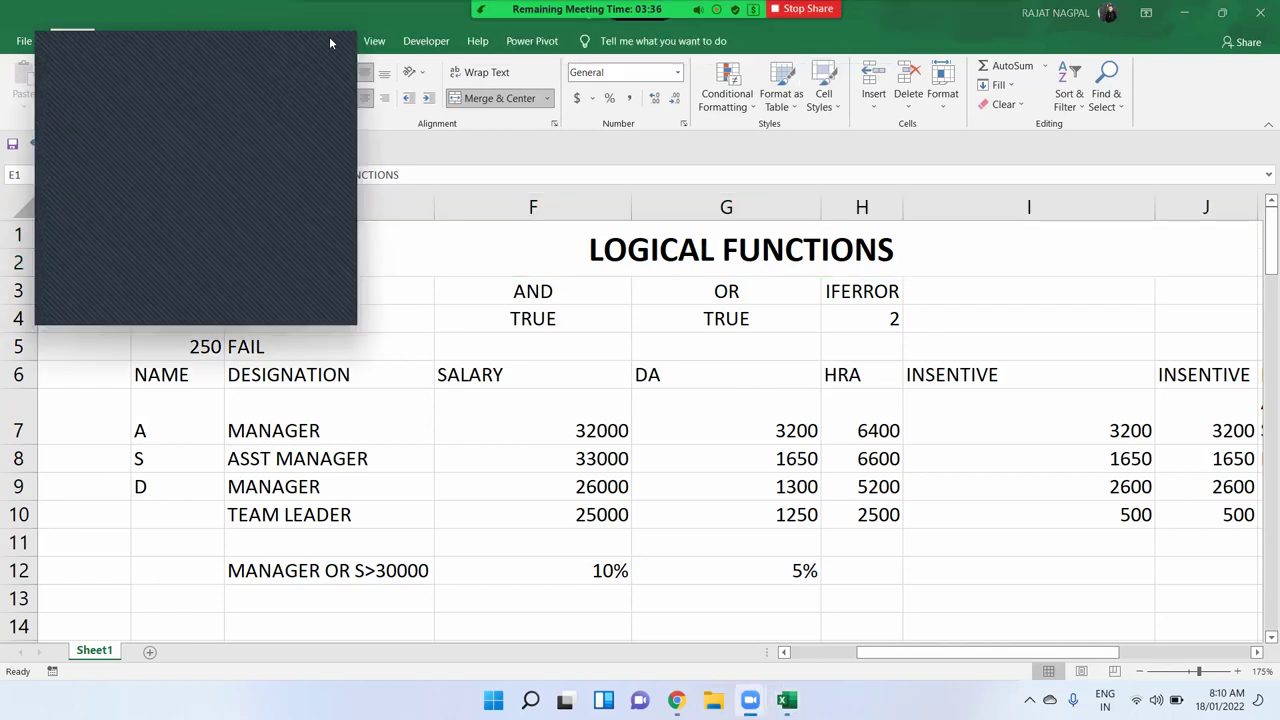
Stop sharing the Excel workbook from the meeting toolbar
{"action": "left_click", "coordinate": [808, 9]}
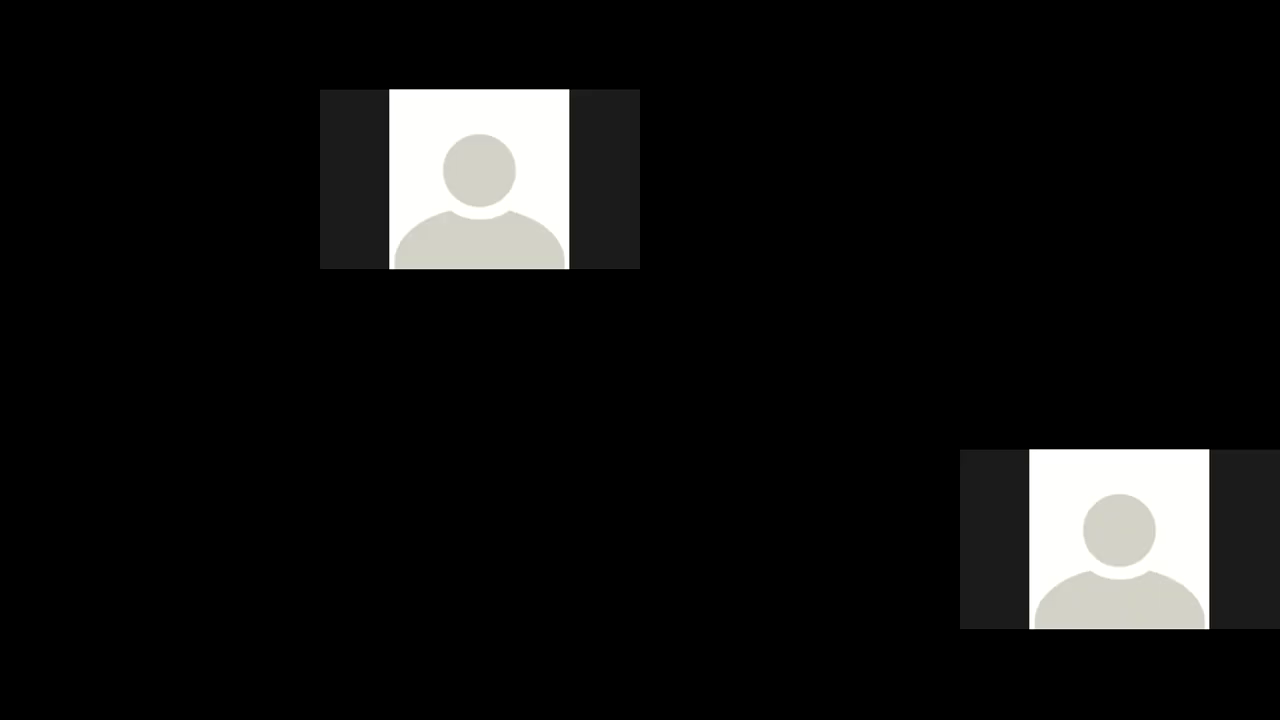